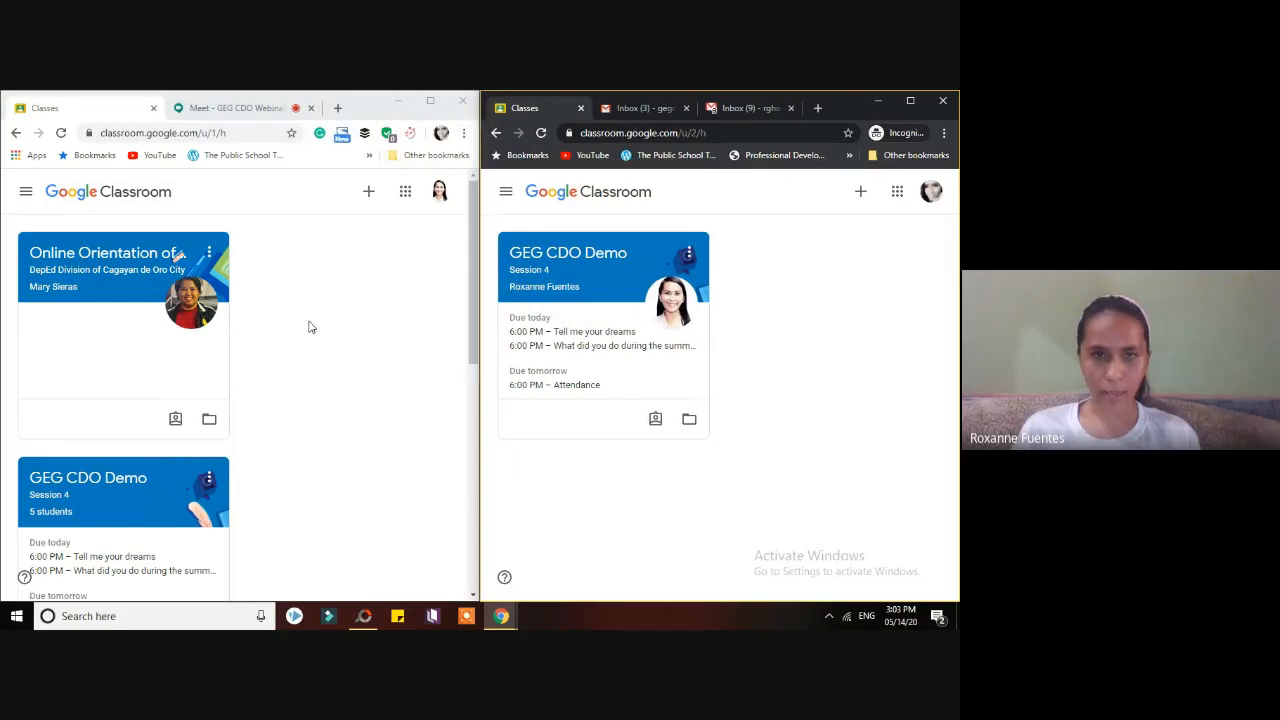
# - Switch to the Meet call's presenting screen, briefly checking the Classroom class list on the way
pyautogui.click(240, 107)
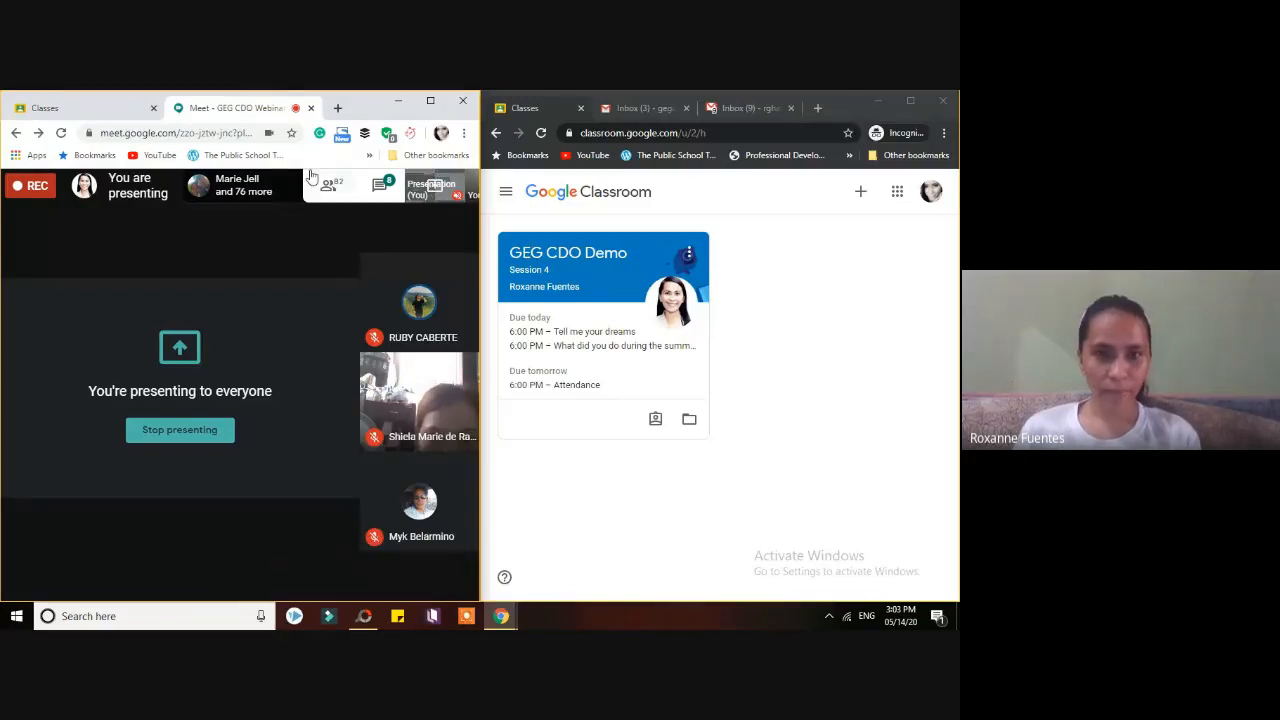
pyautogui.click(88, 108)
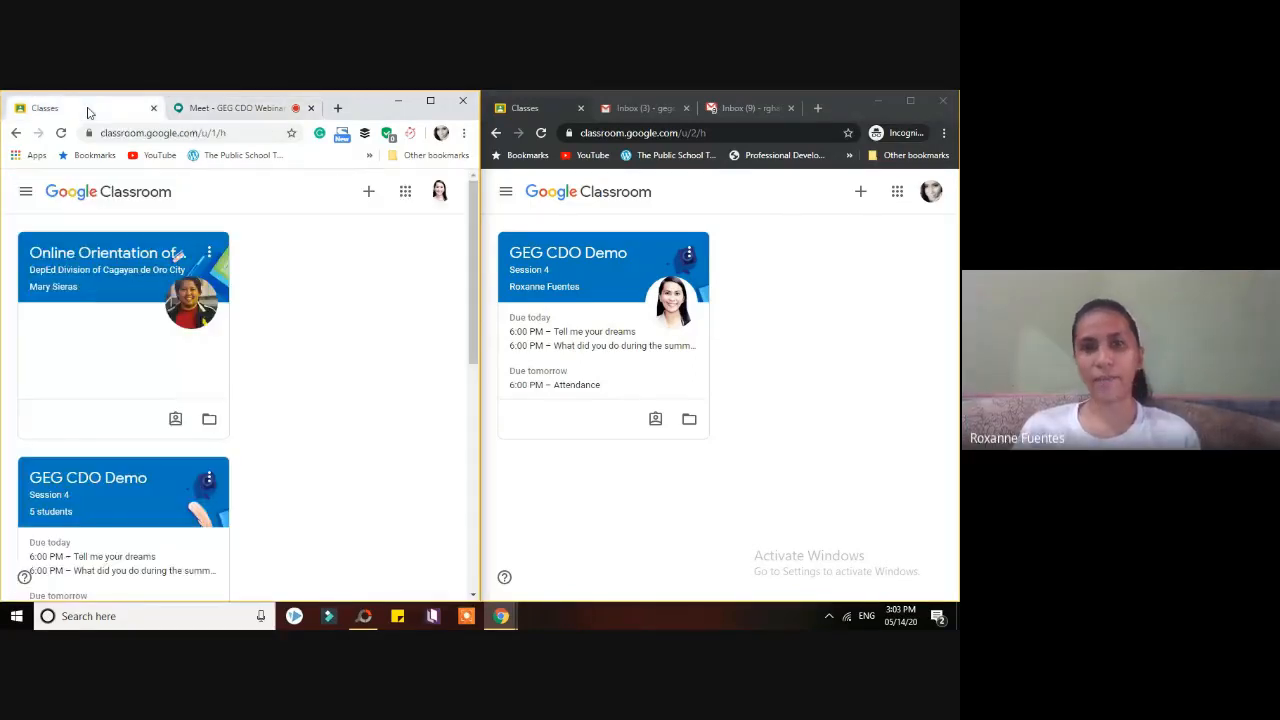
pyautogui.click(235, 108)
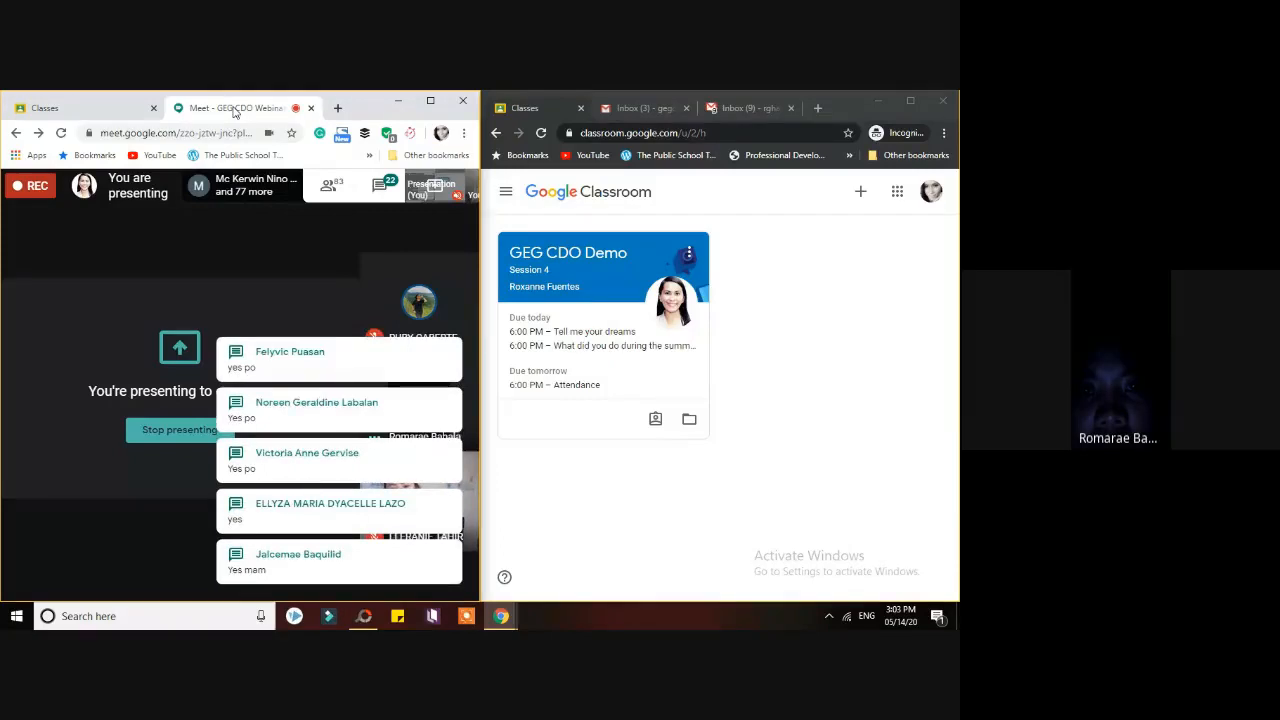
# - Mute one unmuted participant for everyone from the Meet participants list
pyautogui.click(328, 186)
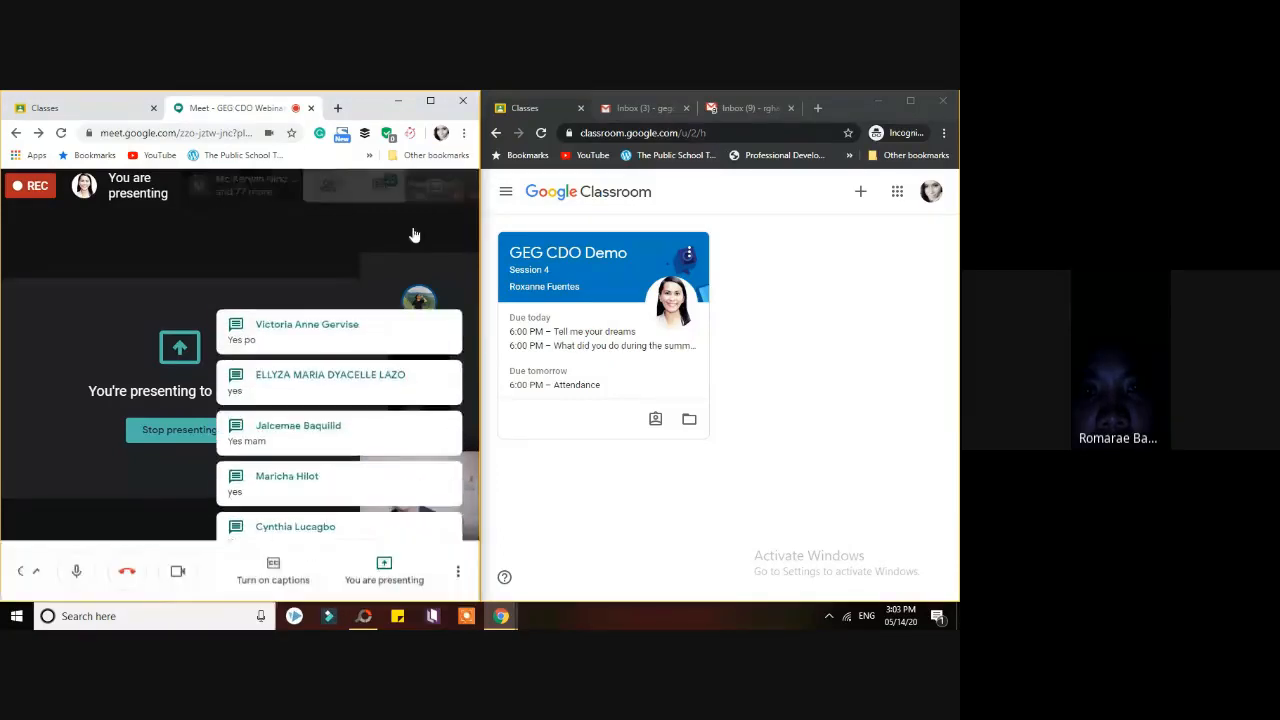
pyautogui.scroll(-3, 477, 285)
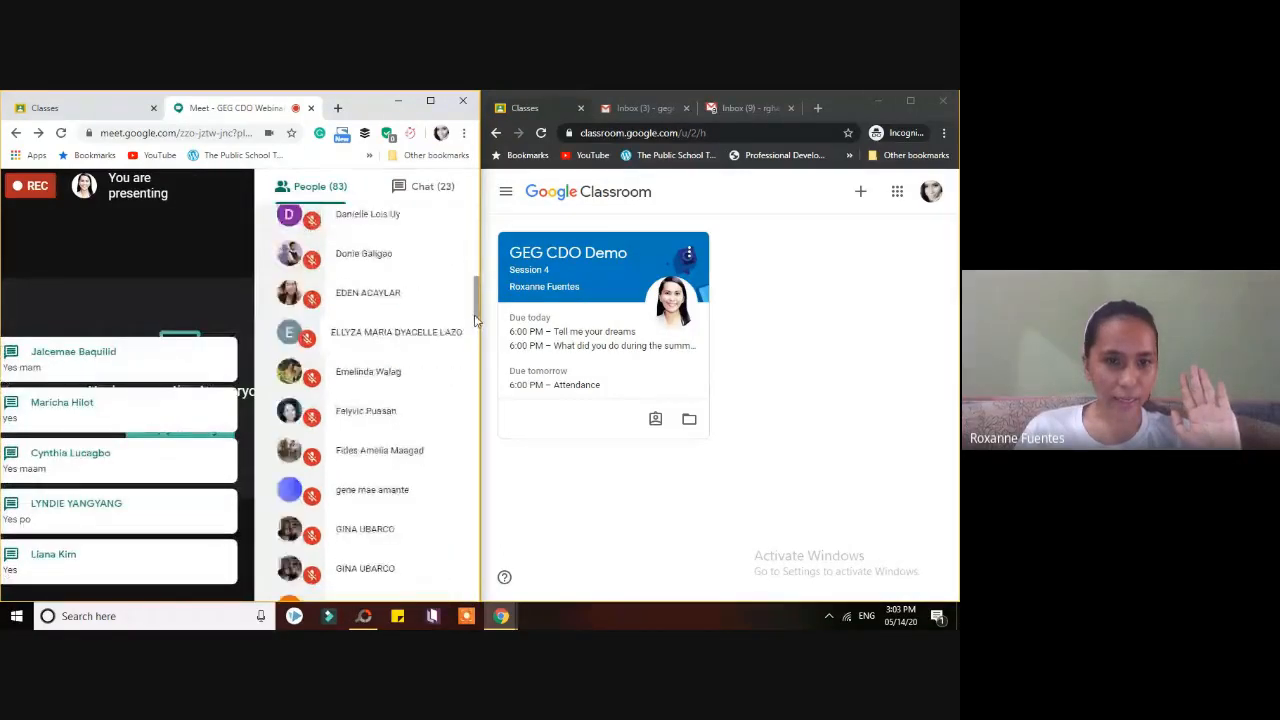
pyautogui.moveTo(473, 294); pyautogui.dragTo(476, 562)
pyautogui.click(380, 519)
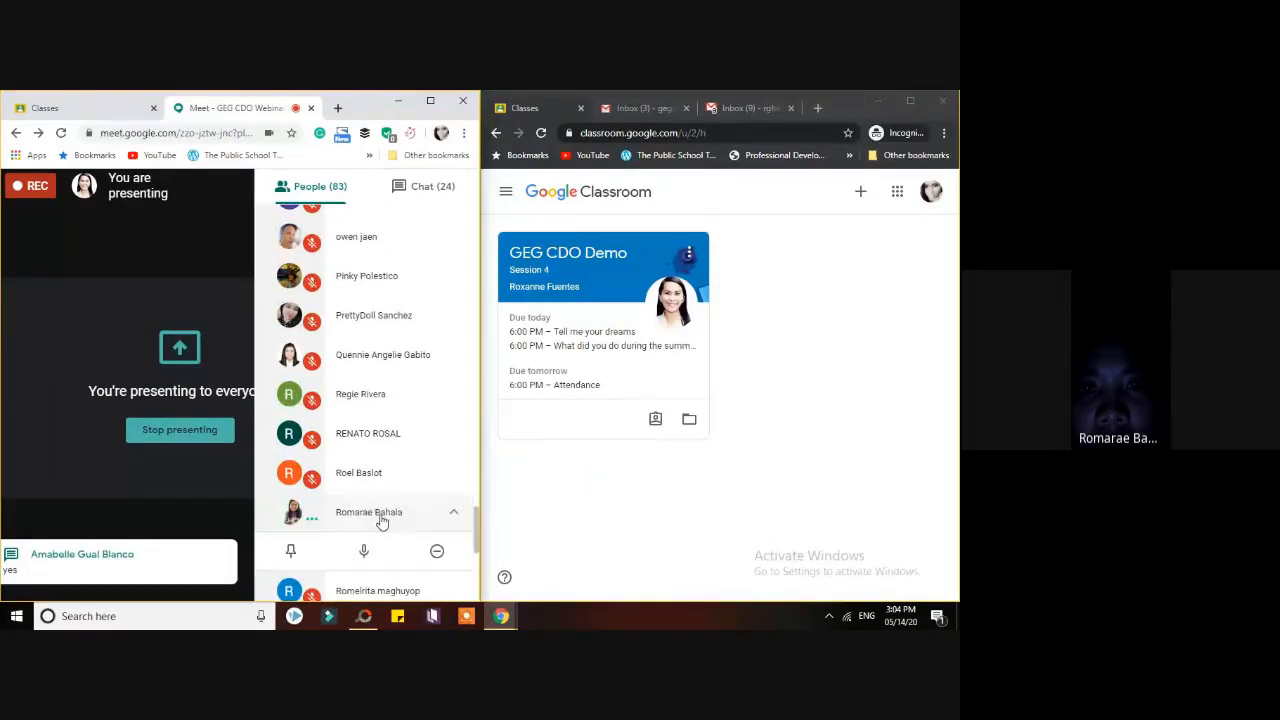
pyautogui.click(364, 551)
pyautogui.click(323, 410)
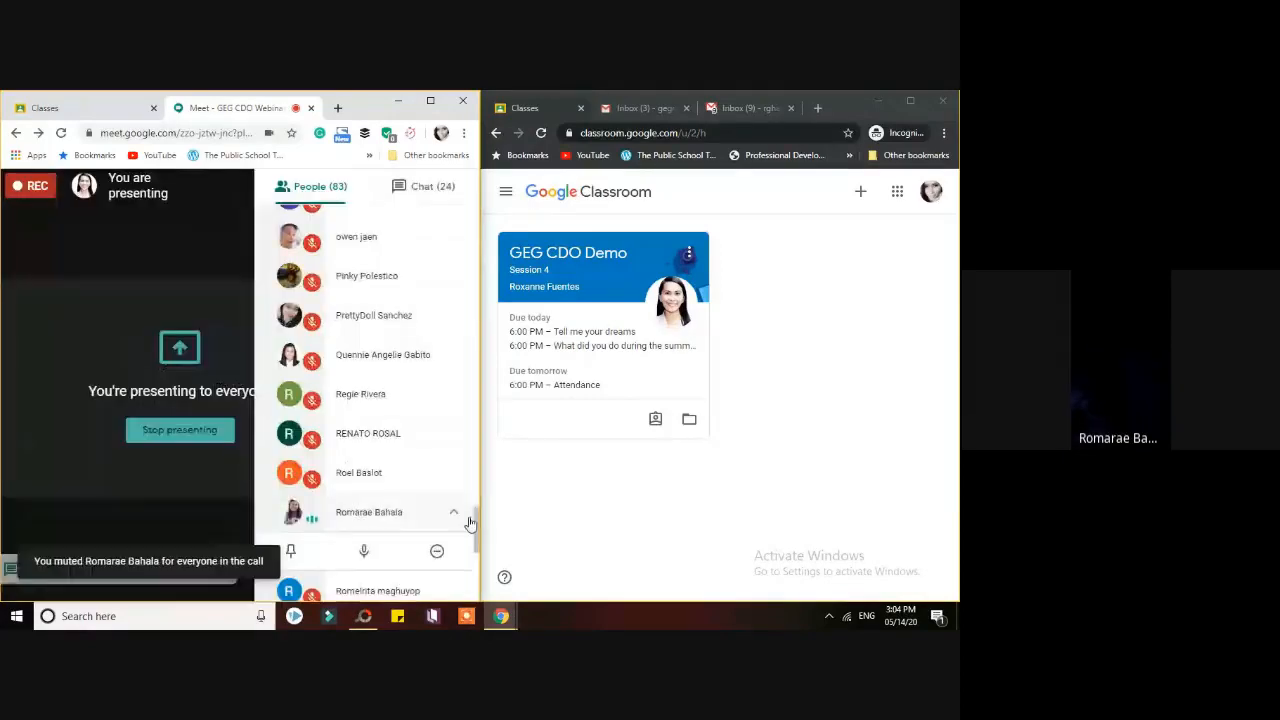
# - Close the participants list and admit the guest waiting to join
pyautogui.moveTo(475, 521)
pyautogui.mouseDown()
pyautogui.moveTo(470, 570)
pyautogui.moveTo(470, 535)
pyautogui.mouseUp()
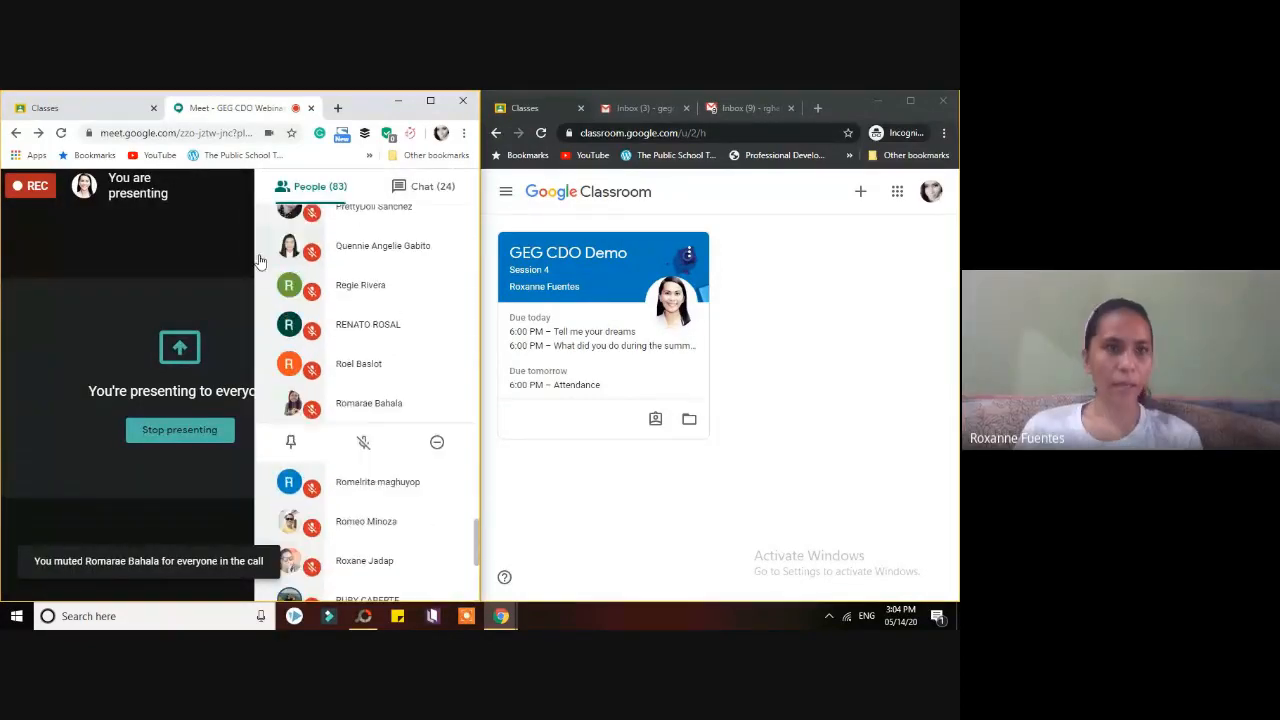
pyautogui.click(201, 196)
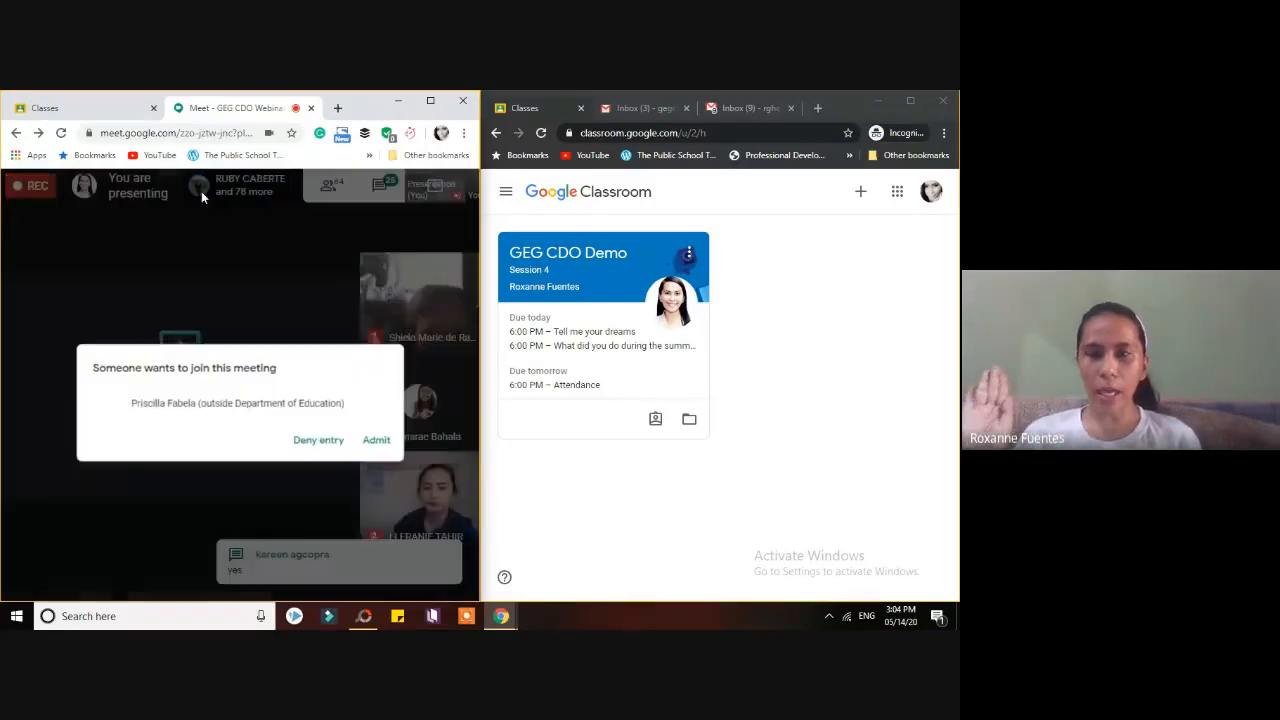
pyautogui.click(380, 424)
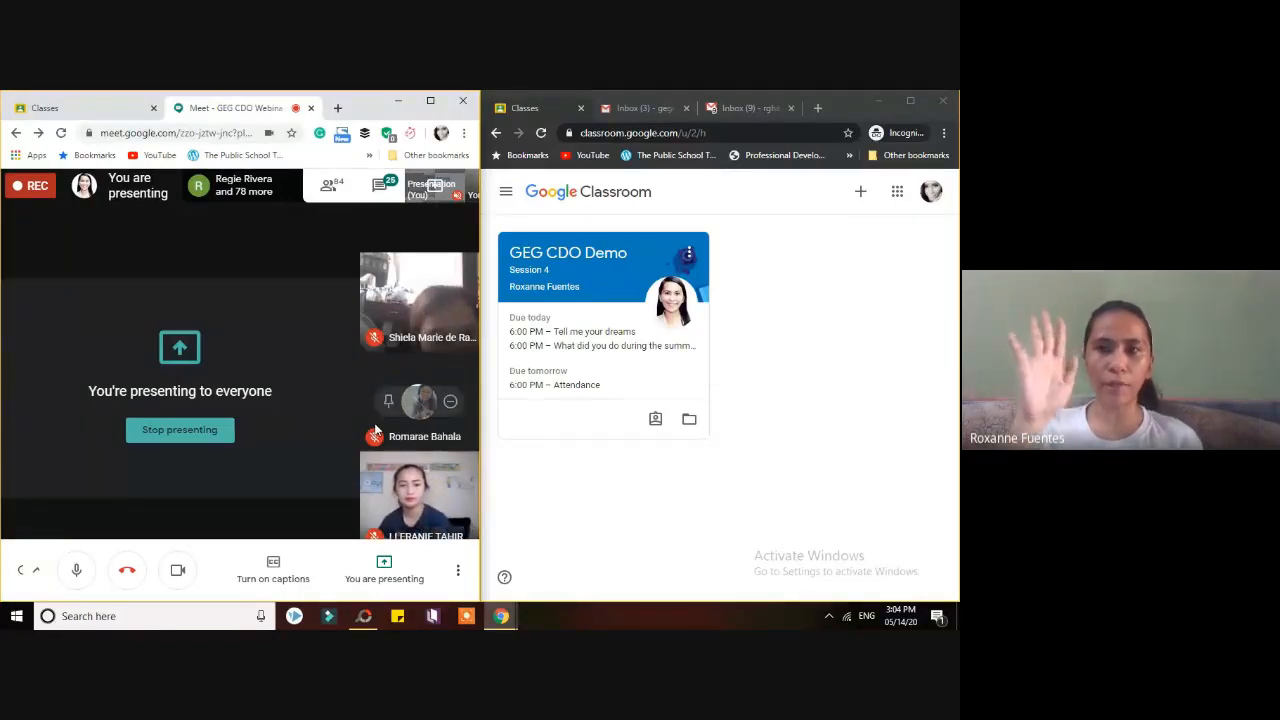
# - Close both Gmail inbox tabs in the student's incognito window, admit the next guest, and return to Classroom
pyautogui.click(785, 98)
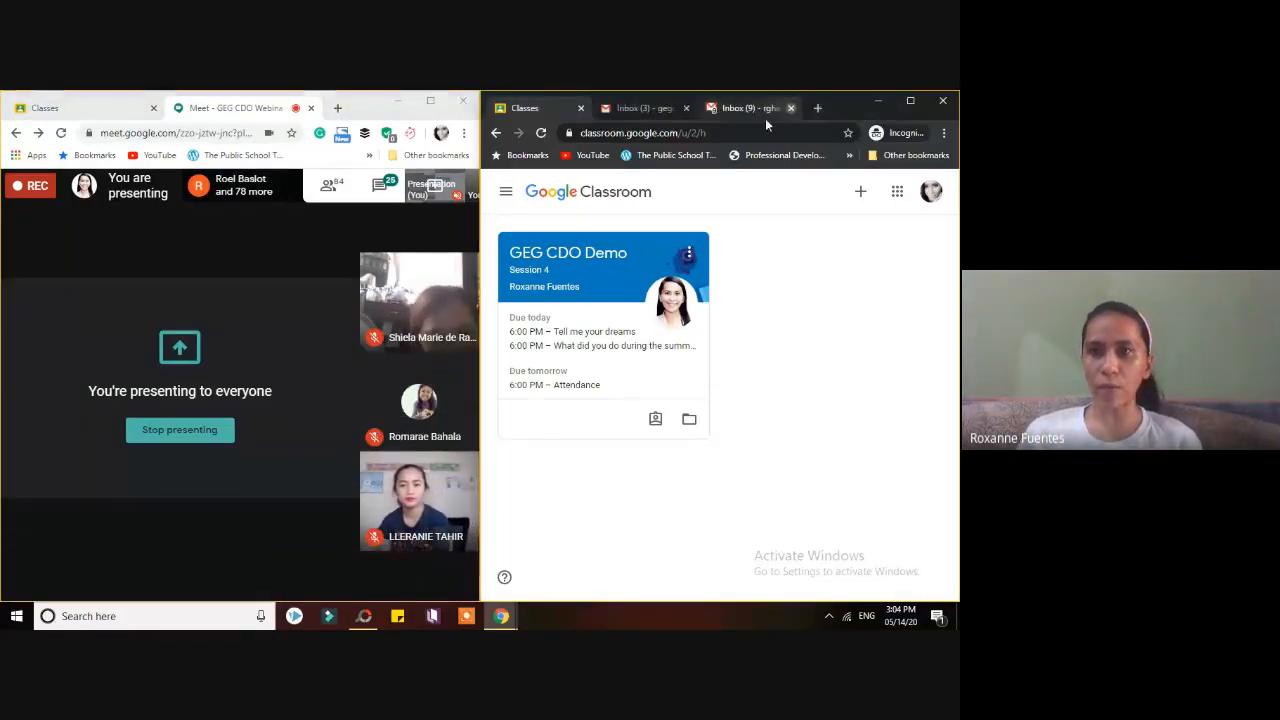
pyautogui.click(688, 108)
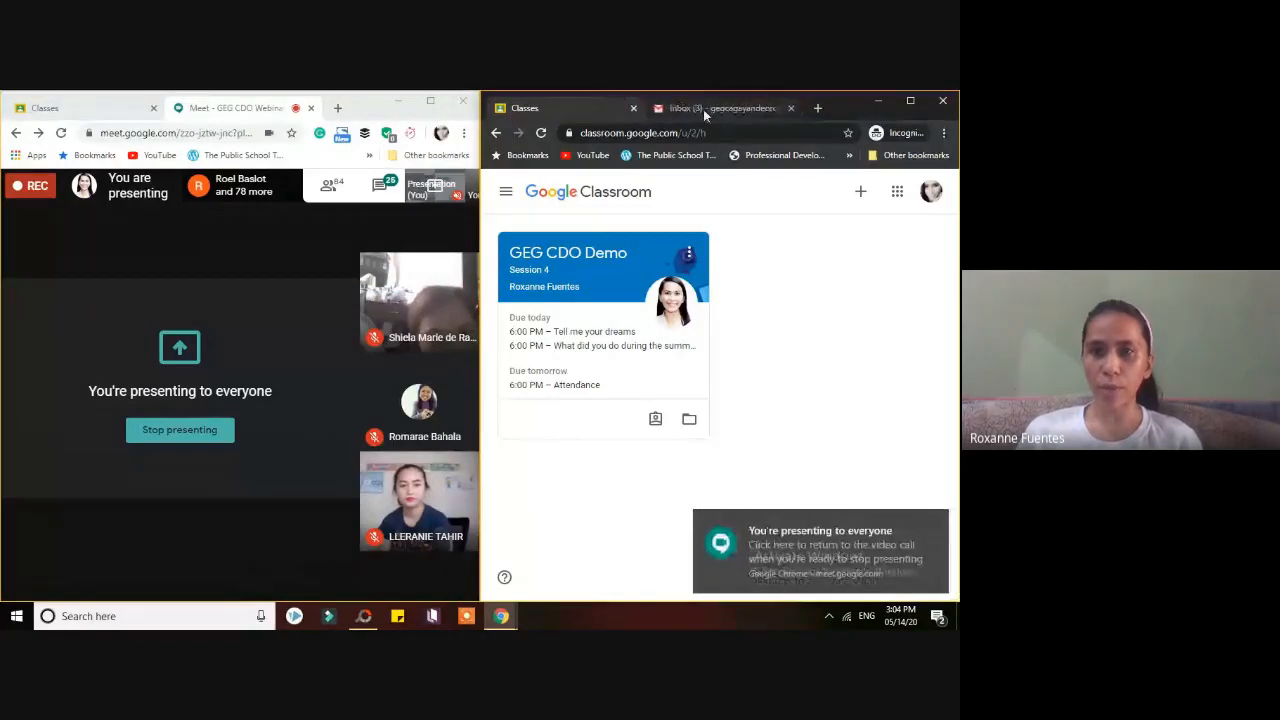
pyautogui.click(791, 108)
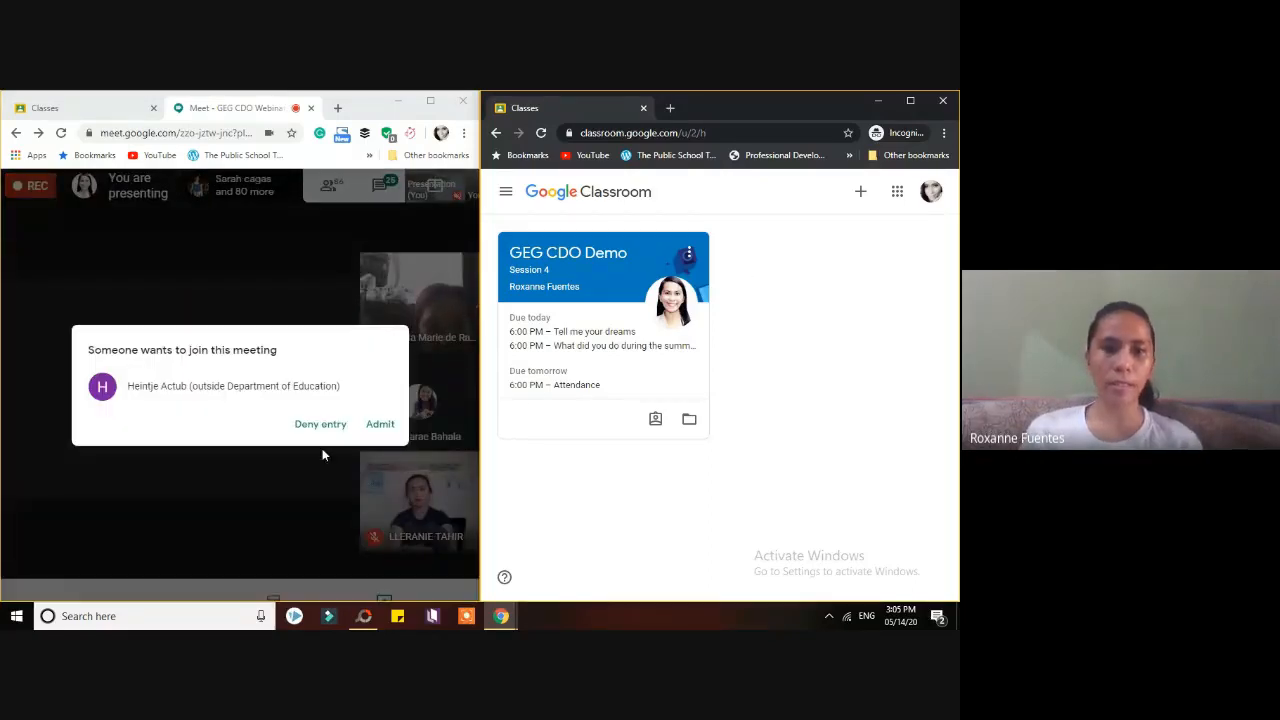
pyautogui.click(378, 425)
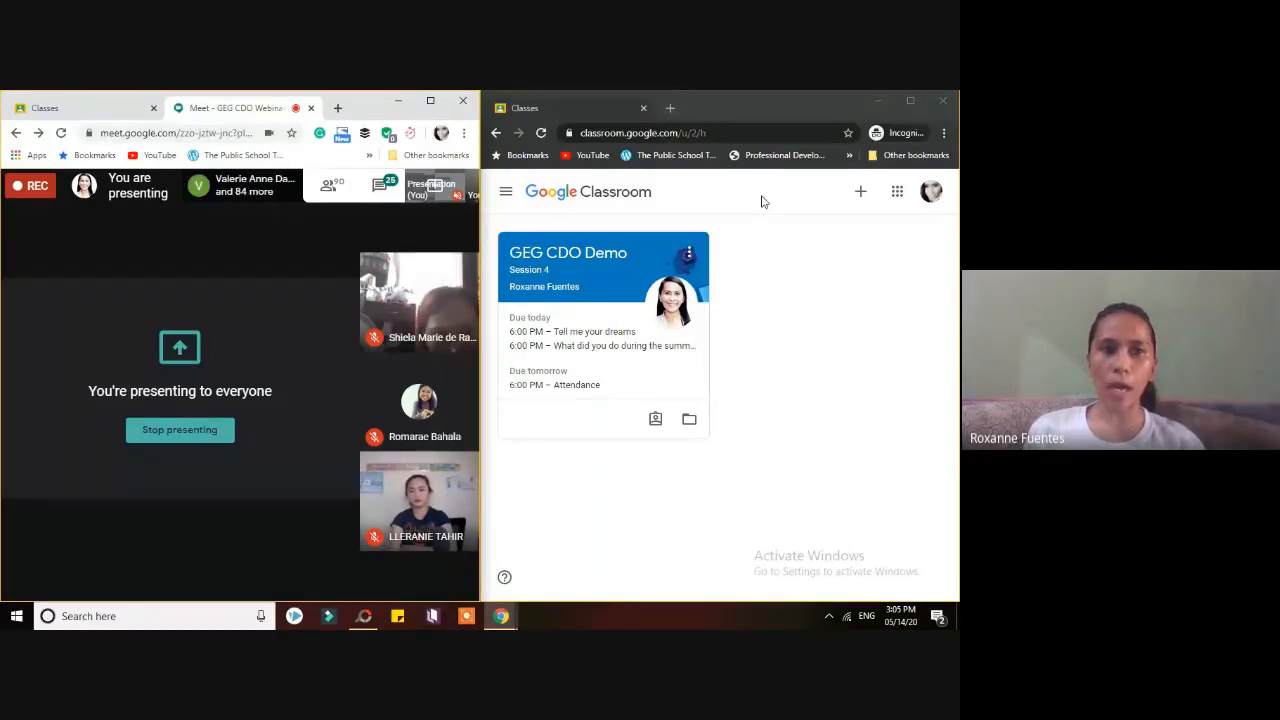
pyautogui.click(118, 108)
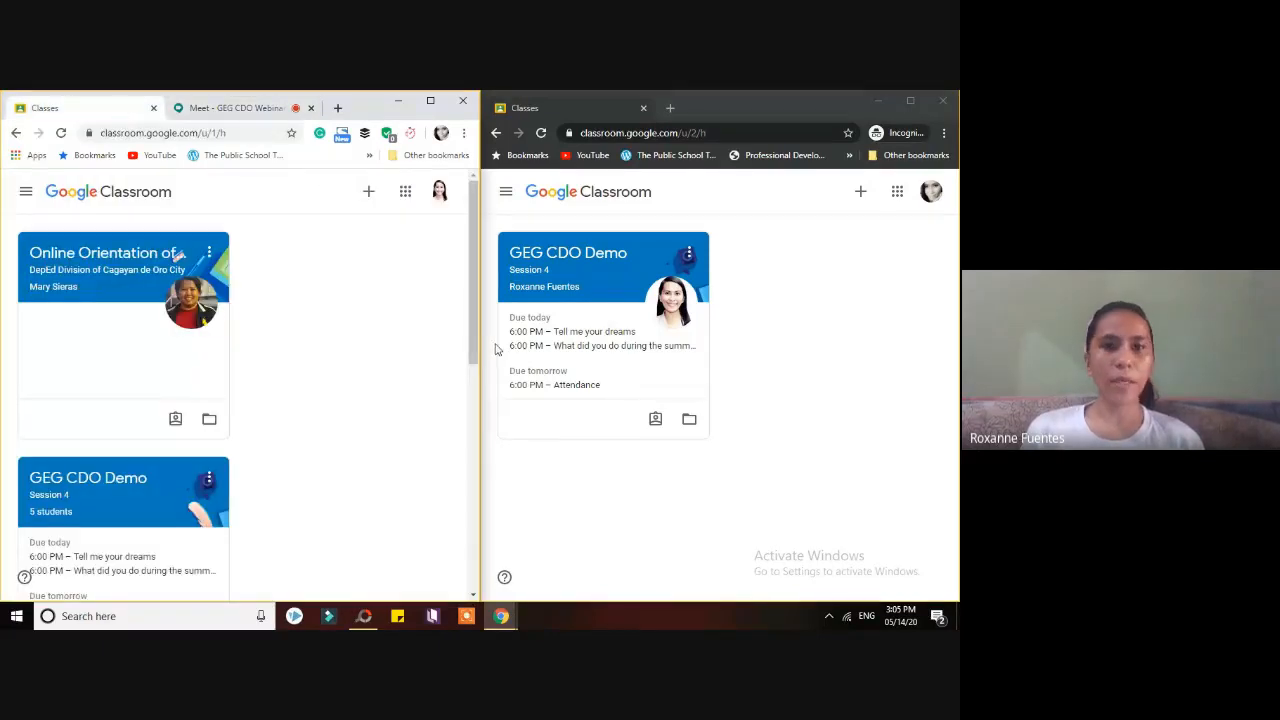
# - Browse the teacher's class cards and bring the student's Classroom window forward
pyautogui.moveTo(473, 343); pyautogui.dragTo(482, 313)
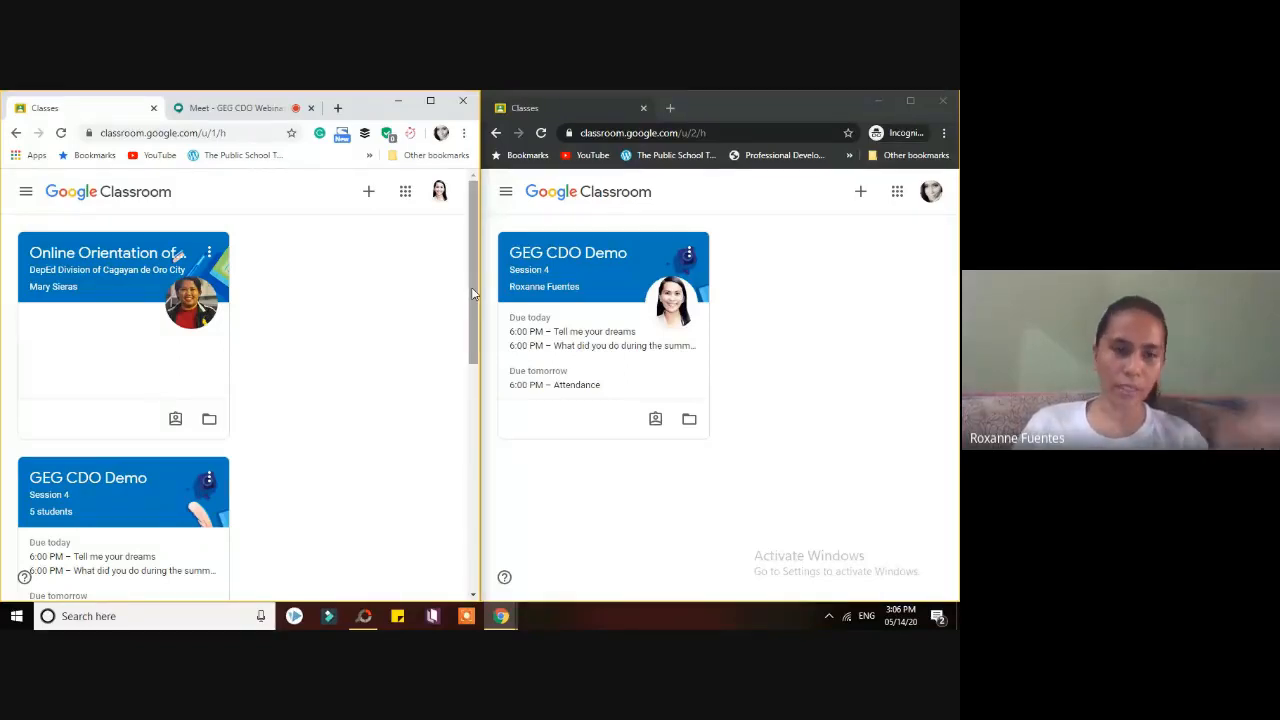
pyautogui.moveTo(472, 290); pyautogui.dragTo(490, 516)
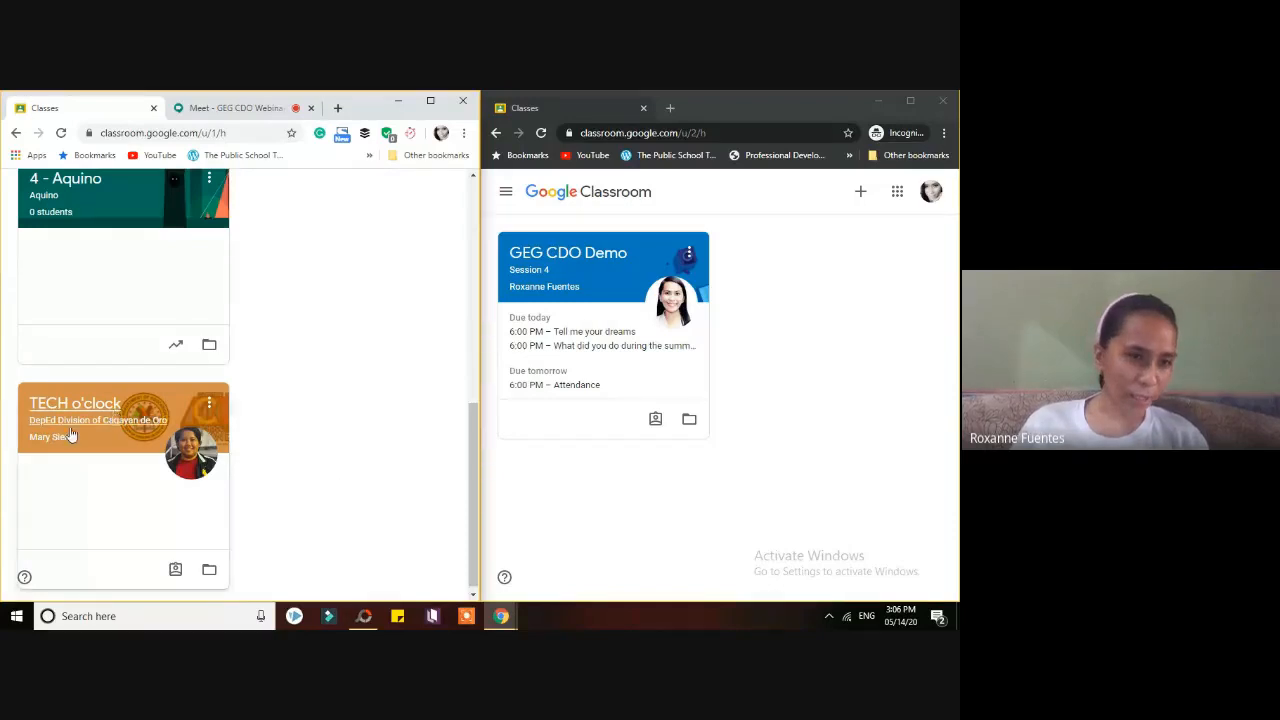
pyautogui.moveTo(476, 490); pyautogui.dragTo(476, 271)
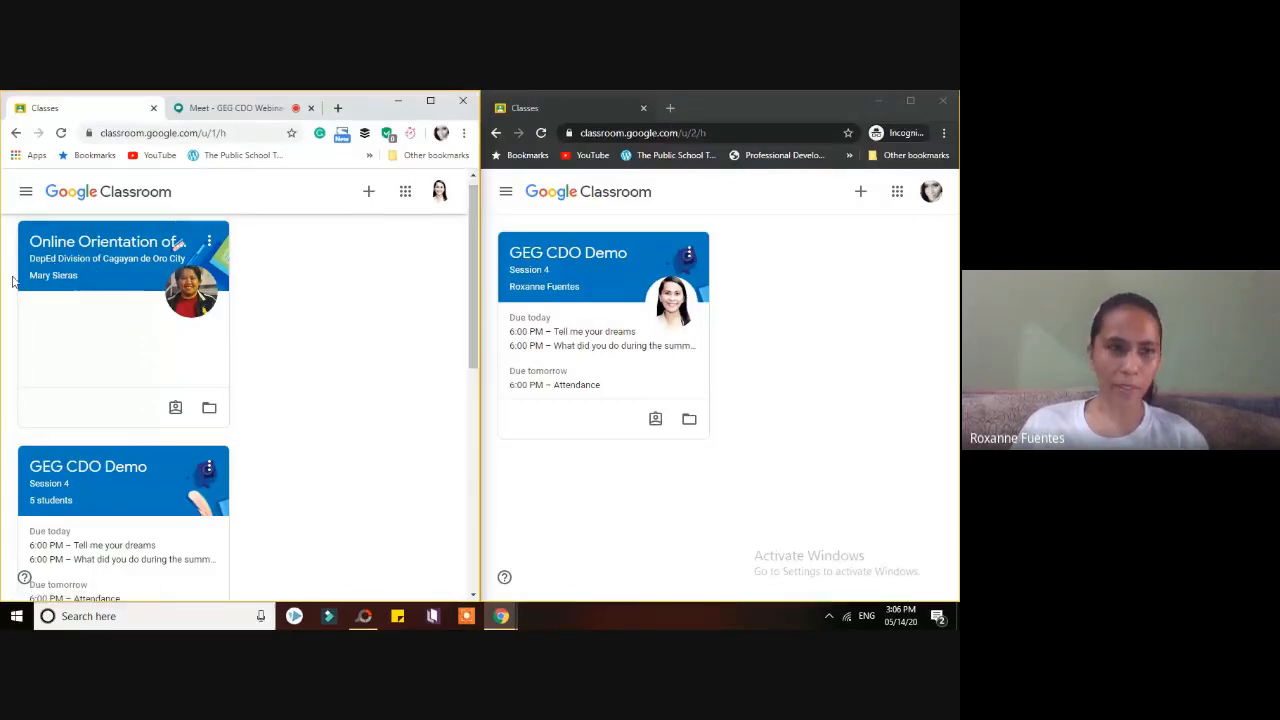
pyautogui.moveTo(475, 347); pyautogui.dragTo(451, 449)
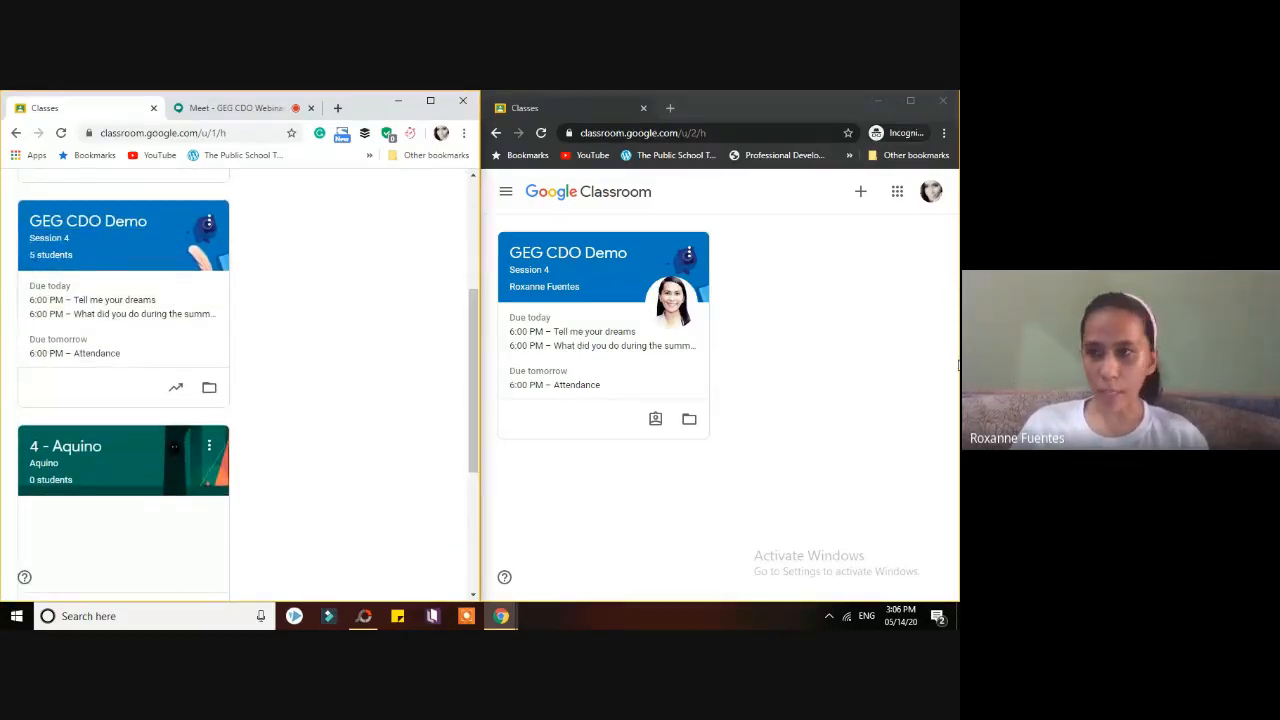
pyautogui.click(930, 330)
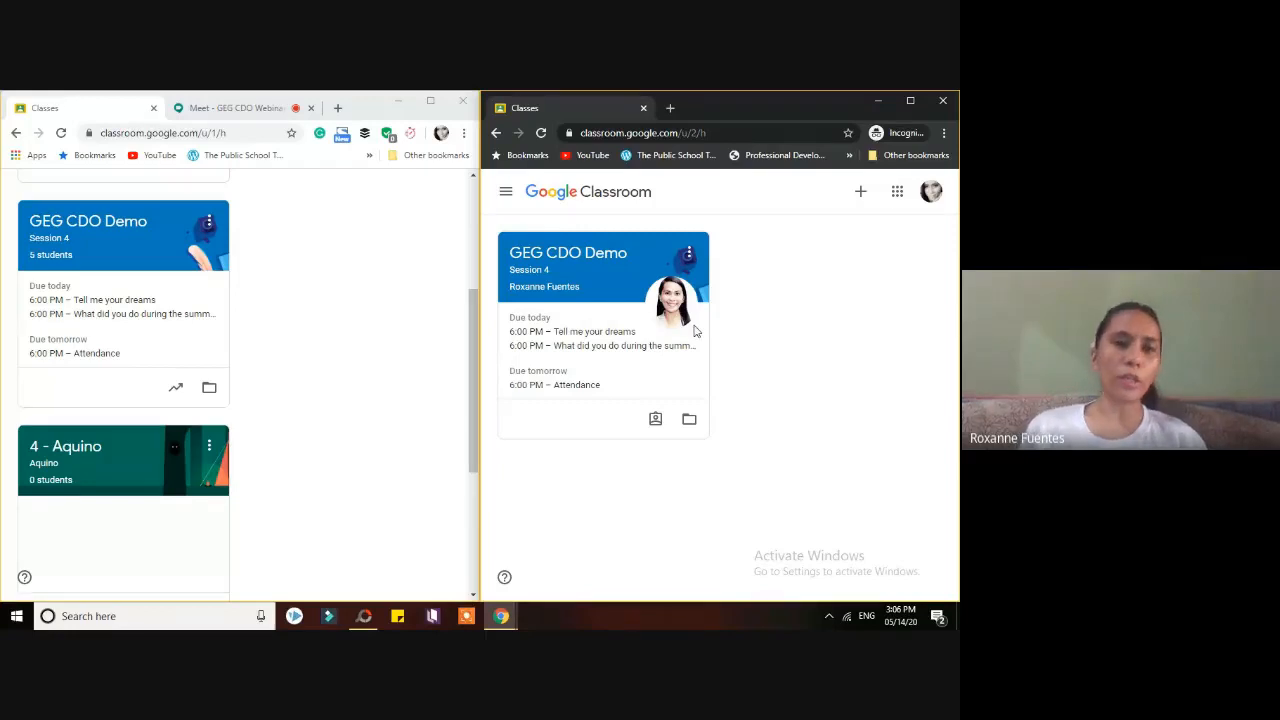
pyautogui.moveTo(471, 383)
pyautogui.mouseDown()
pyautogui.moveTo(485, 296)
pyautogui.moveTo(469, 385)
pyautogui.moveTo(468, 368)
pyautogui.mouseUp()
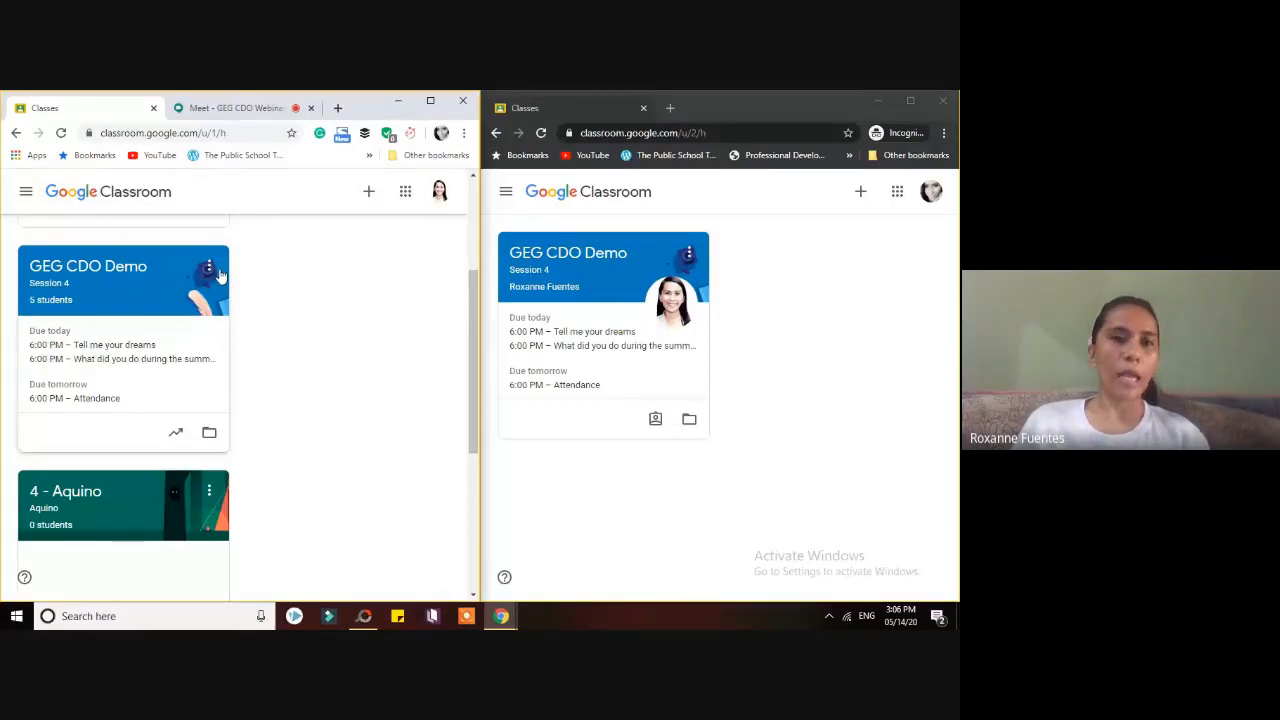
# - Admit the guest waiting in the Meet call, then go back to the Classroom class list
pyautogui.click(240, 108)
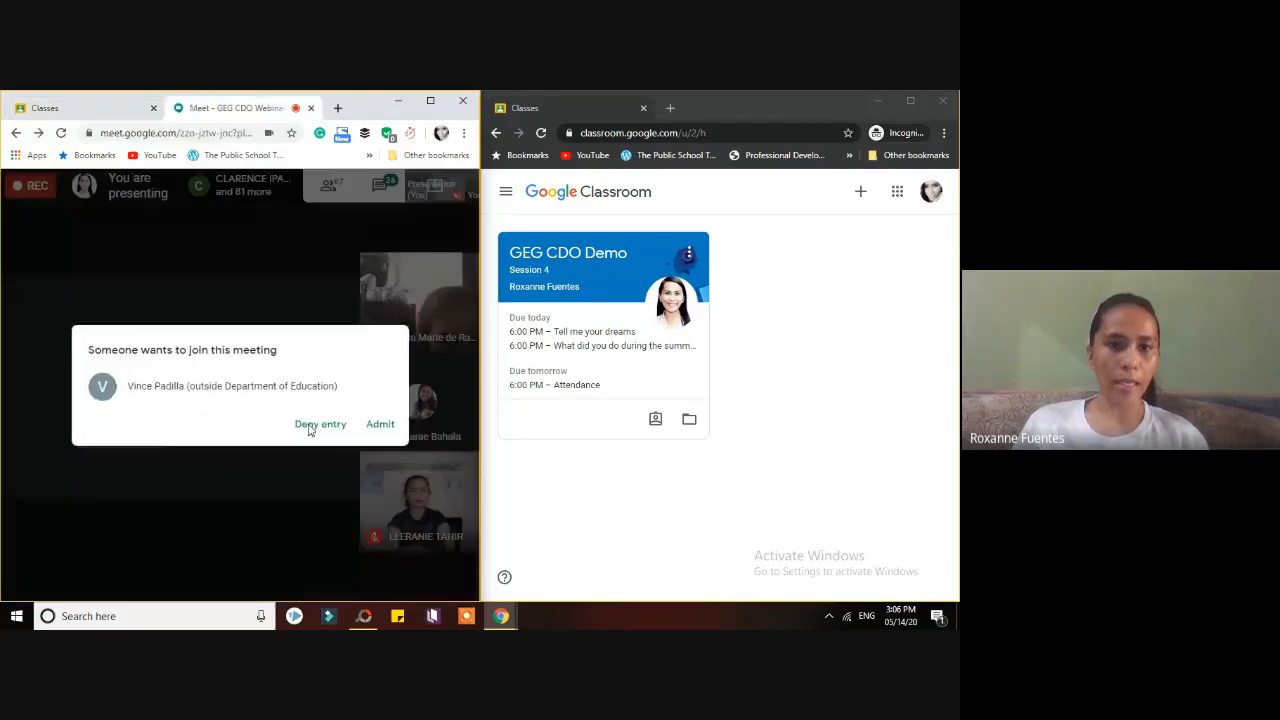
pyautogui.click(376, 424)
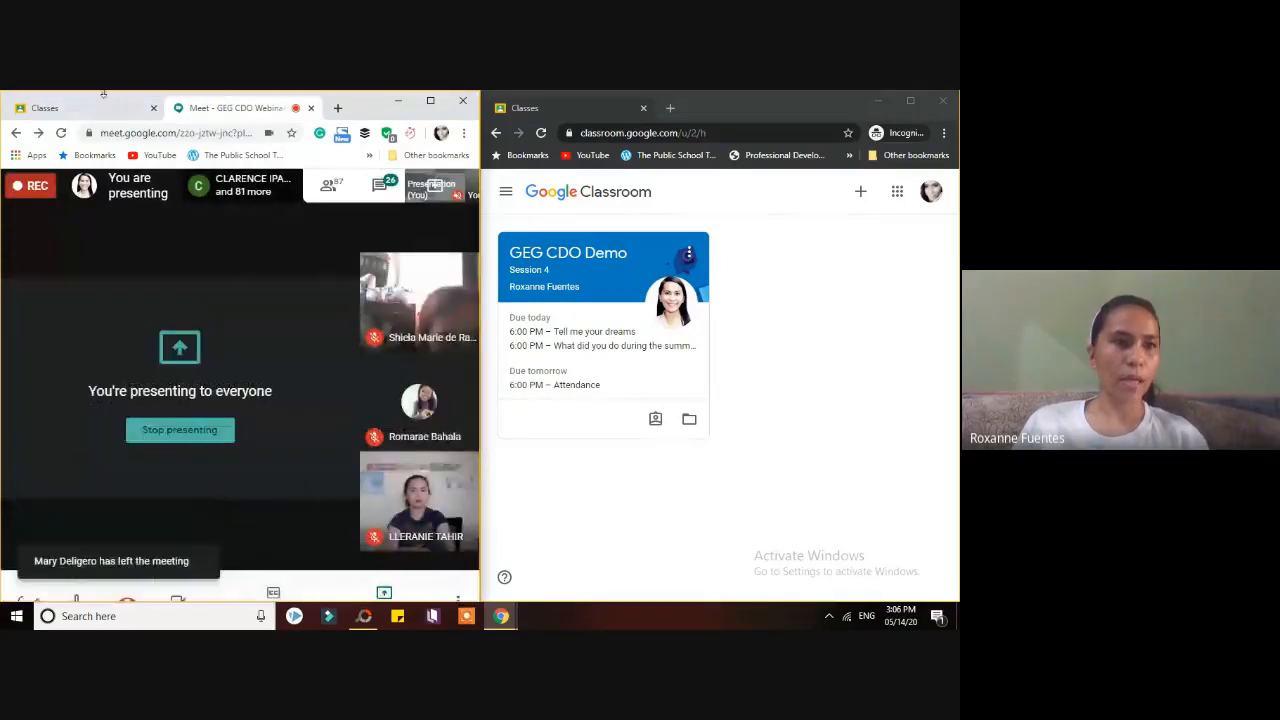
pyautogui.click(103, 103)
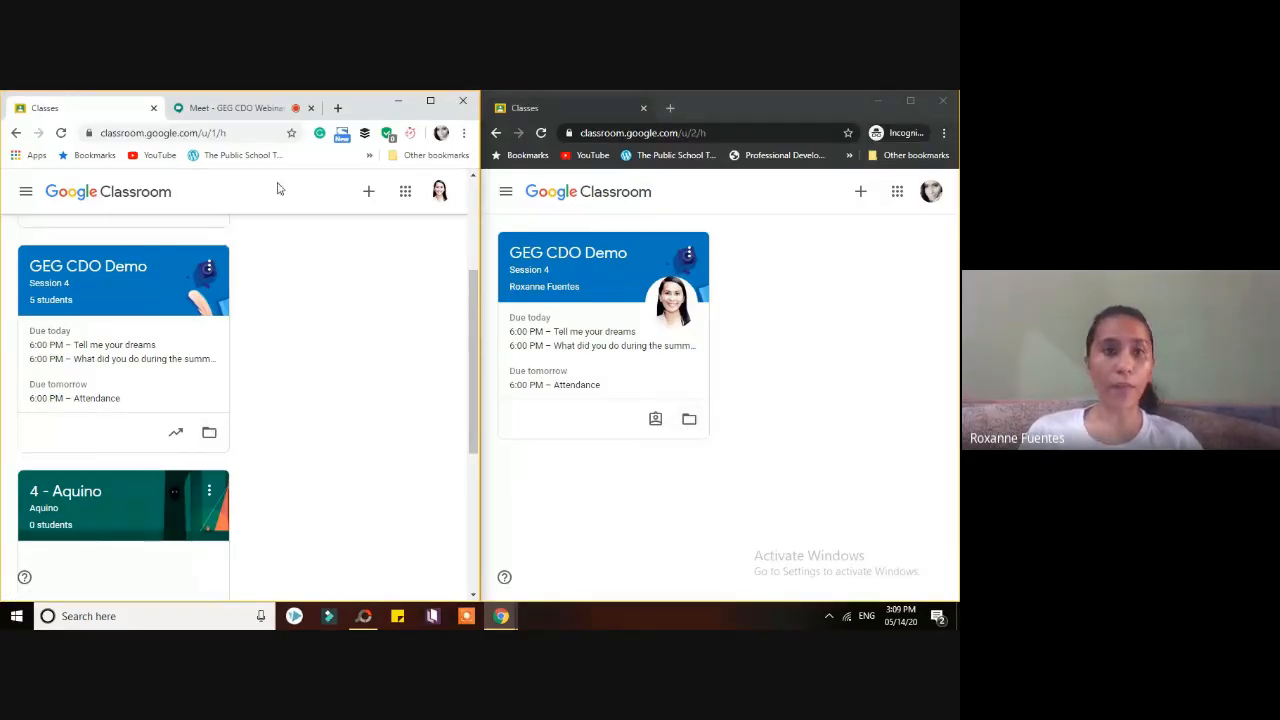
pyautogui.click(238, 108)
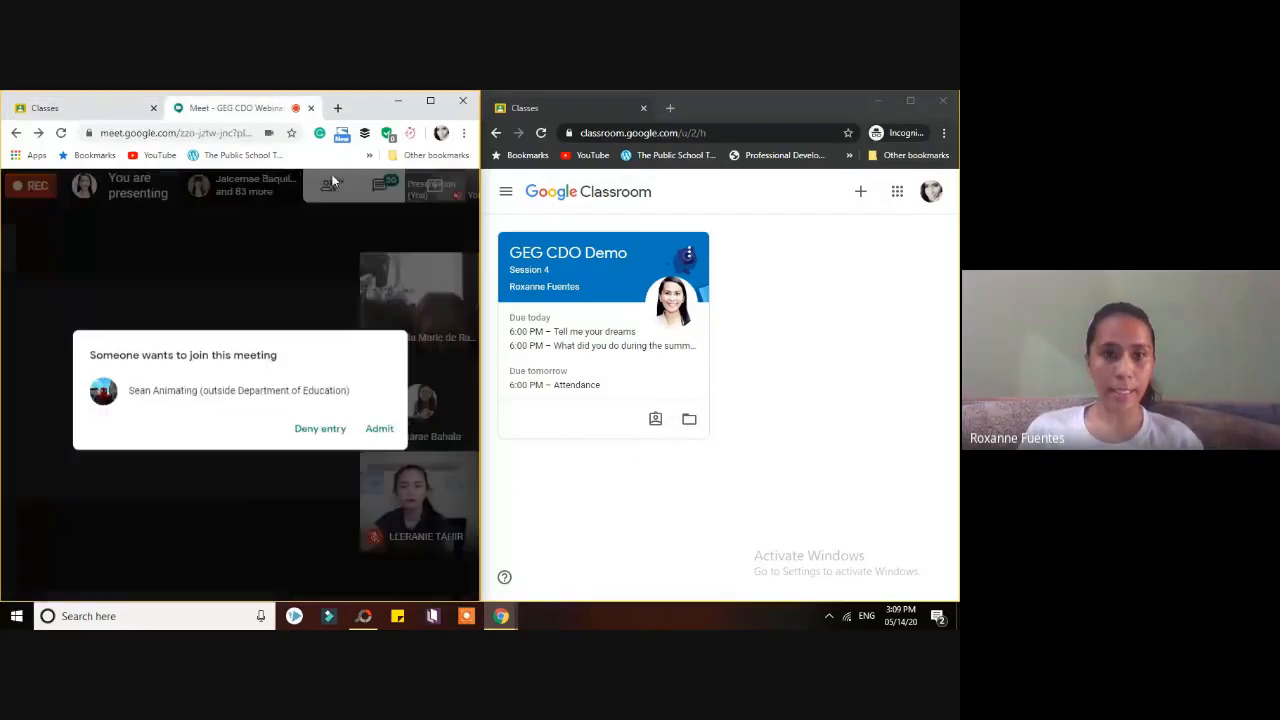
pyautogui.click(379, 424)
pyautogui.click(90, 108)
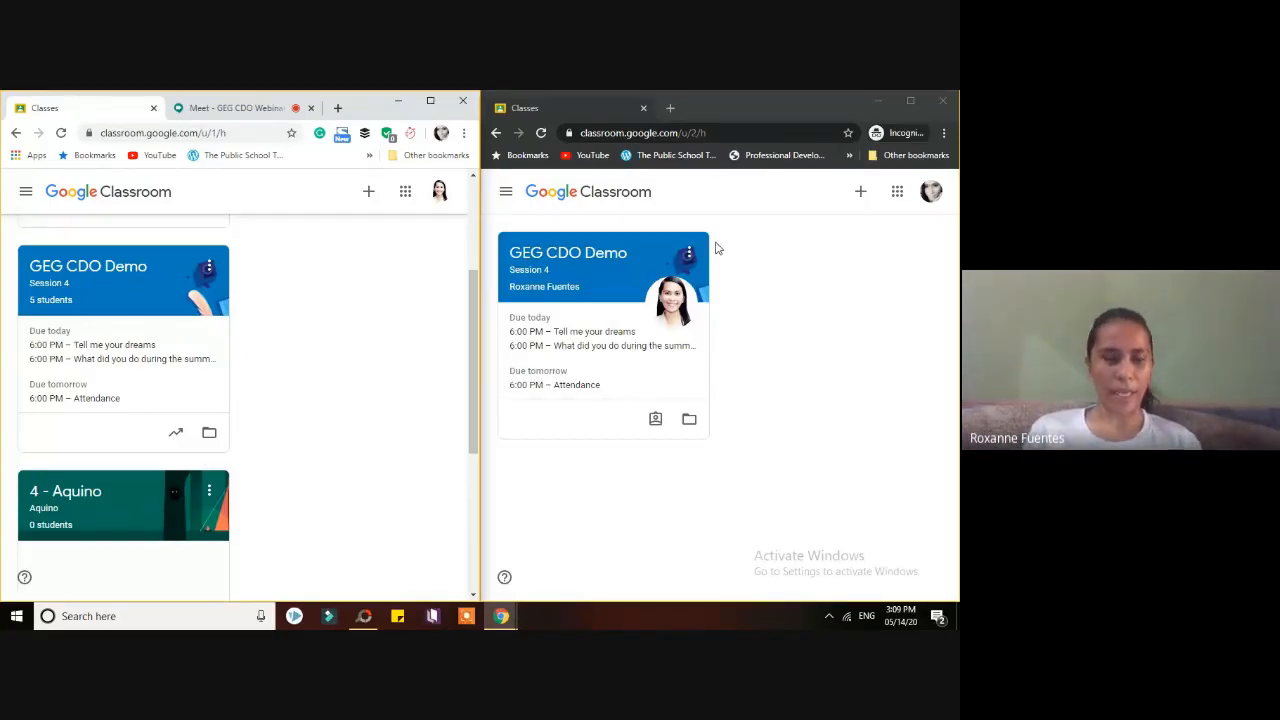
pyautogui.scroll(1, 471, 353)
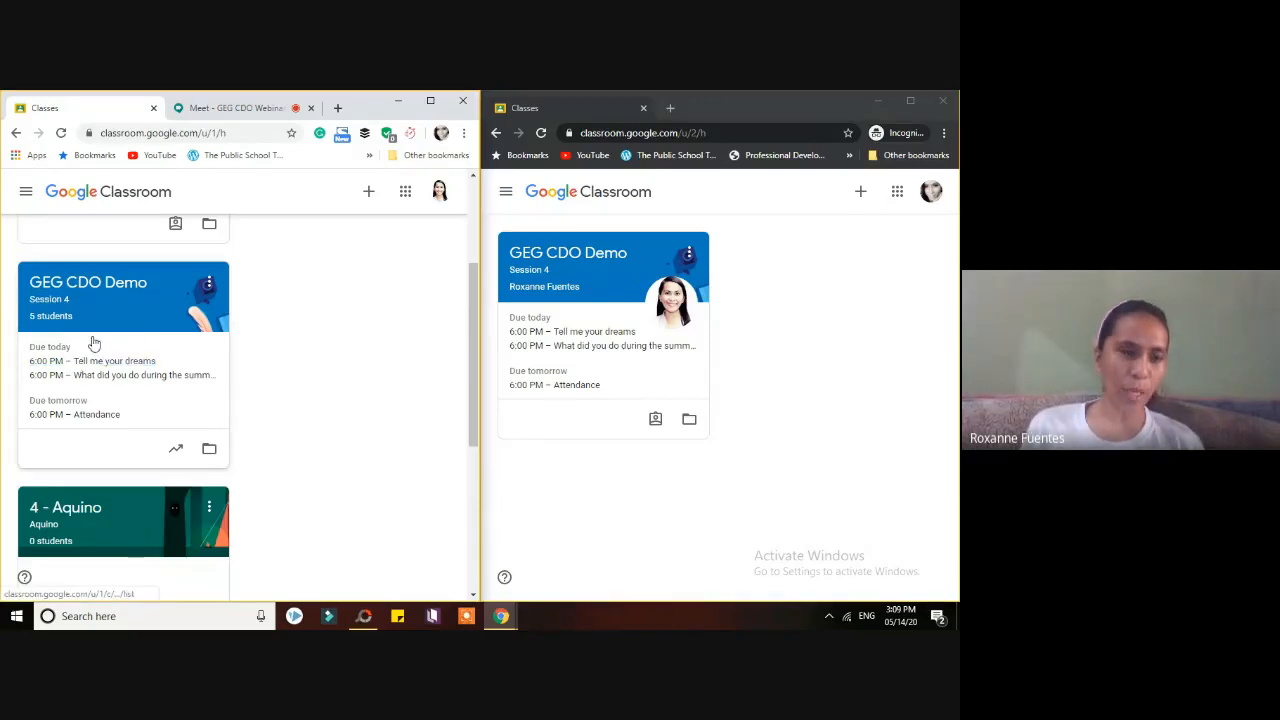
# - Open the GEG CDO Demo class Stream and scroll to its Attendance and Tell me your dreams posts
pyautogui.click(84, 286)
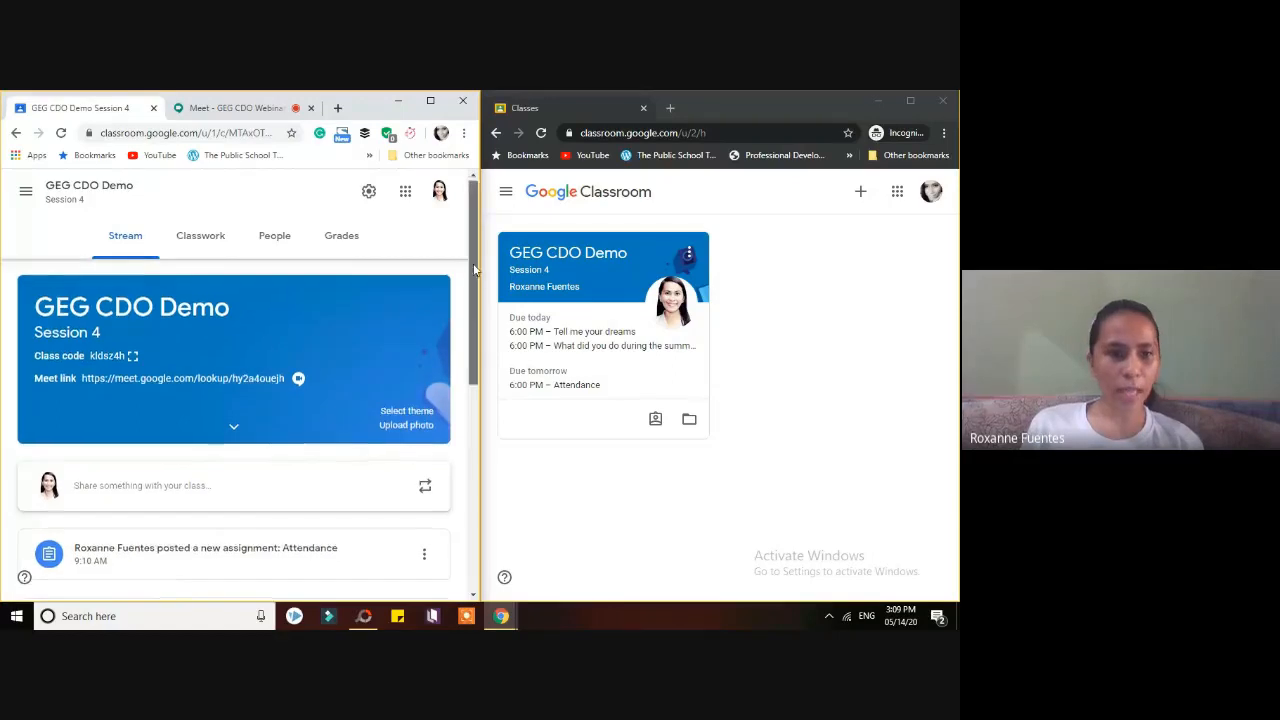
pyautogui.scroll(-1, 472, 266)
pyautogui.scroll(1, 471, 258)
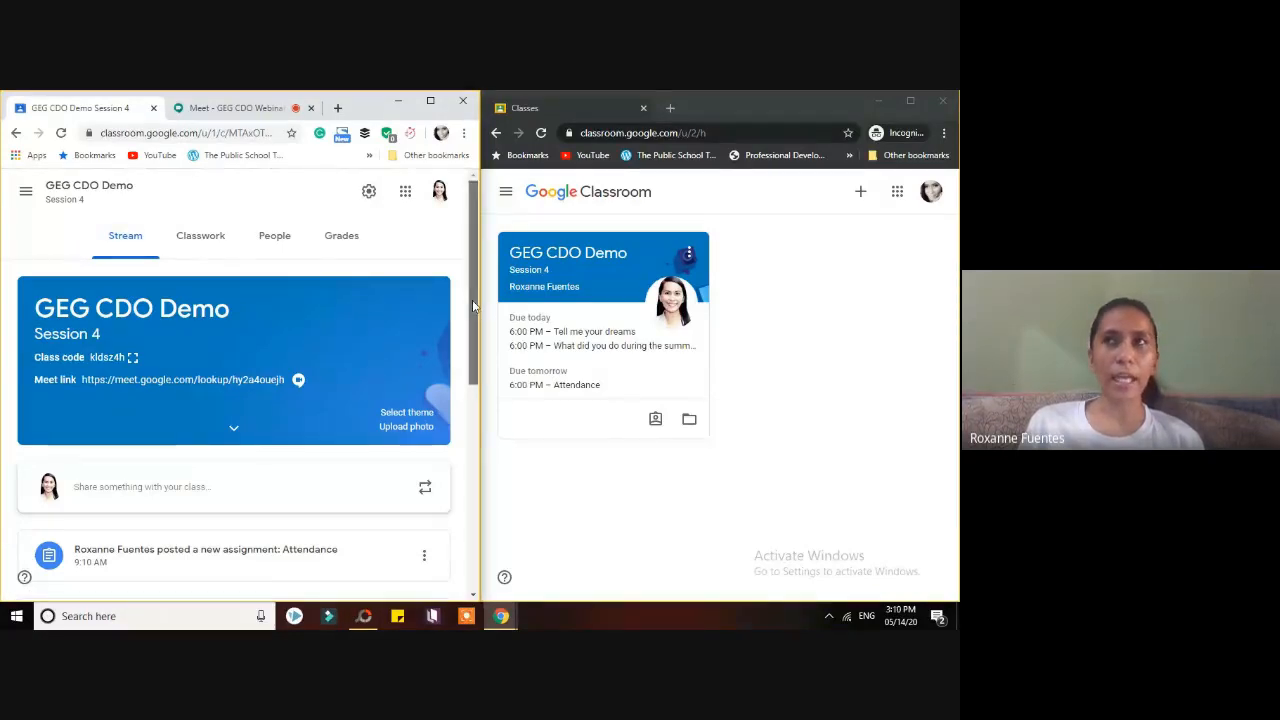
pyautogui.moveTo(472, 300); pyautogui.dragTo(466, 345)
# - Start a class announcement and review the attachment options (Drive, Link, File, YouTube) without adding any
pyautogui.click(112, 408)
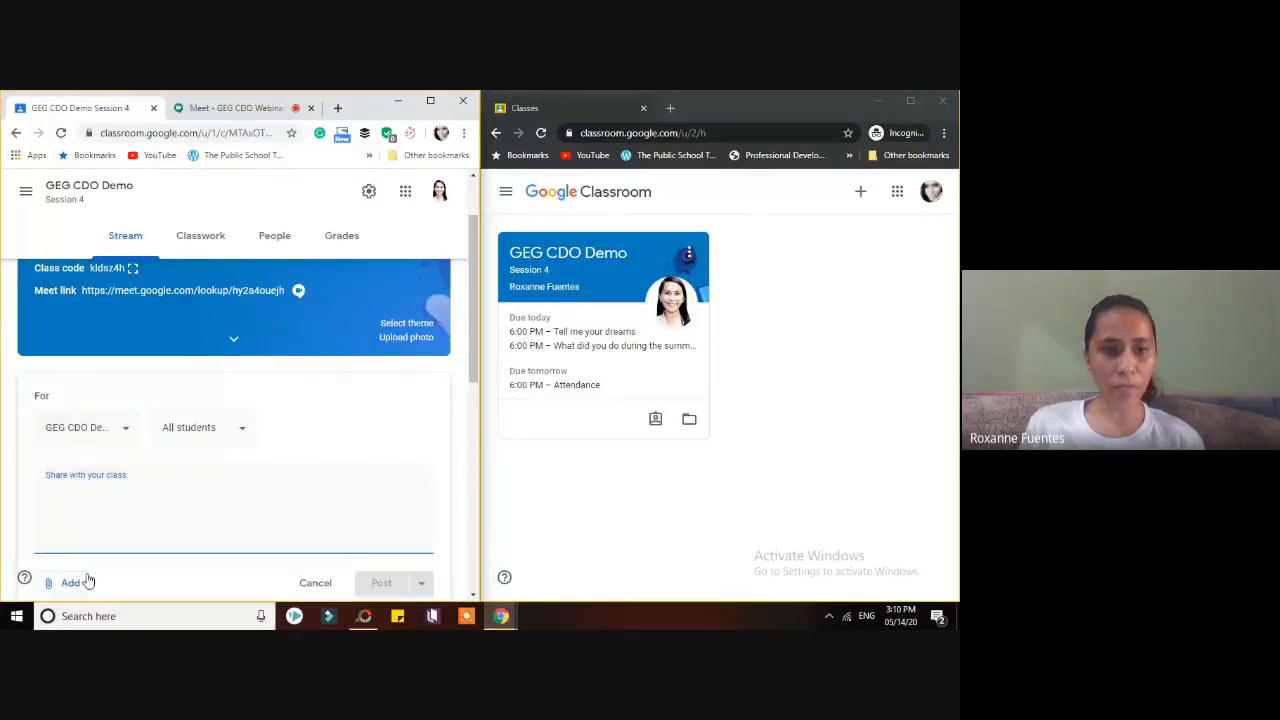
pyautogui.scroll(-1, 465, 373)
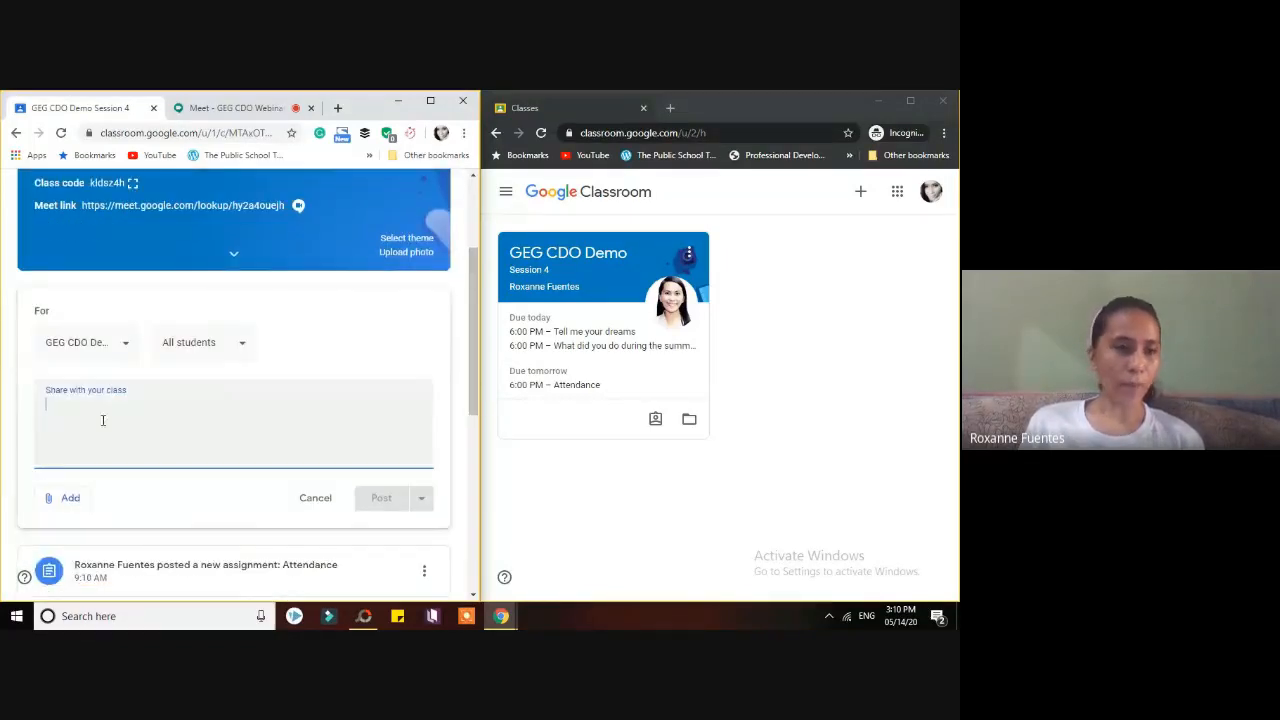
pyautogui.click(62, 500)
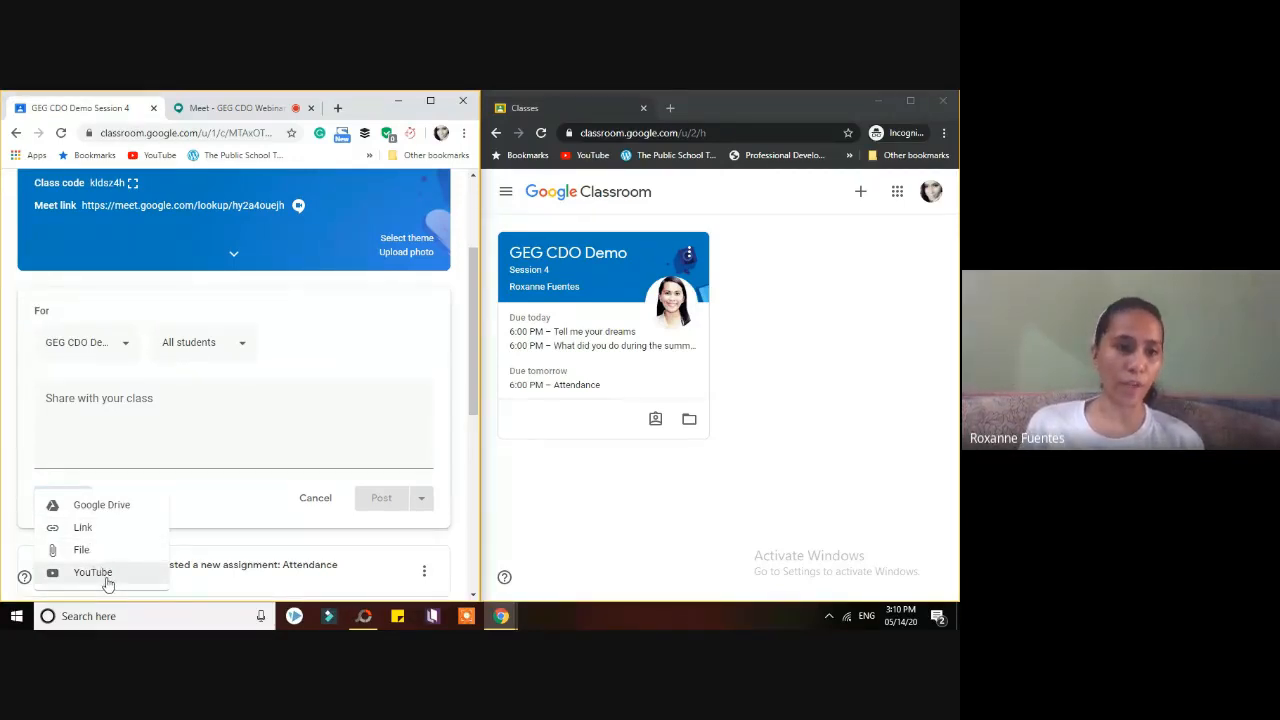
pyautogui.click(8, 432)
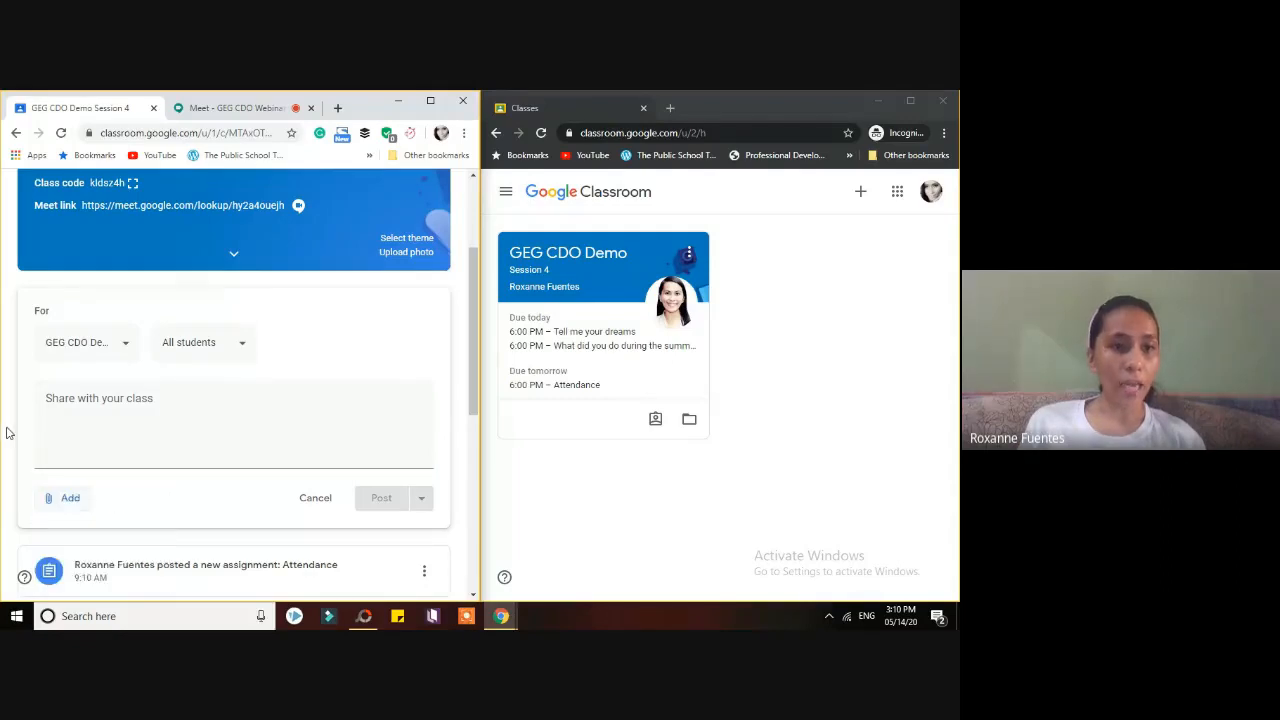
# - Discard the empty post draft and expand all three comments on the 'Welcome to our class!' post
pyautogui.click(313, 500)
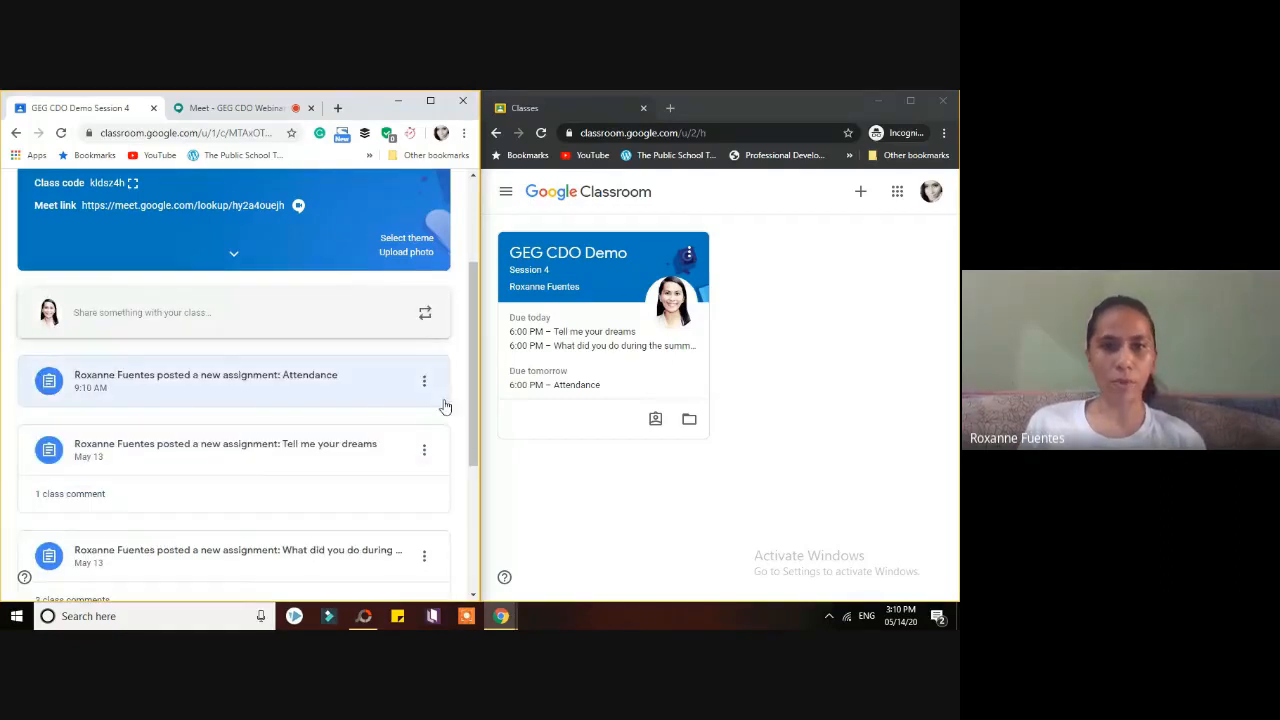
pyautogui.moveTo(474, 396); pyautogui.dragTo(480, 530)
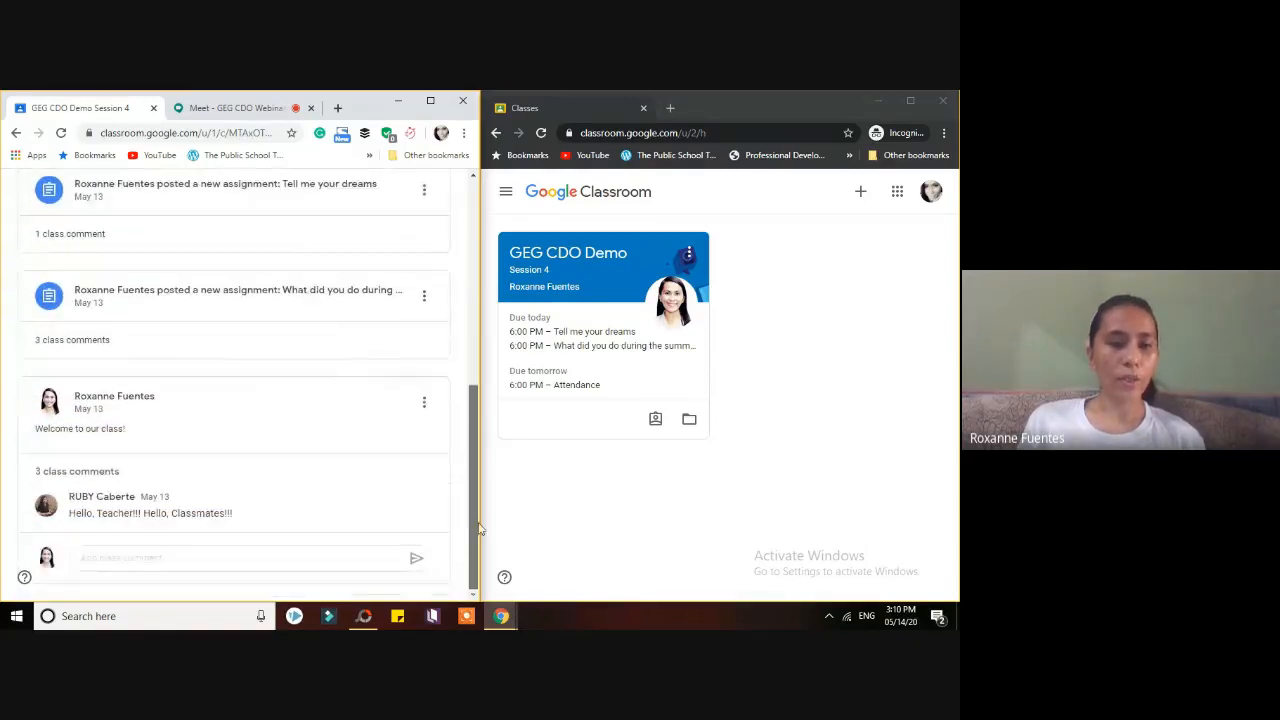
pyautogui.click(94, 471)
pyautogui.scroll(-2, 470, 497)
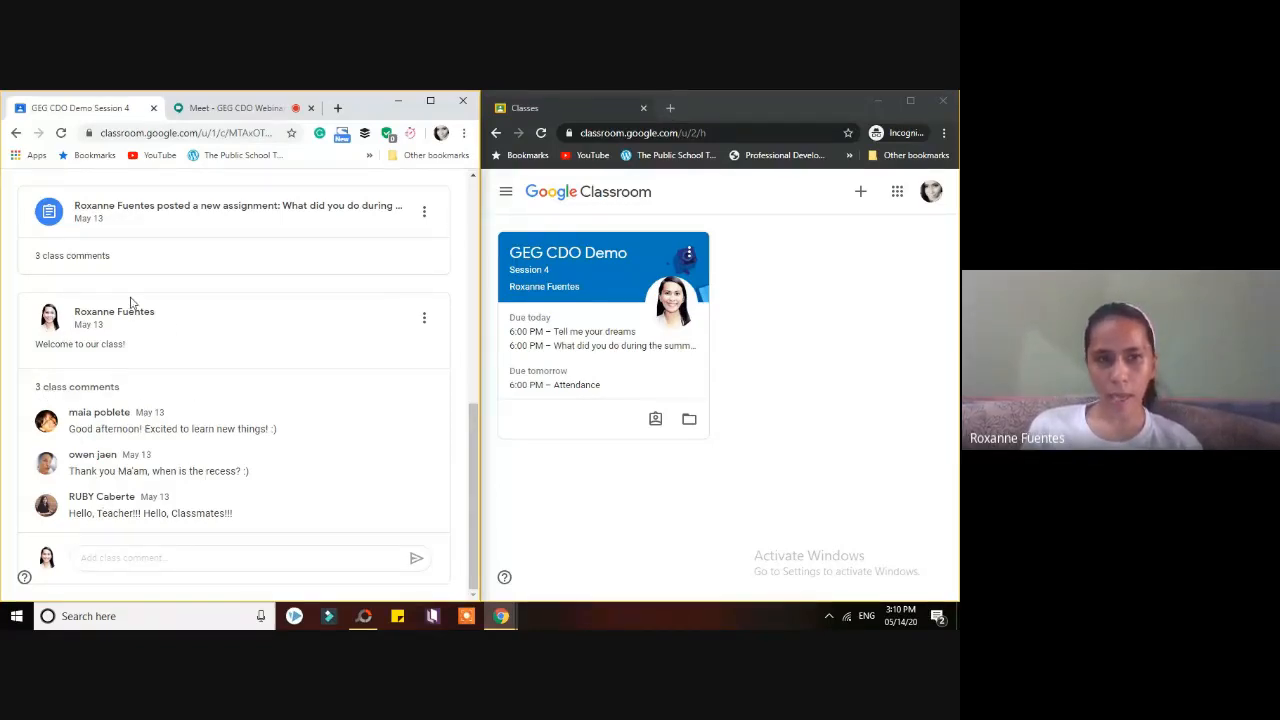
pyautogui.moveTo(475, 457); pyautogui.dragTo(485, 307)
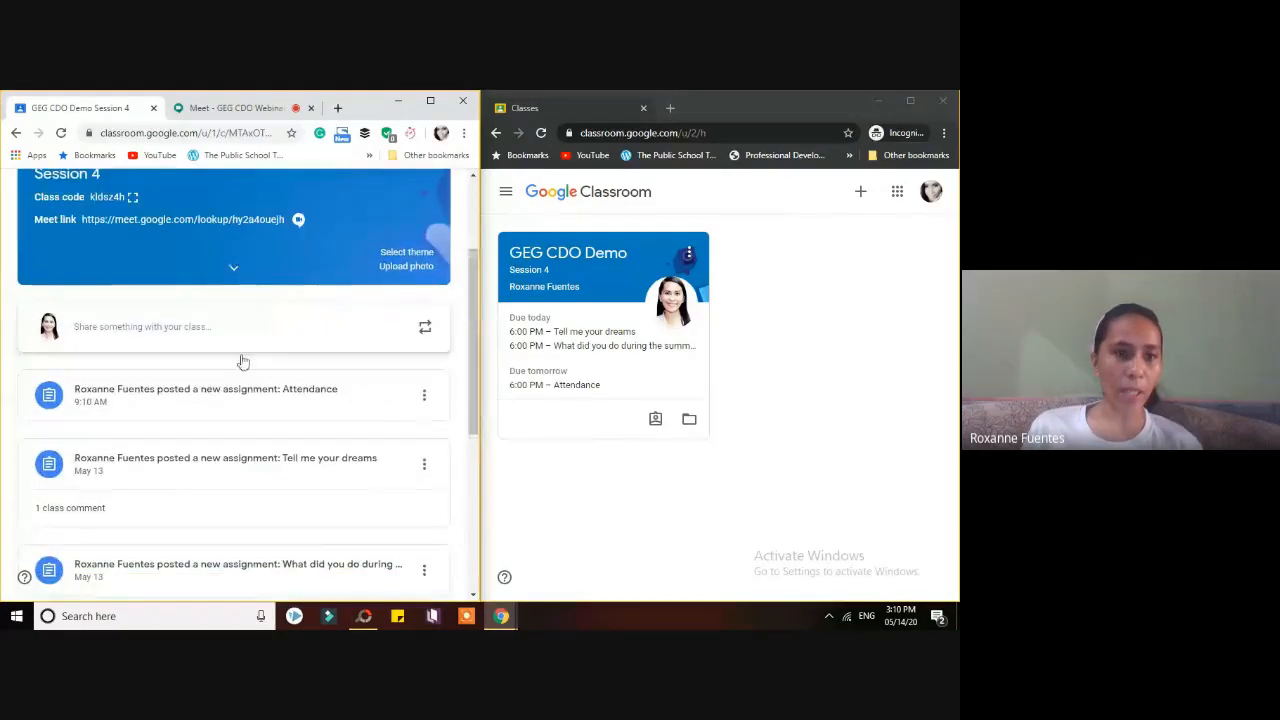
pyautogui.moveTo(471, 396); pyautogui.dragTo(475, 437)
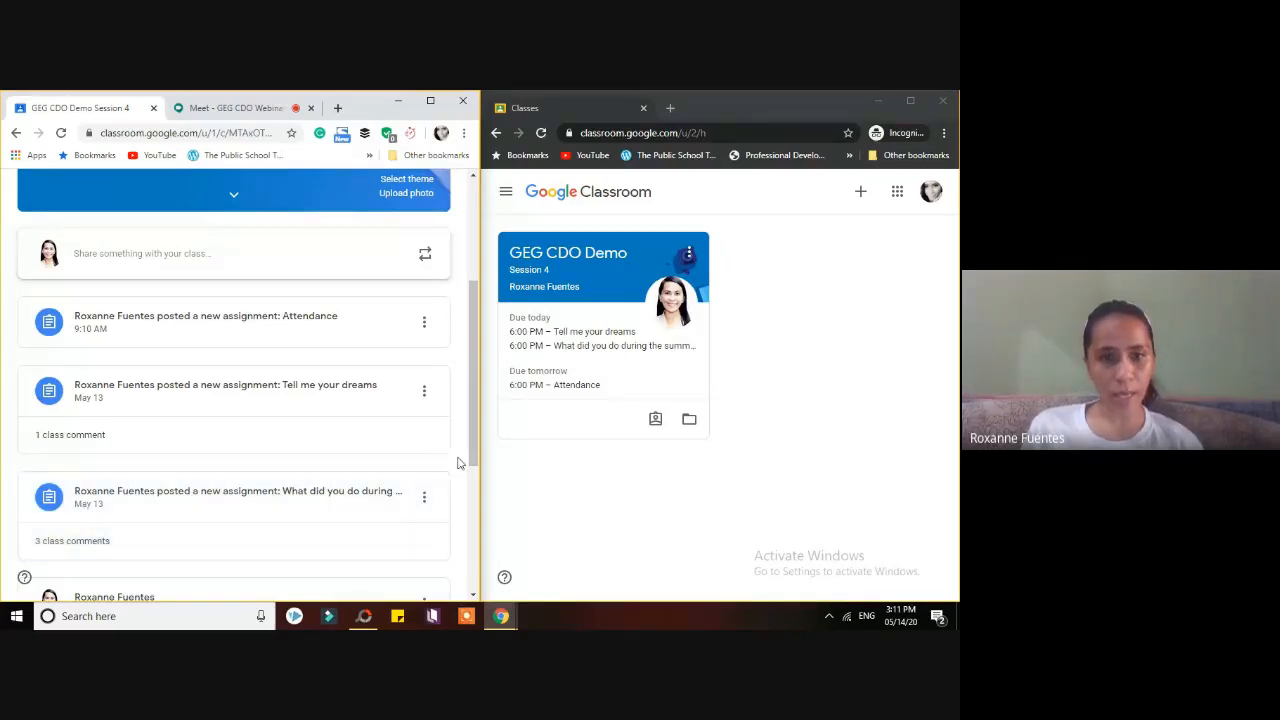
pyautogui.moveTo(470, 460); pyautogui.dragTo(470, 432)
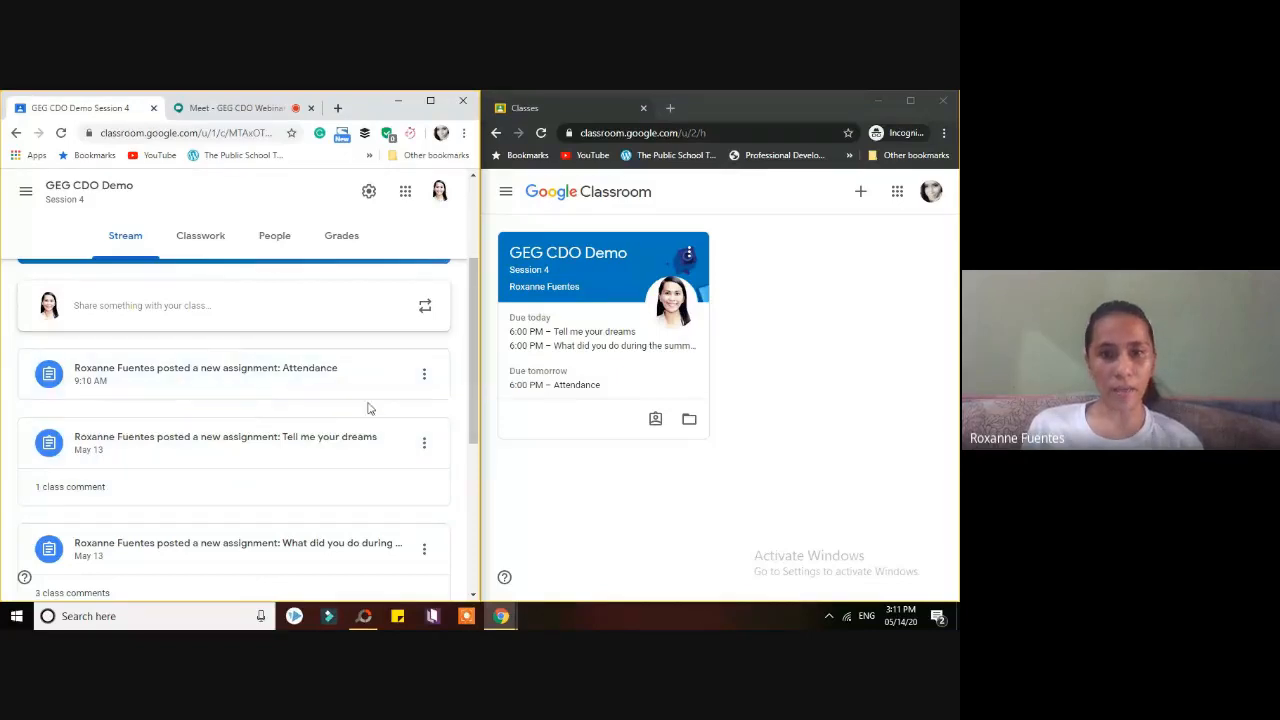
pyautogui.moveTo(465, 435); pyautogui.dragTo(478, 340)
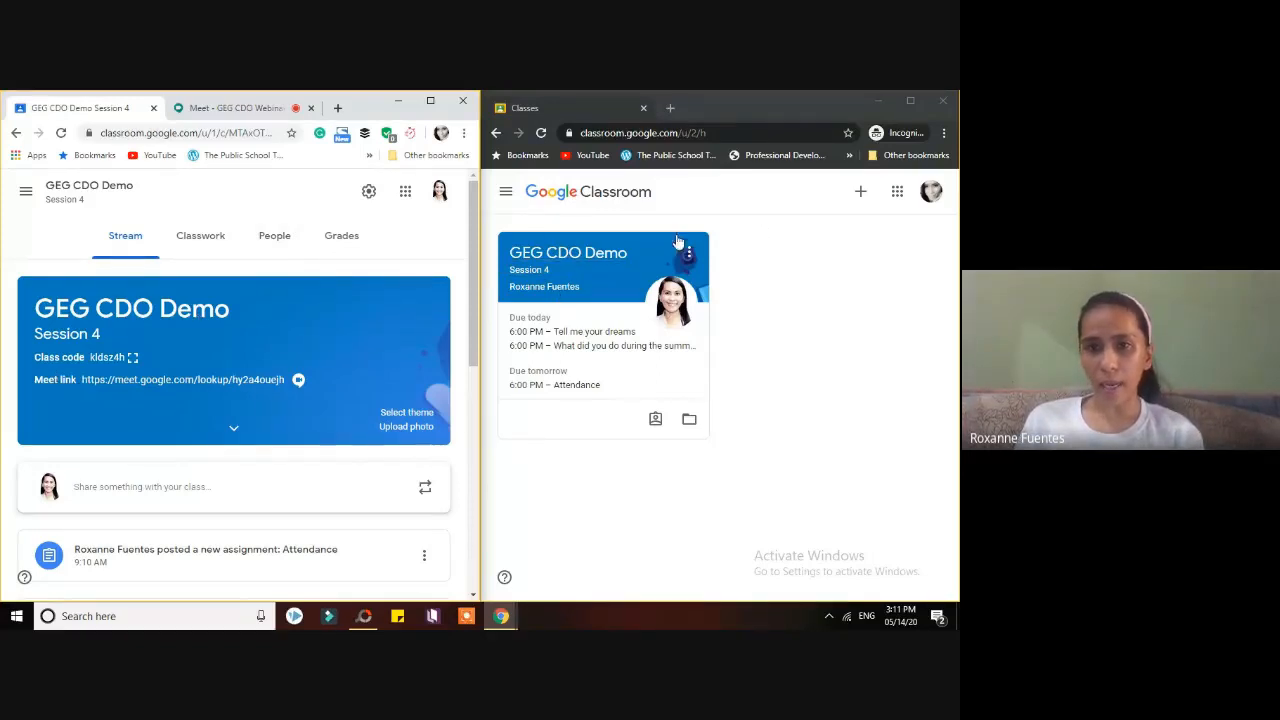
# - Open the GEG CDO Demo class from the student's class list in the incognito window
pyautogui.click(613, 256)
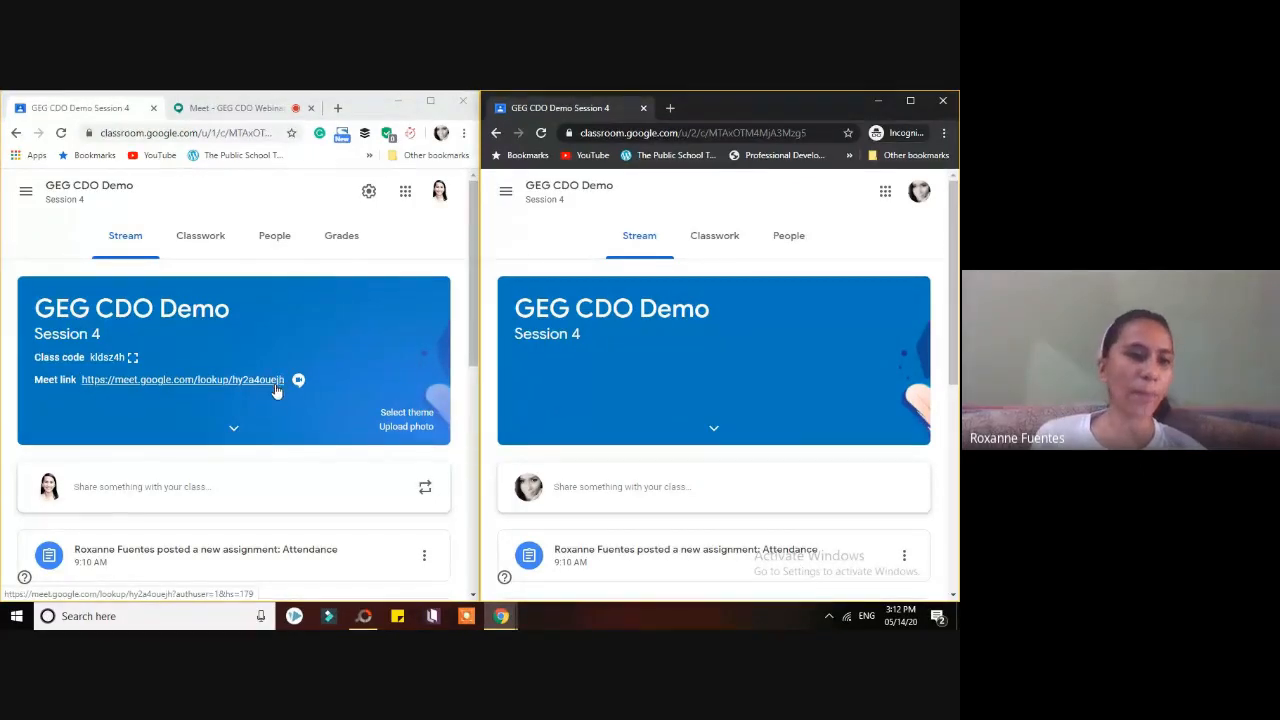
# - Post the announcement 'Please be online tomorrow at 3:00 pm for a live video conference.'
pyautogui.click(224, 488)
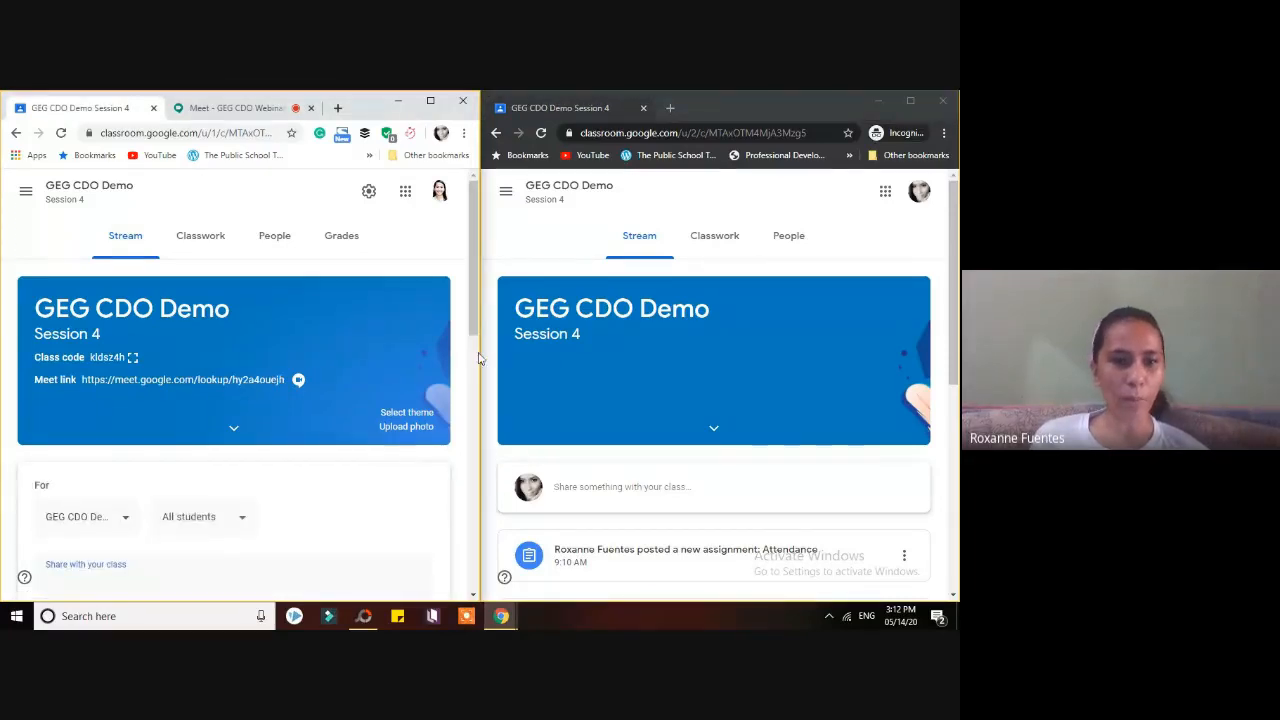
pyautogui.moveTo(474, 326); pyautogui.dragTo(474, 332)
pyautogui.scroll(-1, 474, 336)
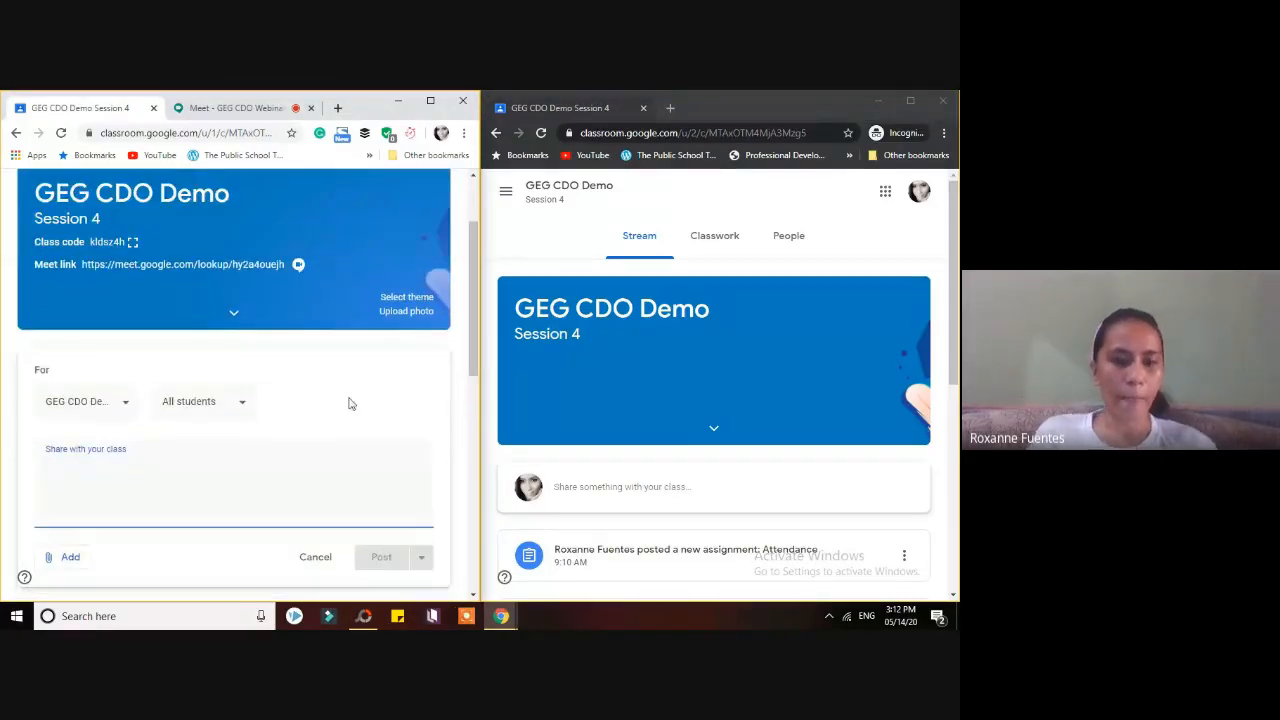
pyautogui.write('Please be online tomo')
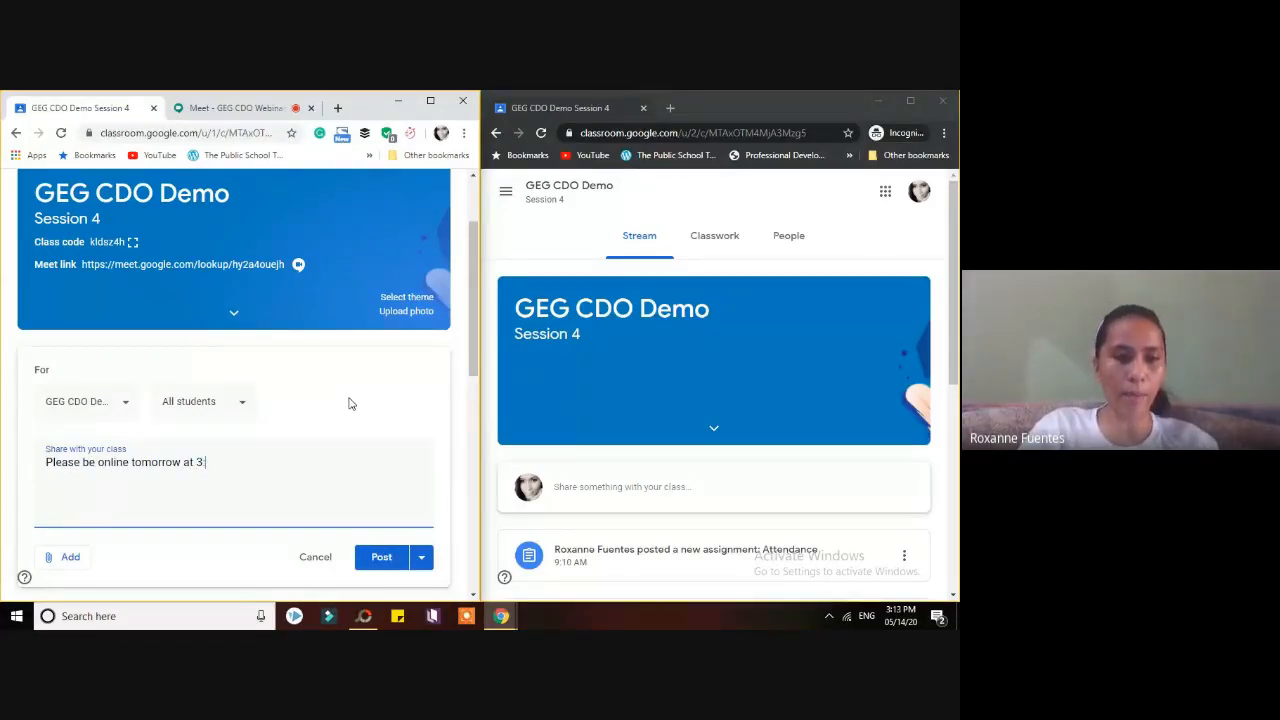
pyautogui.write('rrow at 3:00 pm for a')
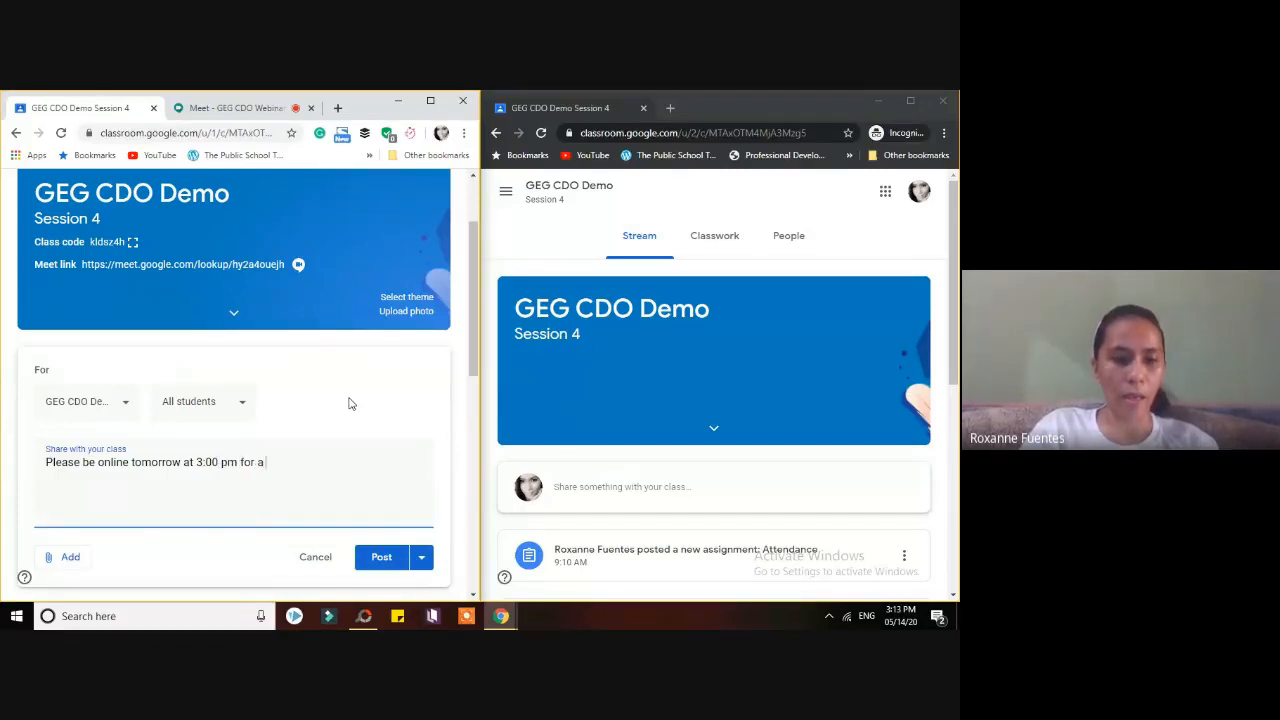
pyautogui.write(' live video ')
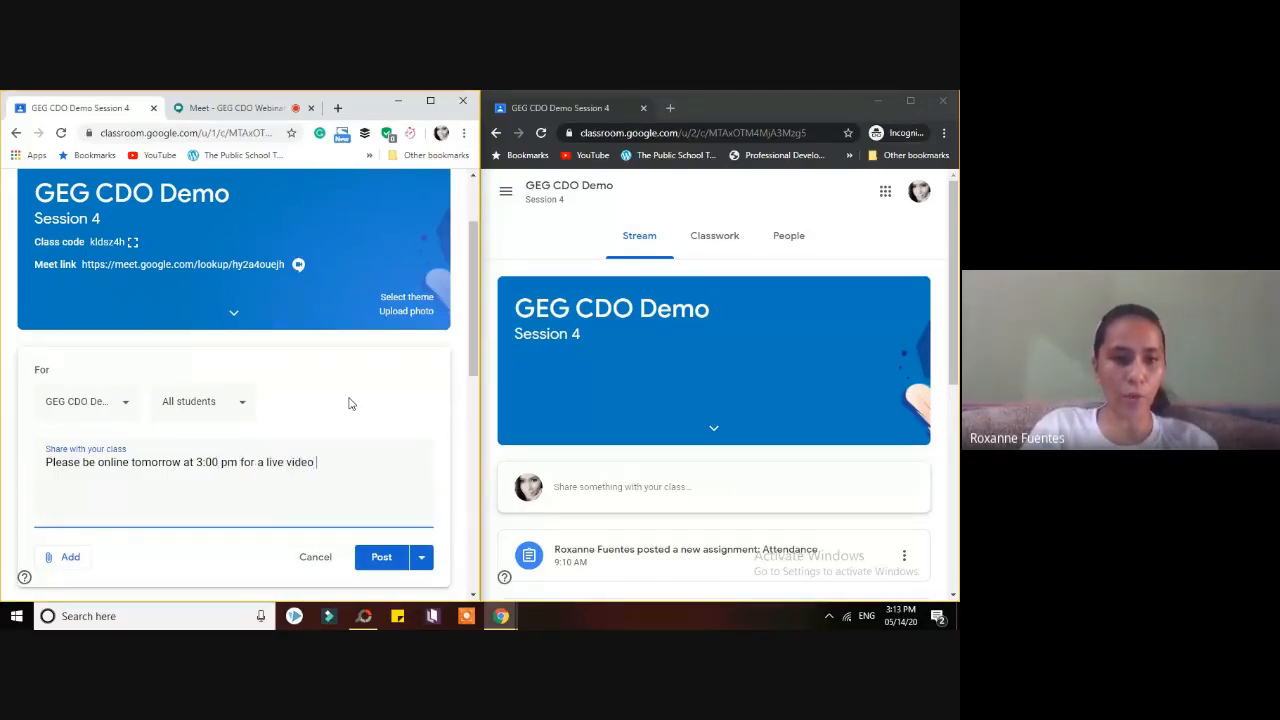
pyautogui.write('conference.')
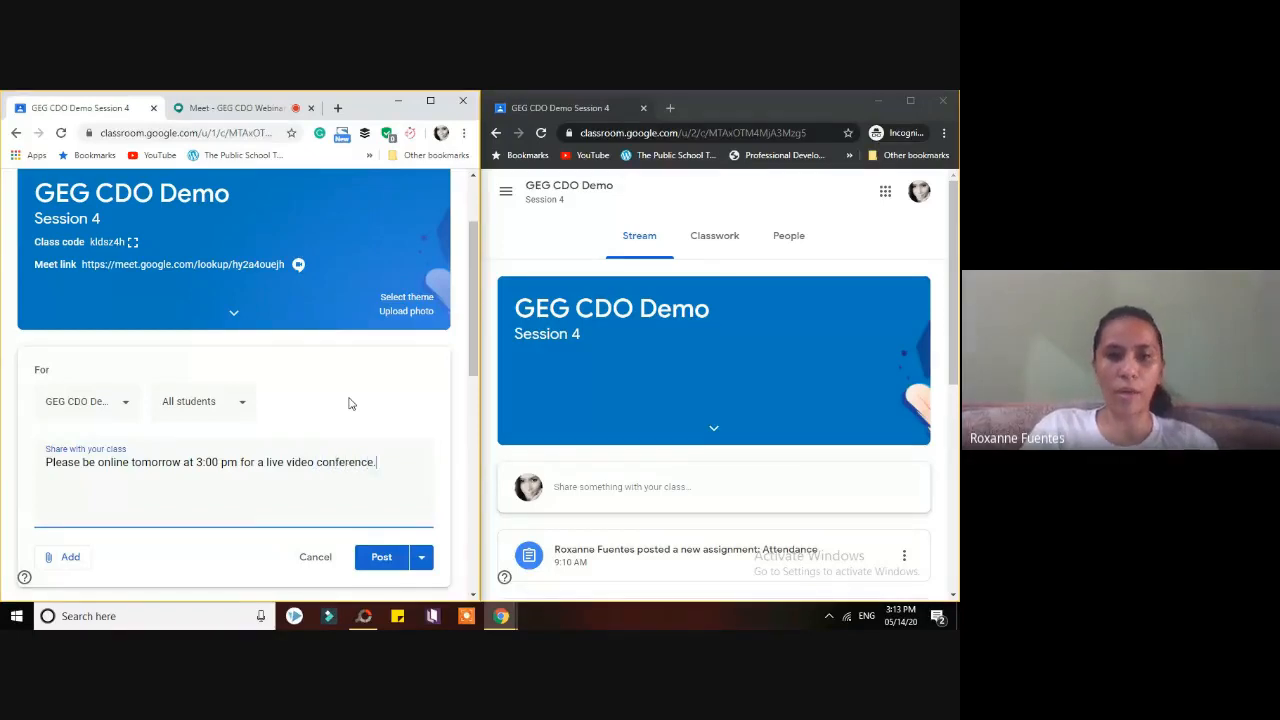
pyautogui.click(386, 560)
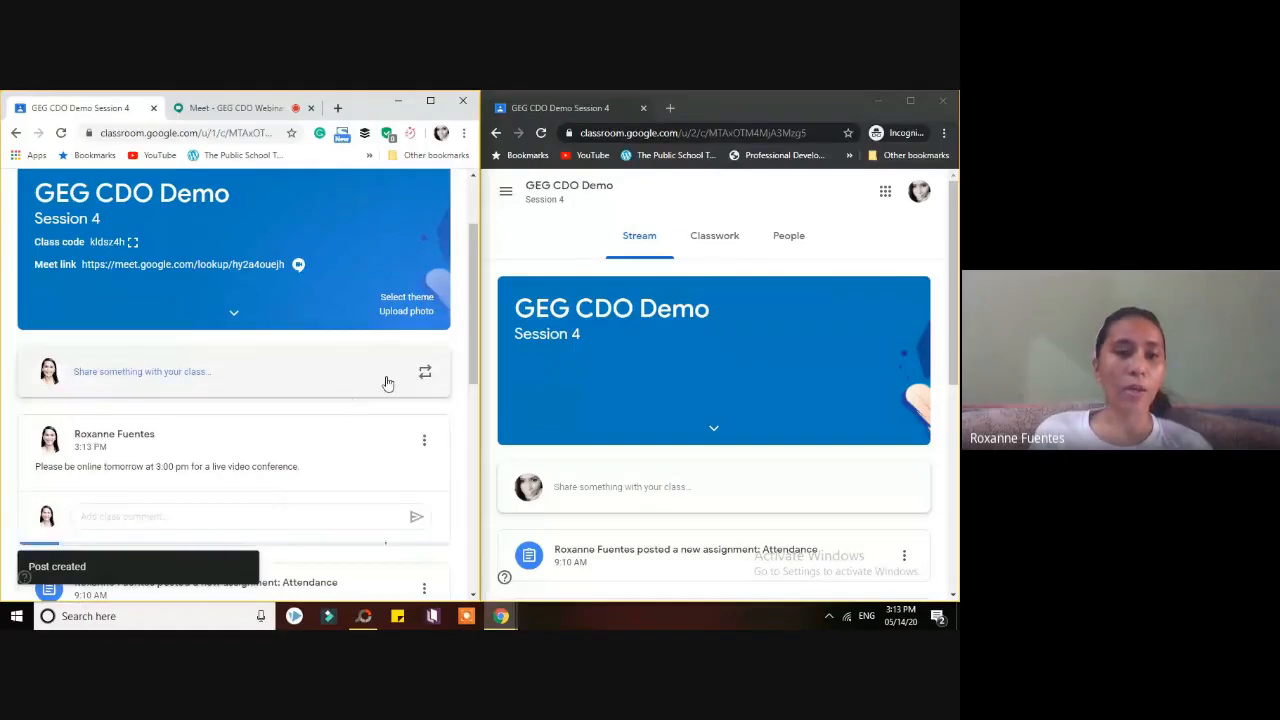
pyautogui.moveTo(475, 378); pyautogui.dragTo(470, 305)
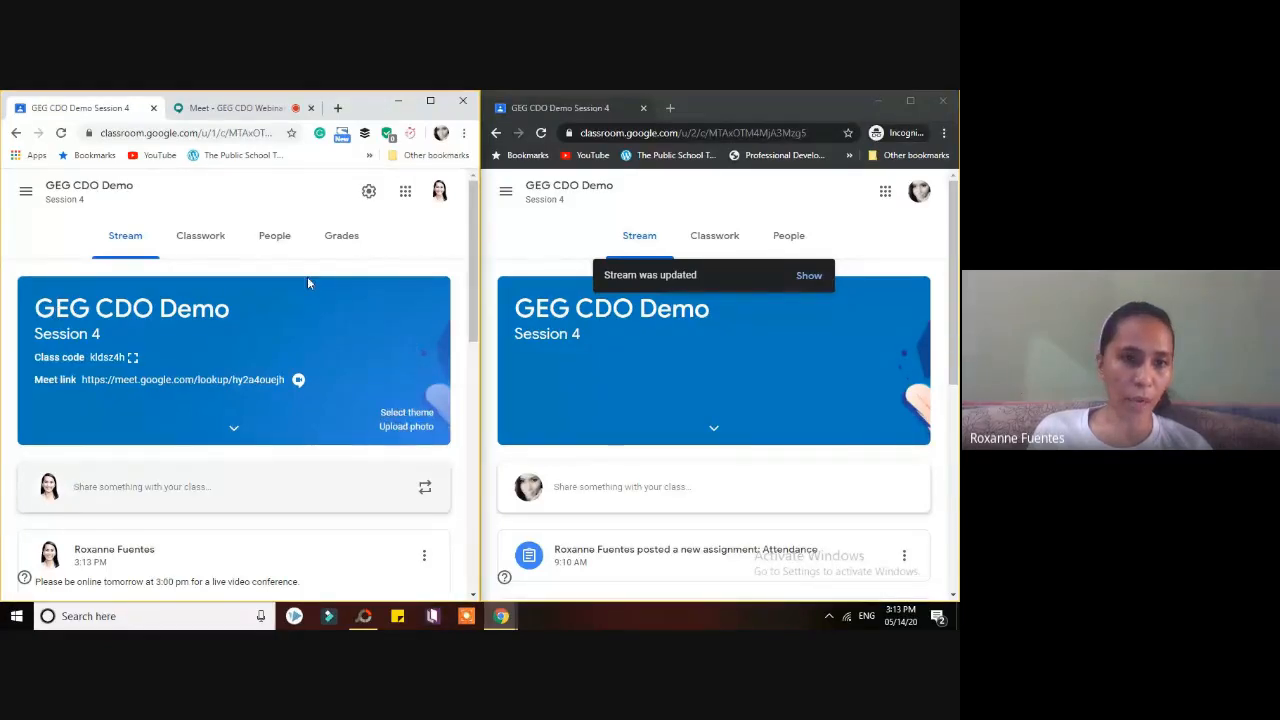
pyautogui.click(399, 413)
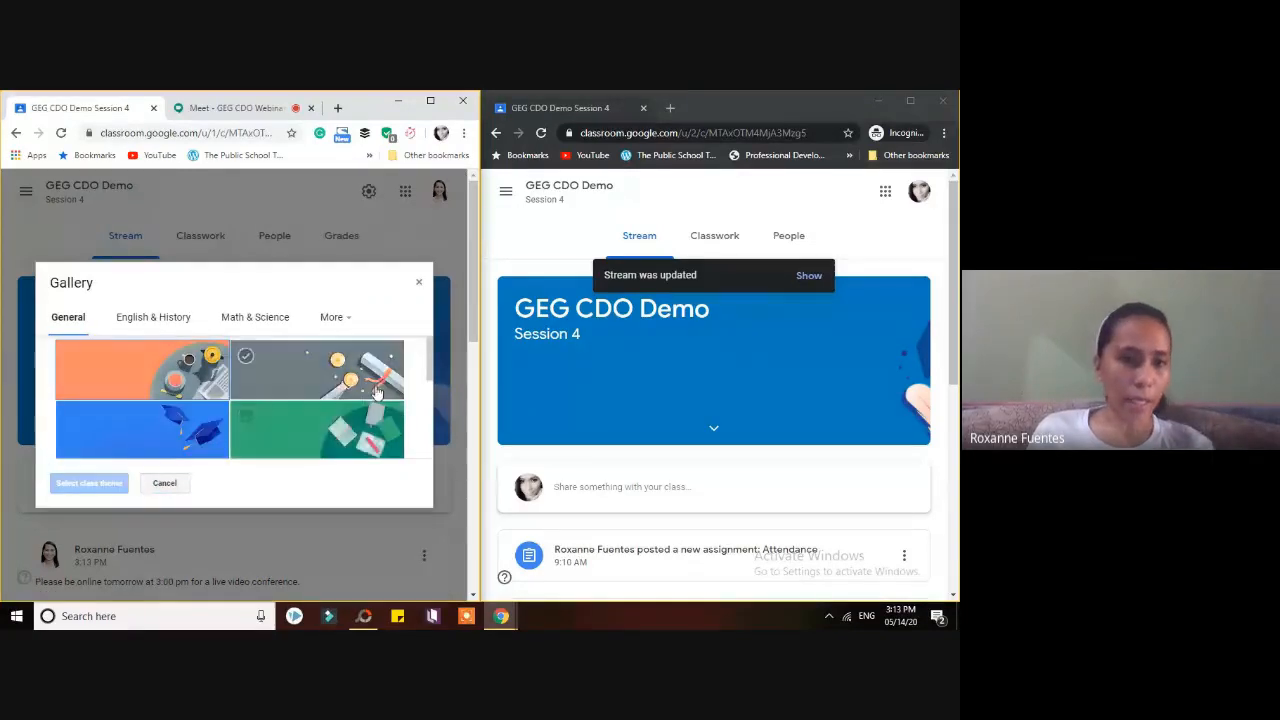
# - Apply the first teal English & History theme to the GEG CDO Demo class banner
pyautogui.click(153, 317)
pyautogui.moveTo(427, 377); pyautogui.dragTo(420, 466)
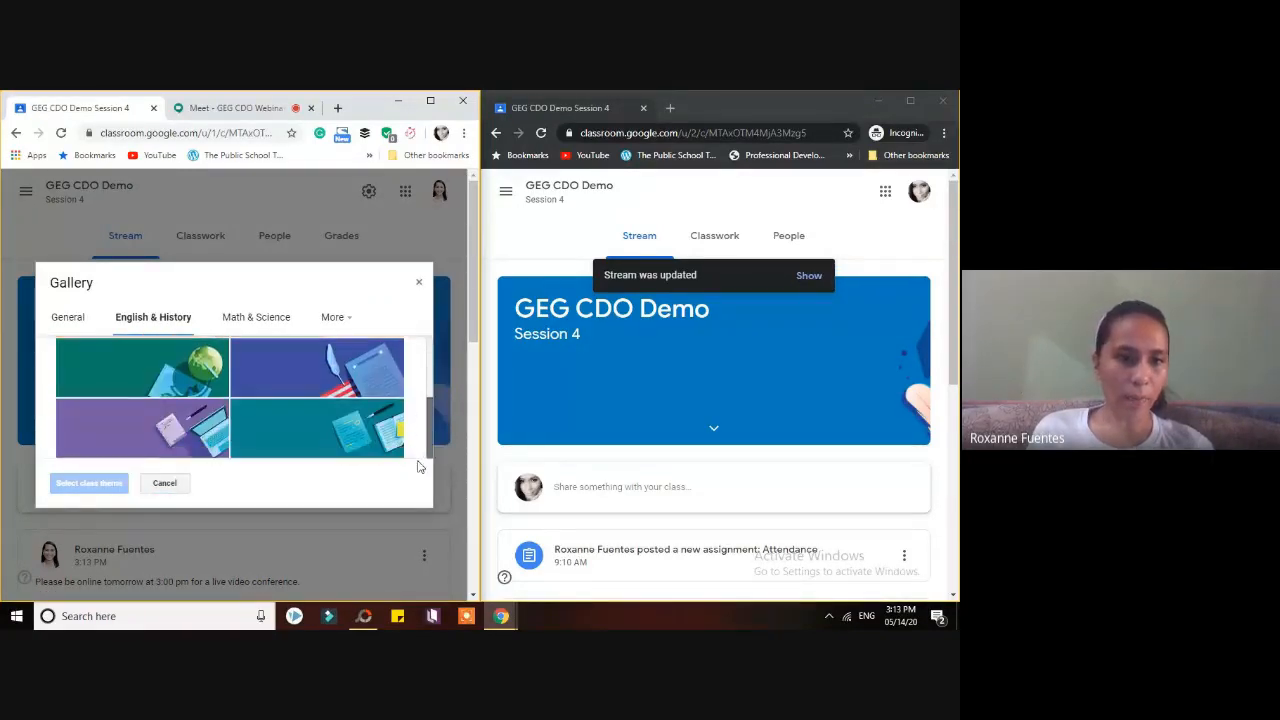
pyautogui.click(204, 381)
pyautogui.click(89, 483)
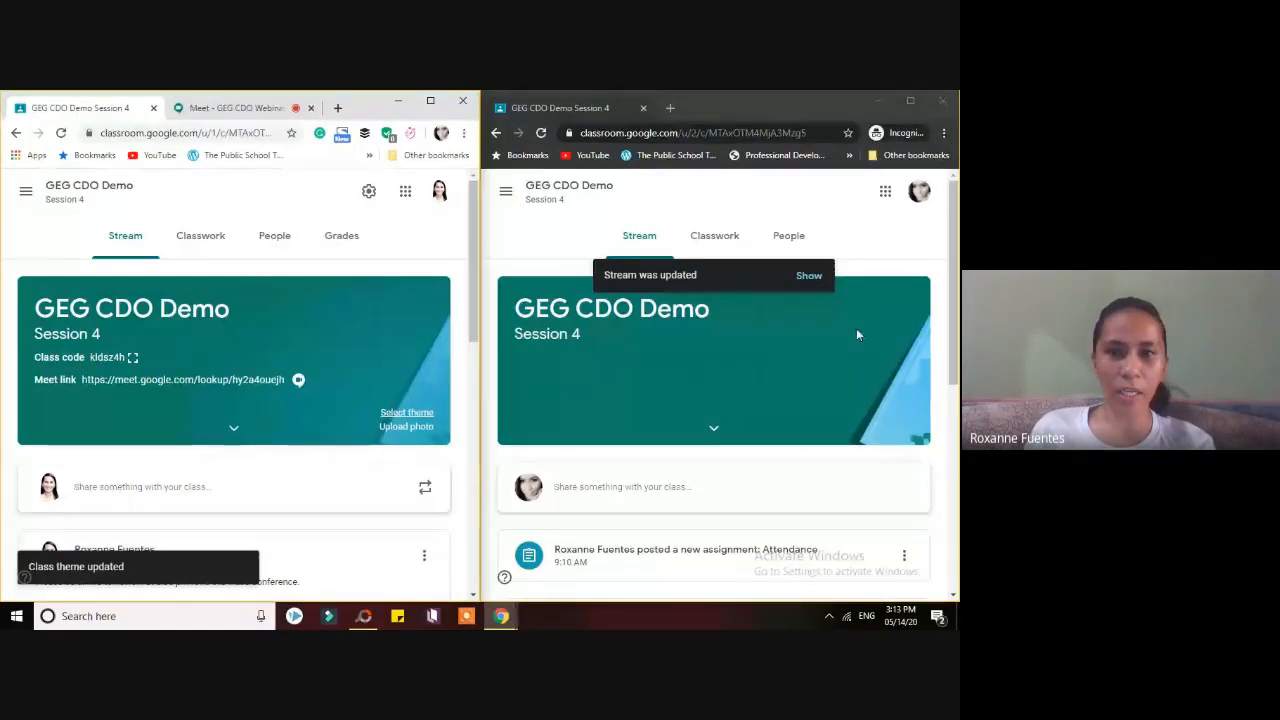
# - Refresh the student's stream and scroll to the new 3:00 pm live video conference announcement
pyautogui.click(812, 278)
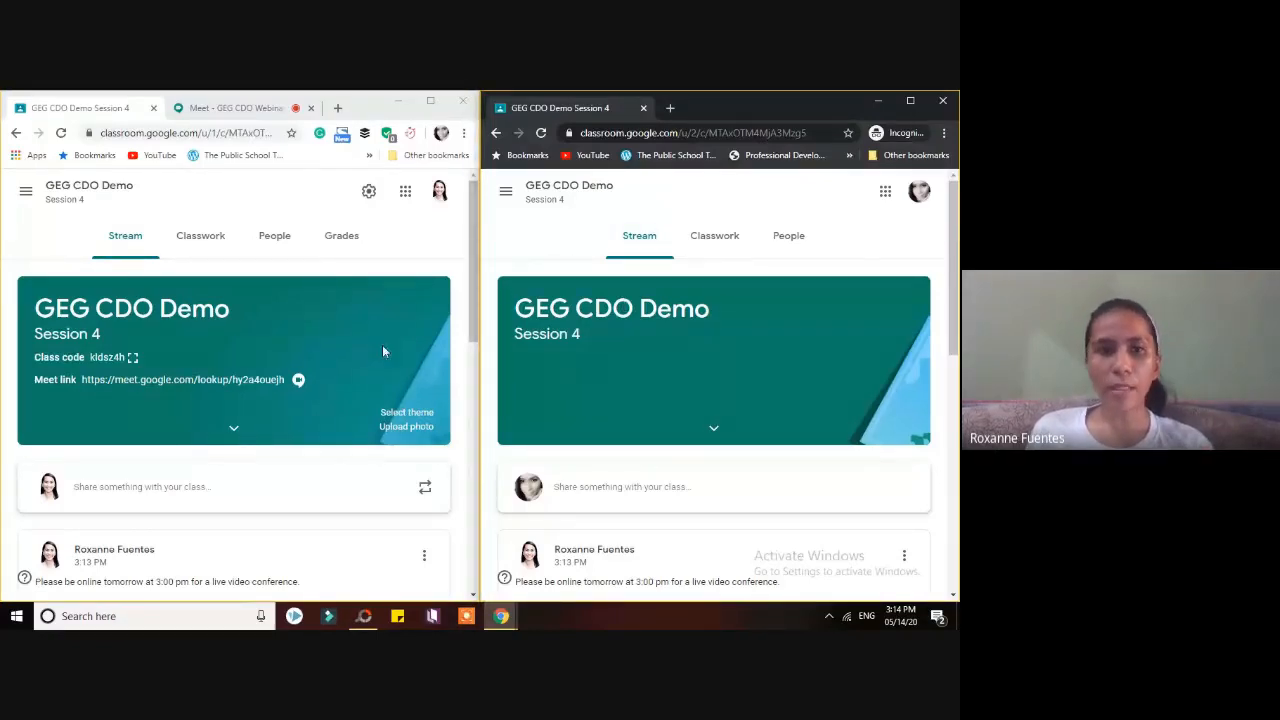
pyautogui.moveTo(948, 328); pyautogui.dragTo(955, 376)
pyautogui.moveTo(948, 327); pyautogui.dragTo(949, 318)
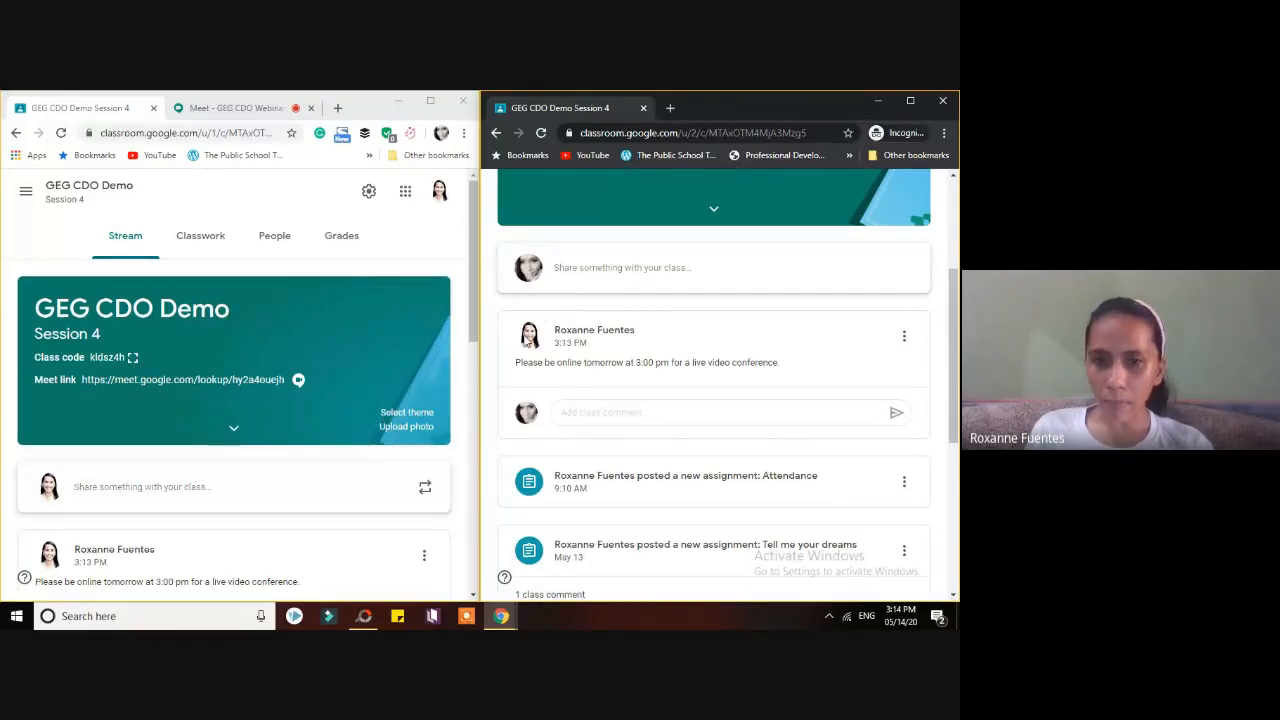
# - As the student, post the class comment 'Ok maam. See you!' under the conference announcement
pyautogui.click(758, 411)
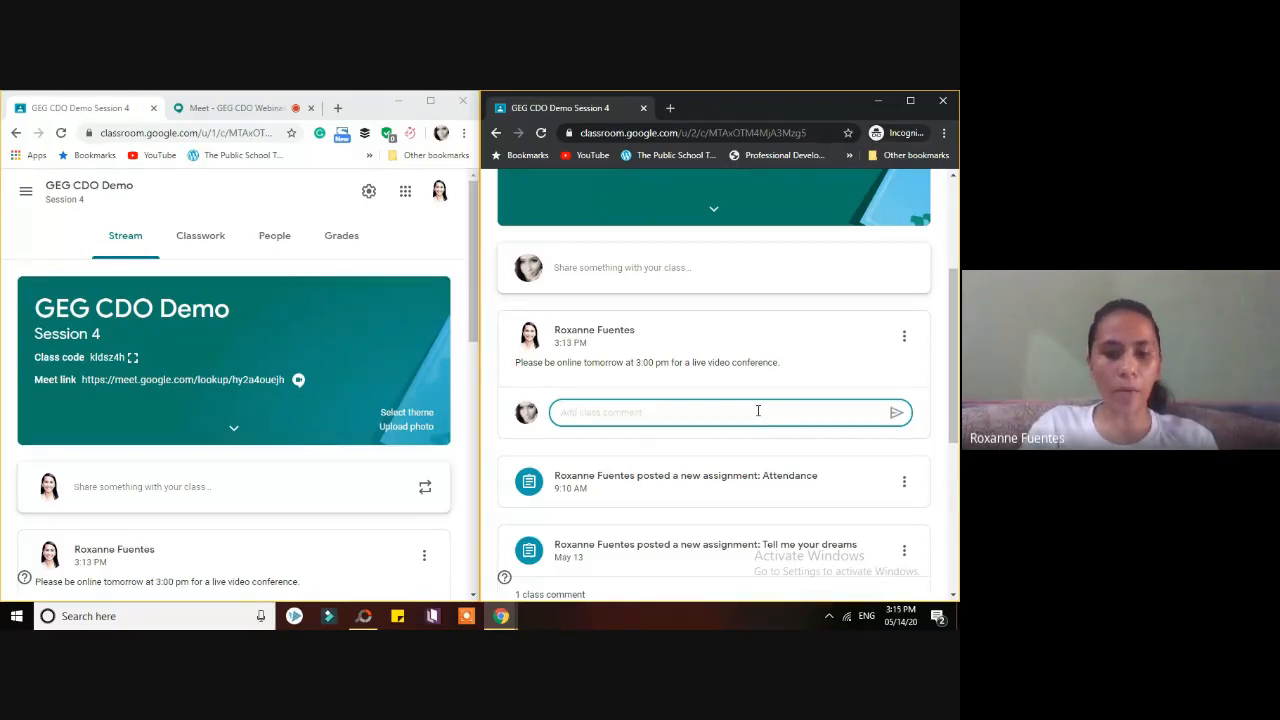
pyautogui.write('Ok m')
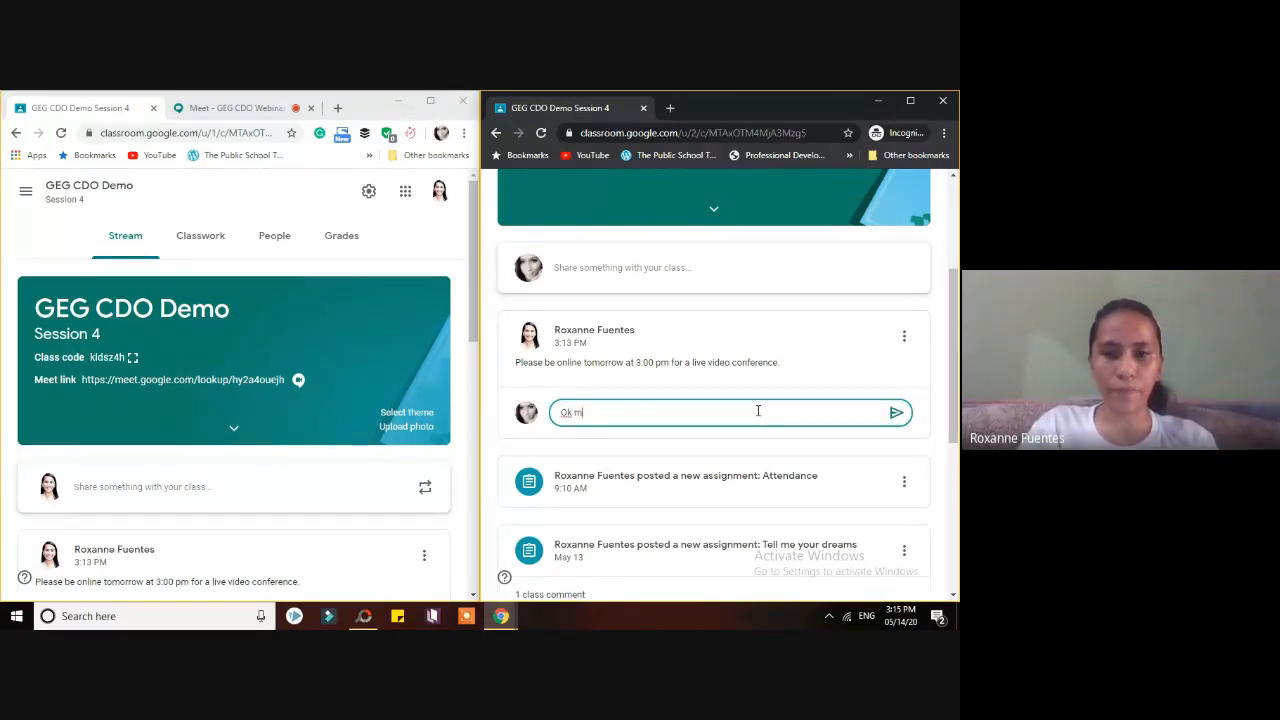
pyautogui.write('aam  See you!')
pyautogui.click(894, 413)
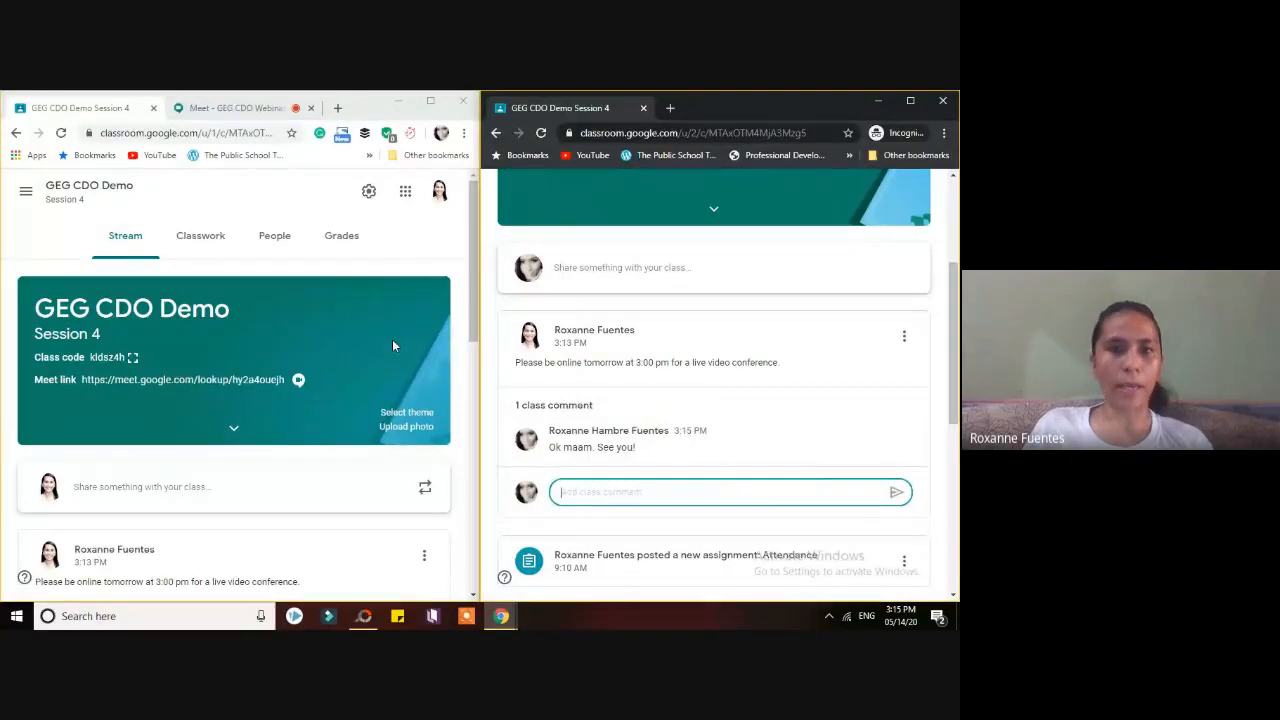
pyautogui.moveTo(955, 415); pyautogui.dragTo(954, 300)
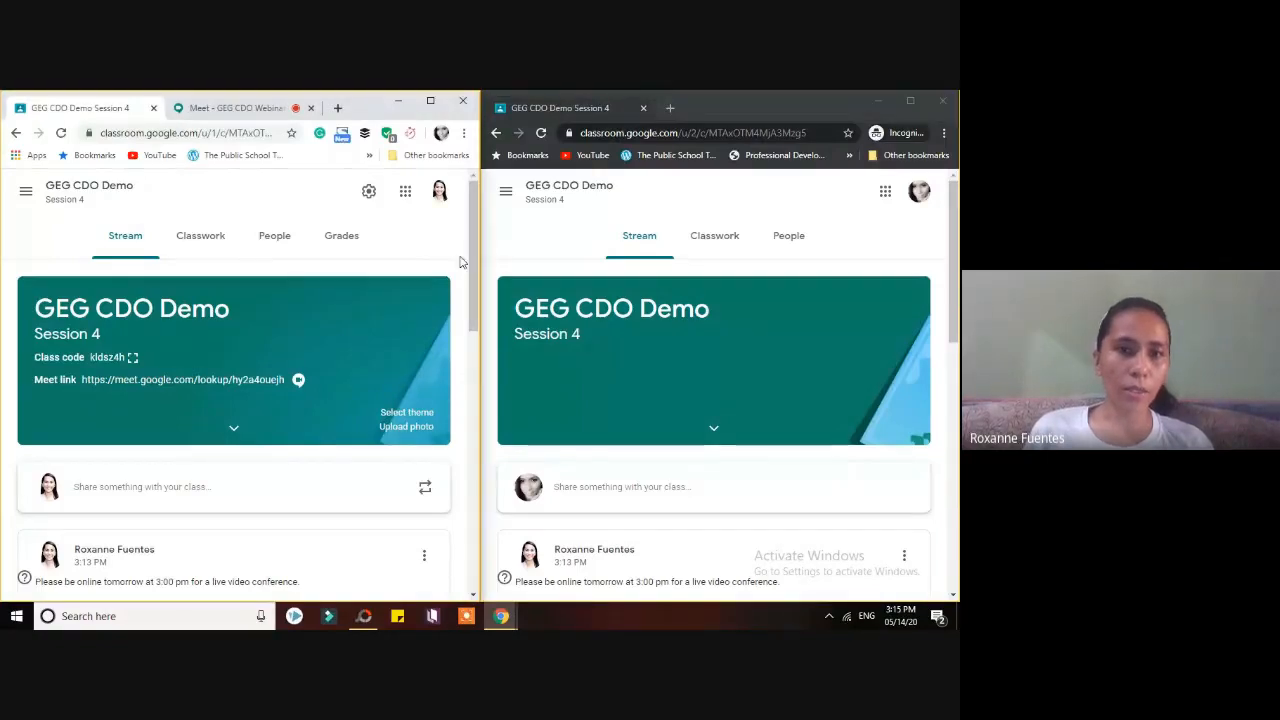
# - Scroll to the Welcome post's comments and start a reply to the student's recess question
pyautogui.moveTo(472, 266); pyautogui.dragTo(486, 532)
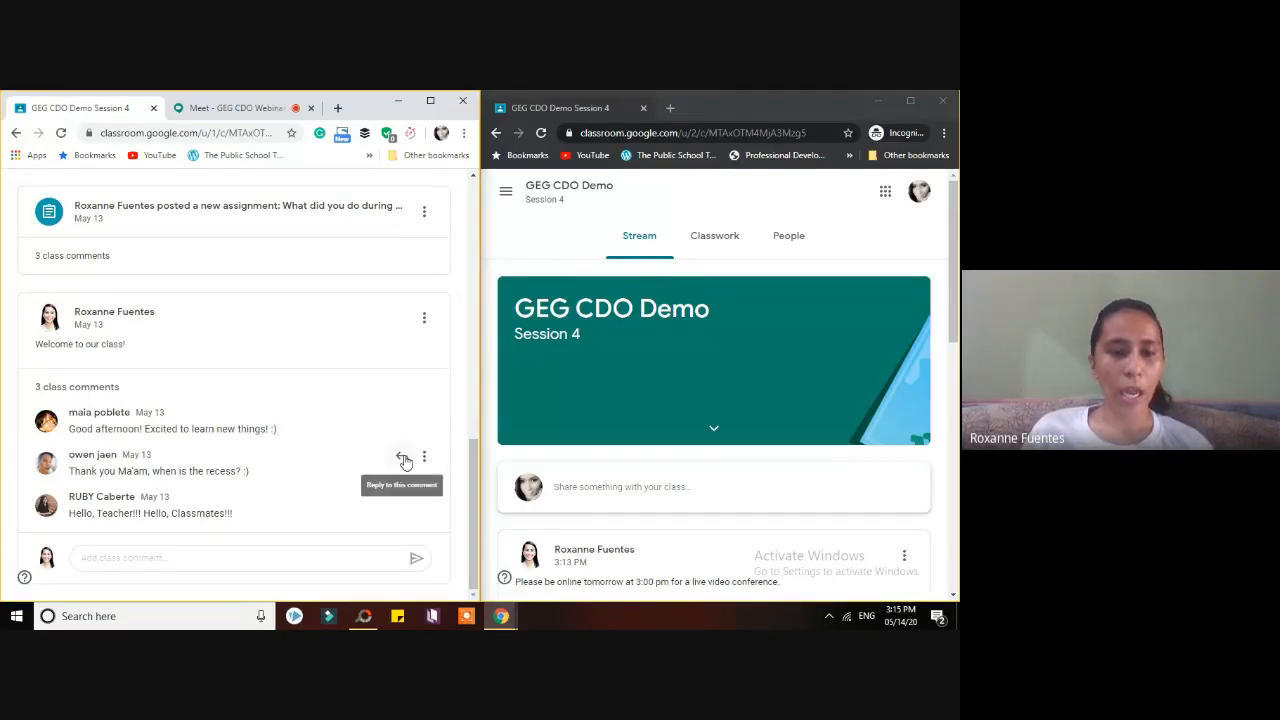
pyautogui.click(404, 460)
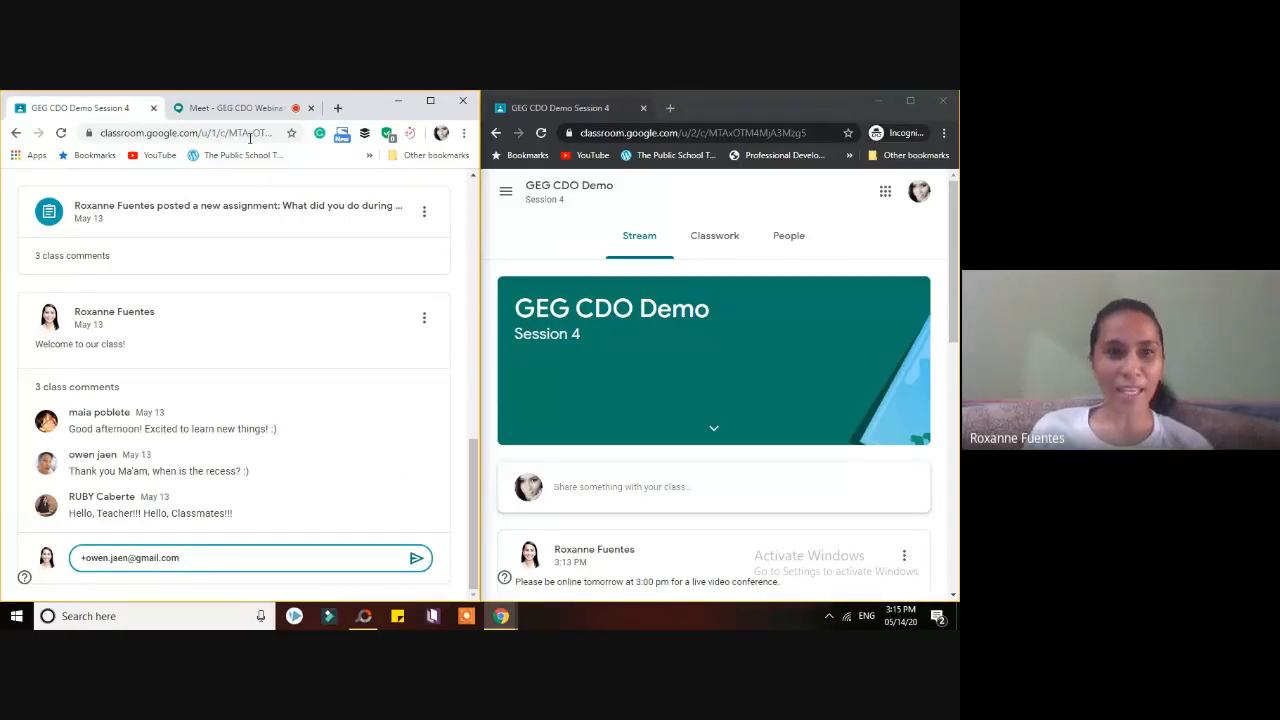
# - Admit the person waiting to join the Meet call, then return to the Classroom stream
pyautogui.click(240, 108)
pyautogui.click(378, 425)
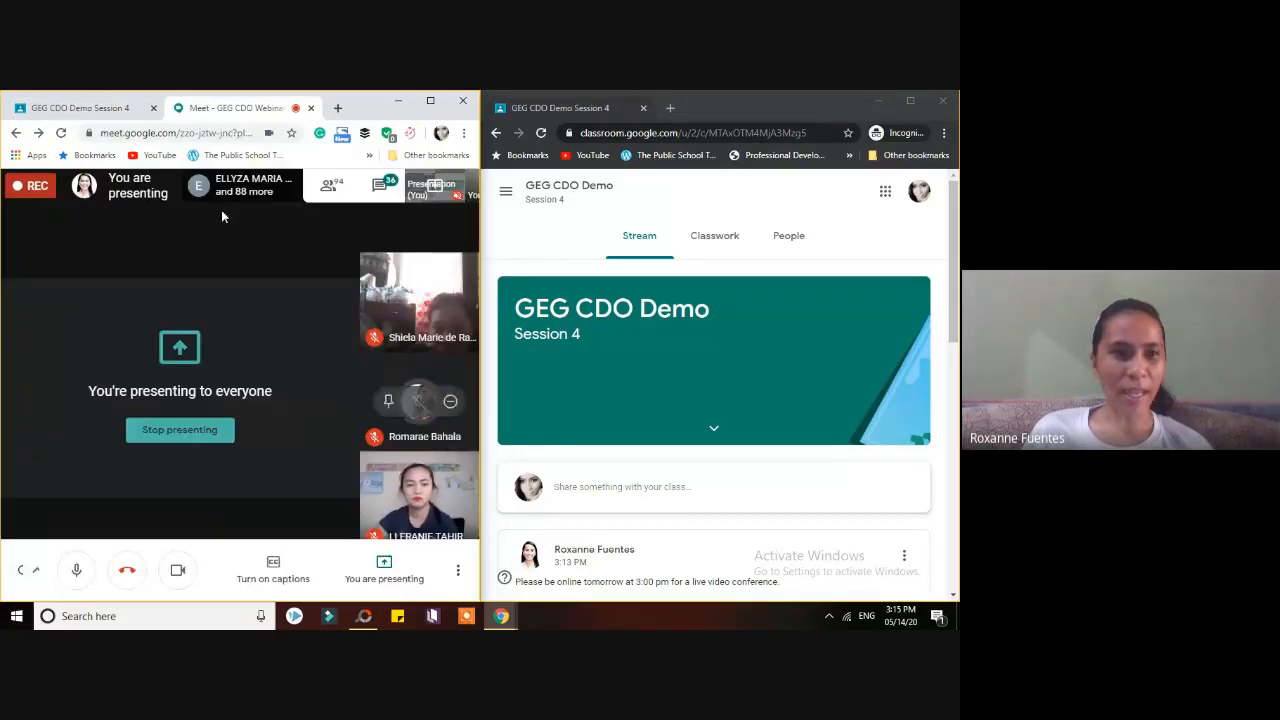
pyautogui.click(85, 108)
pyautogui.click(240, 108)
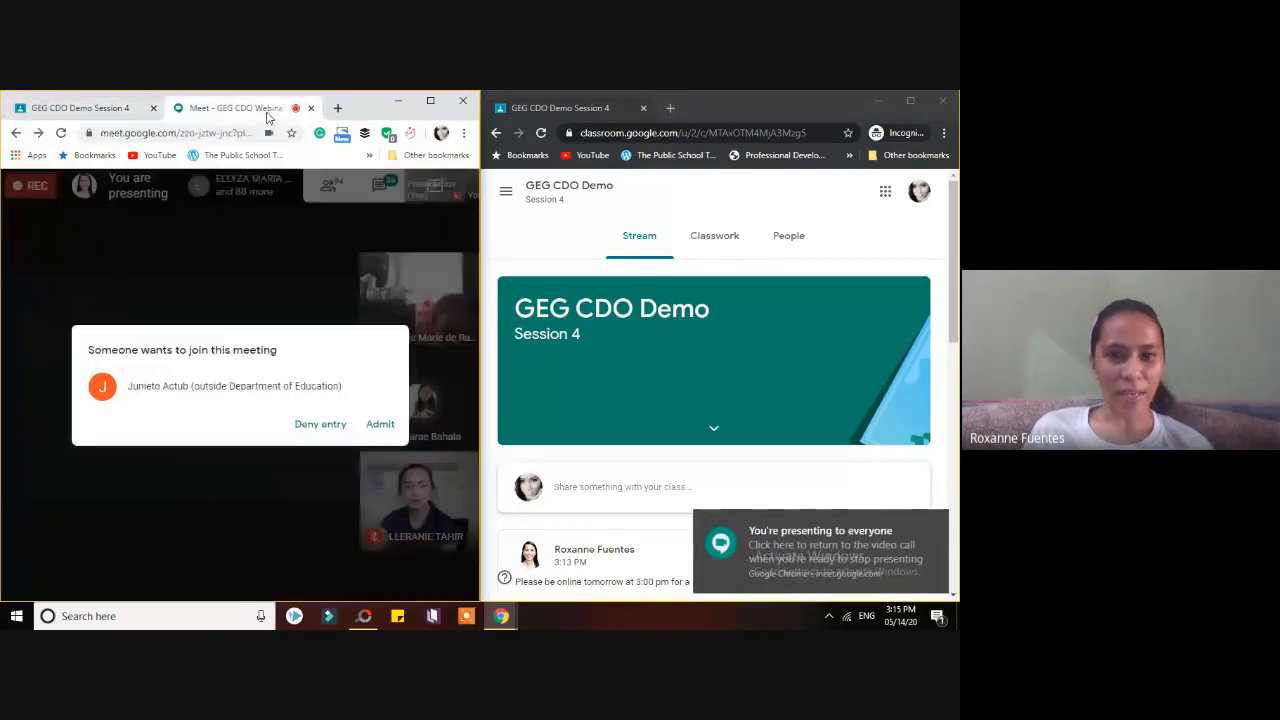
pyautogui.click(377, 427)
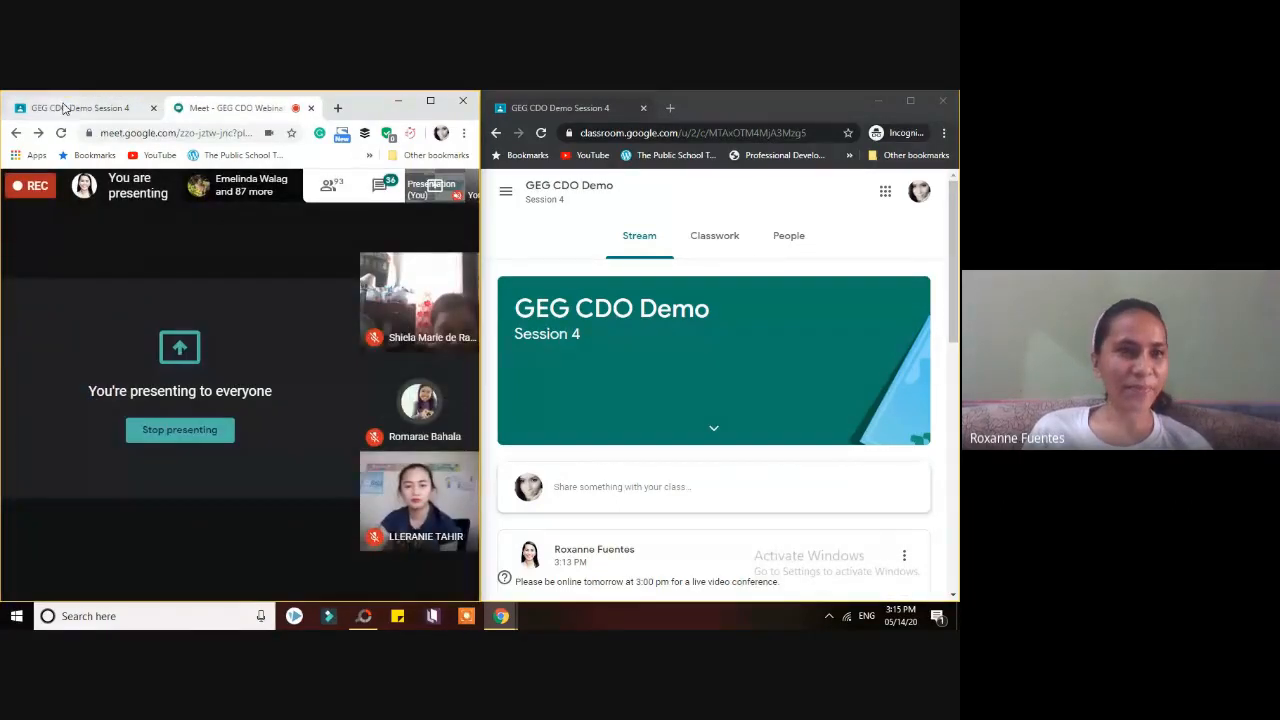
pyautogui.click(67, 108)
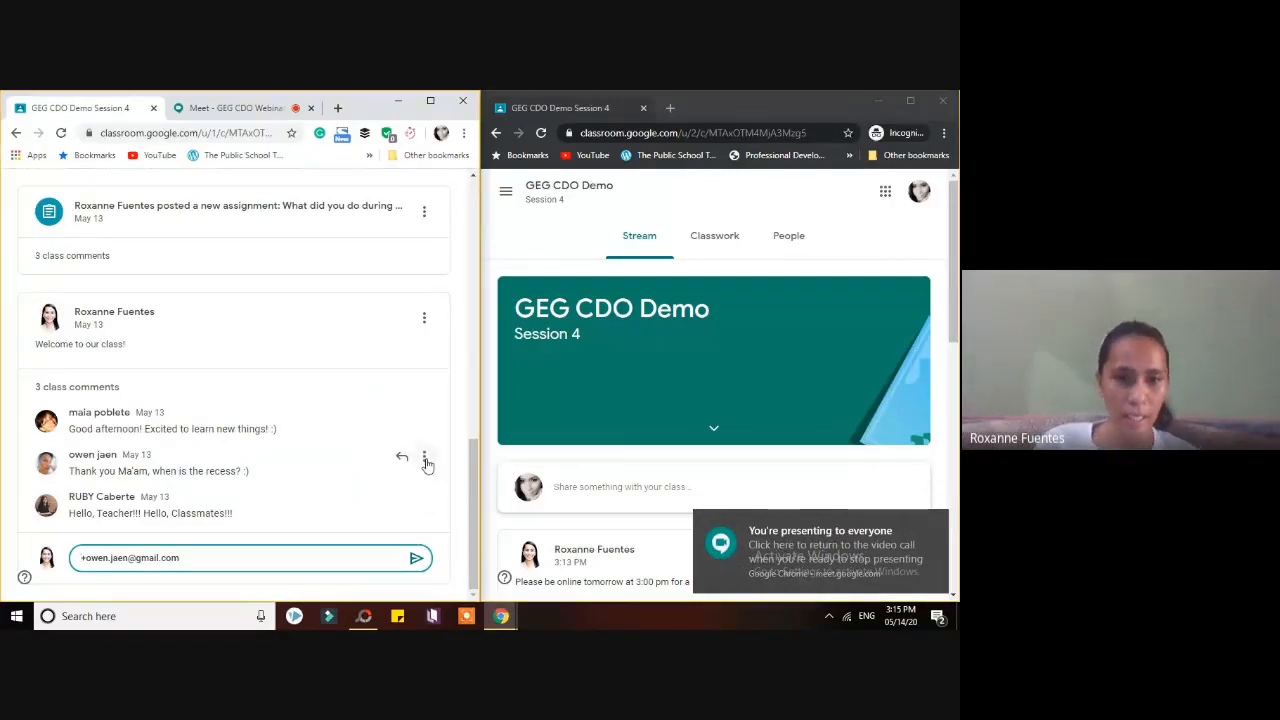
# - Delete the leftover address text from the reply box under the welcome post
pyautogui.click(424, 457)
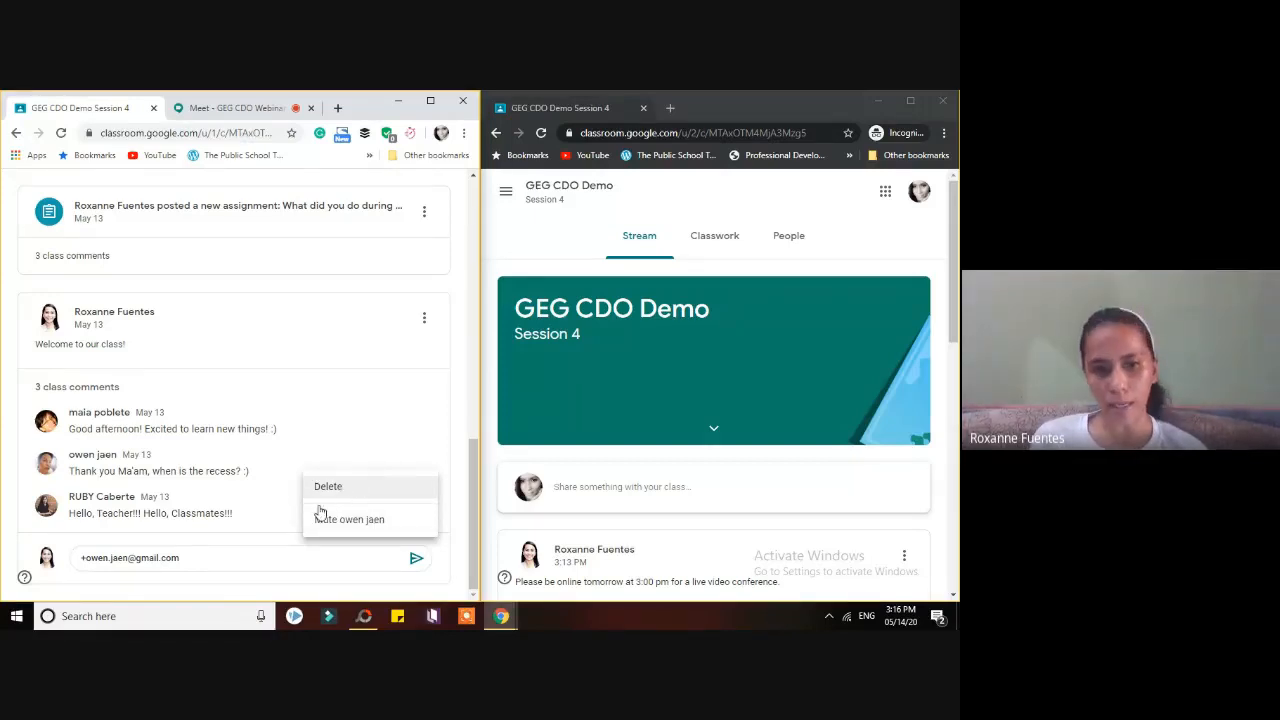
pyautogui.click(205, 554)
pyautogui.moveTo(197, 557); pyautogui.dragTo(76, 556)
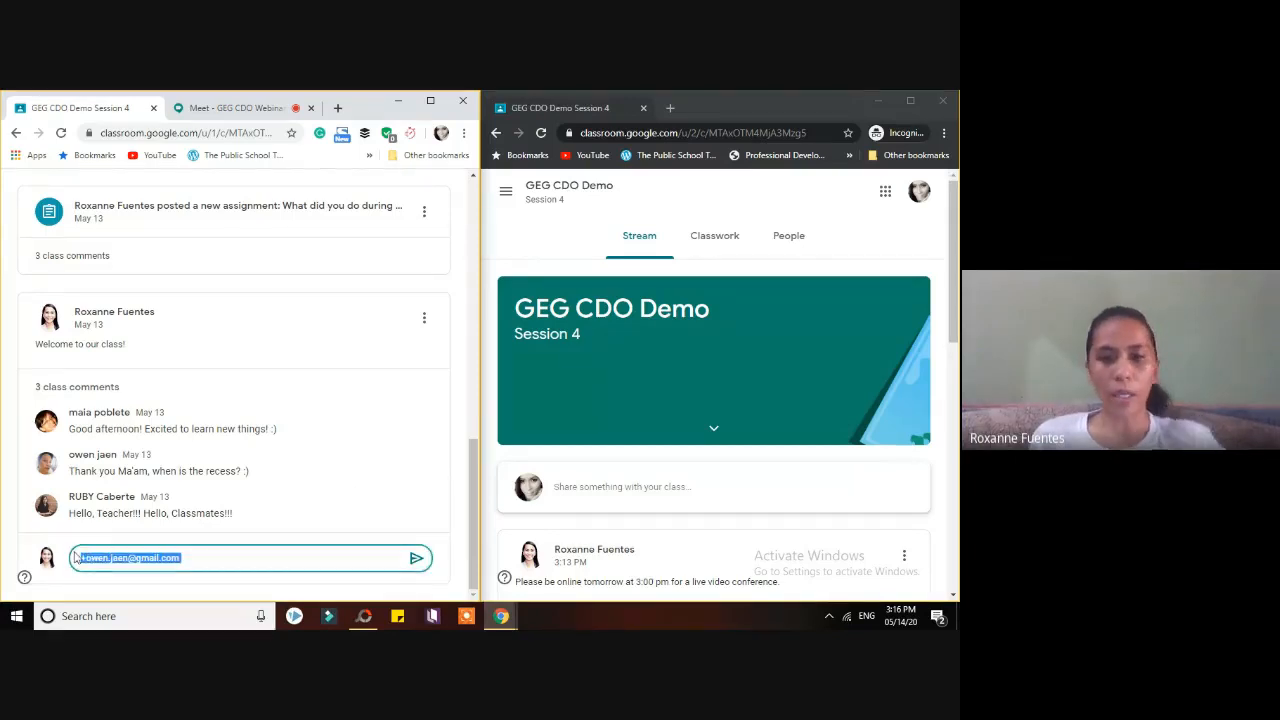
pyautogui.press('BackSpace')
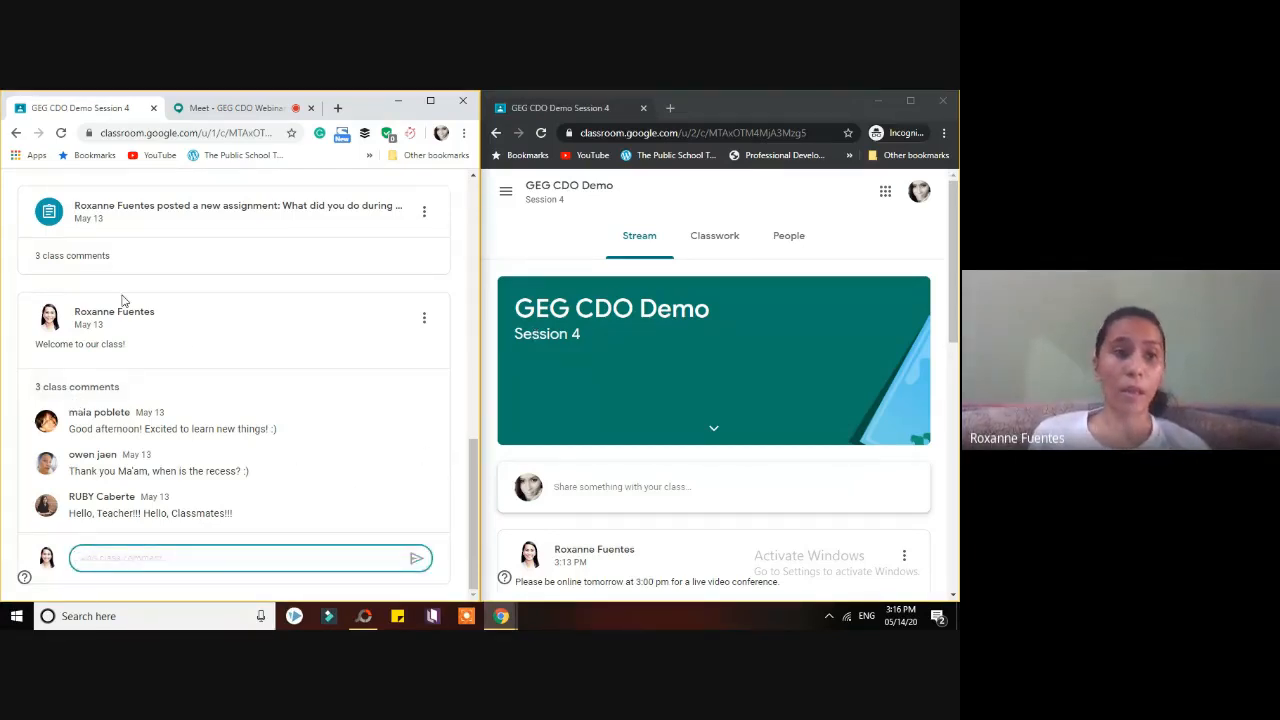
pyautogui.click(10, 350)
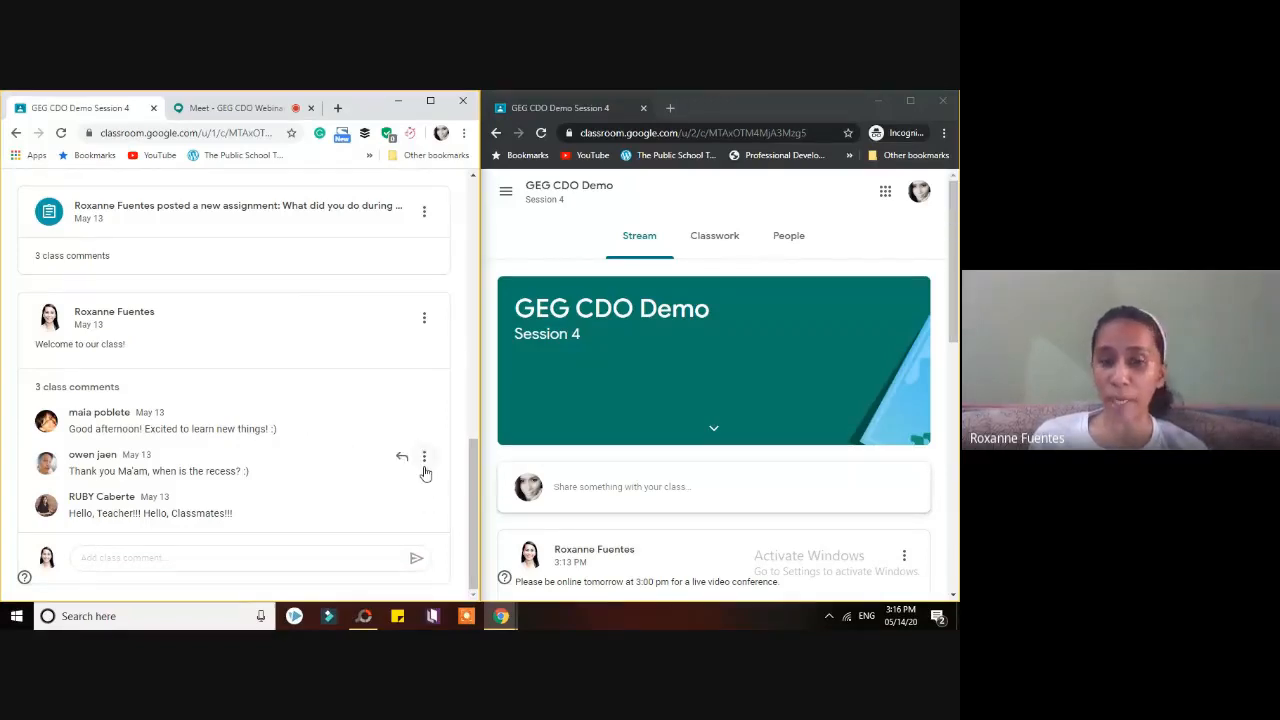
# - Scroll the teacher's stream back up to the GEG CDO Demo banner
pyautogui.click(424, 460)
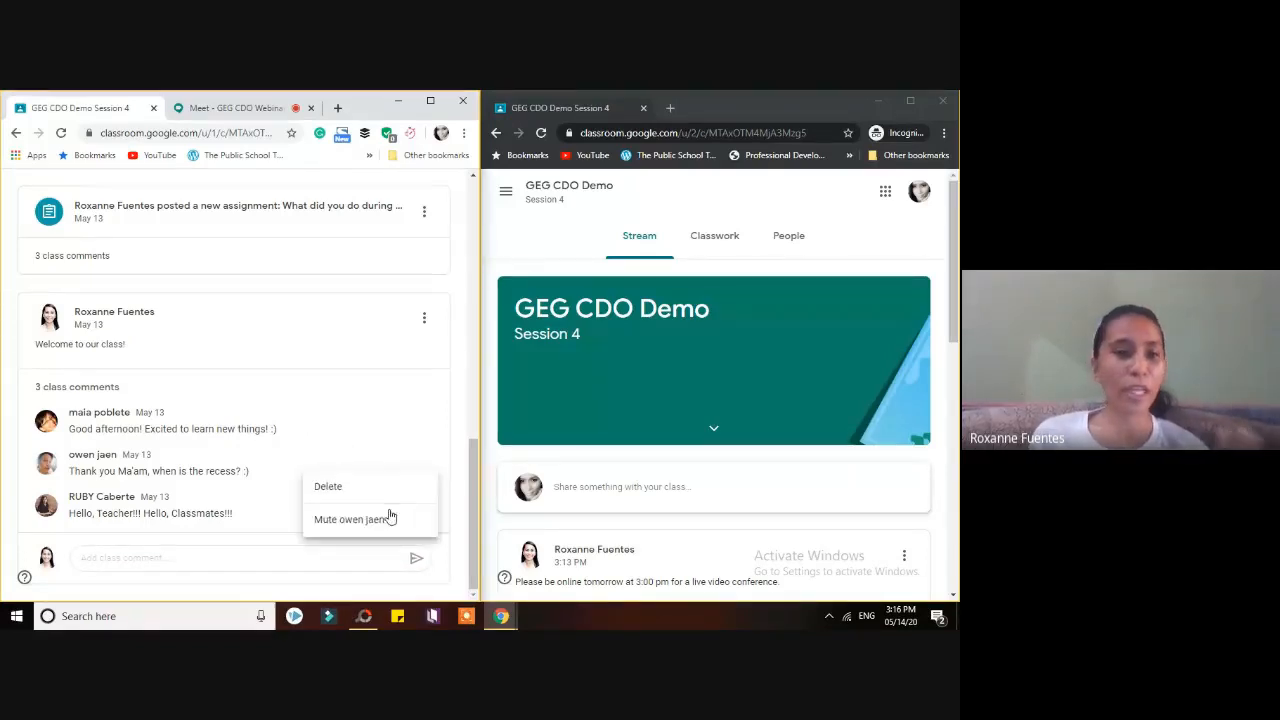
pyautogui.click(6, 488)
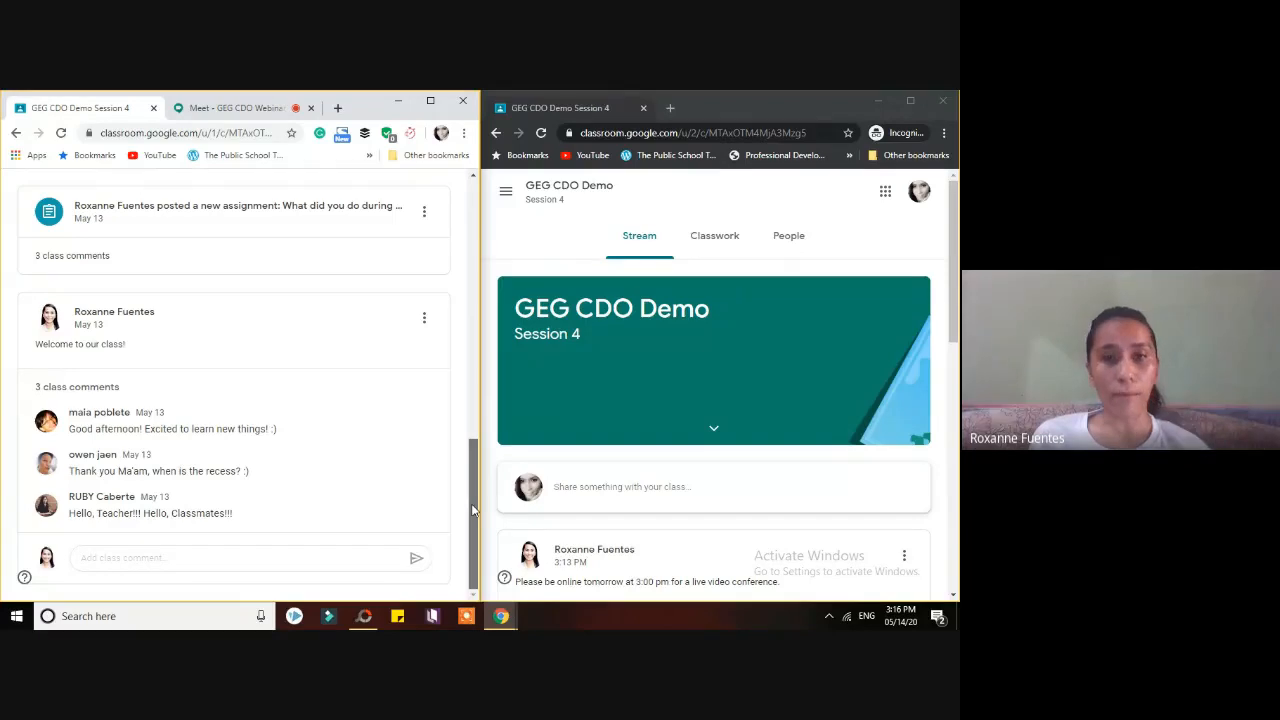
pyautogui.moveTo(474, 510); pyautogui.dragTo(486, 238)
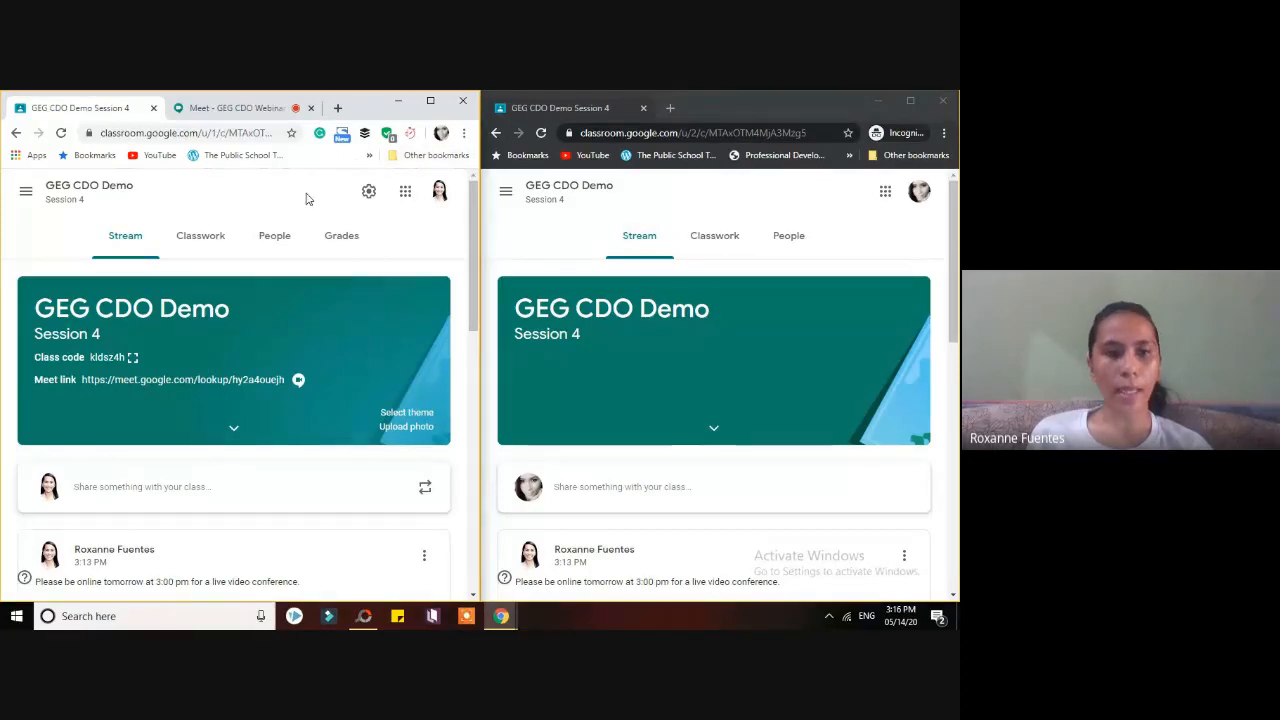
# - Show the Classwork list in both teacher and student windows and maximize the teacher's window
pyautogui.click(217, 245)
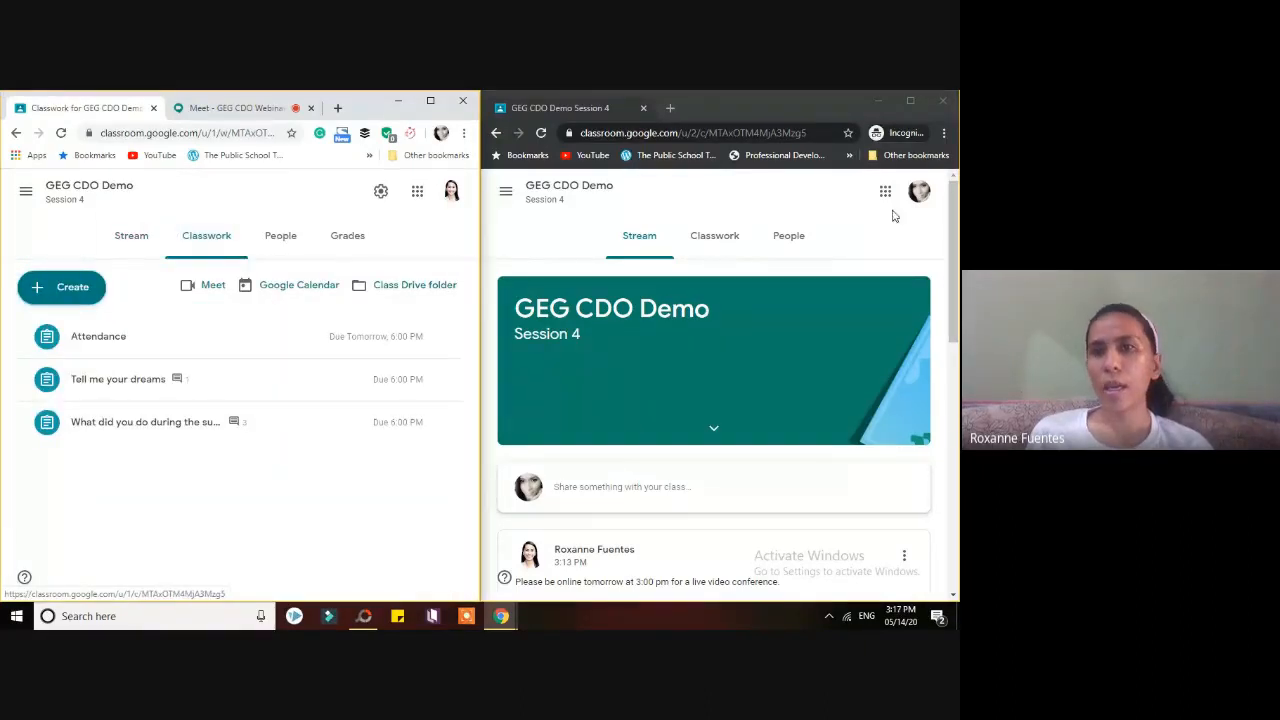
pyautogui.click(722, 240)
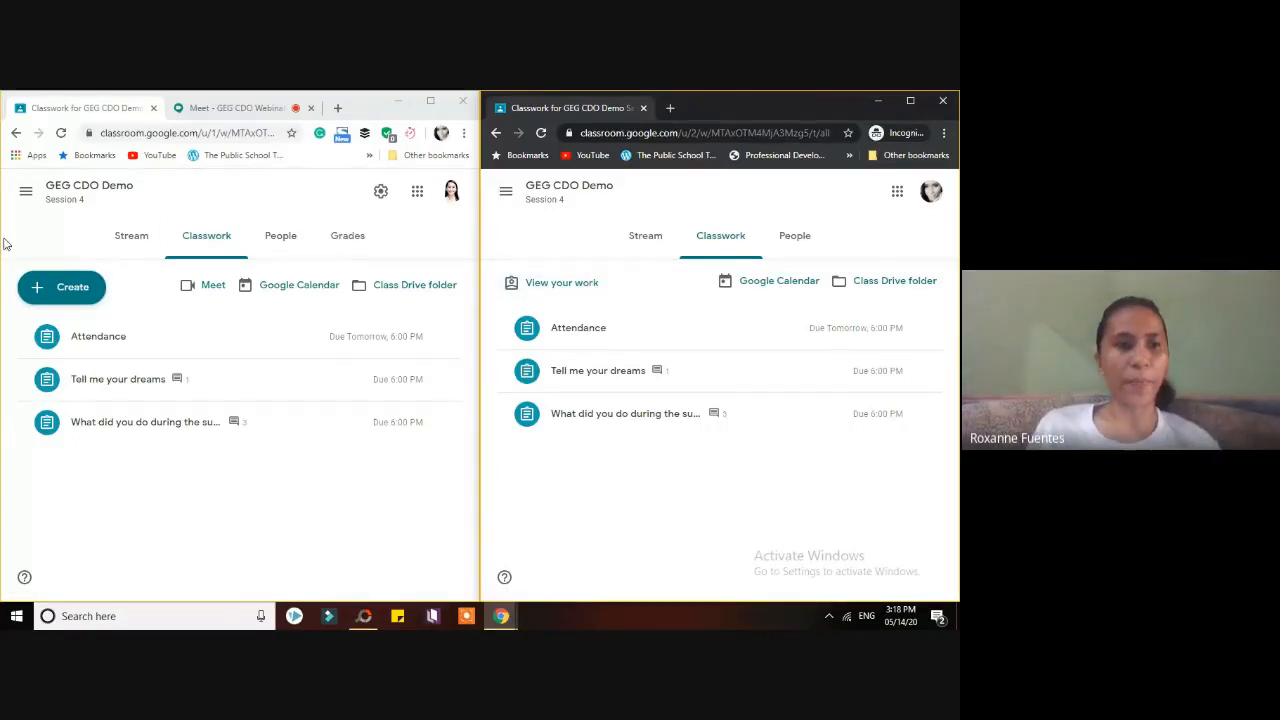
pyautogui.click(432, 101)
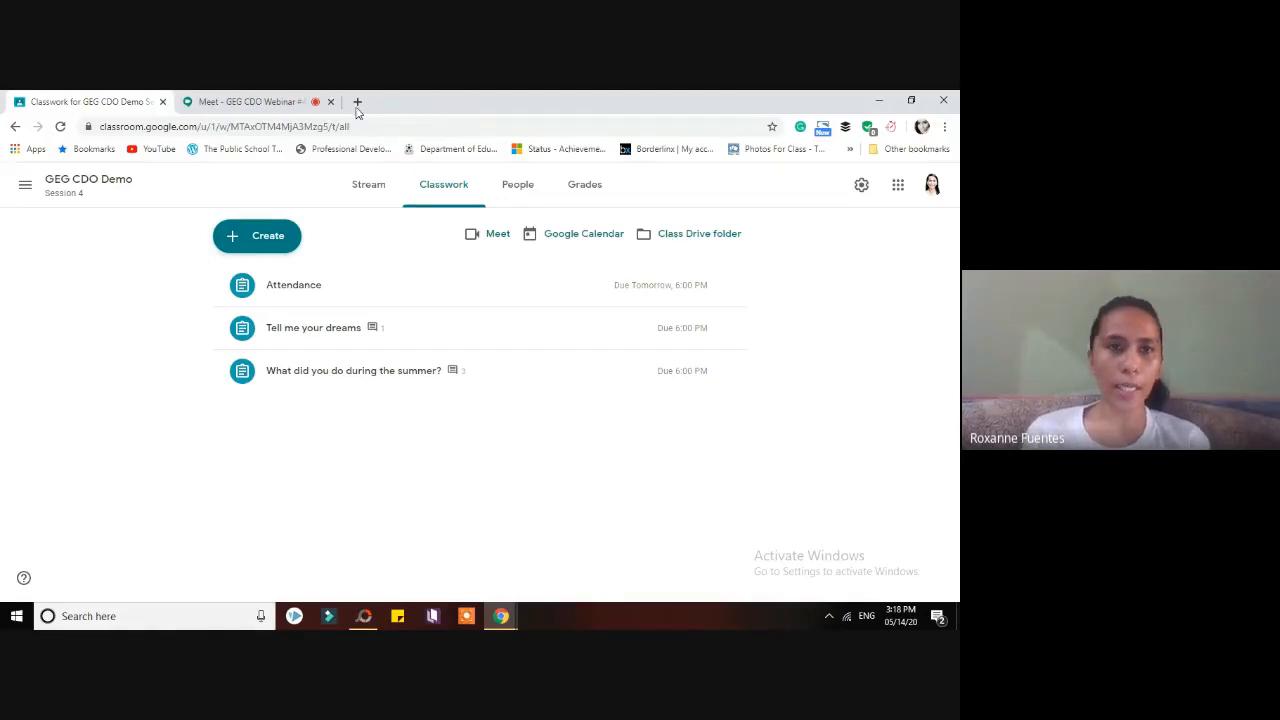
# - Admit another waiting participant in Meet and return to the Classroom Classwork page
pyautogui.click(235, 103)
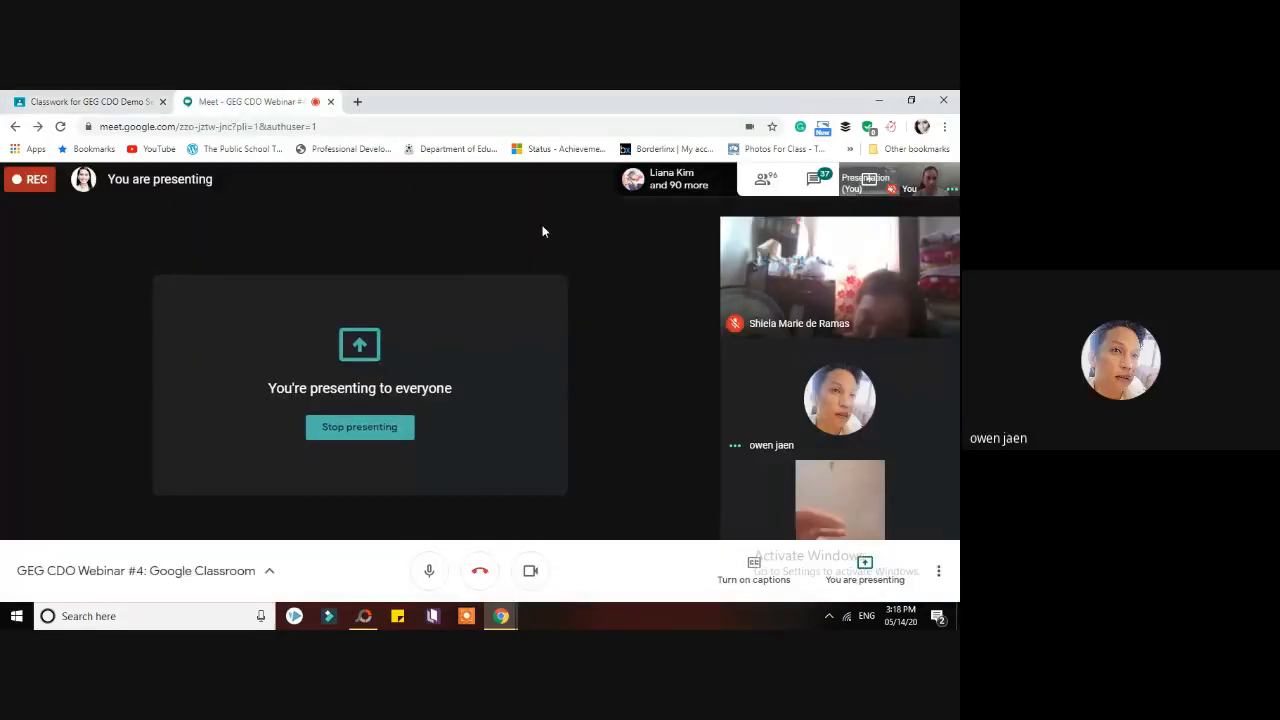
pyautogui.click(131, 98)
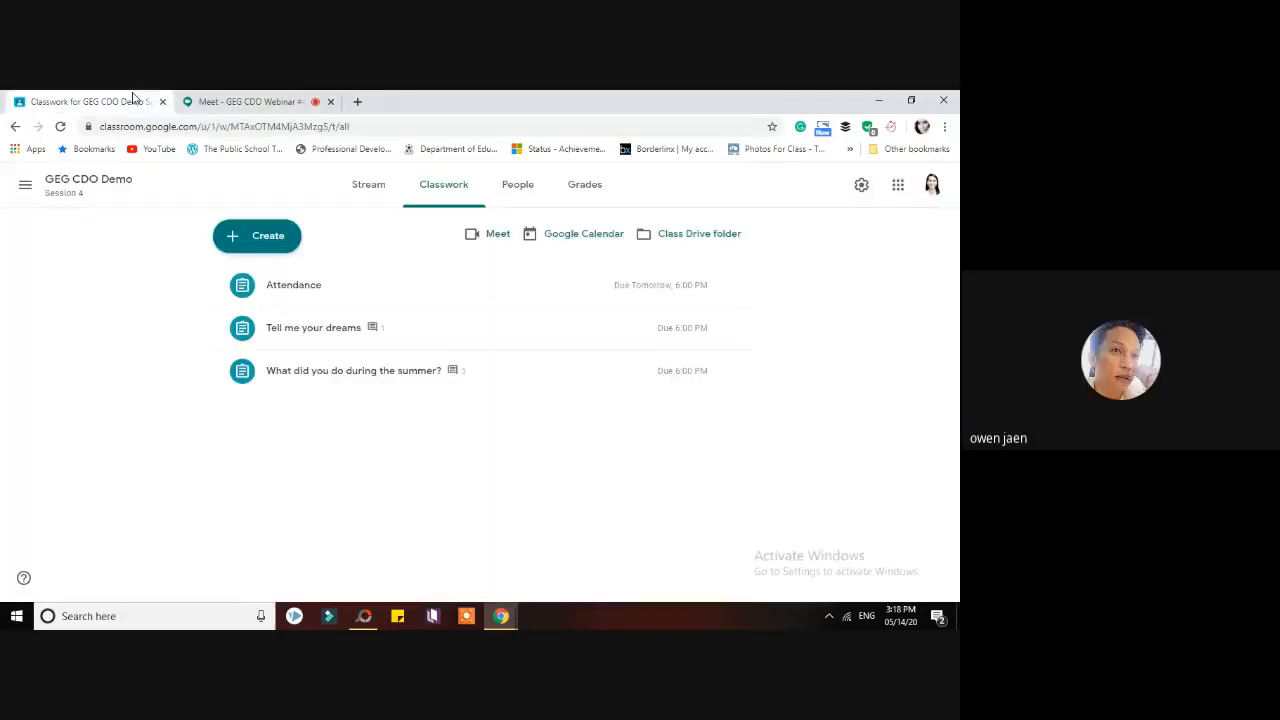
pyautogui.click(231, 98)
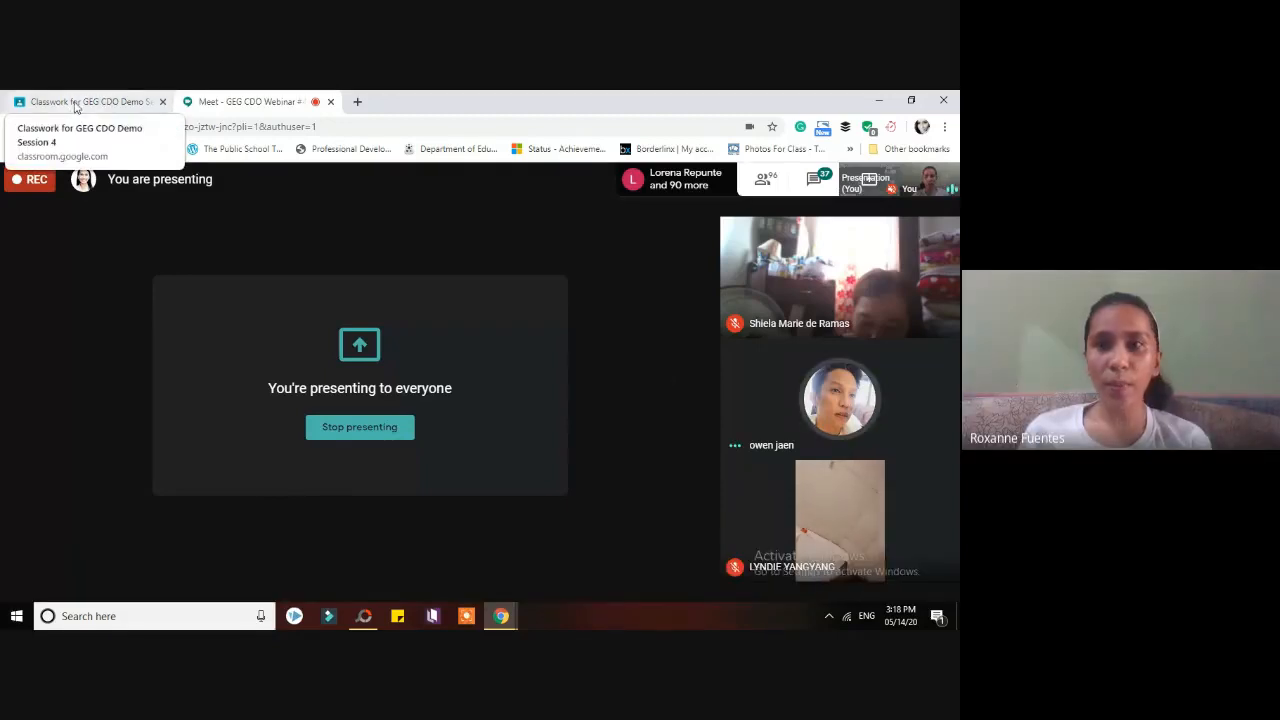
pyautogui.click(75, 103)
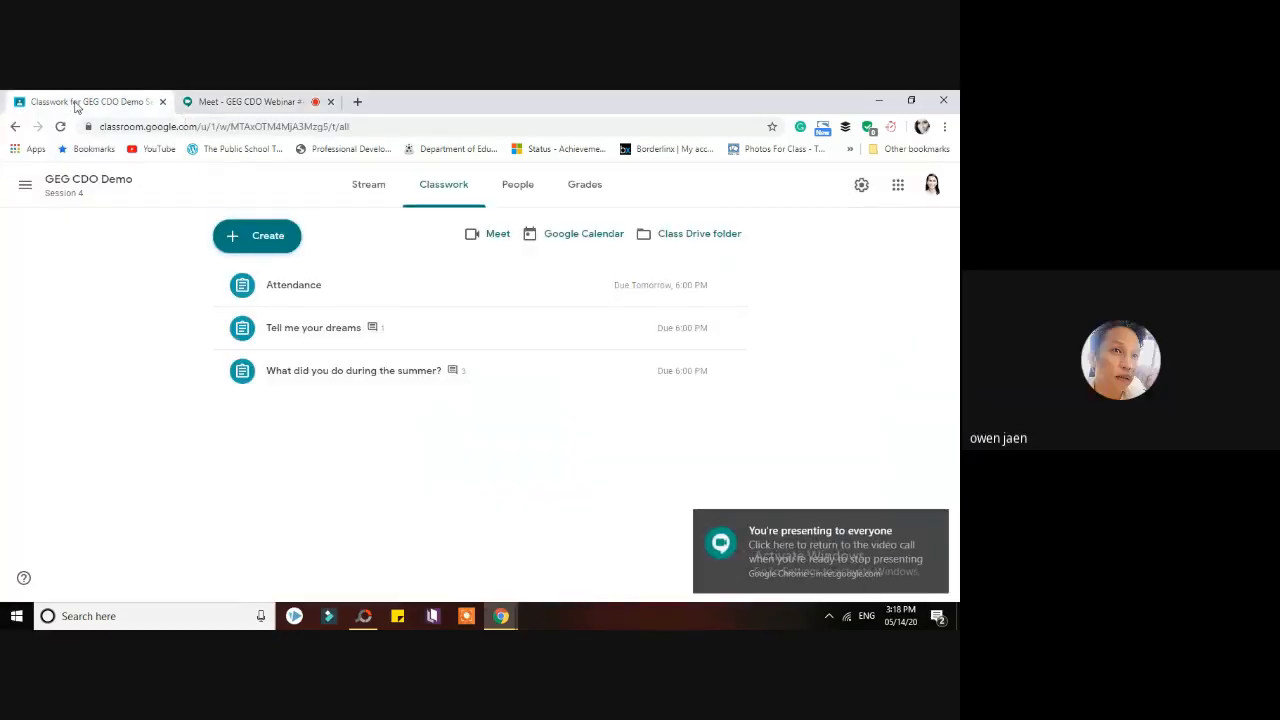
pyautogui.click(290, 101)
pyautogui.click(115, 101)
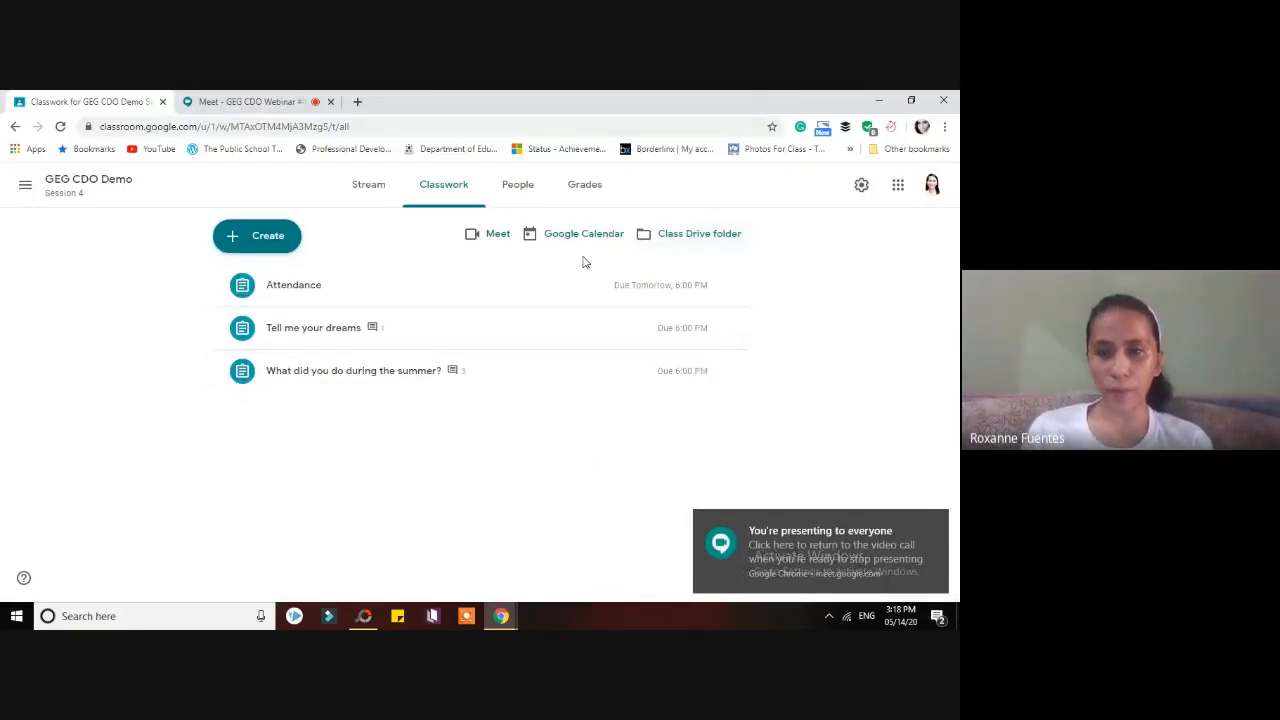
pyautogui.click(209, 104)
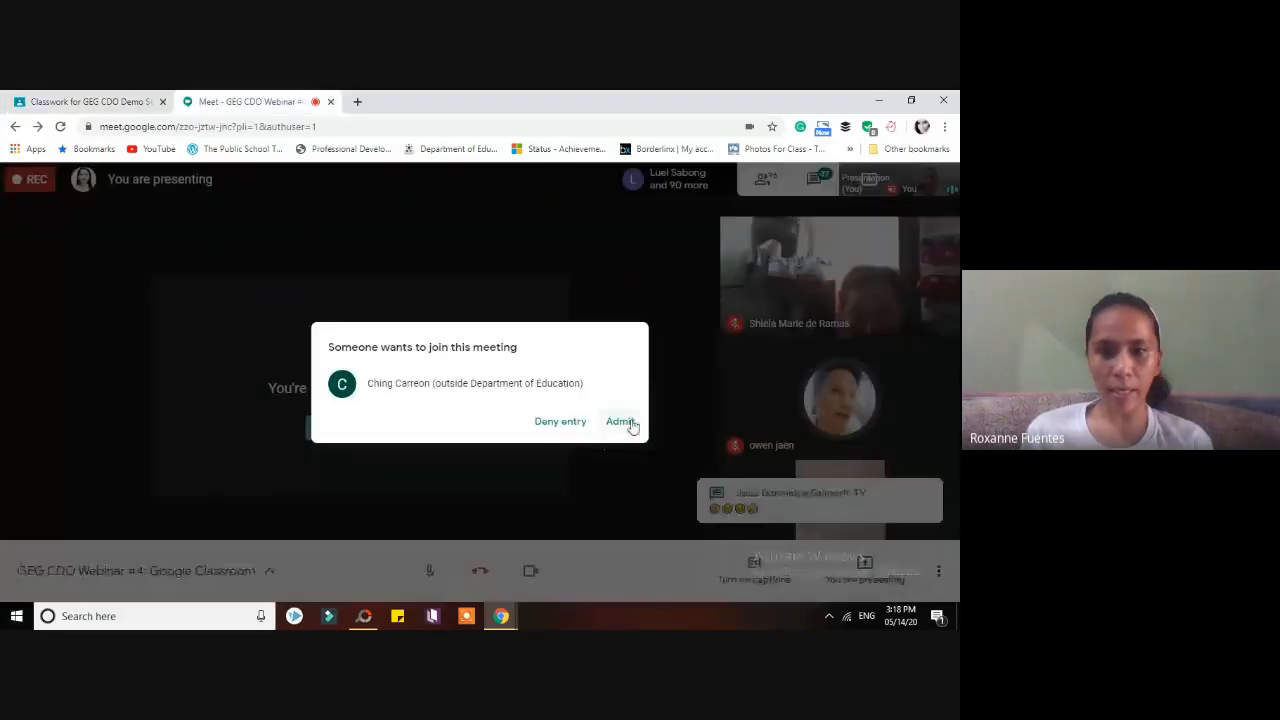
pyautogui.click(622, 422)
pyautogui.click(100, 101)
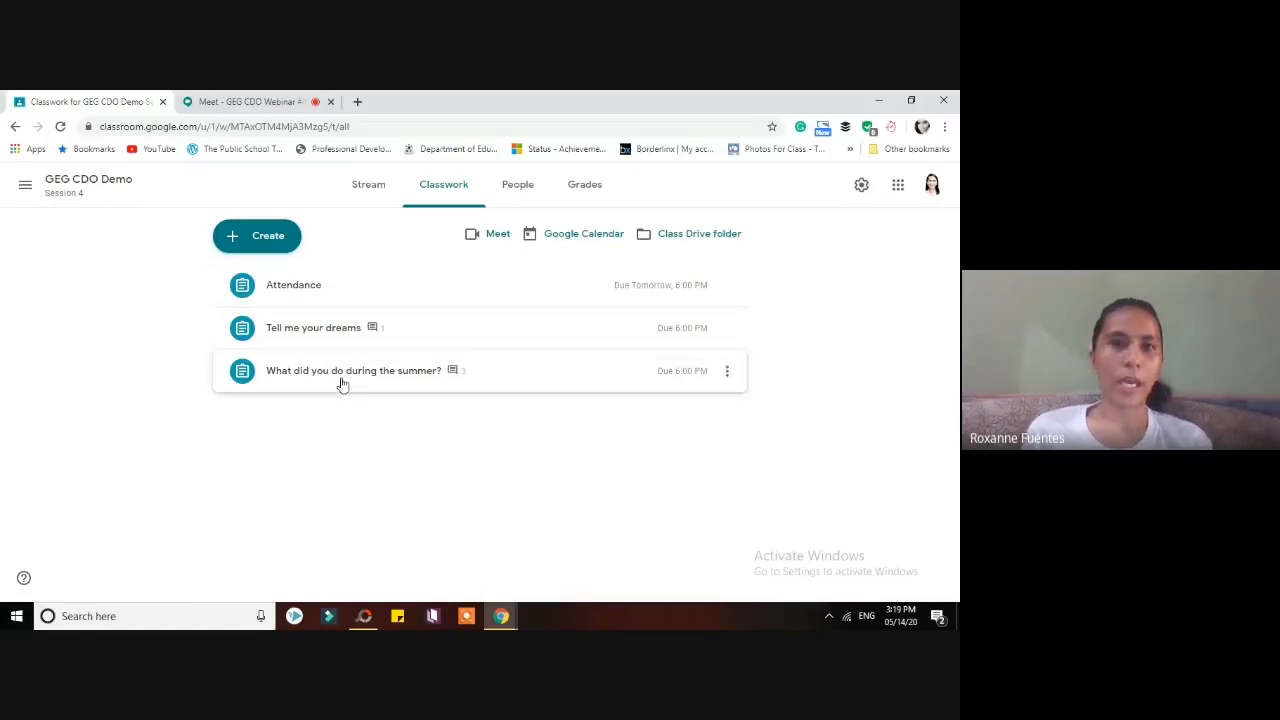
# - Start a new Assignment from the Classwork page's Create menu
pyautogui.click(283, 240)
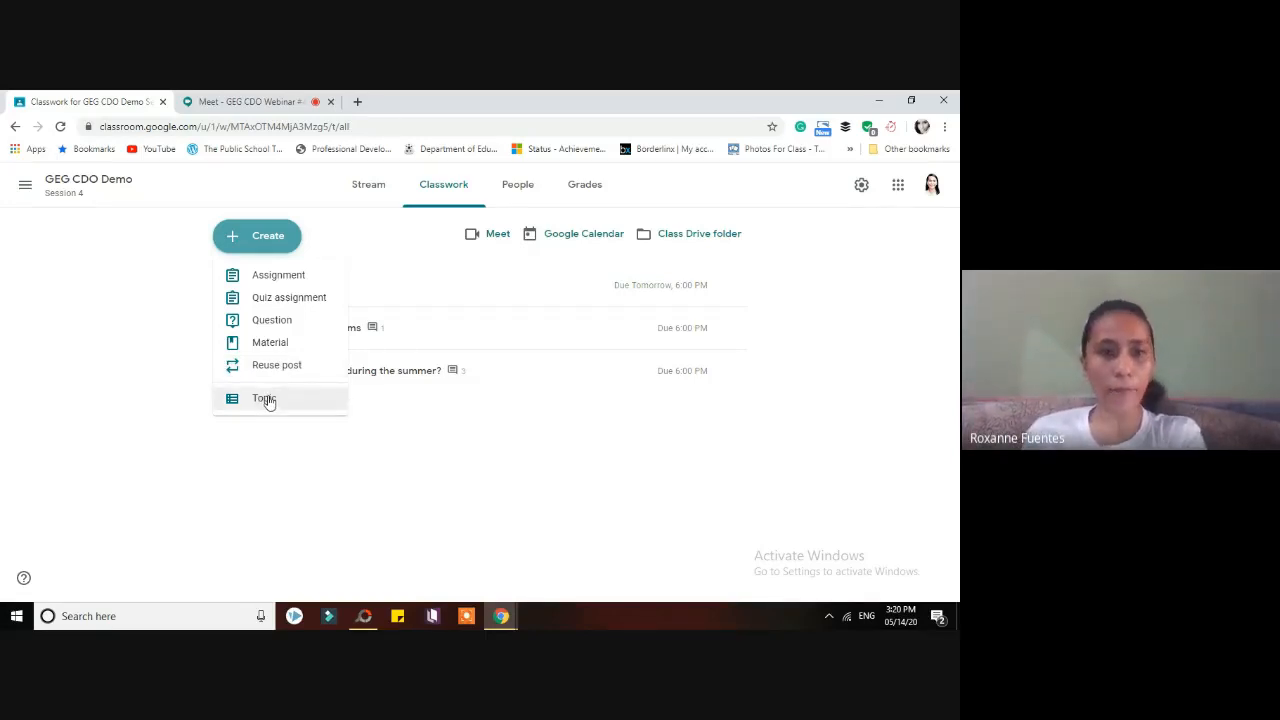
pyautogui.click(283, 285)
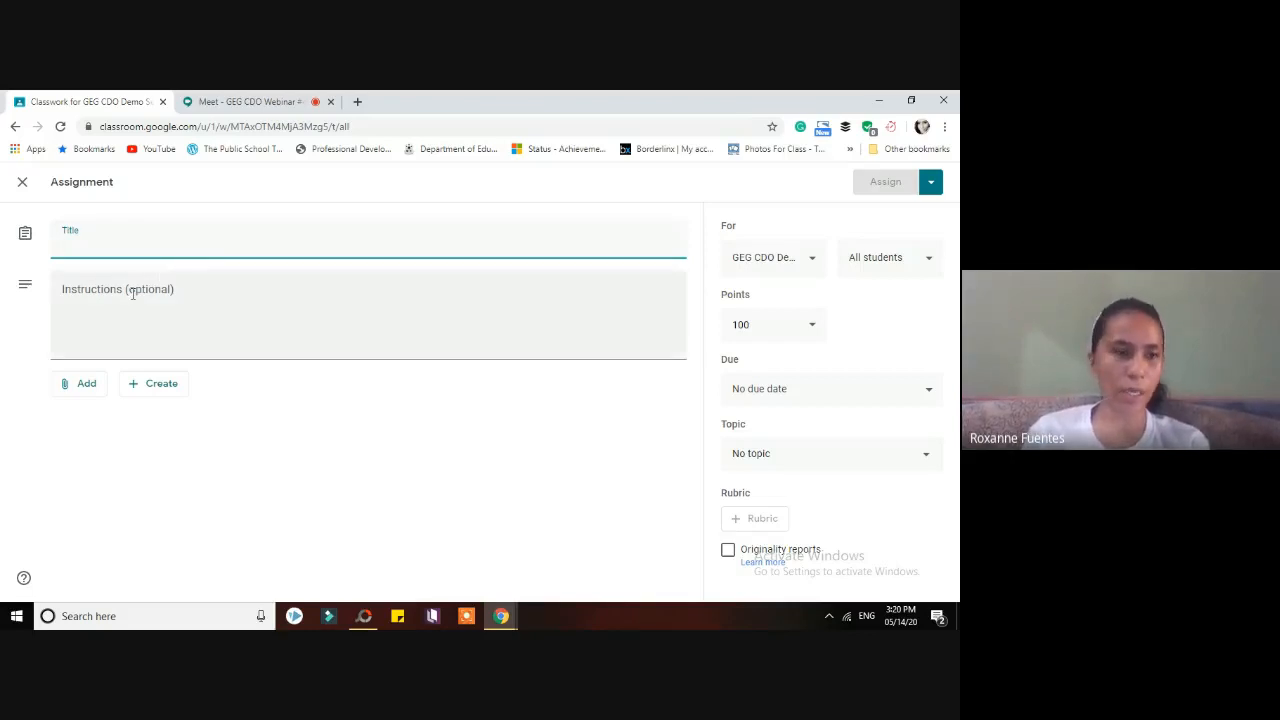
# - Look over the attachment and new Google file options without adding anything
pyautogui.click(85, 394)
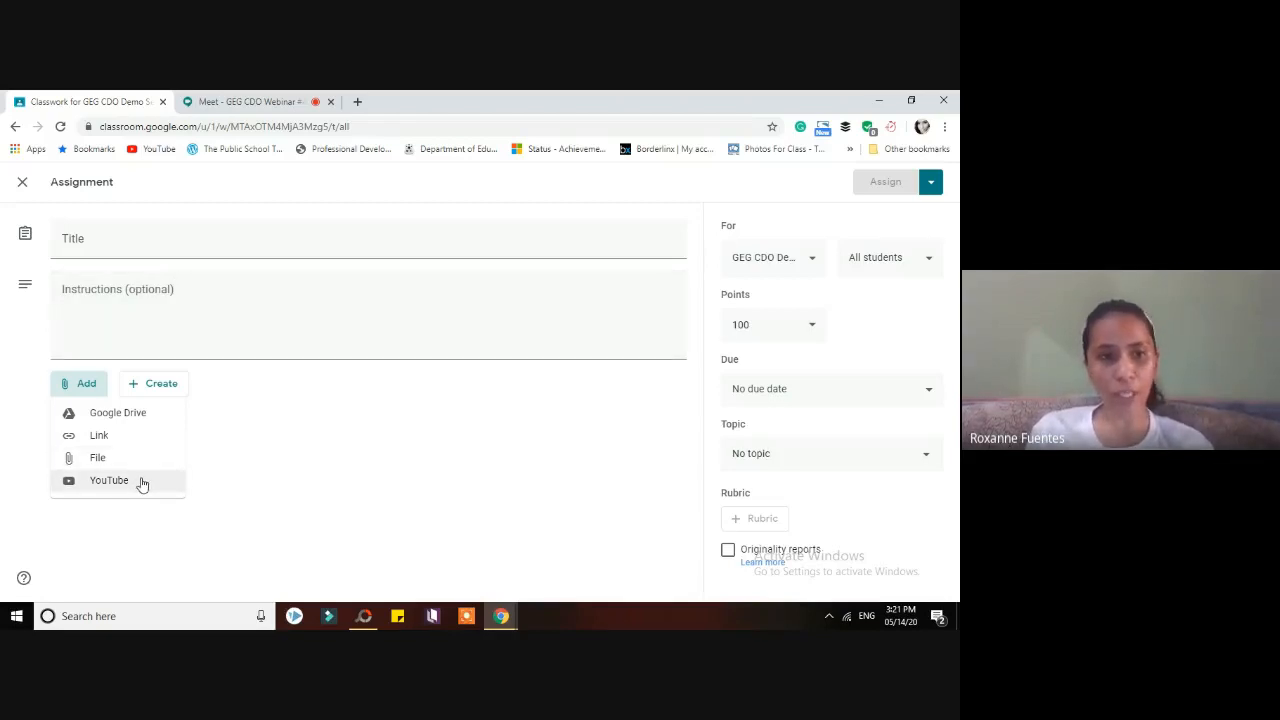
pyautogui.click(224, 402)
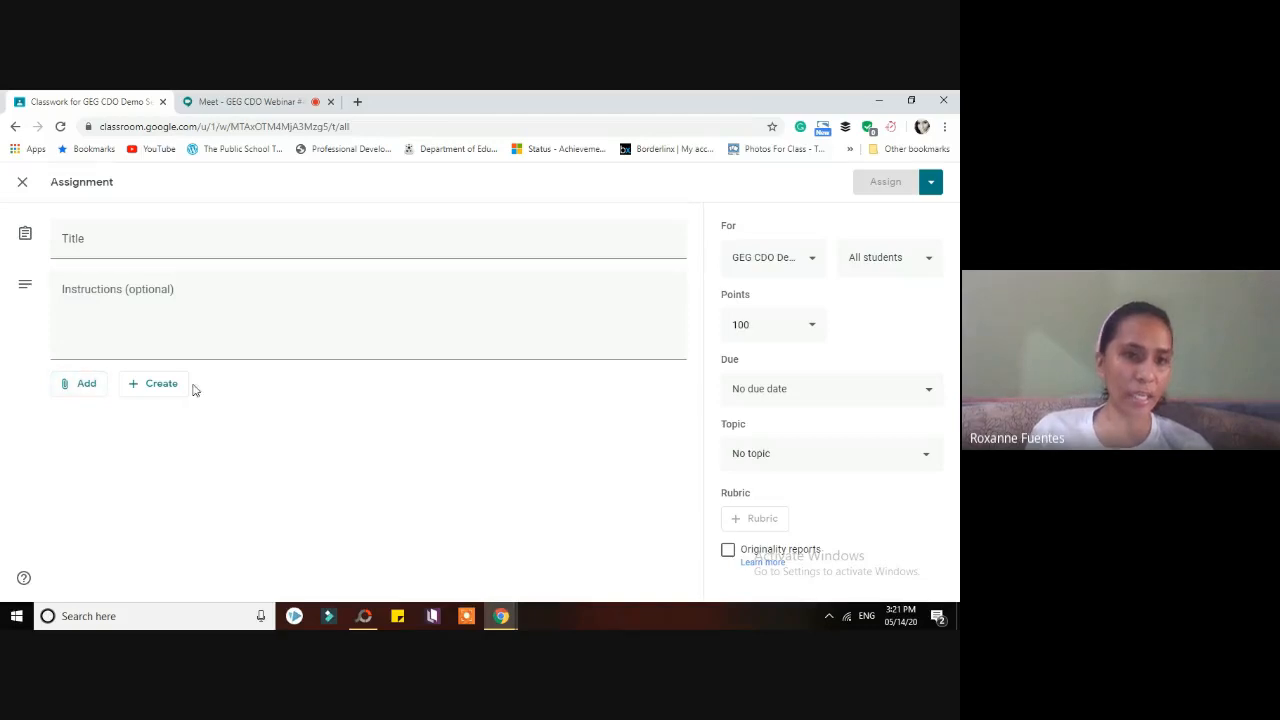
pyautogui.click(160, 383)
pyautogui.click(260, 394)
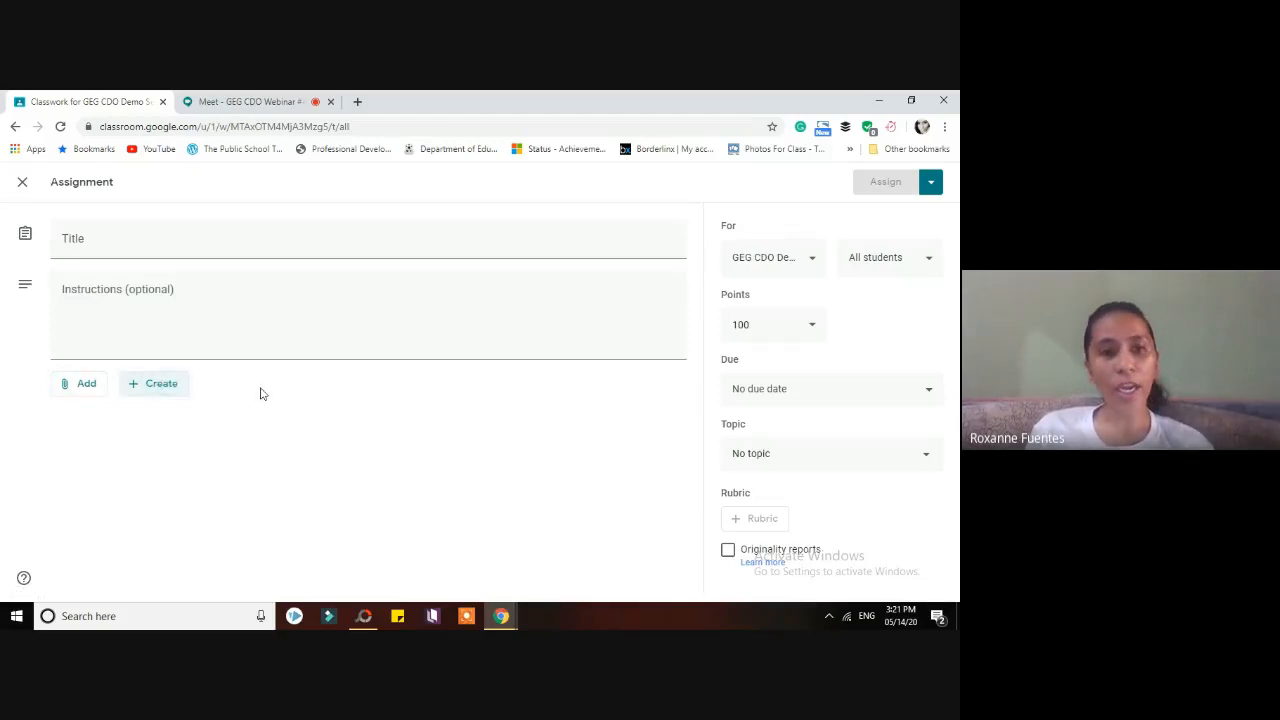
pyautogui.click(166, 390)
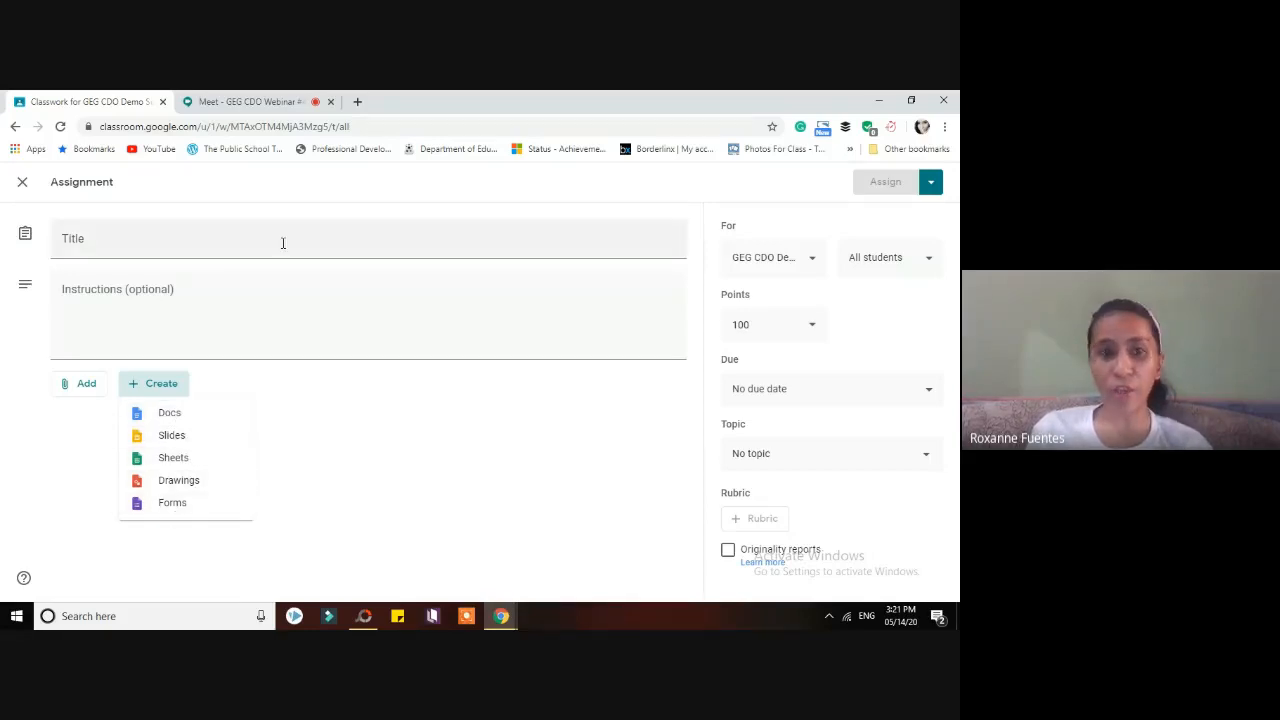
pyautogui.click(388, 401)
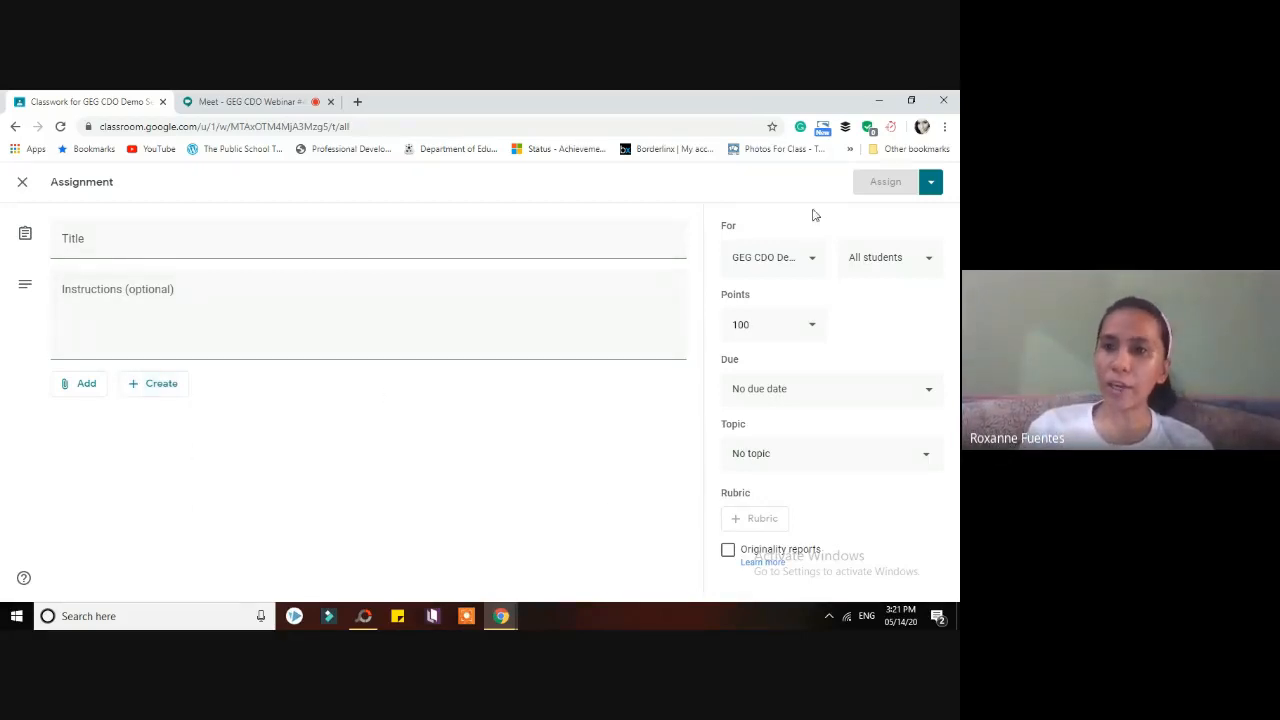
# - Keep the assignment for GEG CDO Demo only, admitting a waiting Meet guest meanwhile
pyautogui.click(815, 259)
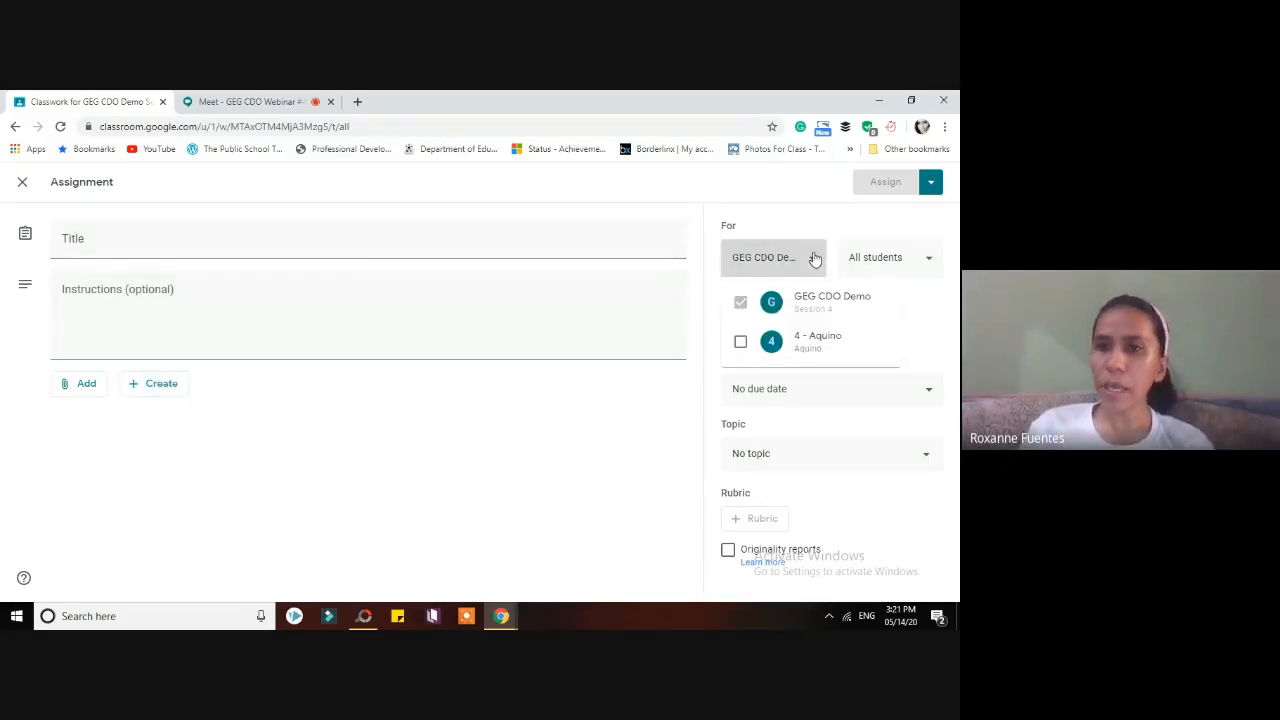
pyautogui.click(670, 223)
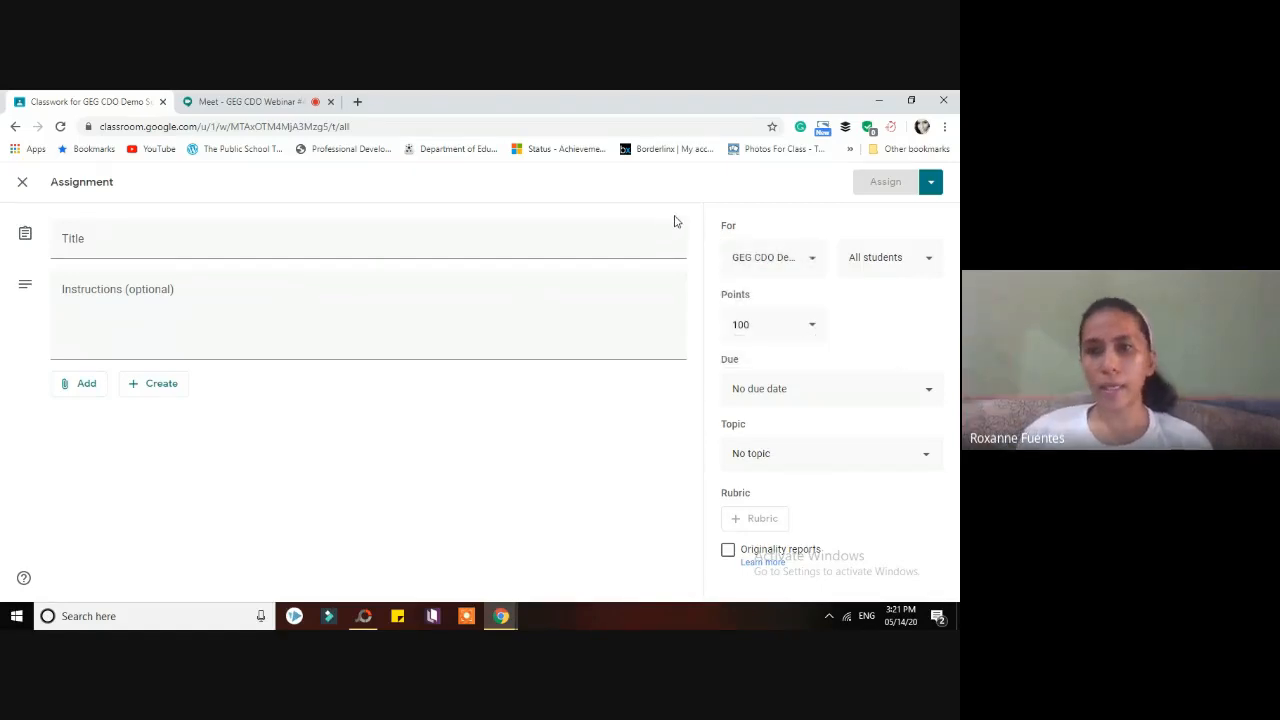
pyautogui.click(807, 260)
pyautogui.click(250, 101)
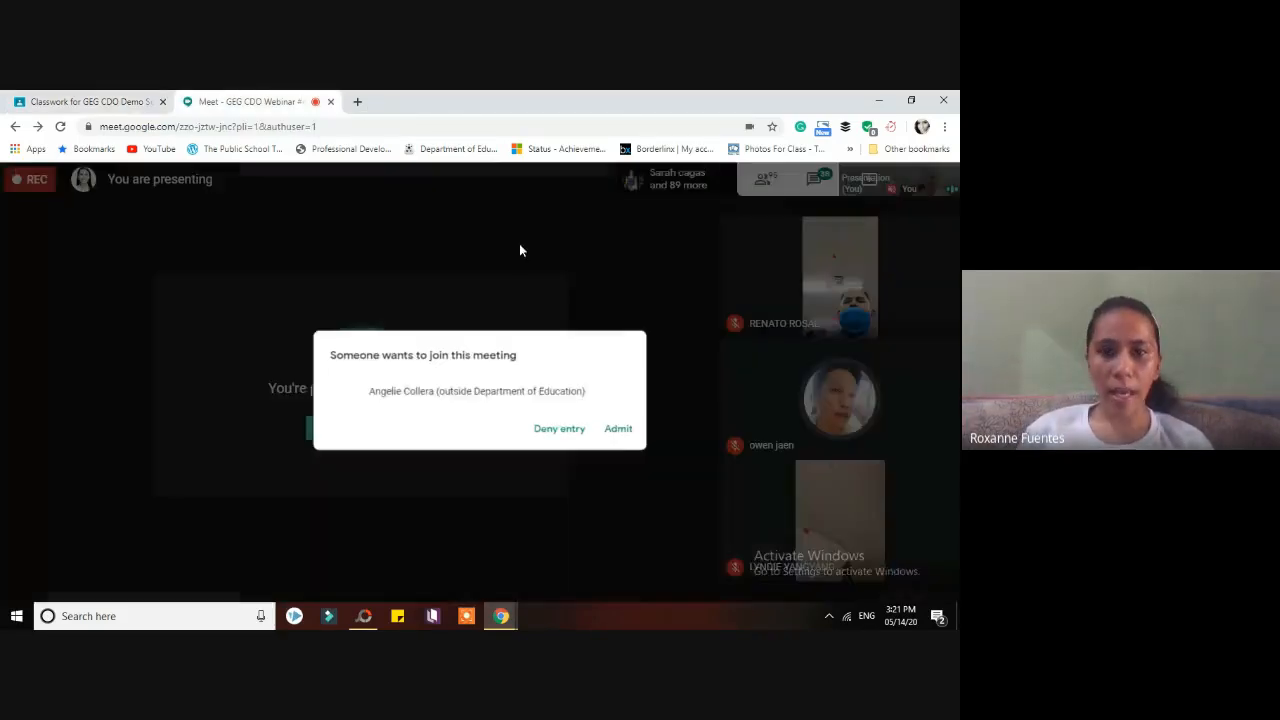
pyautogui.click(610, 428)
pyautogui.click(78, 101)
pyautogui.click(803, 260)
pyautogui.click(797, 201)
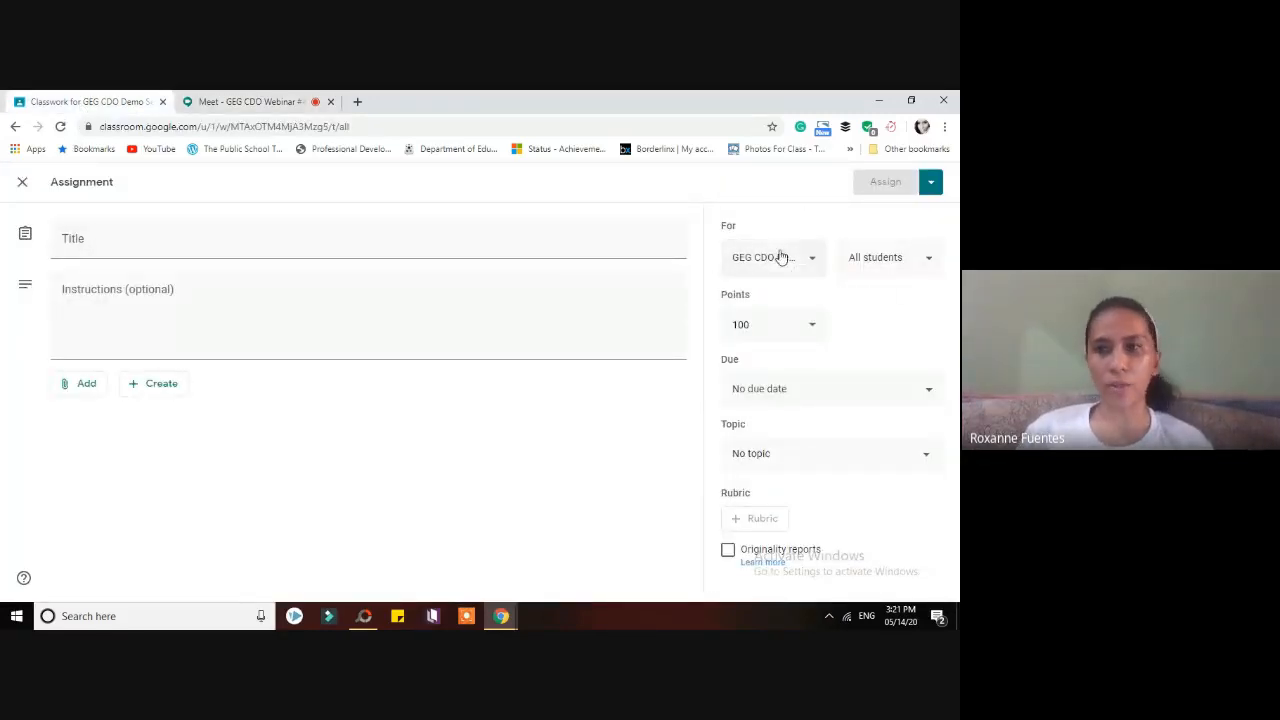
pyautogui.click(812, 261)
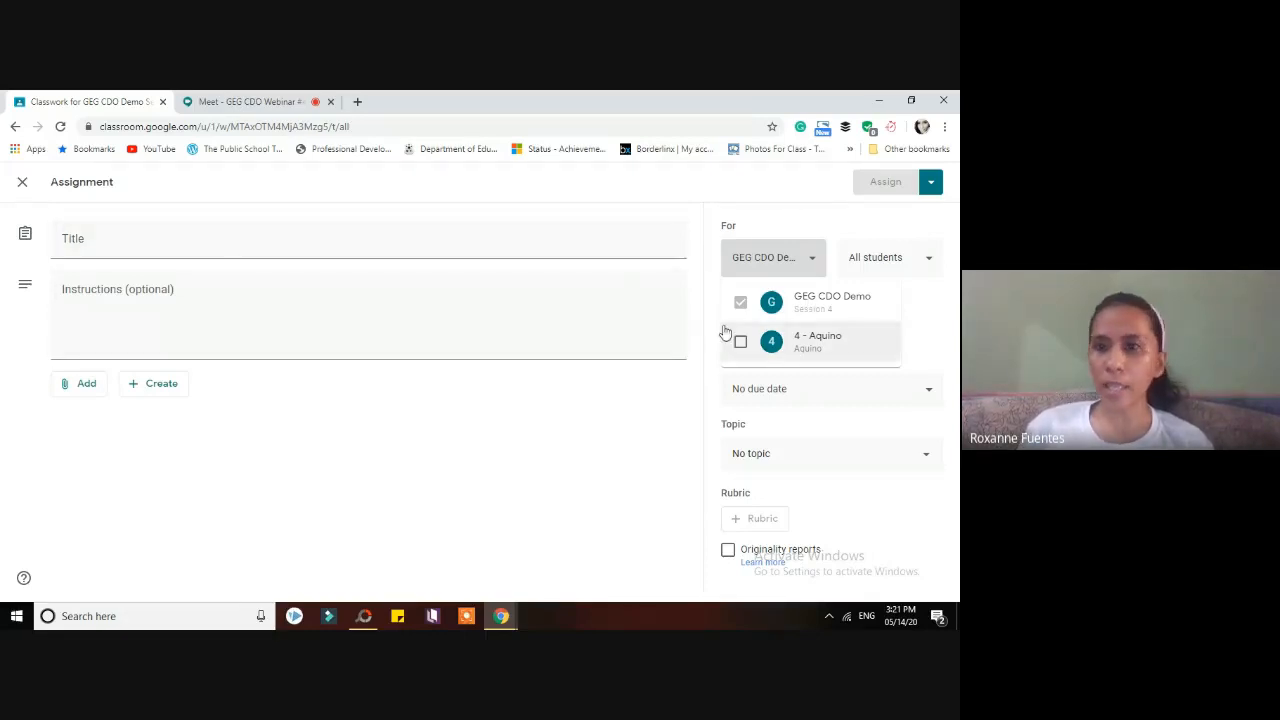
pyautogui.click(765, 213)
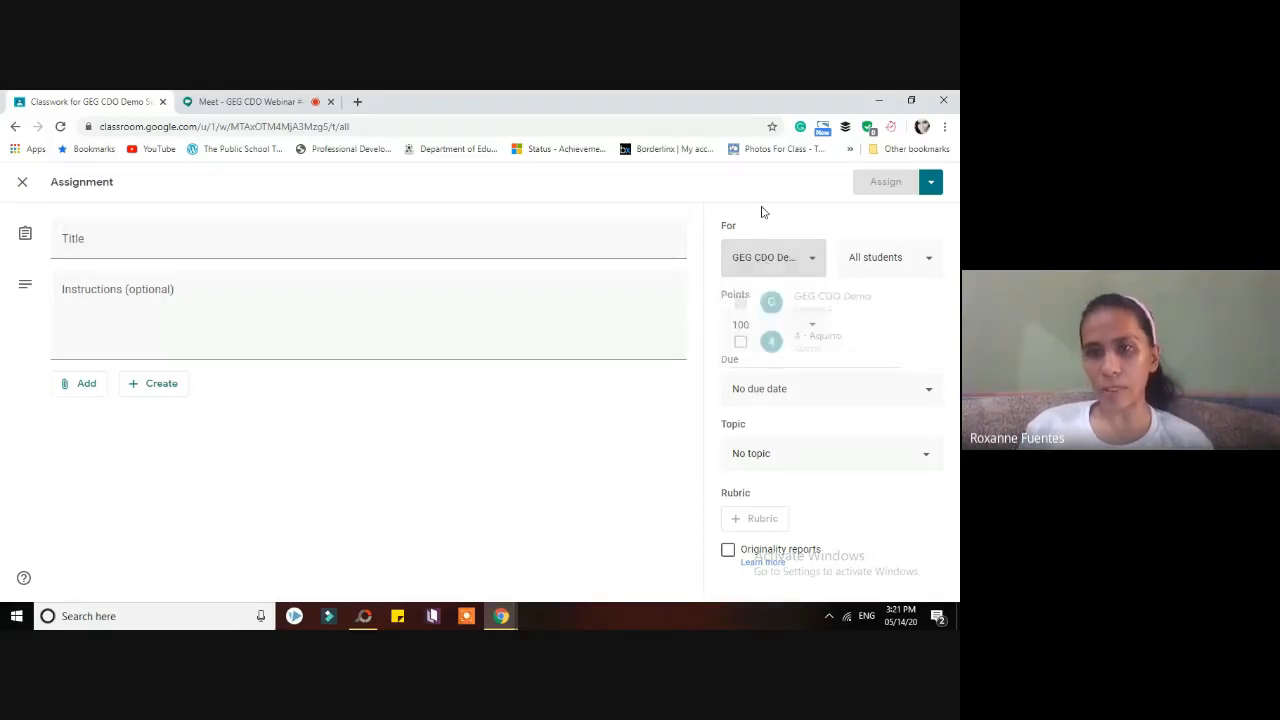
# - Admit another Meet guest and confirm the assignment goes to all students
pyautogui.click(243, 100)
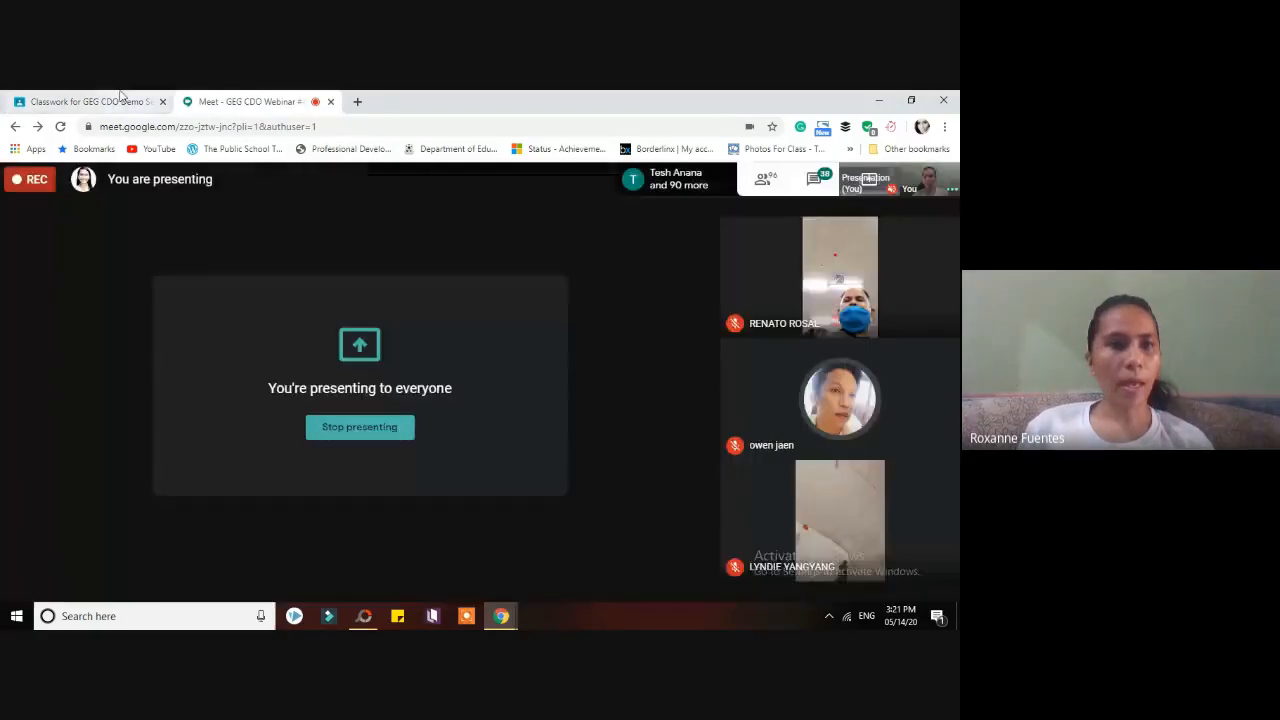
pyautogui.click(134, 100)
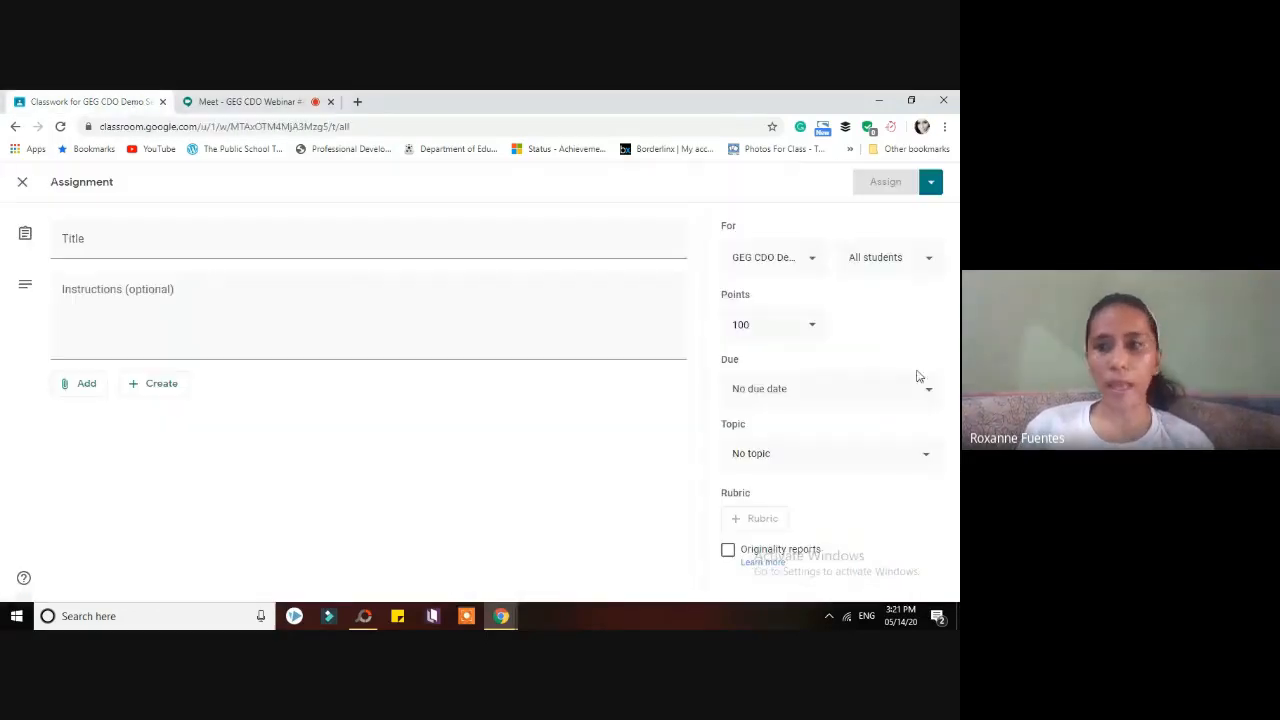
pyautogui.click(857, 262)
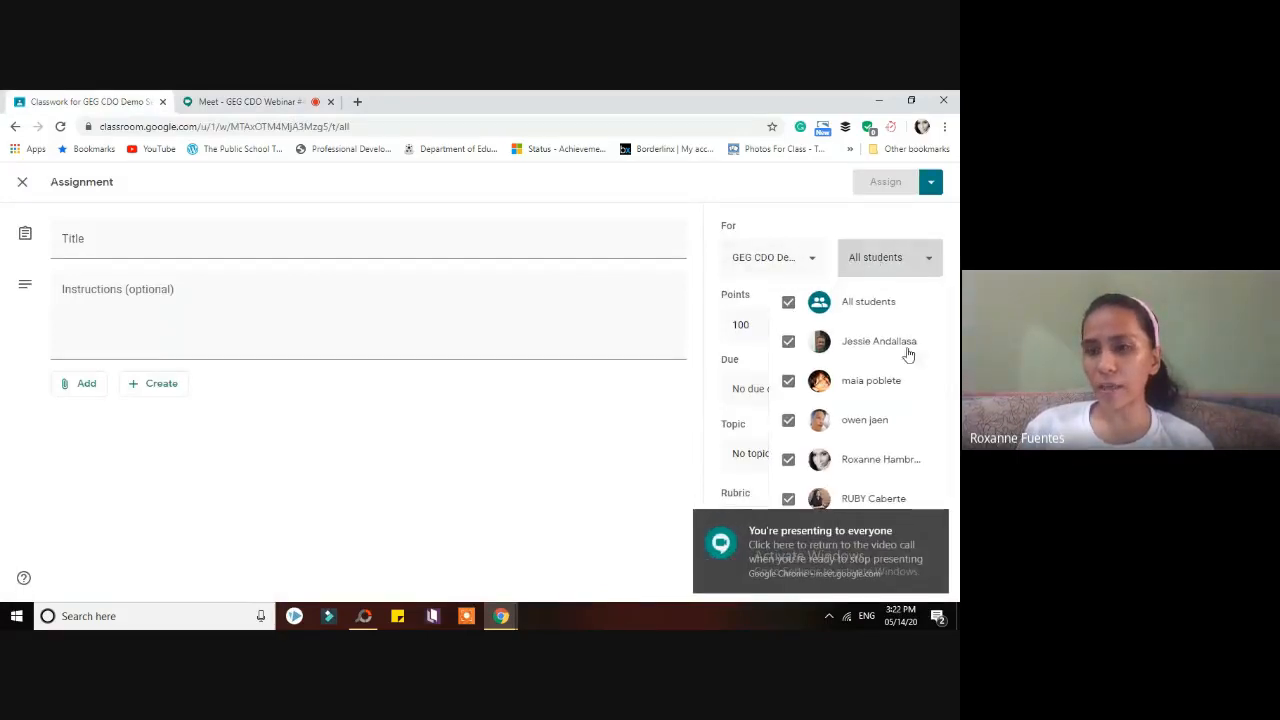
pyautogui.click(936, 522)
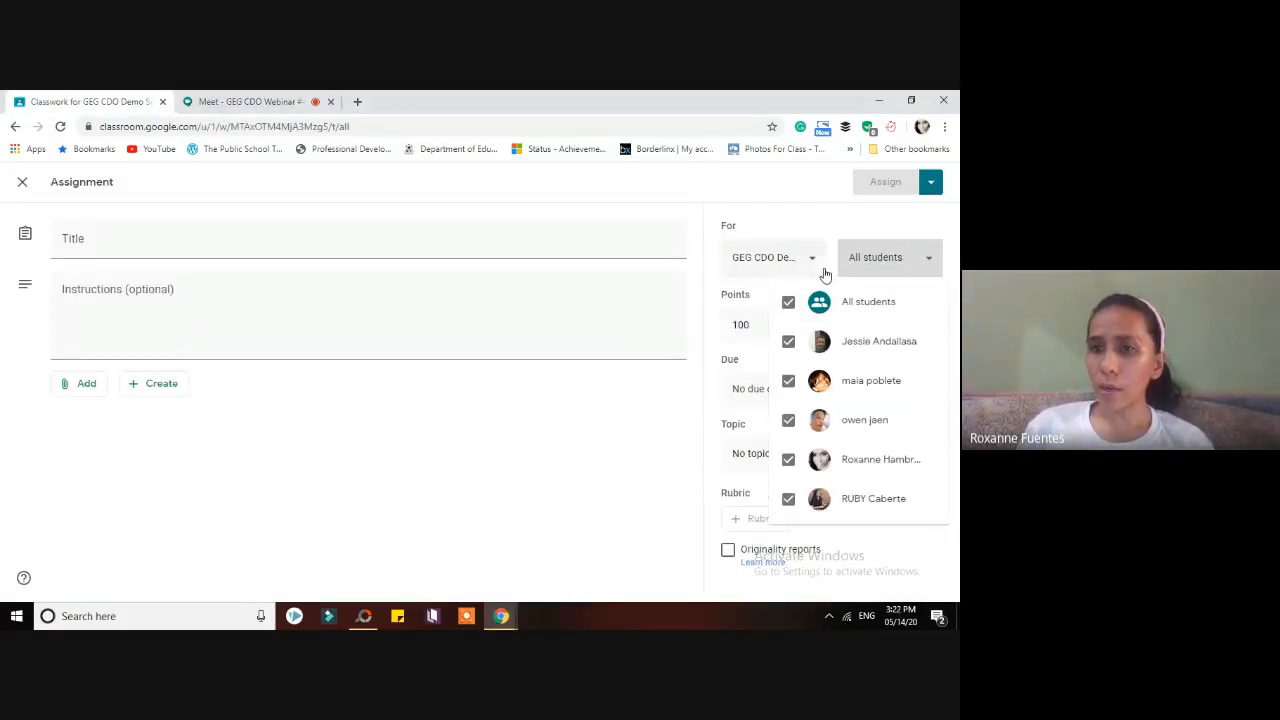
pyautogui.click(787, 267)
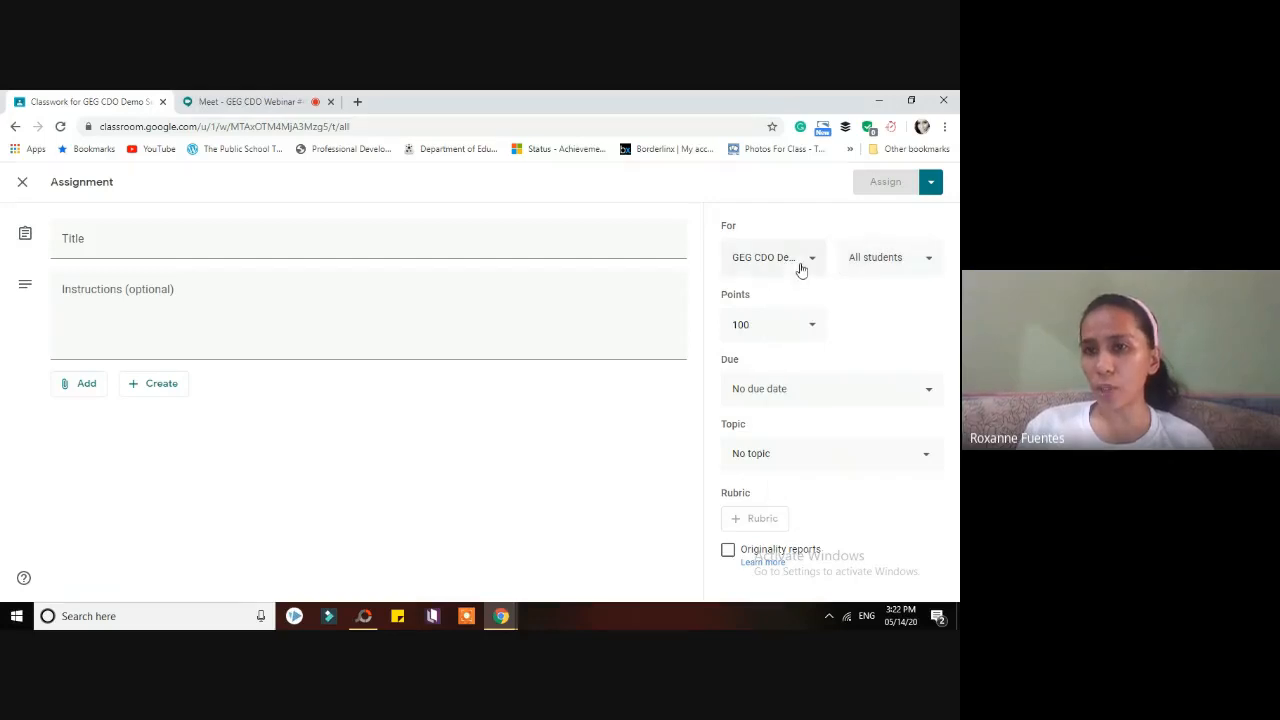
pyautogui.click(909, 266)
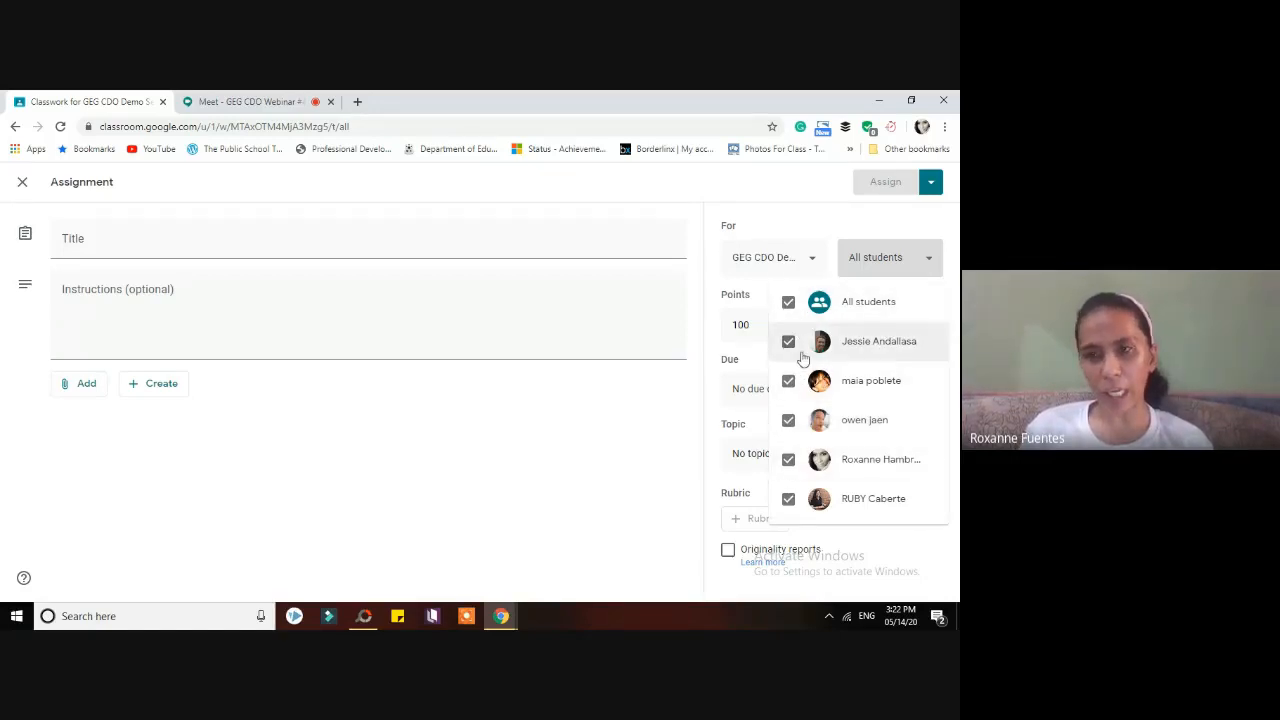
pyautogui.click(812, 225)
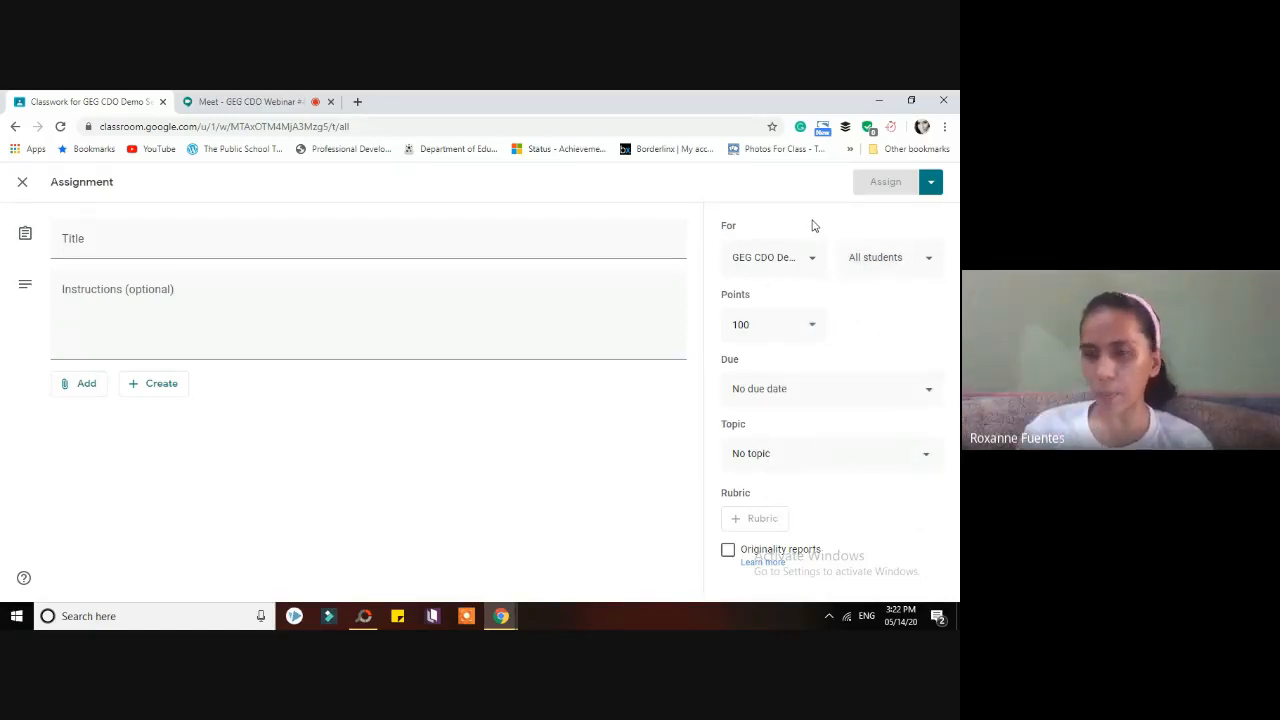
pyautogui.click(906, 262)
pyautogui.click(787, 211)
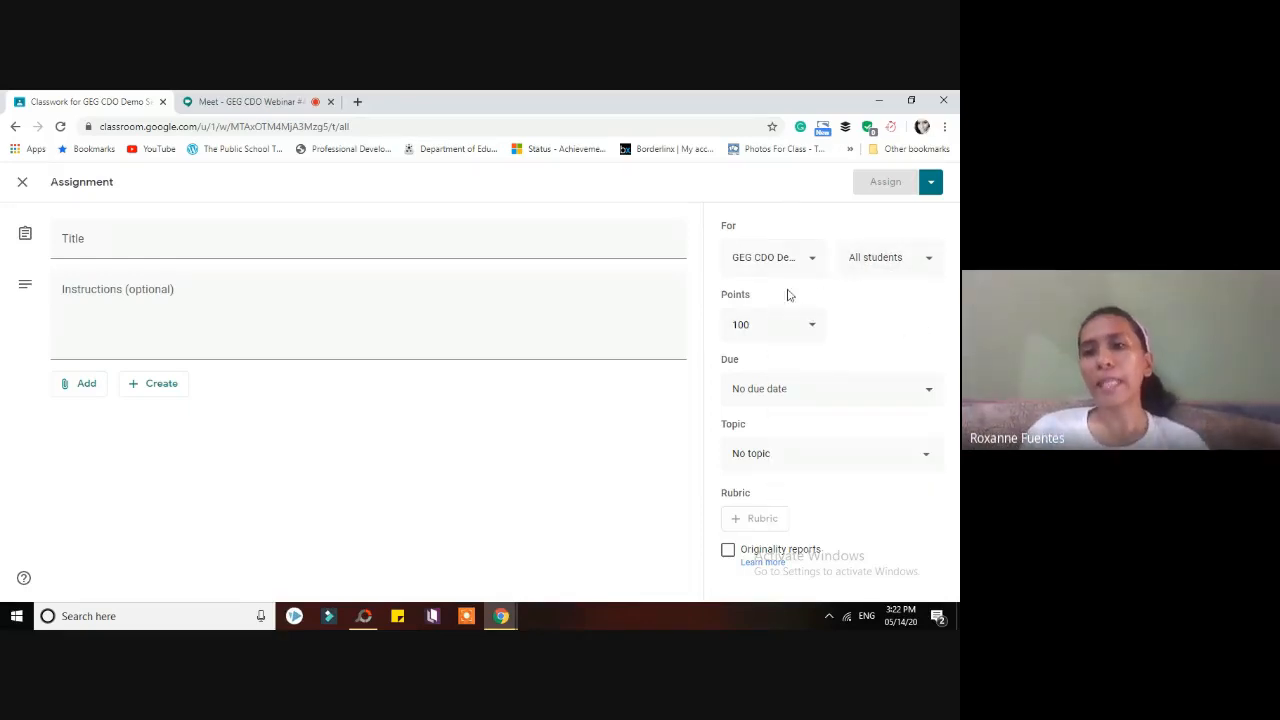
# - Change the assignment's point value from 100 to 10
pyautogui.click(786, 325)
pyautogui.doubleClick(742, 325)
pyautogui.write('10')
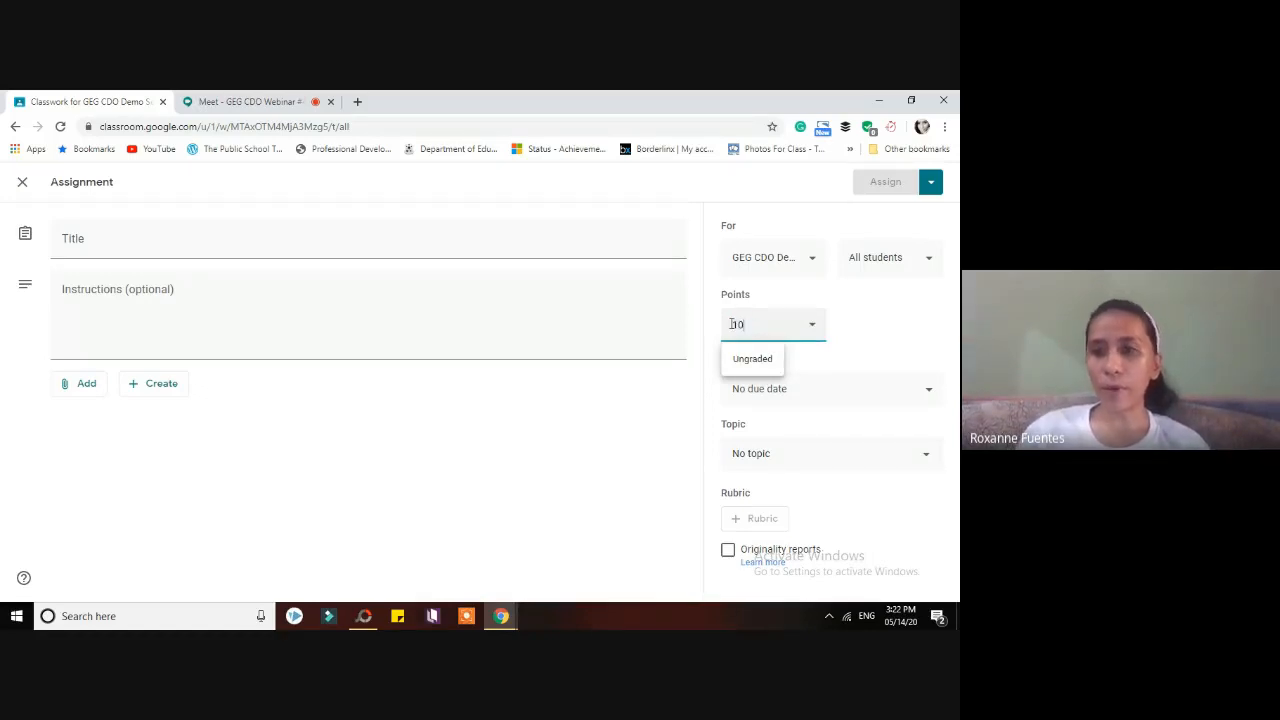
pyautogui.click(772, 208)
pyautogui.click(783, 327)
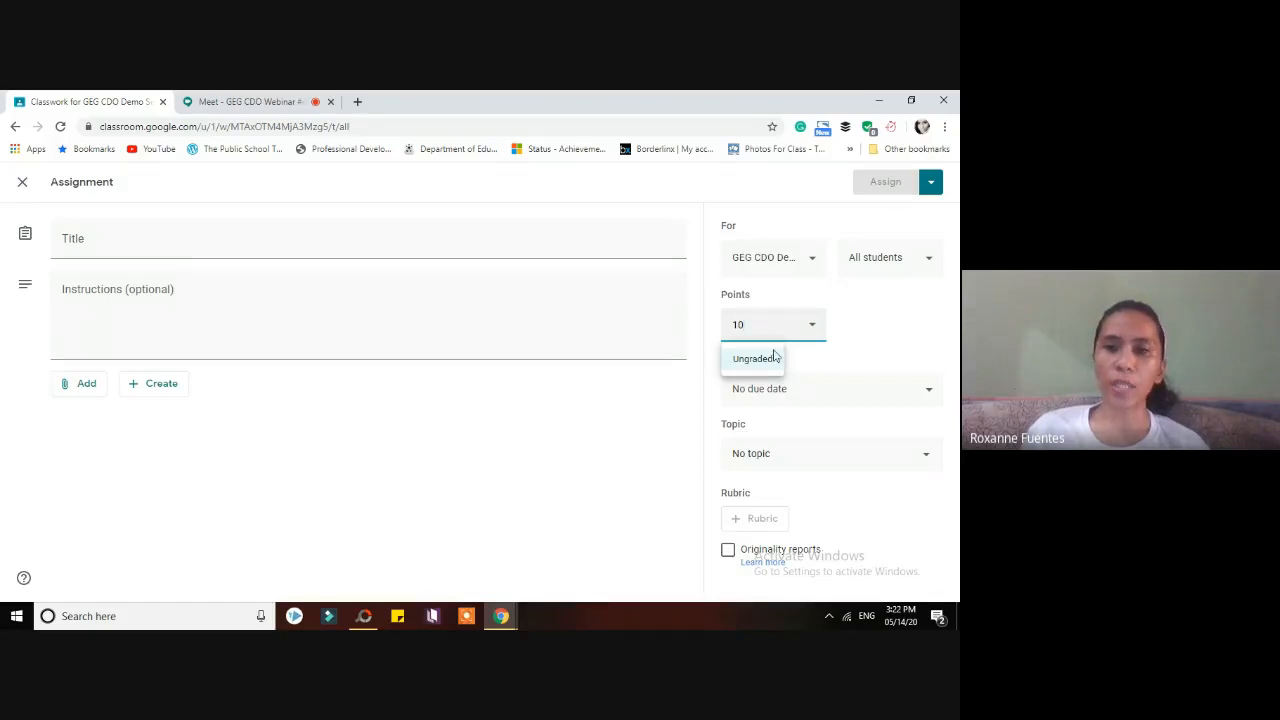
pyautogui.press('BackSpace')
pyautogui.press('BackSpace')
pyautogui.write('10')
pyautogui.click(892, 324)
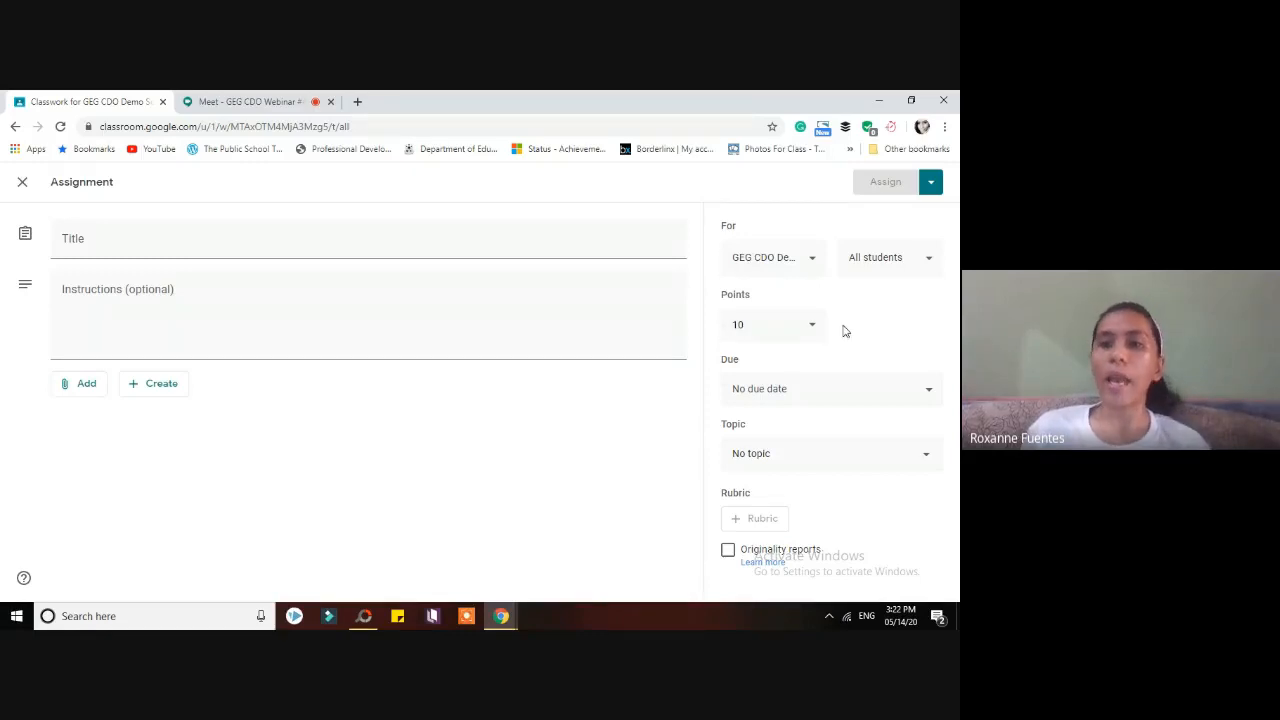
# - Set the due date to Sat, May 16 at 11:59 PM
pyautogui.click(777, 397)
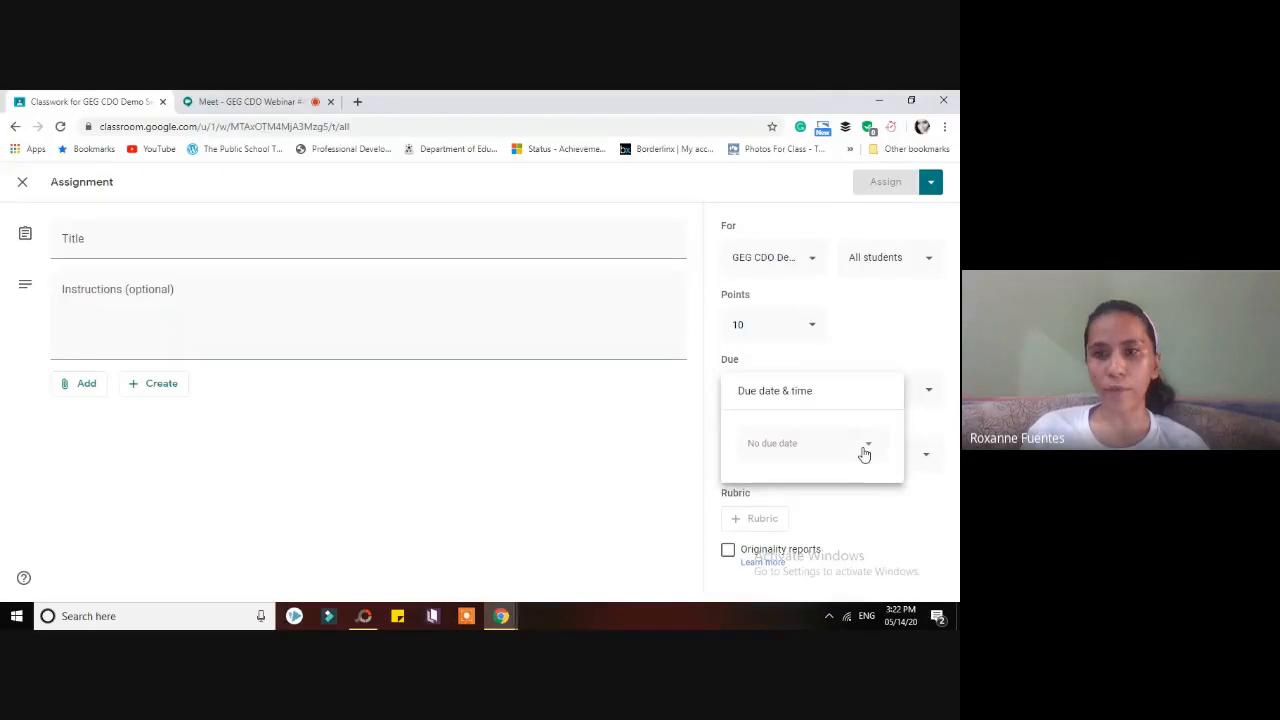
pyautogui.click(792, 198)
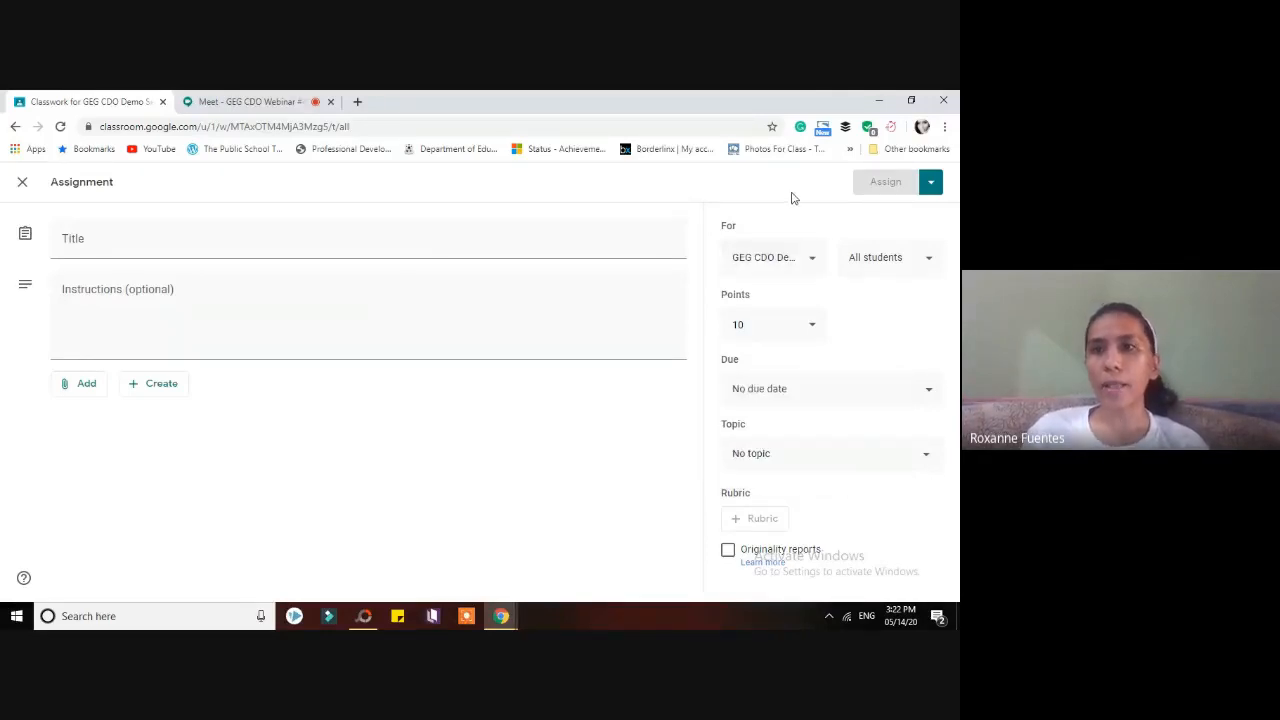
pyautogui.click(783, 391)
pyautogui.click(845, 449)
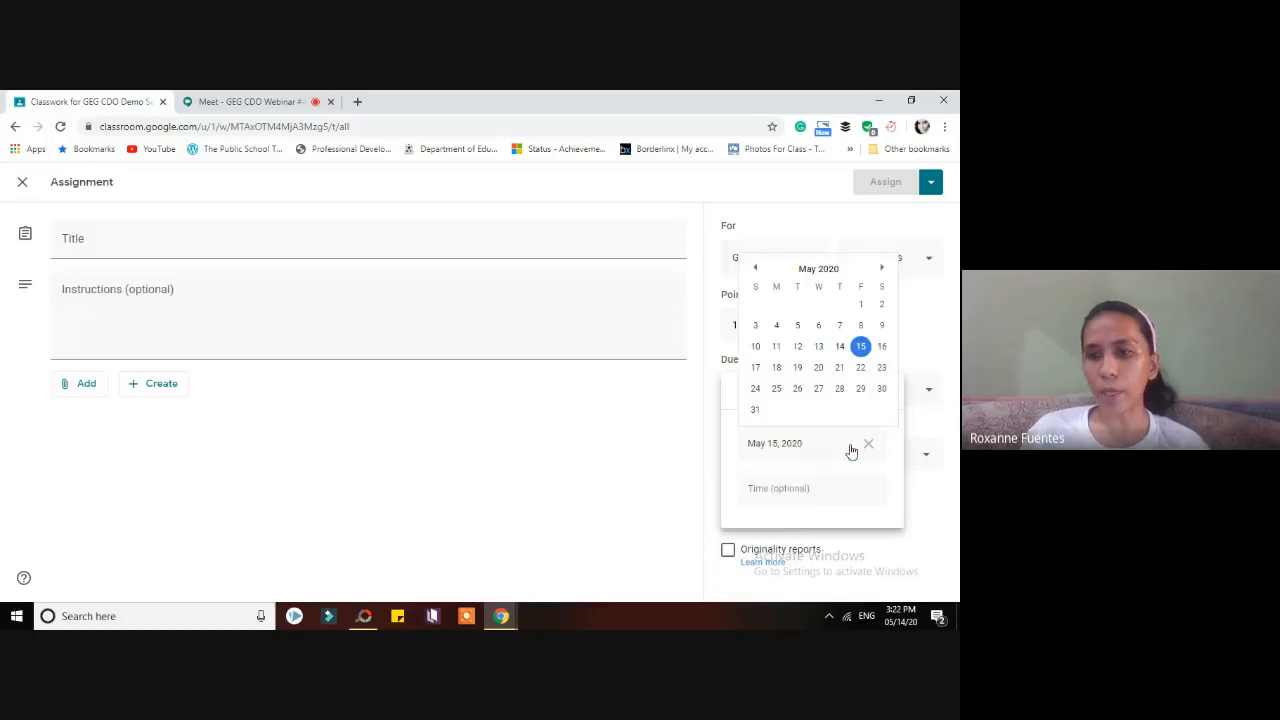
pyautogui.click(882, 350)
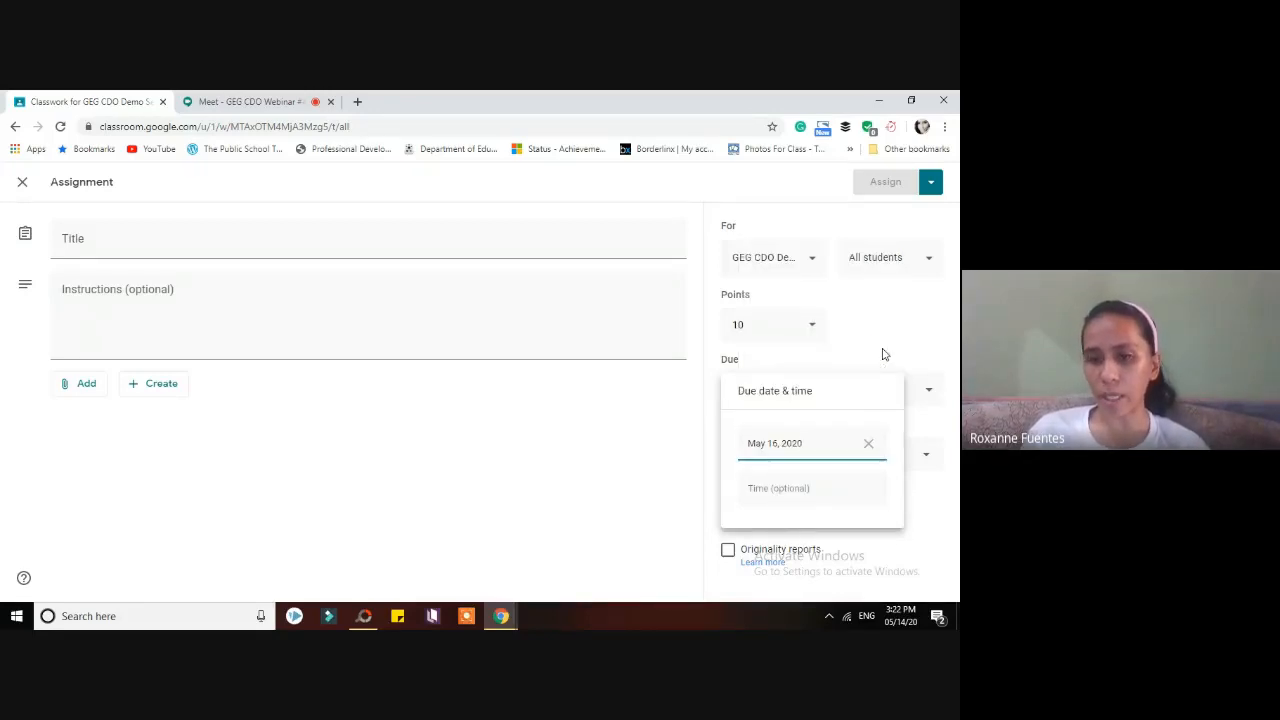
pyautogui.click(785, 489)
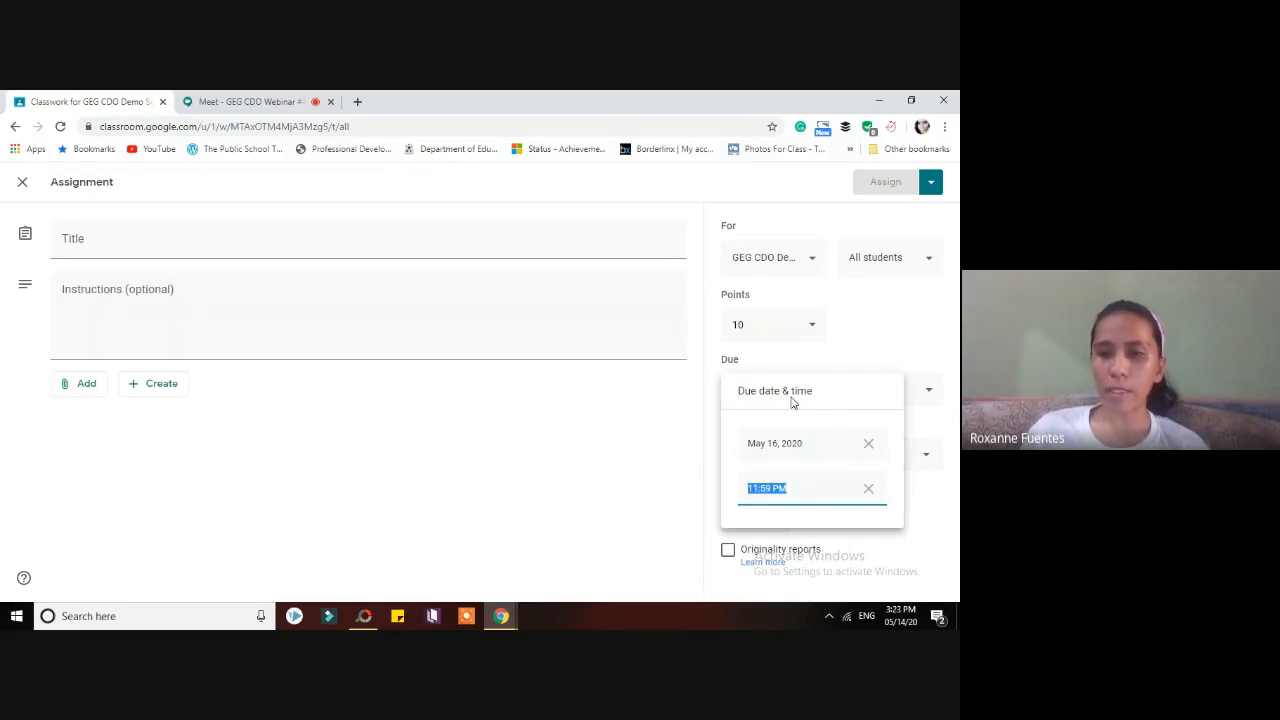
pyautogui.click(833, 398)
pyautogui.click(867, 352)
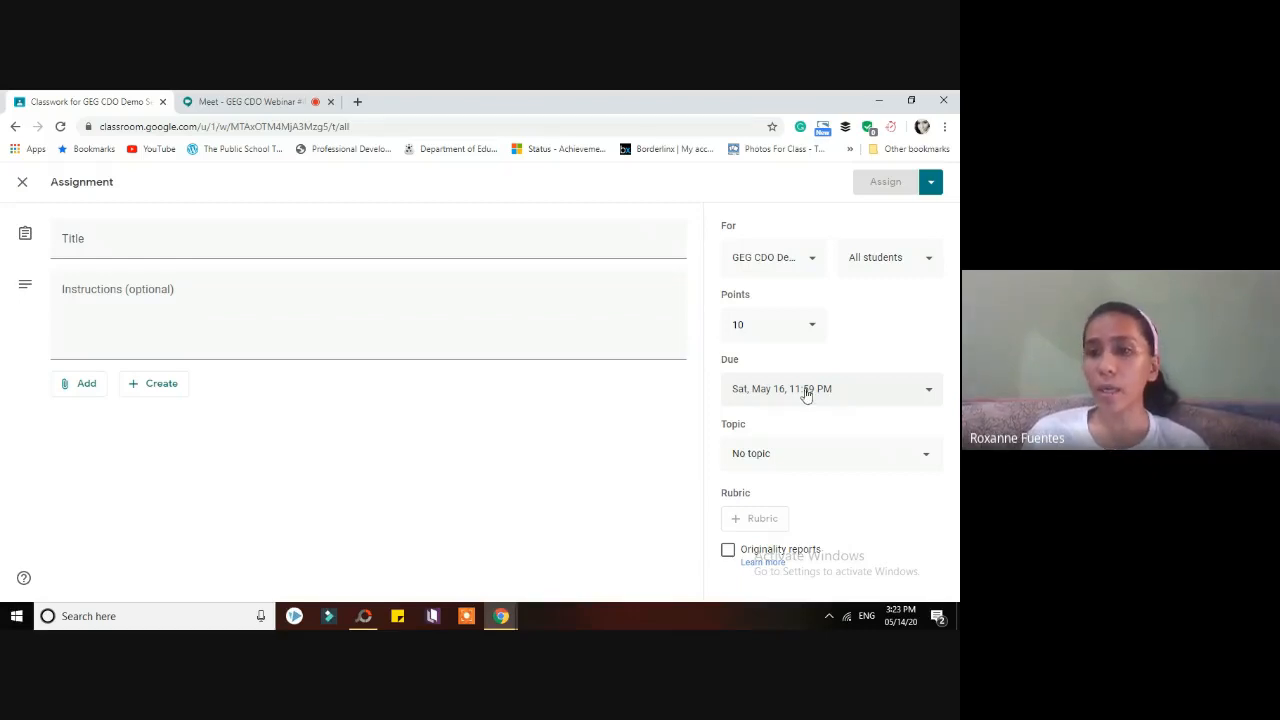
pyautogui.click(798, 455)
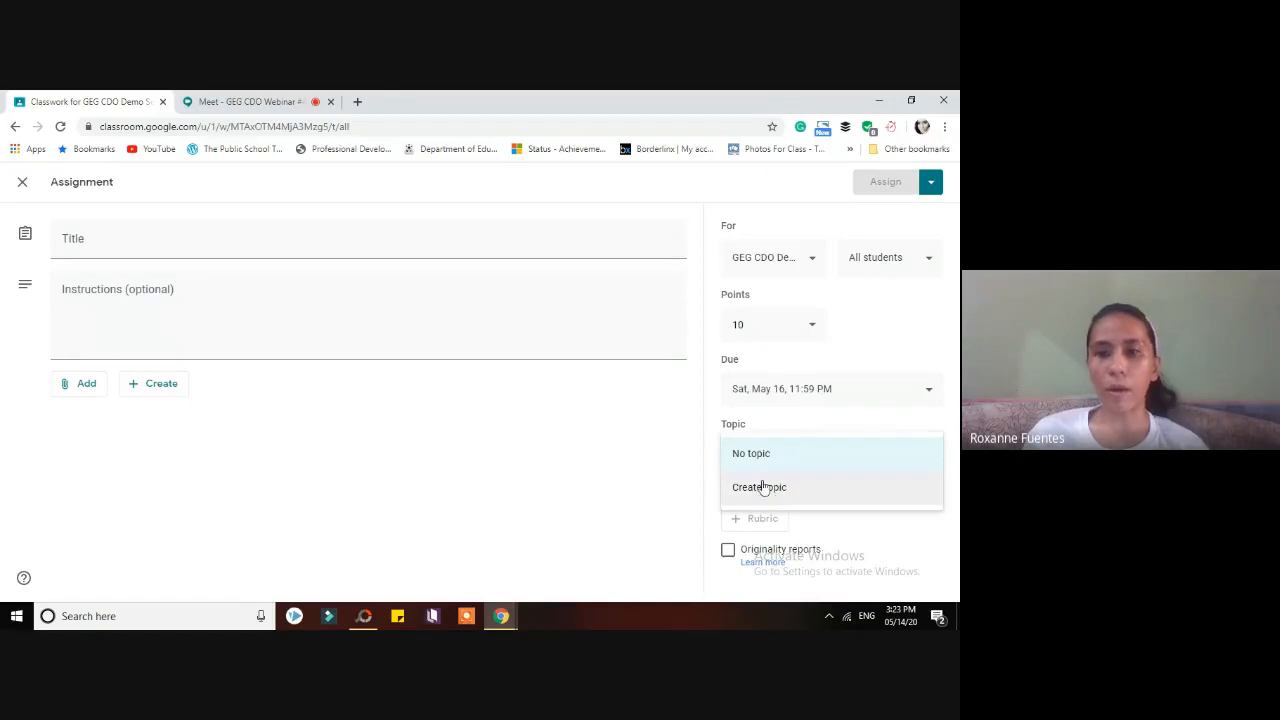
pyautogui.click(716, 454)
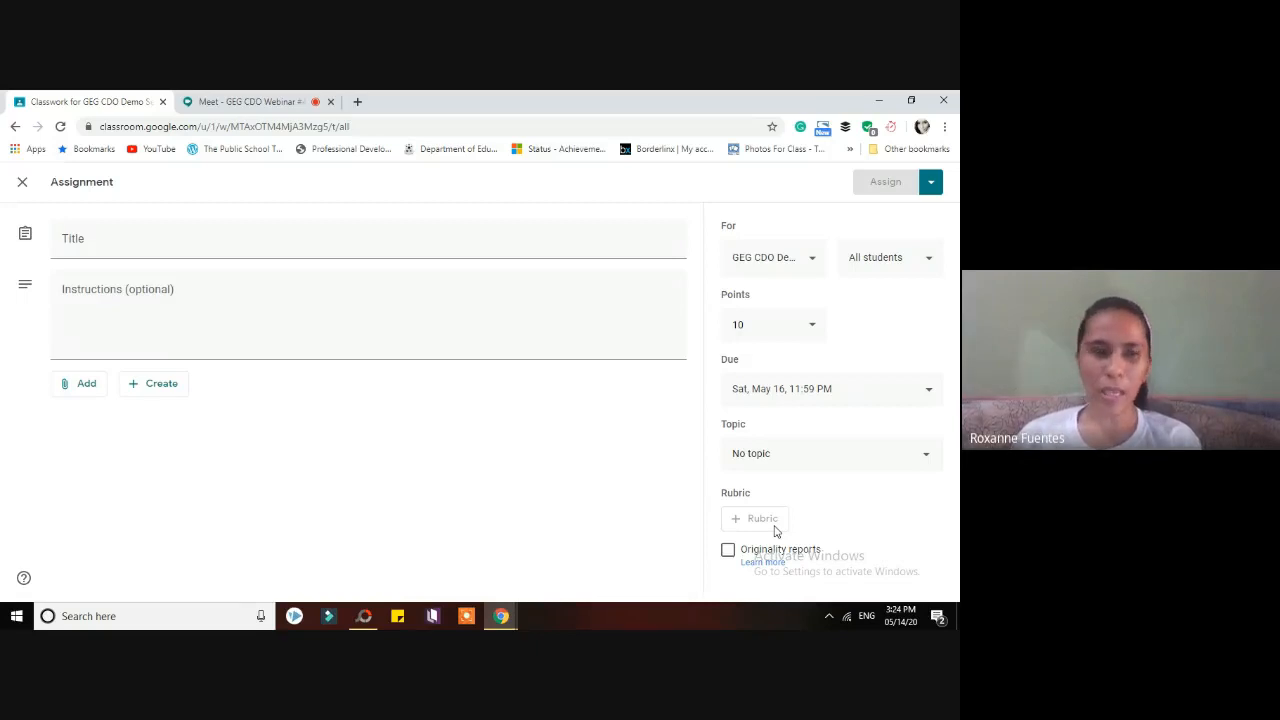
pyautogui.click(728, 551)
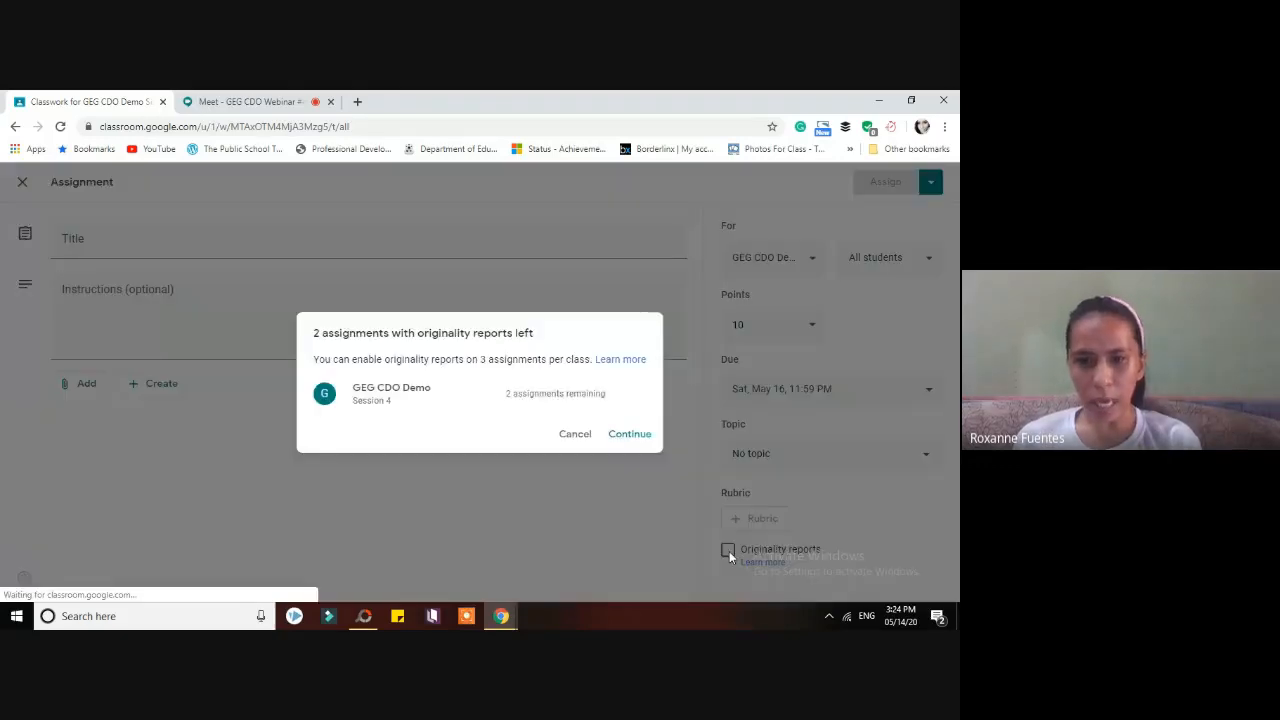
pyautogui.click(577, 436)
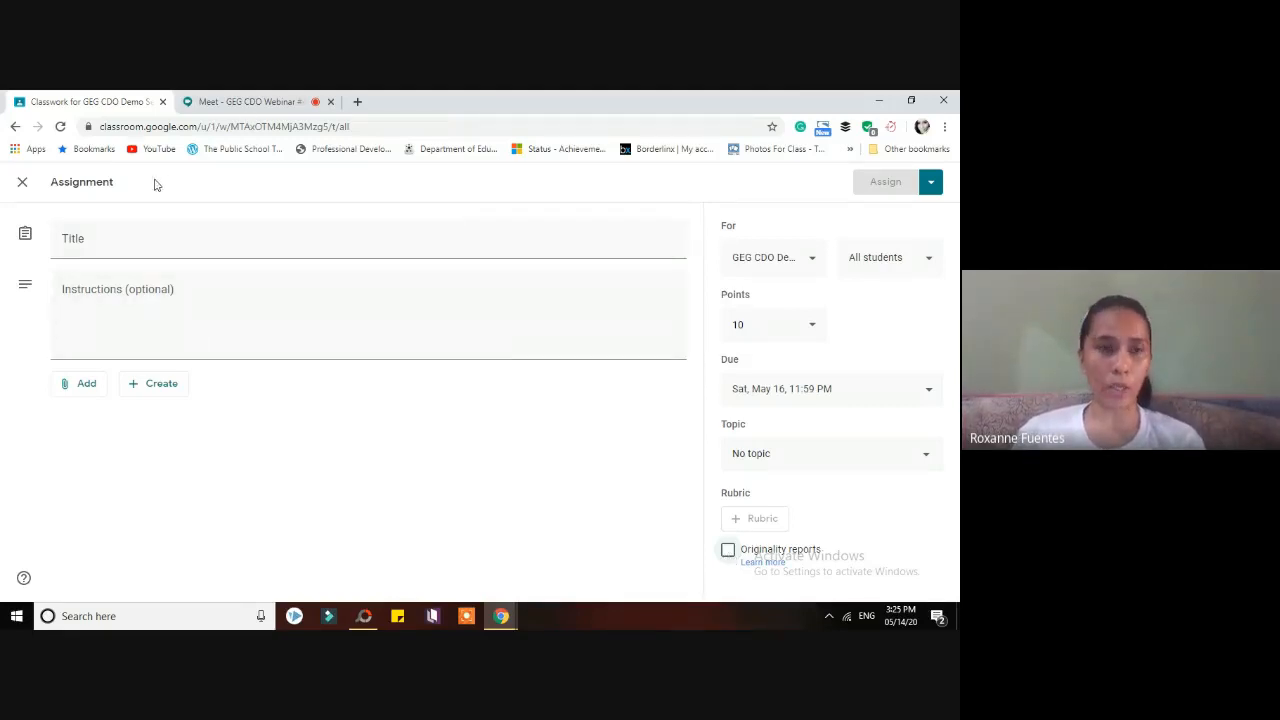
pyautogui.click(21, 185)
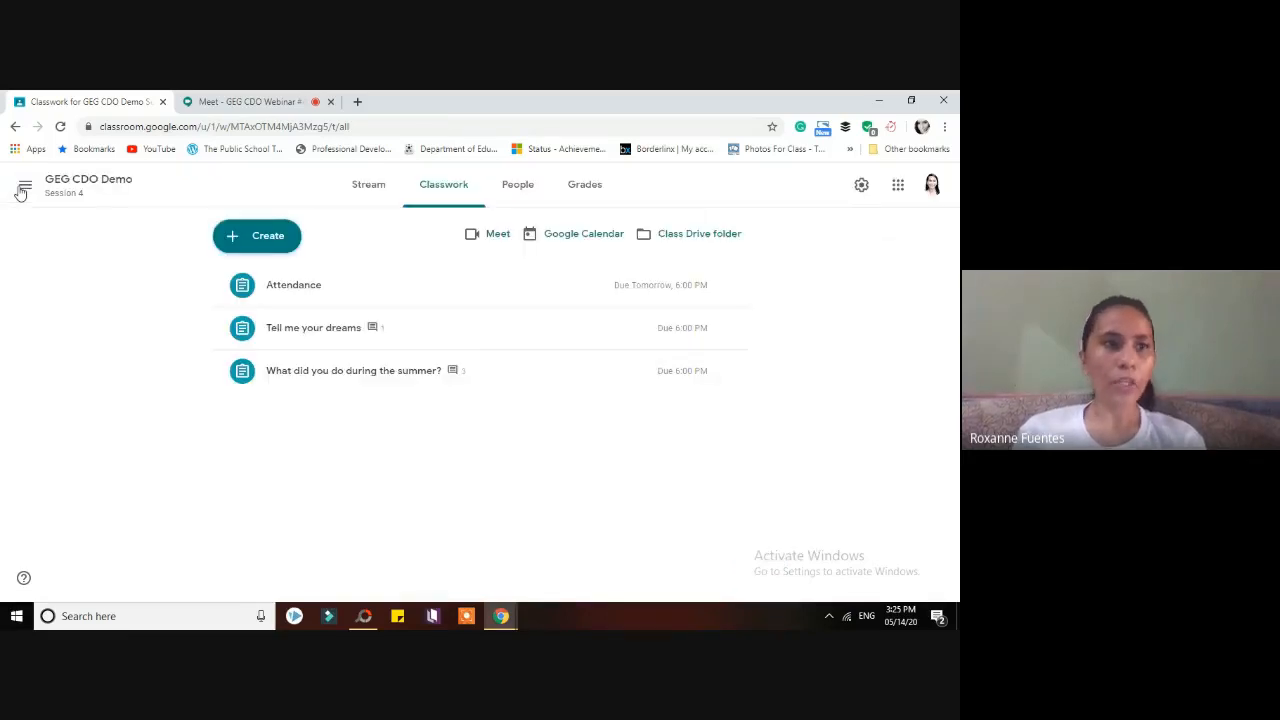
# - Open the 'What did you do during the summer?' assignment from Classwork to see its student work
pyautogui.click(380, 376)
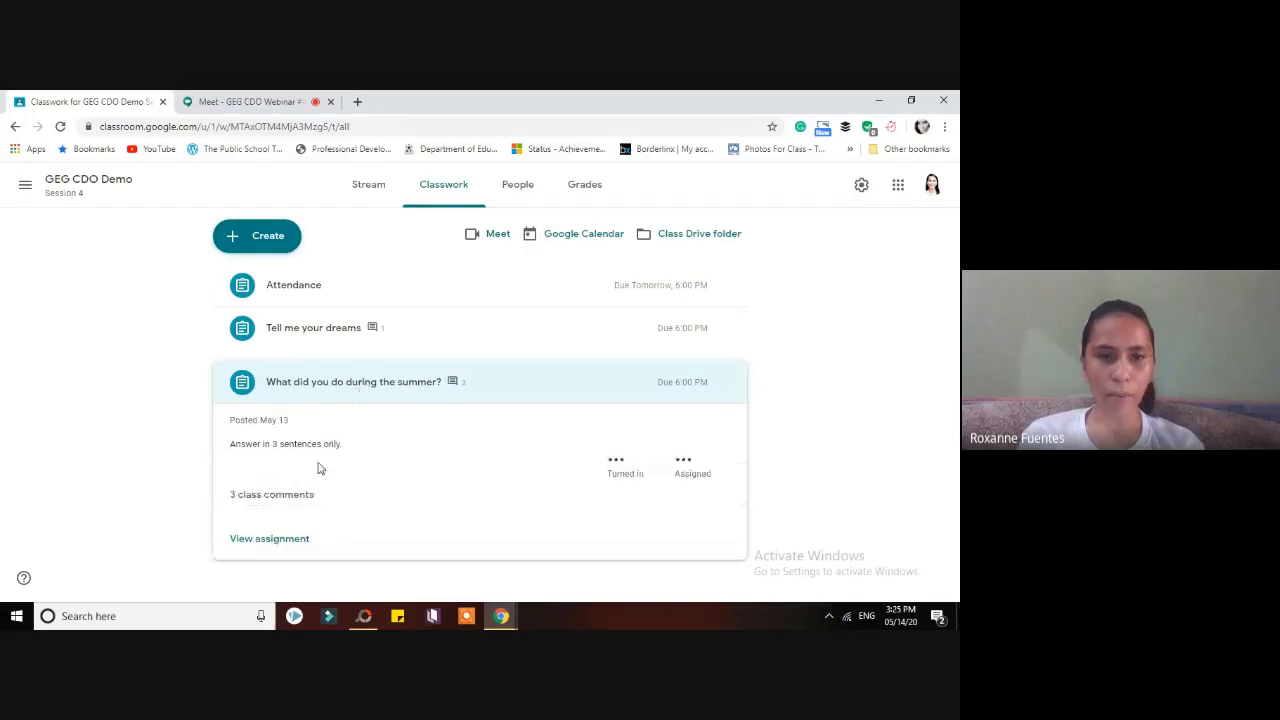
pyautogui.click(288, 540)
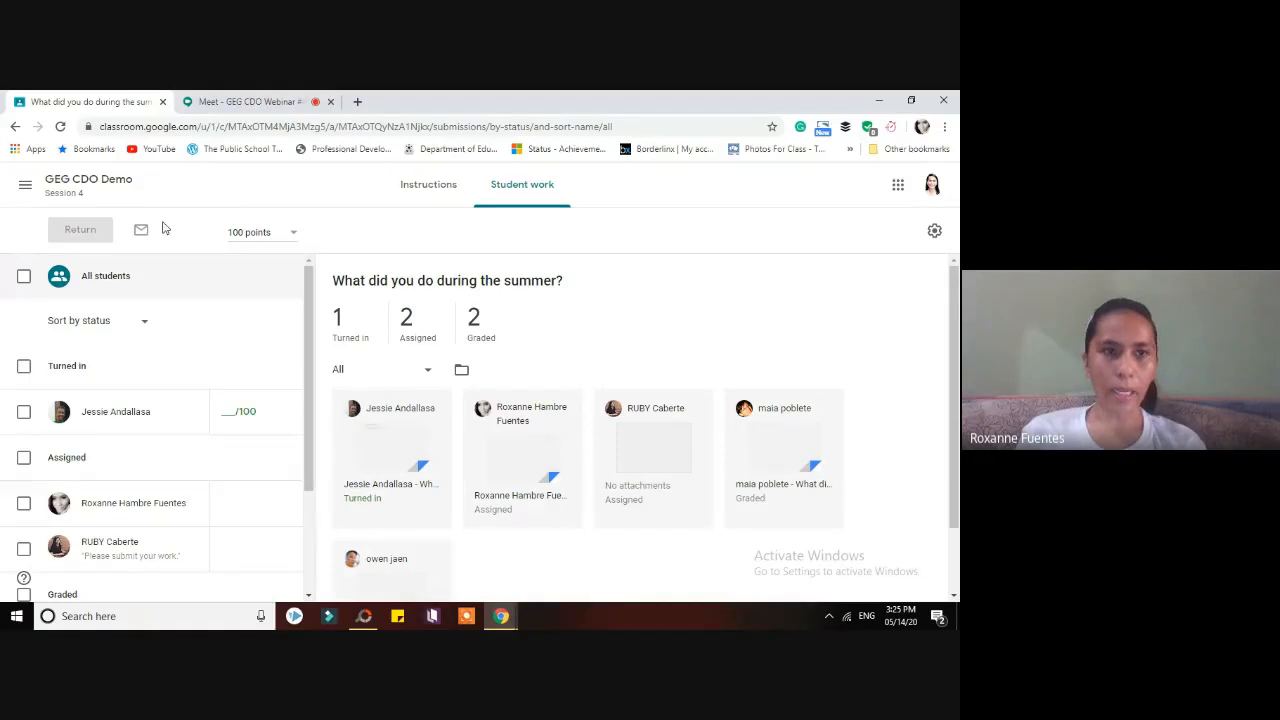
pyautogui.click(441, 199)
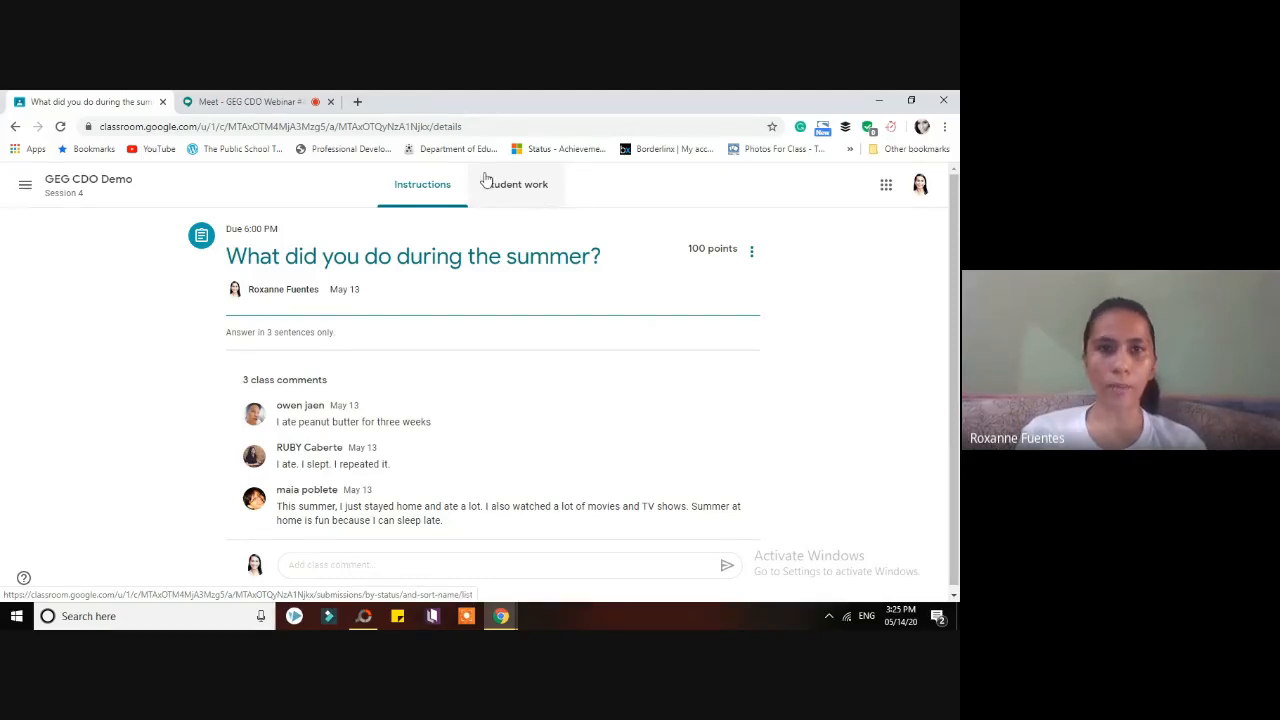
pyautogui.click(281, 105)
pyautogui.click(620, 424)
pyautogui.click(17, 95)
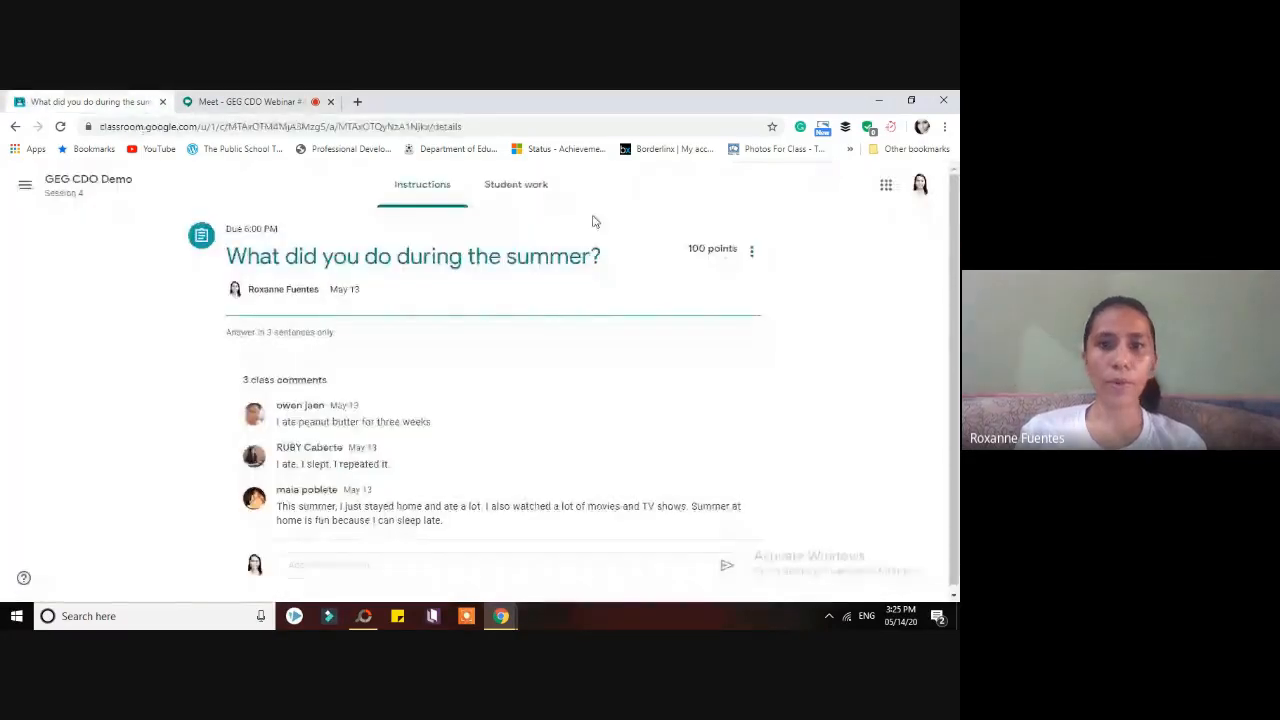
pyautogui.click(530, 194)
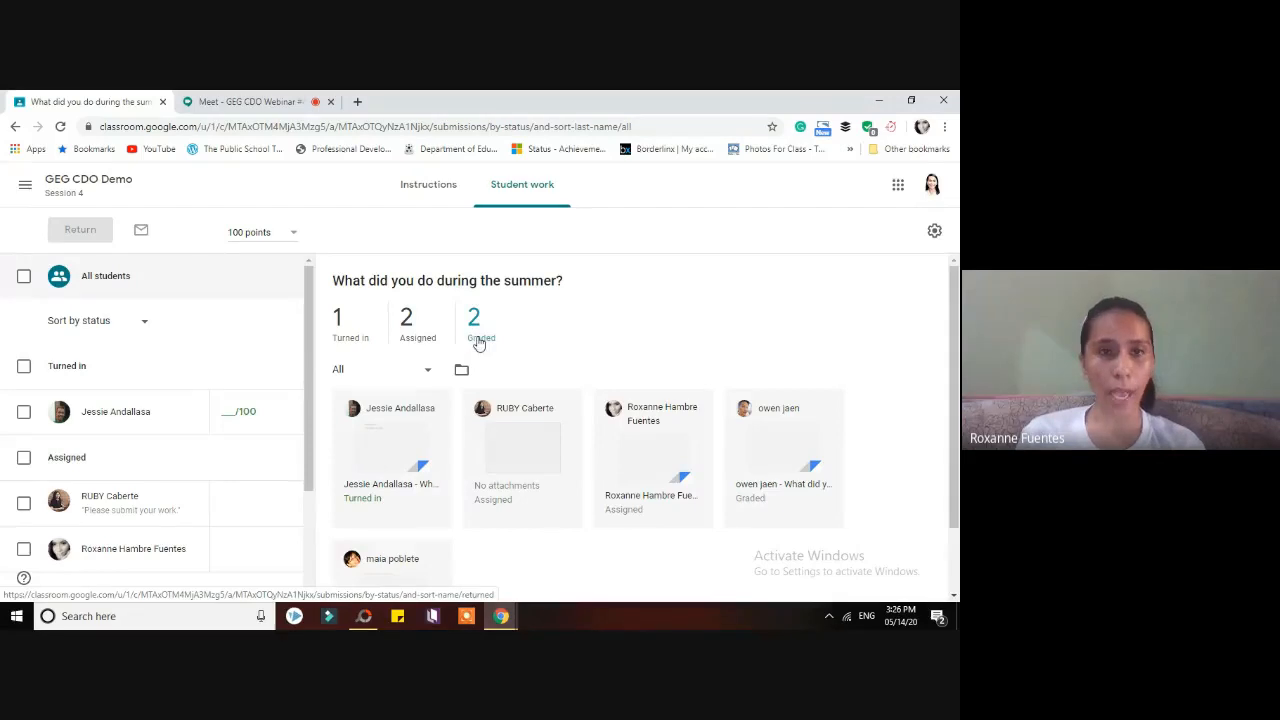
pyautogui.click(289, 101)
pyautogui.click(625, 422)
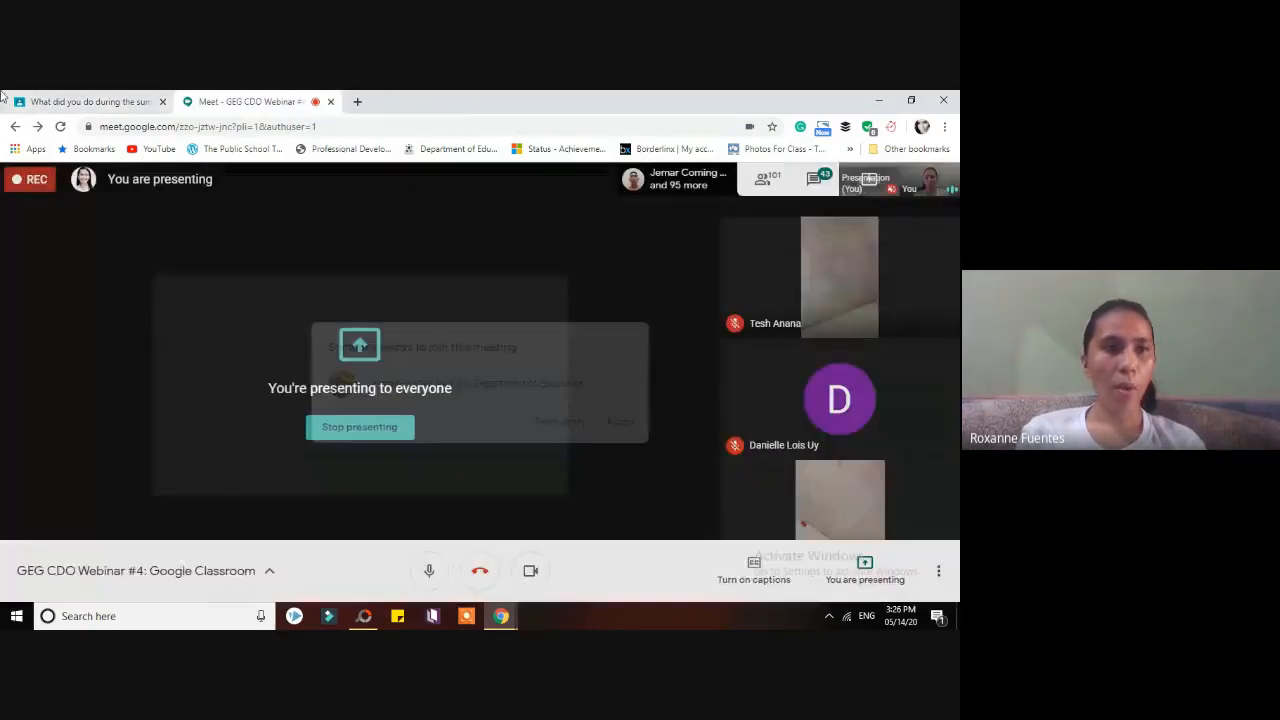
pyautogui.click(27, 97)
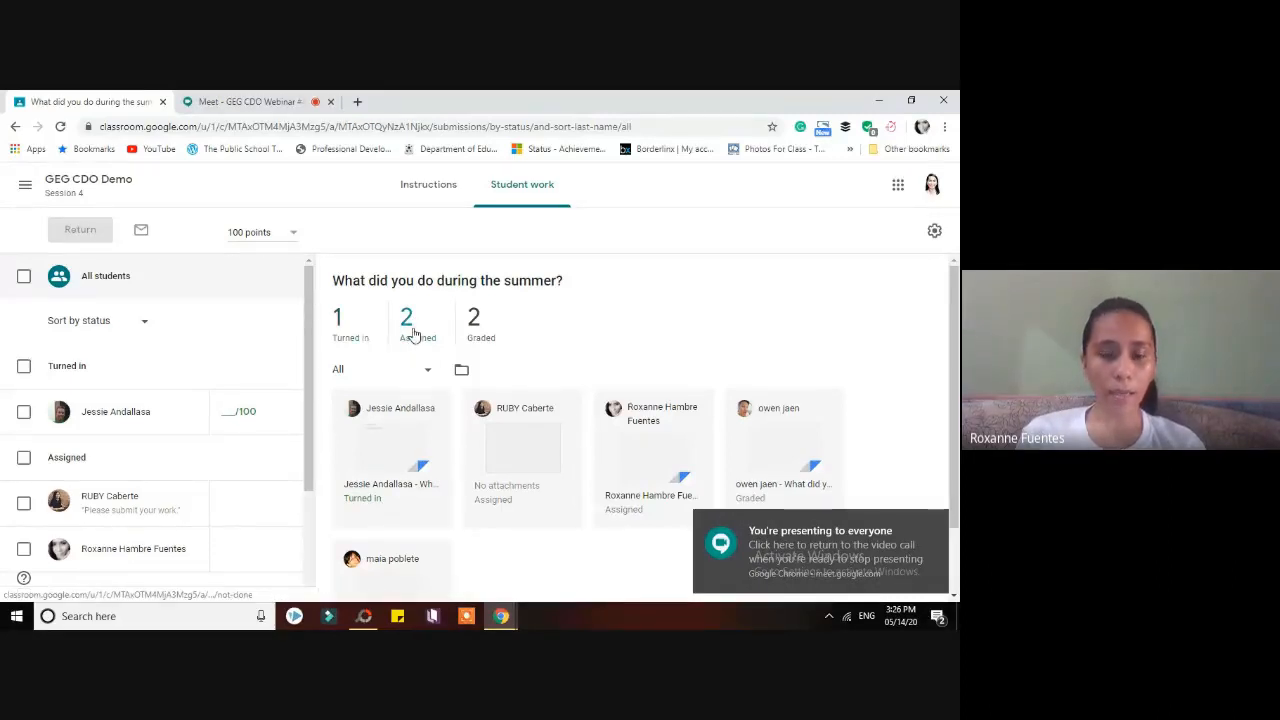
pyautogui.click(939, 518)
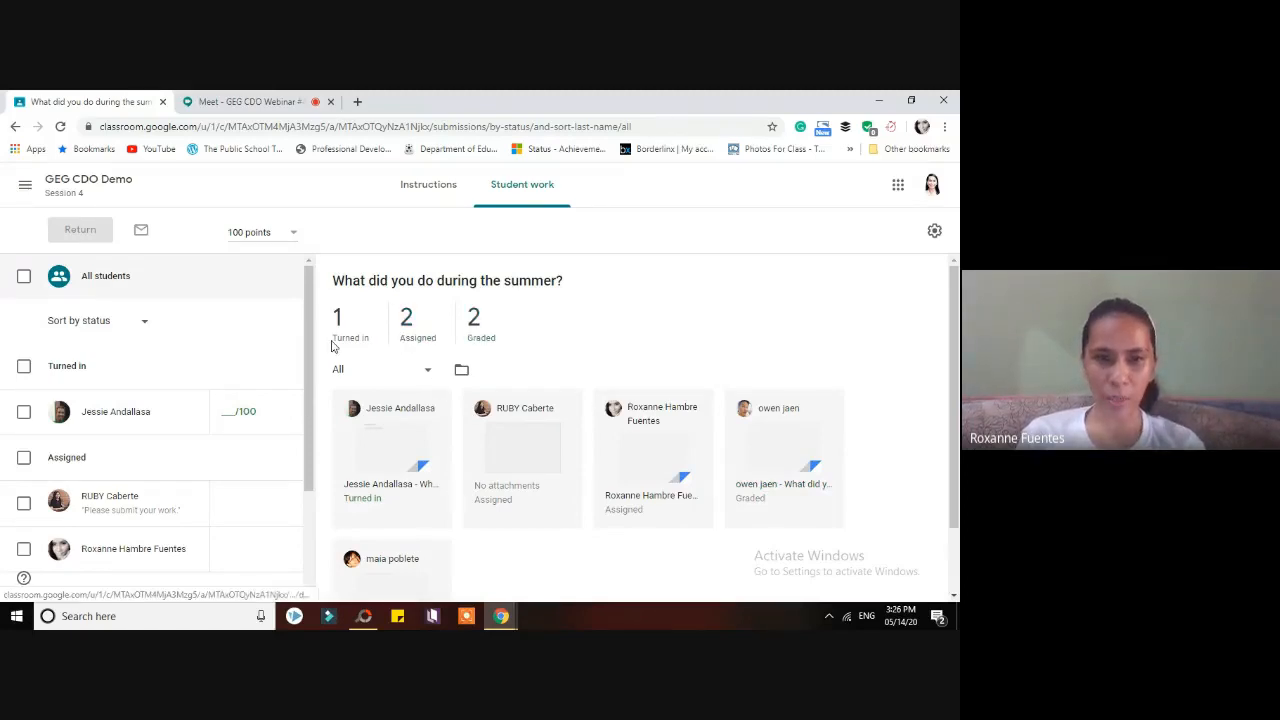
pyautogui.scroll(-1, 955, 435)
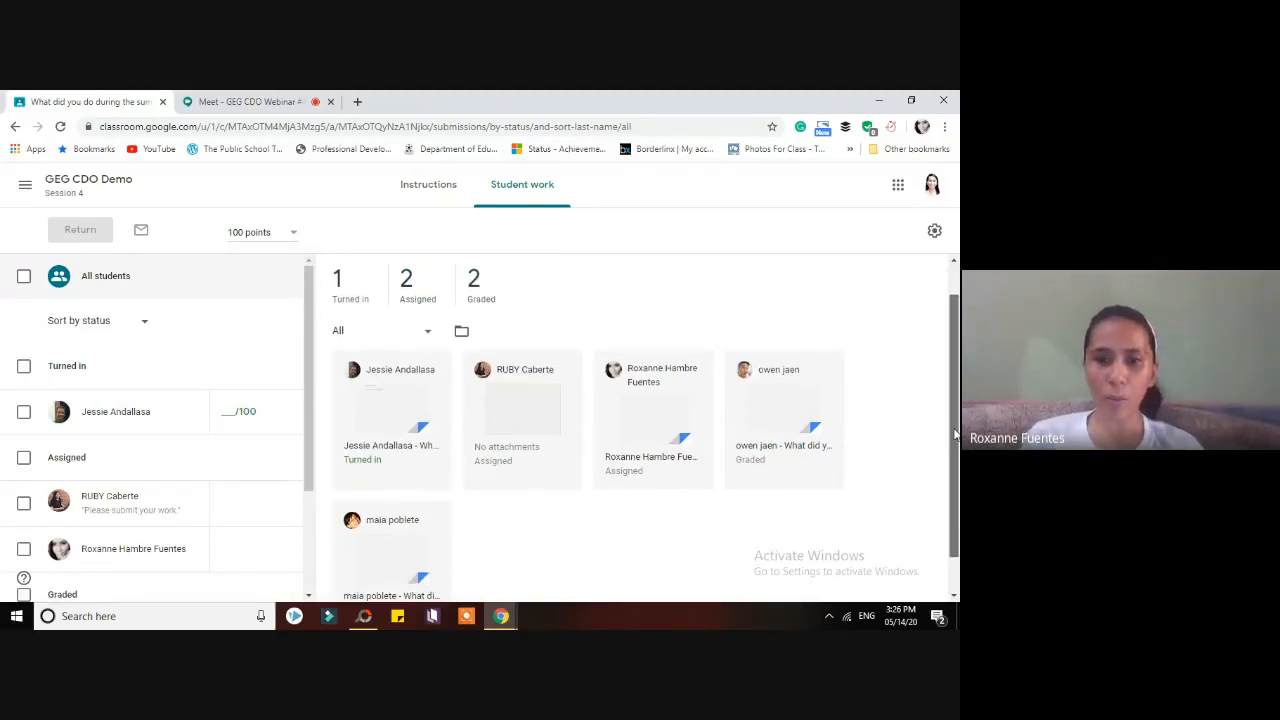
pyautogui.scroll(-1, 955, 435)
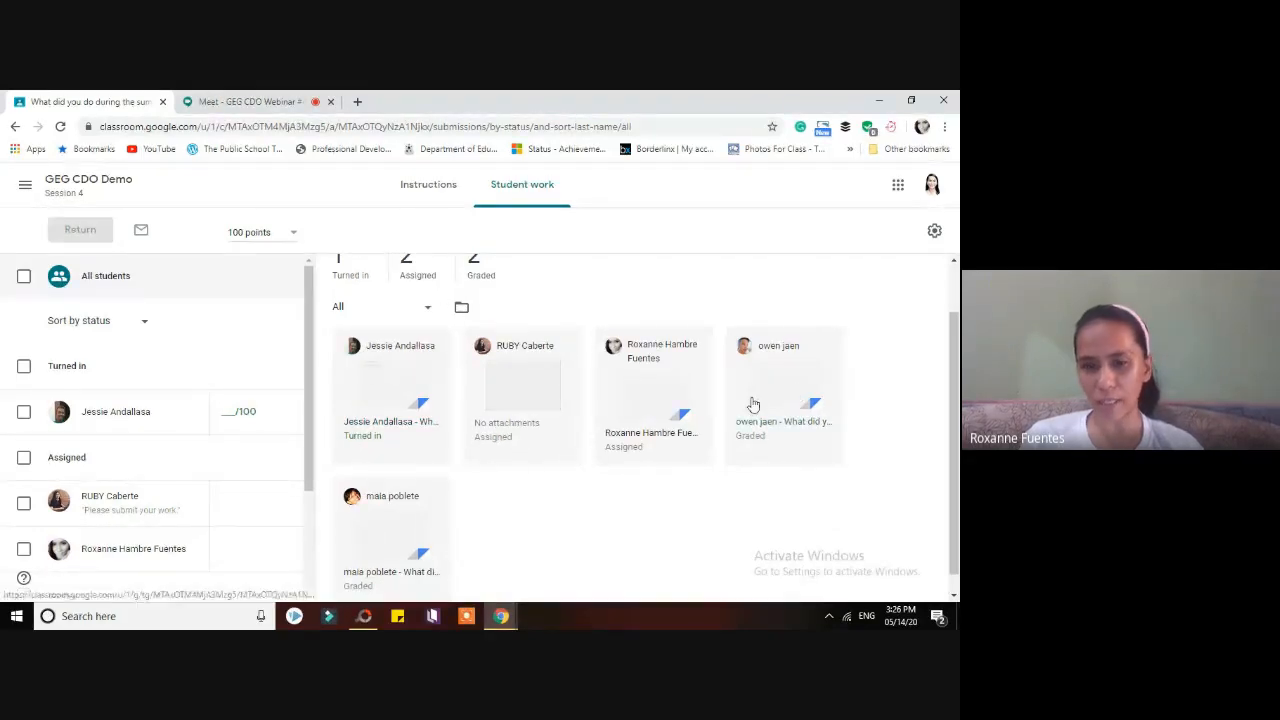
pyautogui.moveTo(955, 403); pyautogui.dragTo(958, 419)
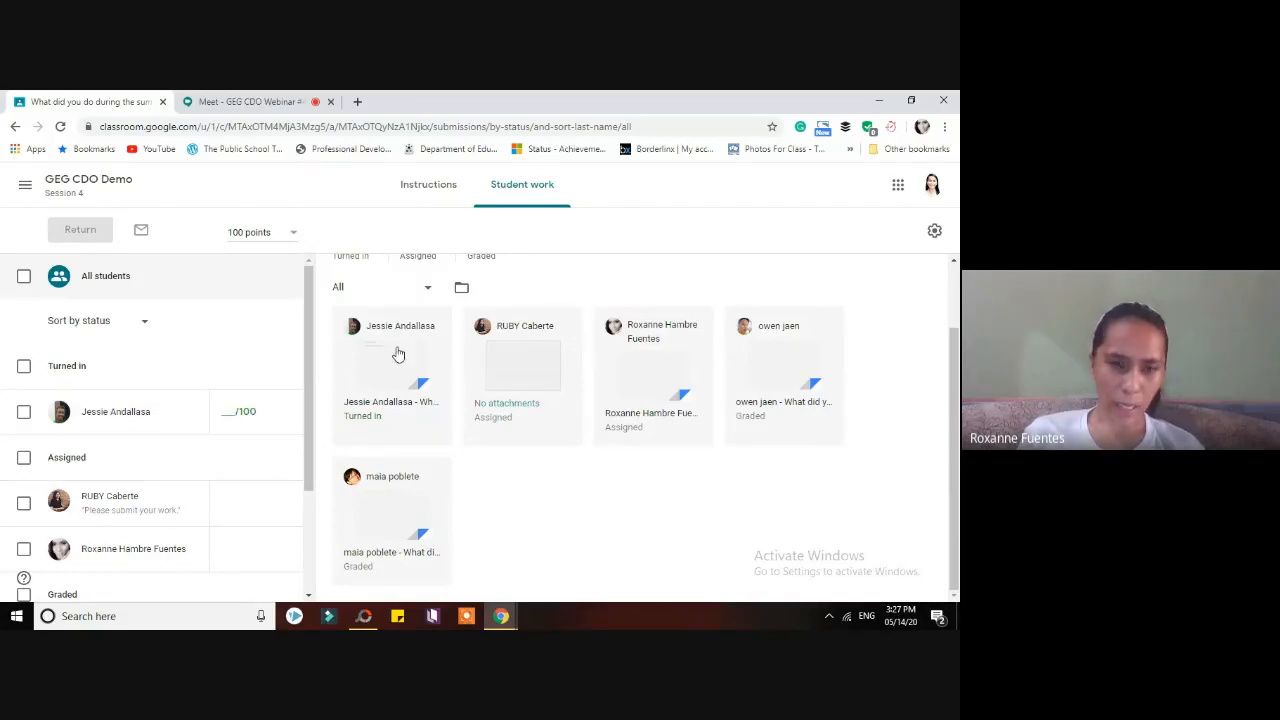
pyautogui.scroll(-1, 307, 418)
pyautogui.moveTo(307, 418); pyautogui.dragTo(300, 531)
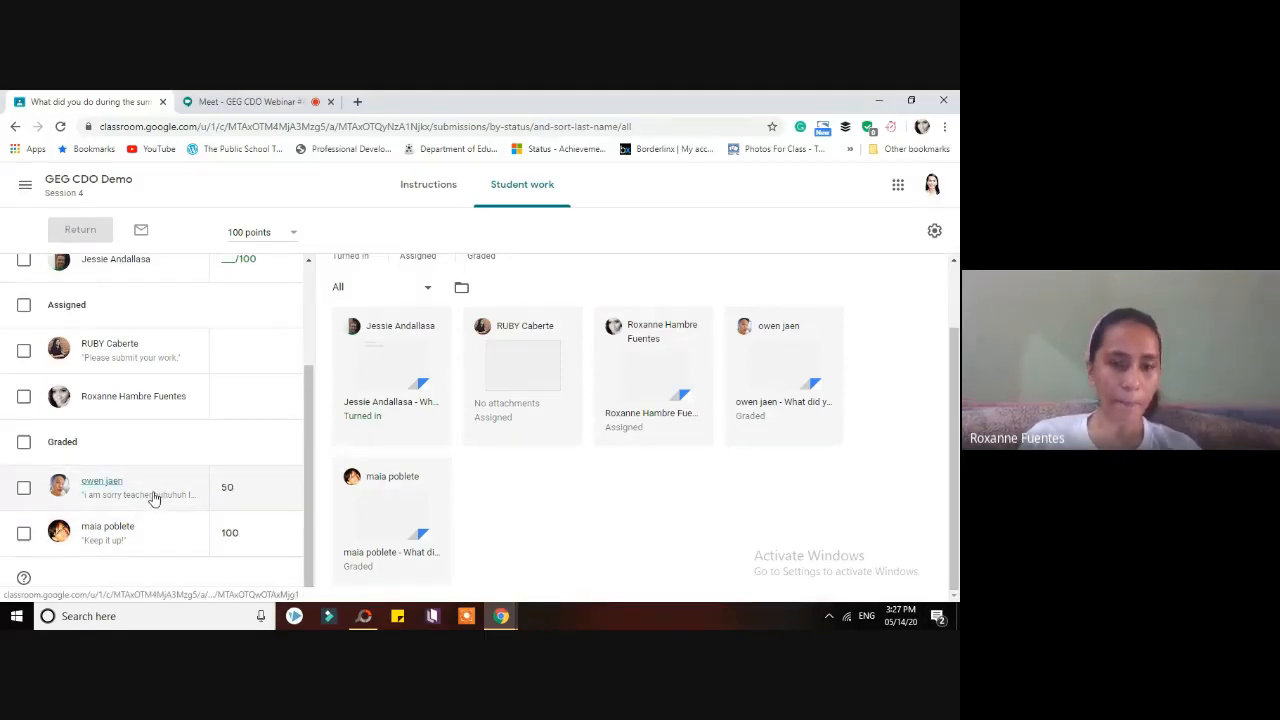
# - Delete the student's private reply on the submission graded 50
pyautogui.click(107, 527)
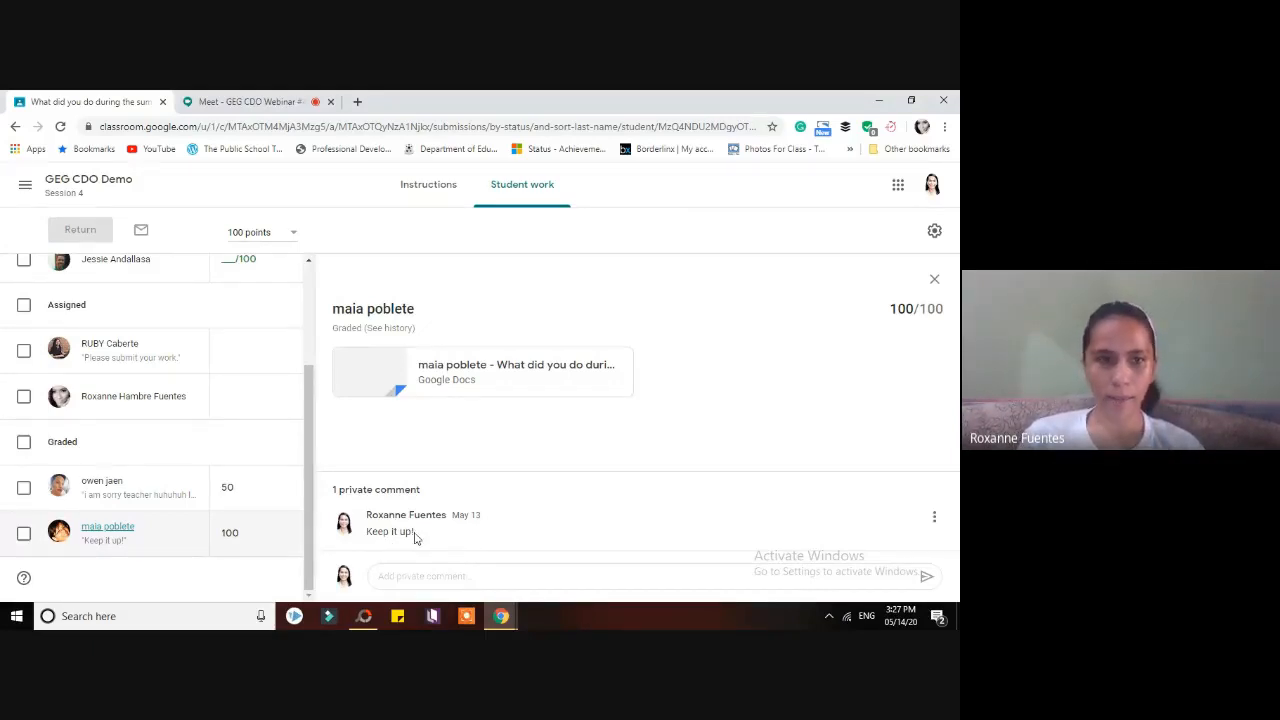
pyautogui.click(157, 487)
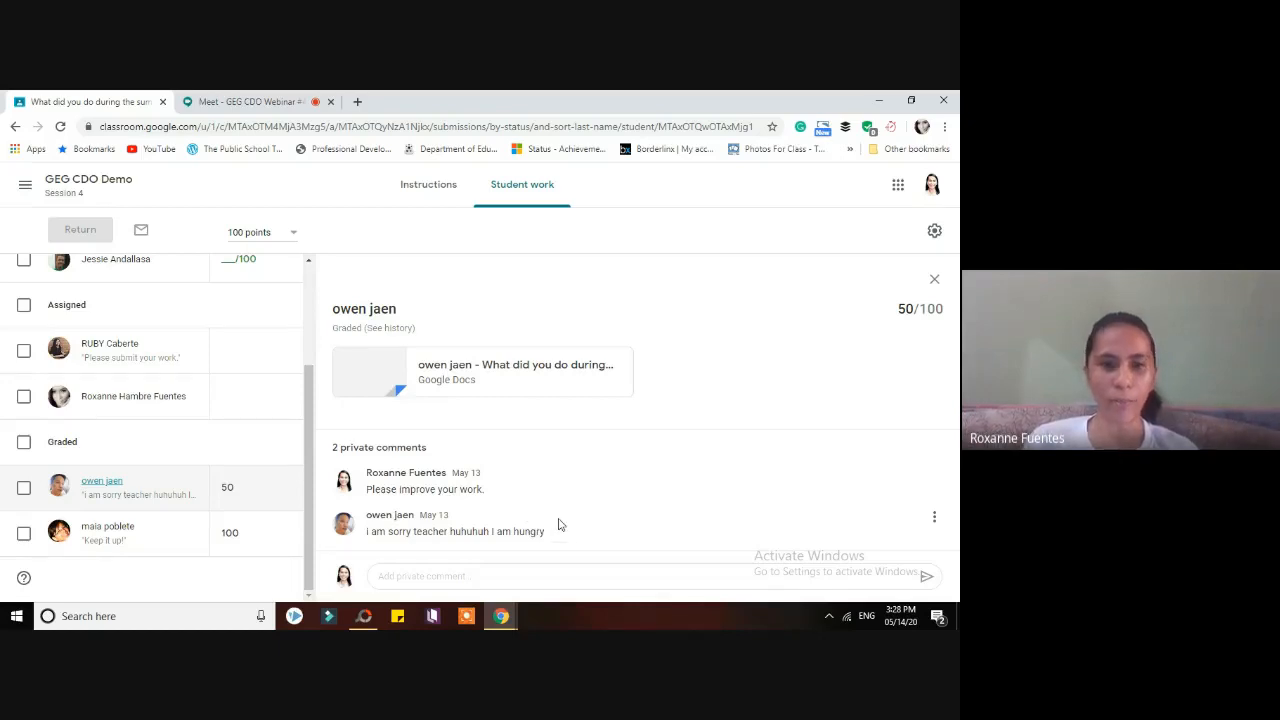
pyautogui.click(935, 517)
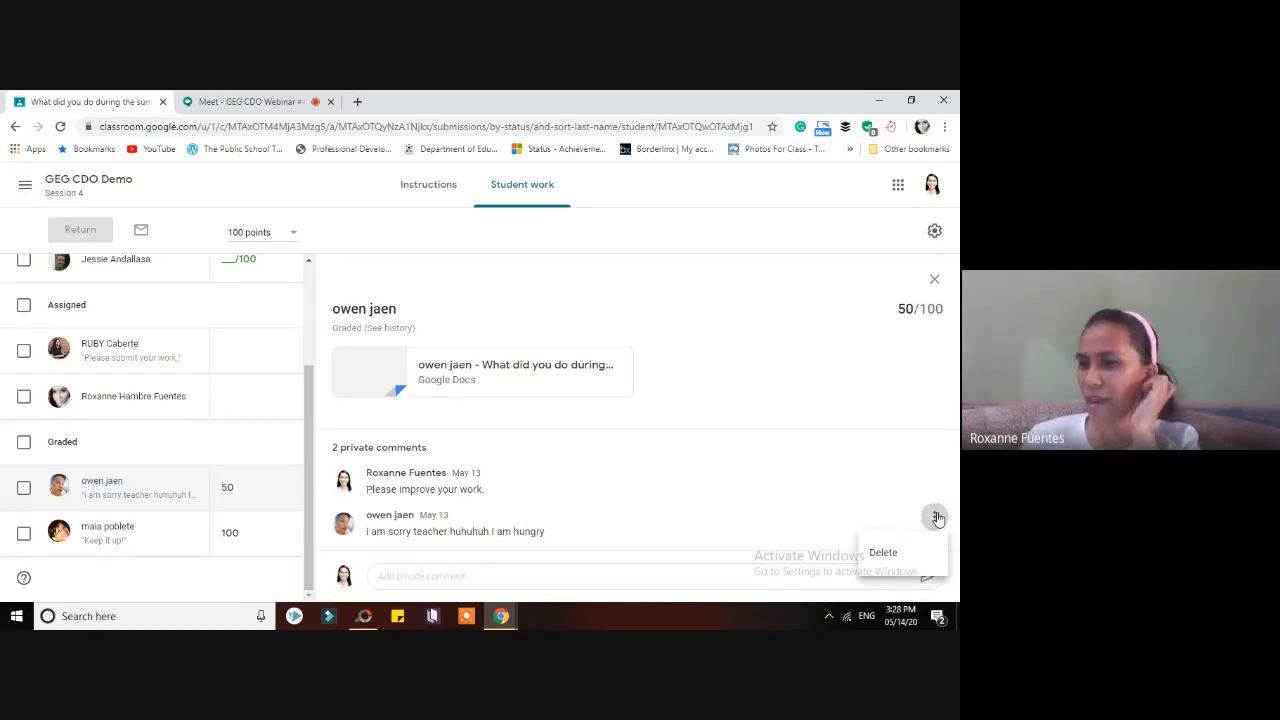
pyautogui.click(884, 553)
pyautogui.click(576, 422)
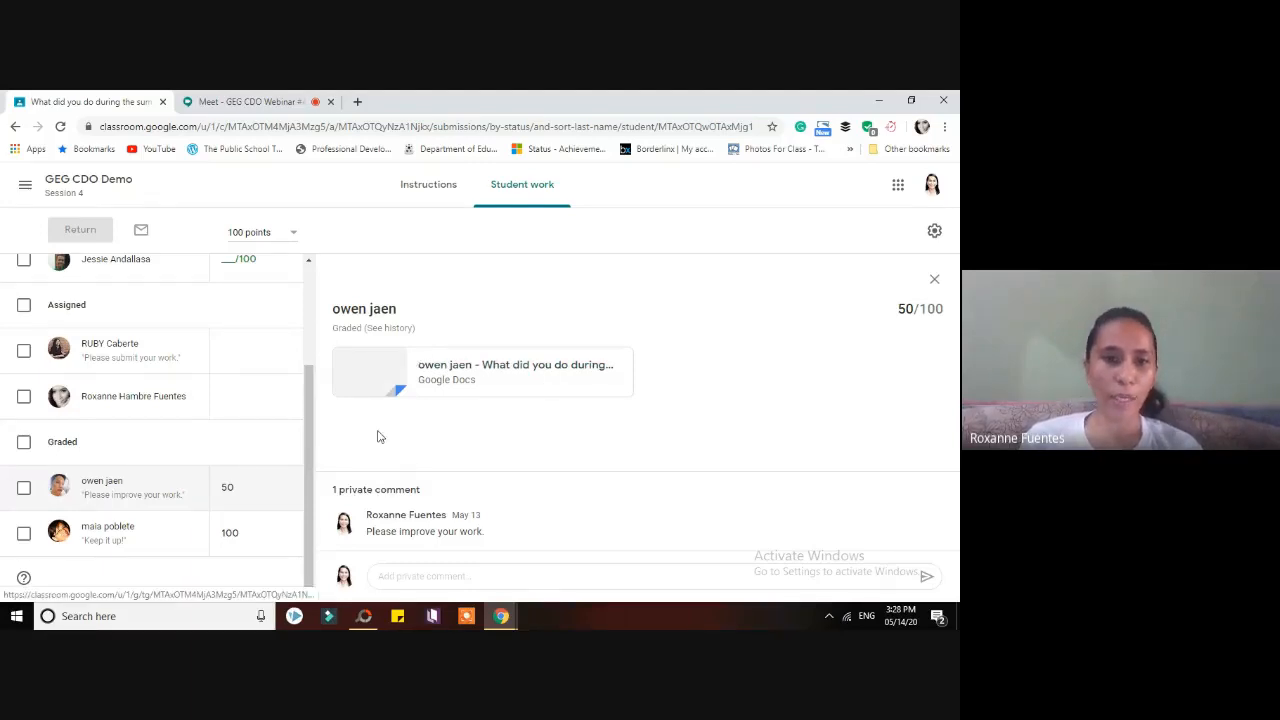
# - Return to the submission graded 100/100
pyautogui.click(147, 547)
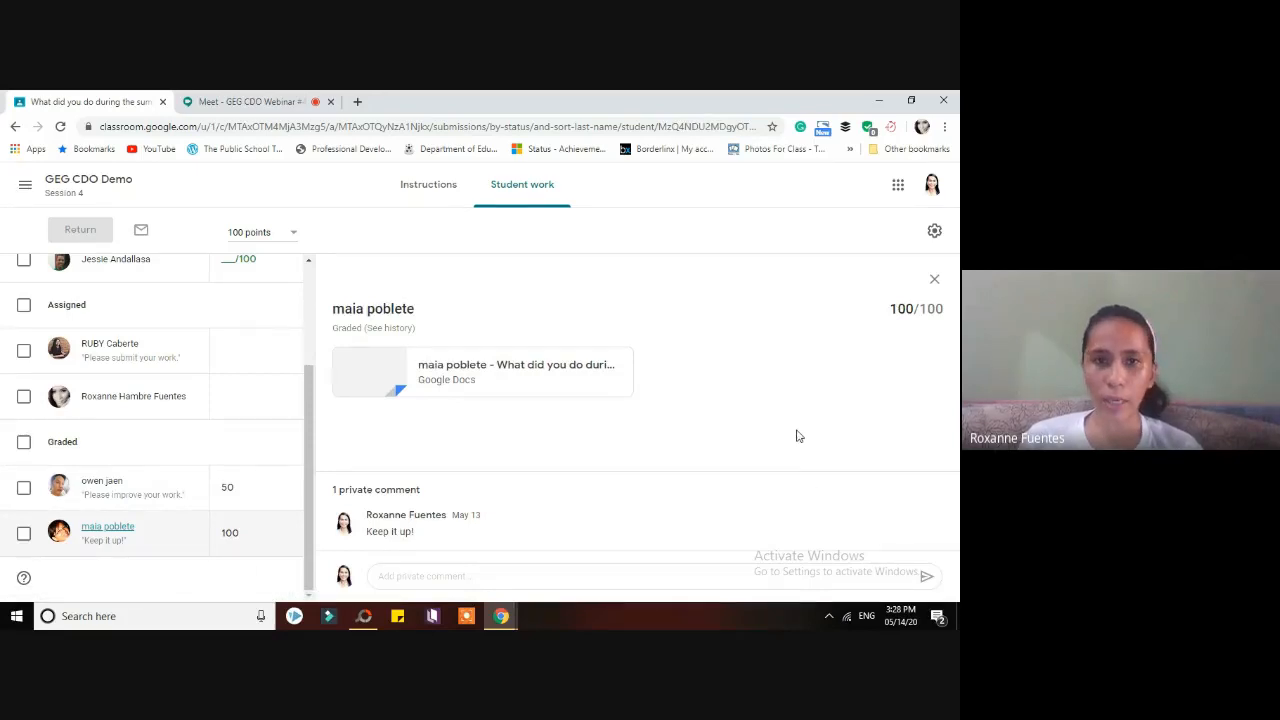
pyautogui.scroll(2, 304, 413)
pyautogui.scroll(-2, 310, 468)
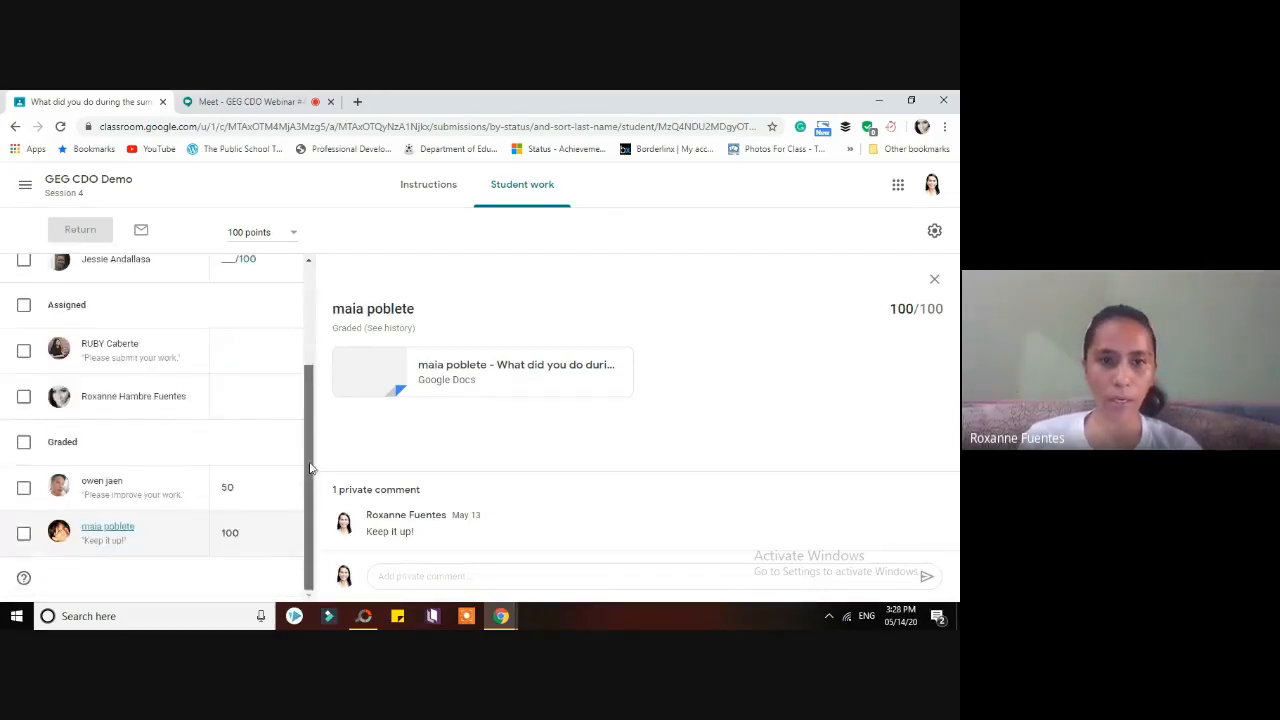
pyautogui.click(483, 371)
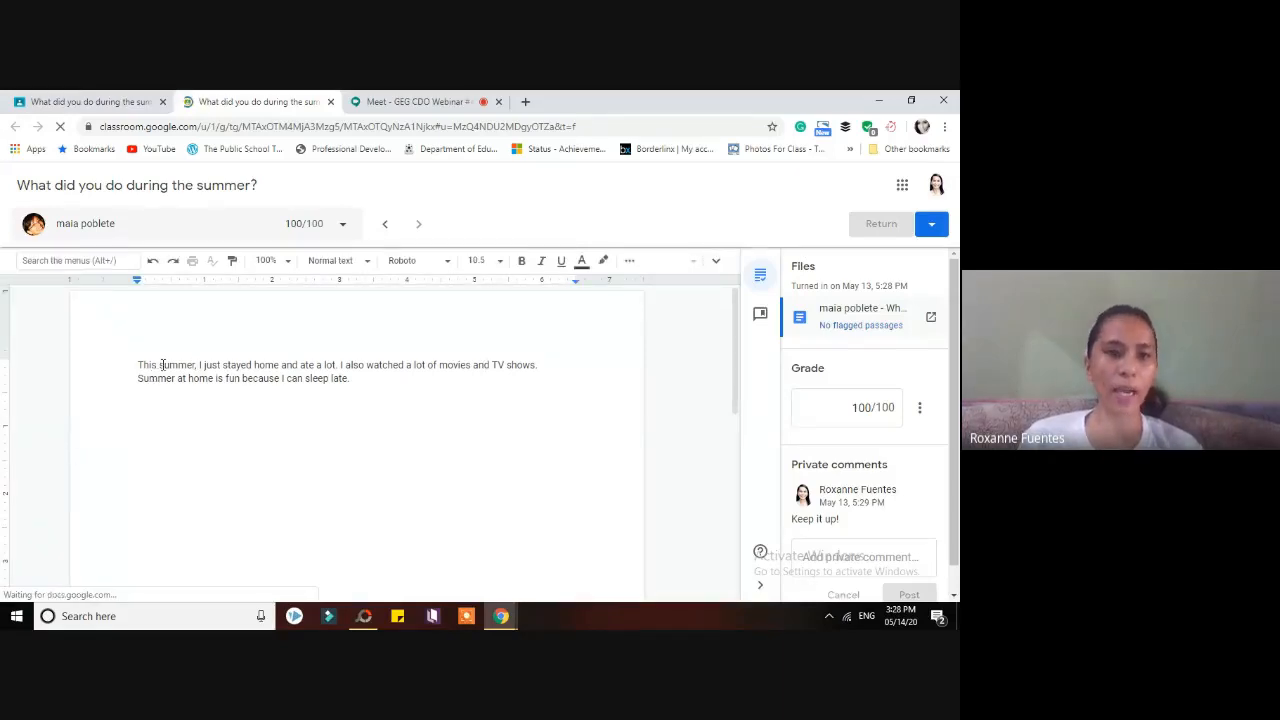
pyautogui.moveTo(300, 365); pyautogui.dragTo(502, 376)
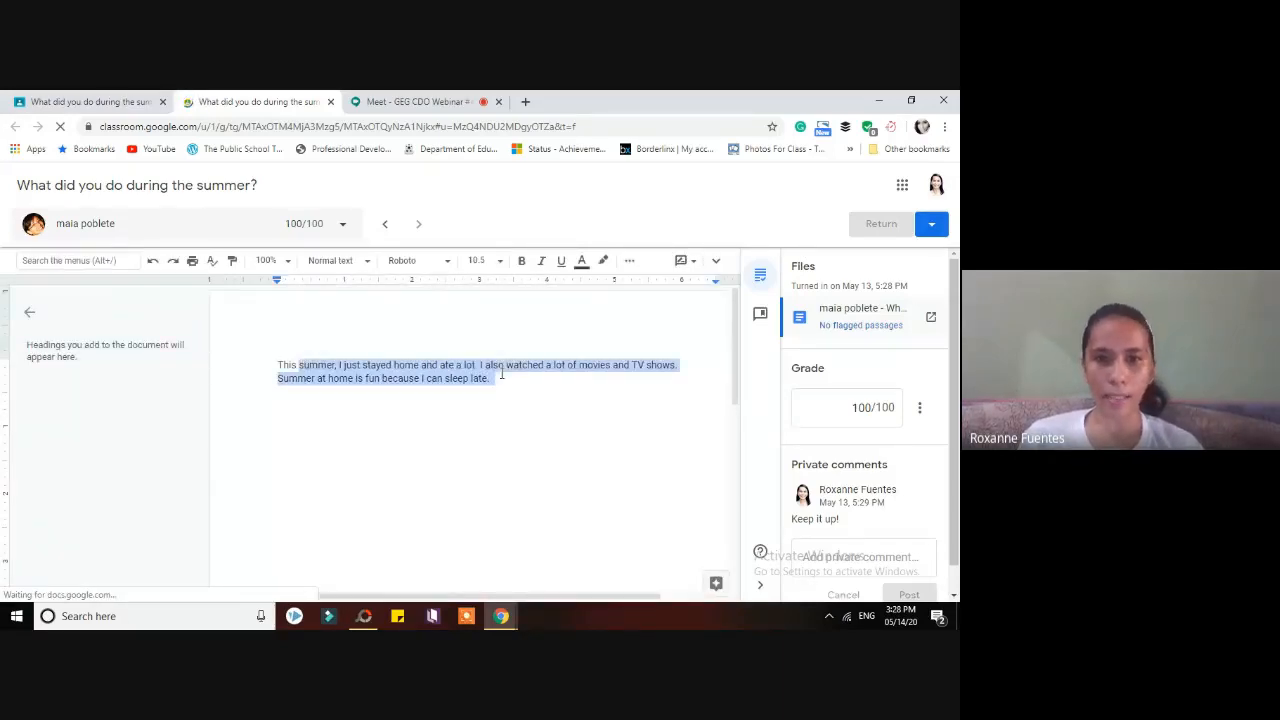
pyautogui.click(533, 410)
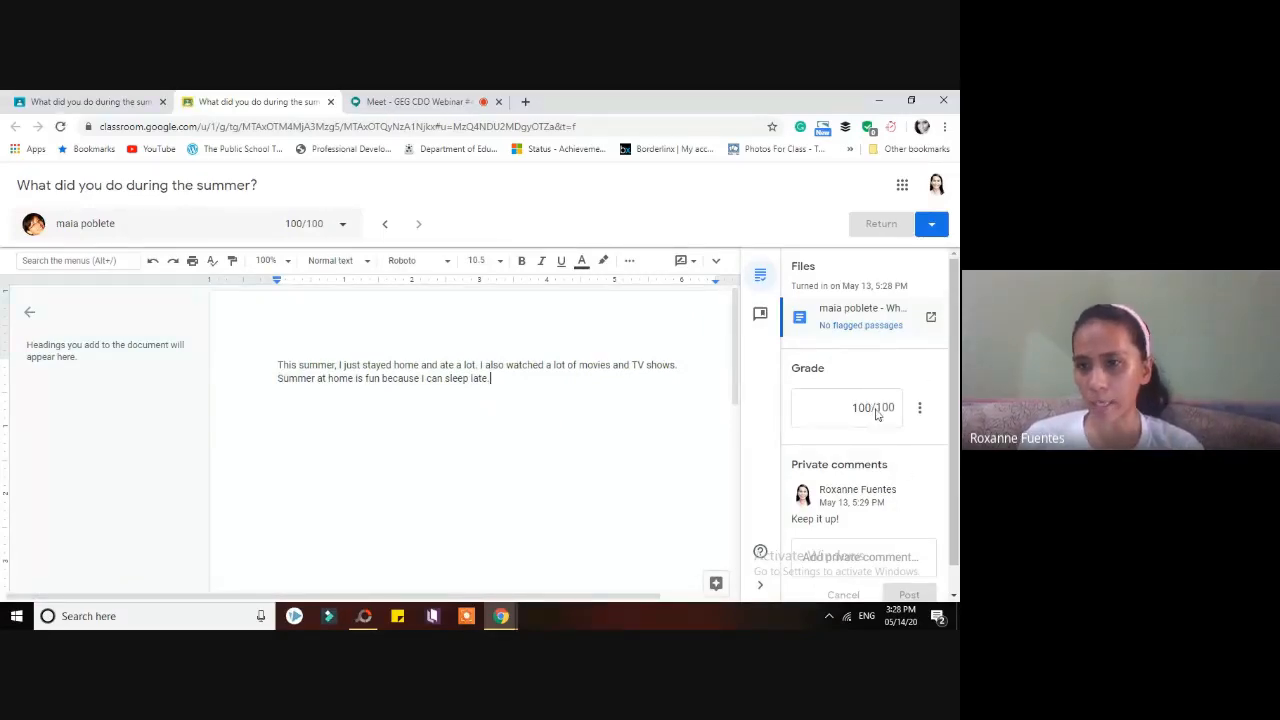
pyautogui.click(878, 413)
pyautogui.click(919, 407)
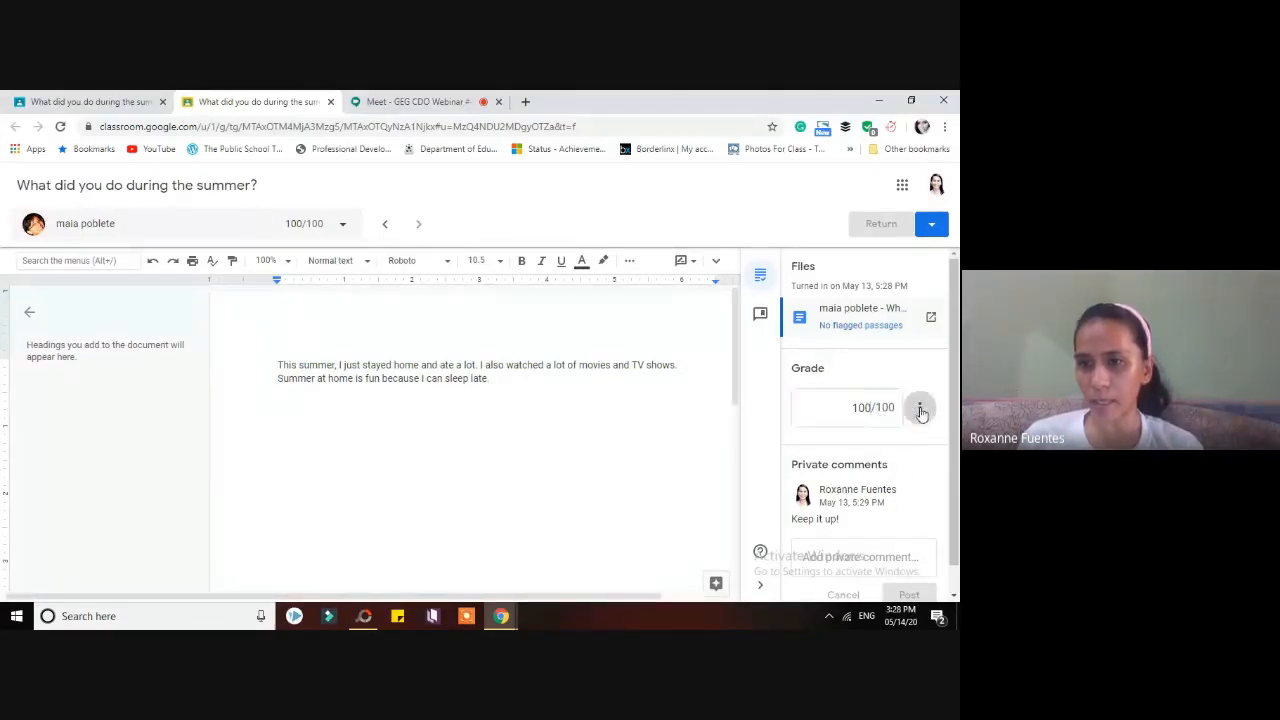
pyautogui.click(917, 377)
pyautogui.scroll(-1, 943, 449)
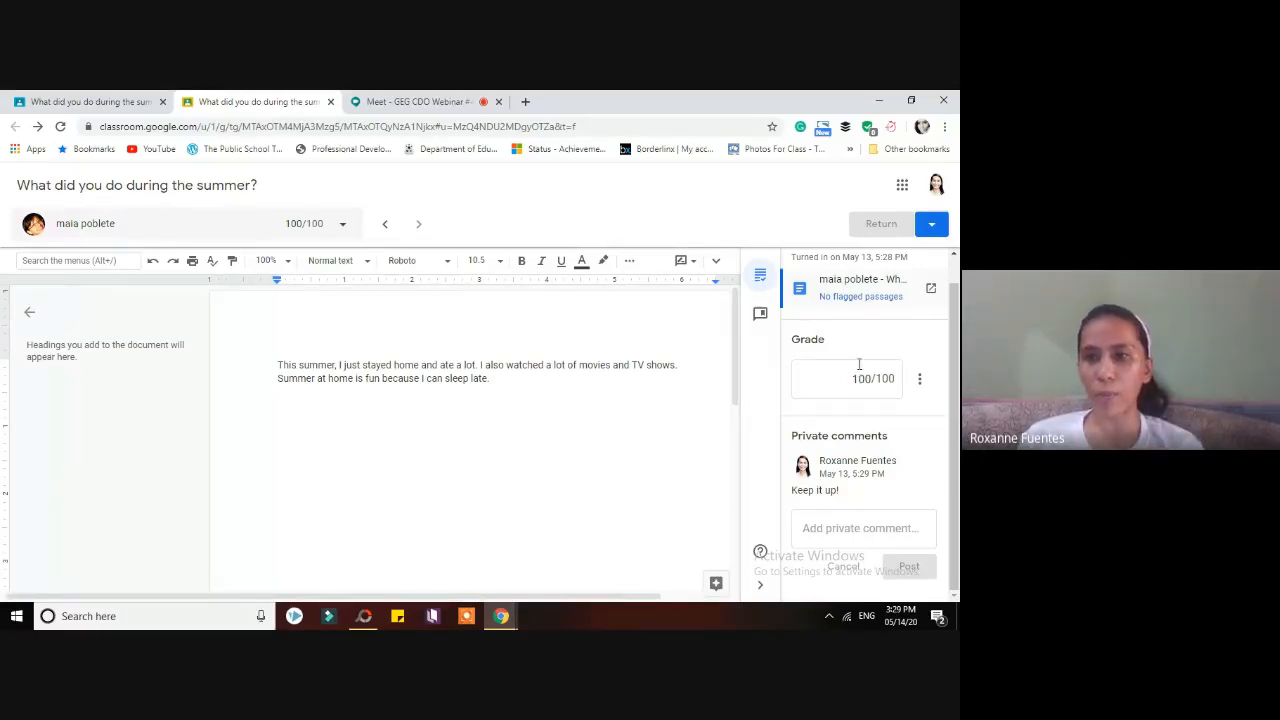
pyautogui.scroll(1, 955, 313)
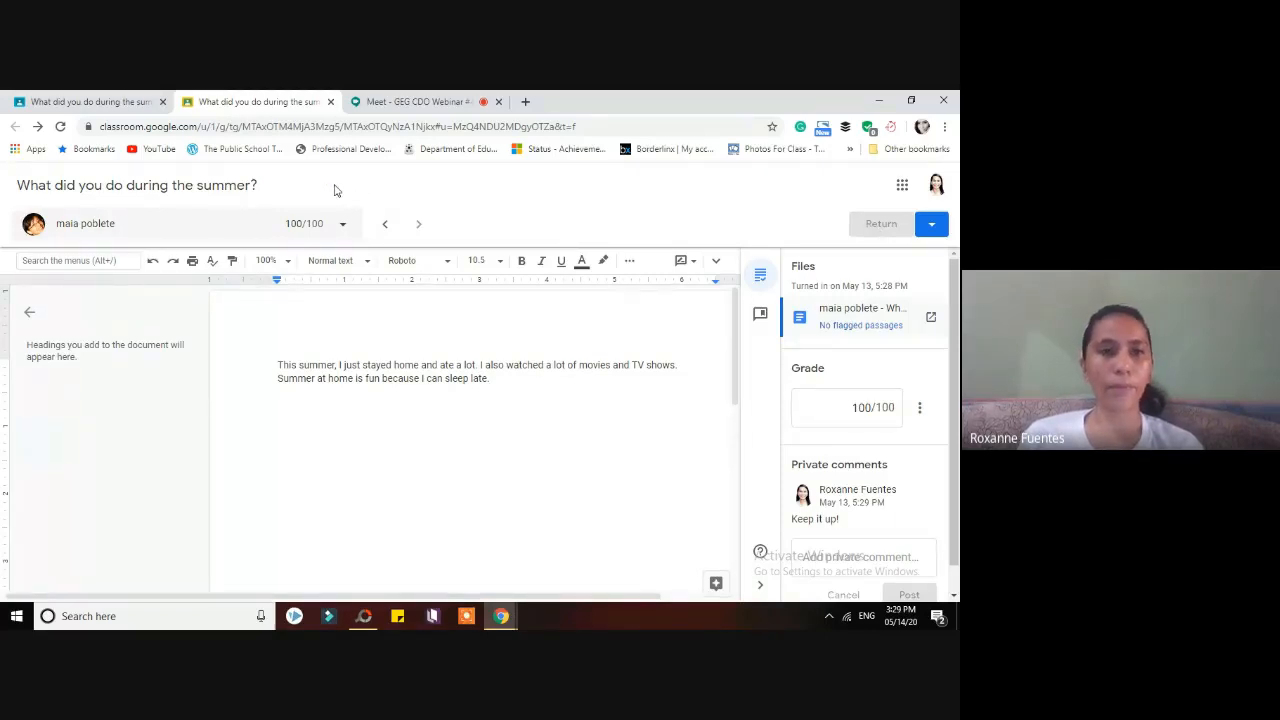
pyautogui.click(331, 102)
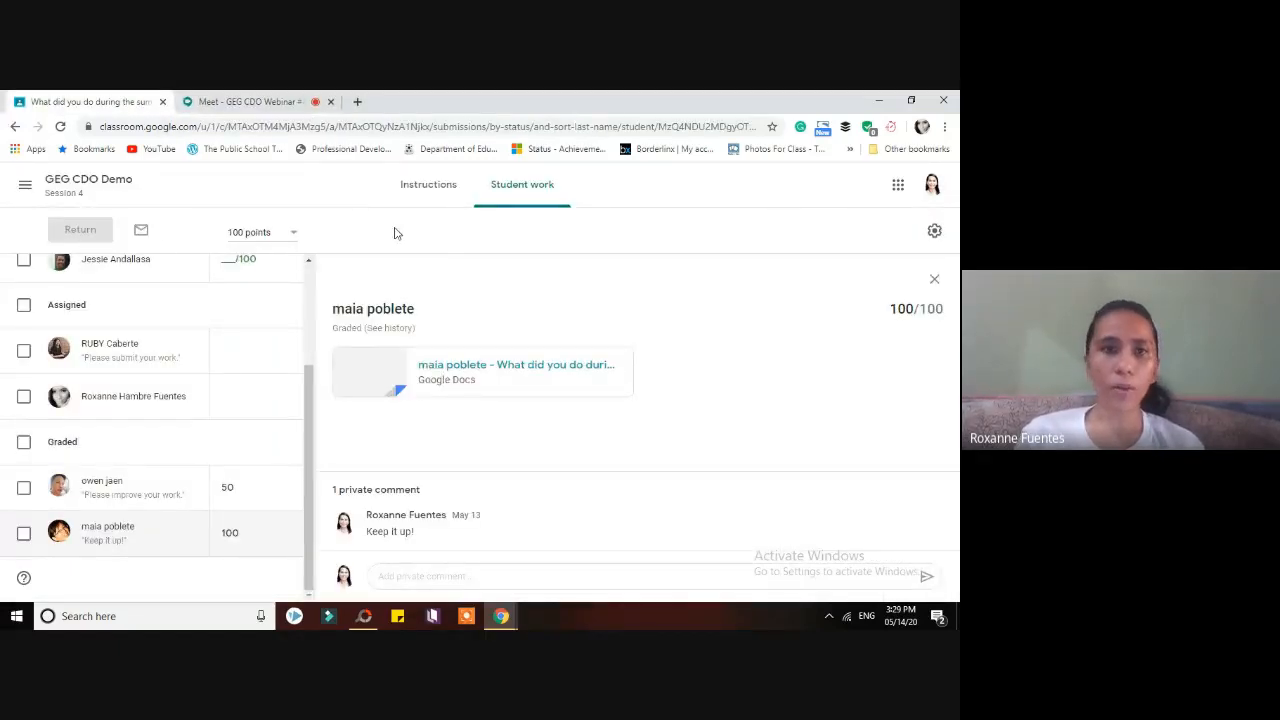
# - Restore and resize the teacher window so it sits beside the student's window
pyautogui.click(910, 101)
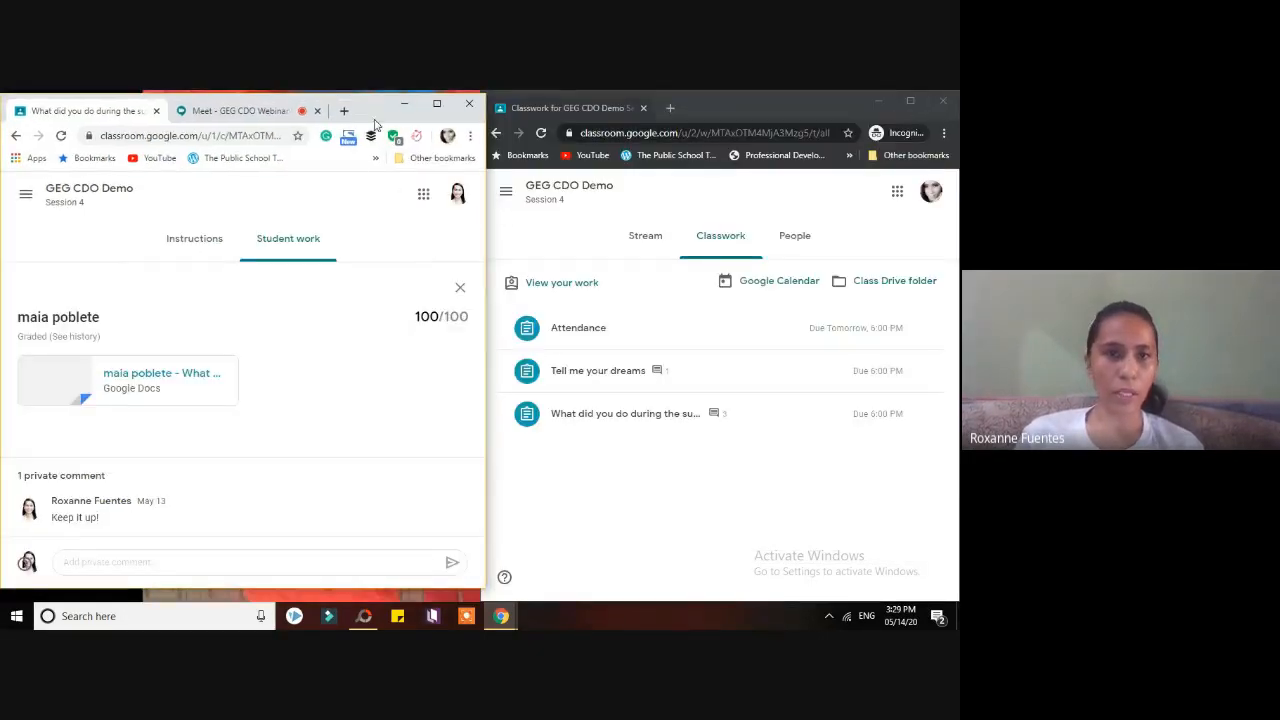
pyautogui.click(605, 101)
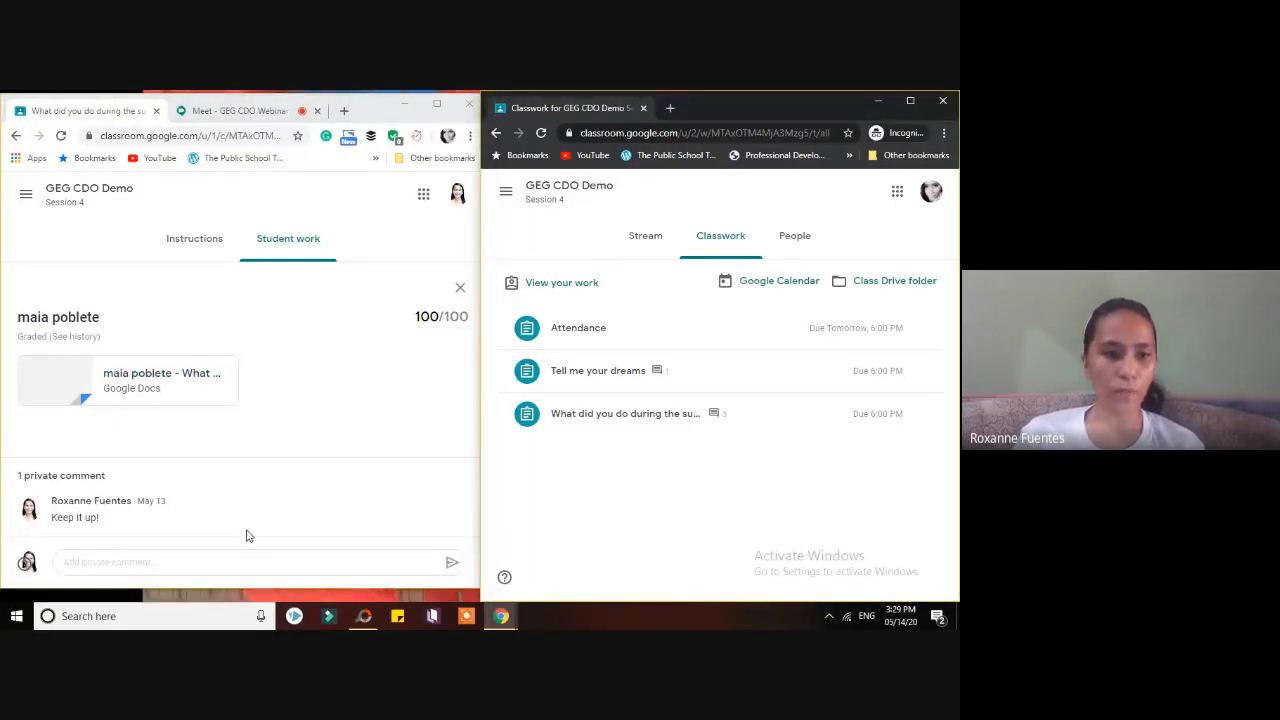
pyautogui.moveTo(258, 590); pyautogui.dragTo(258, 606)
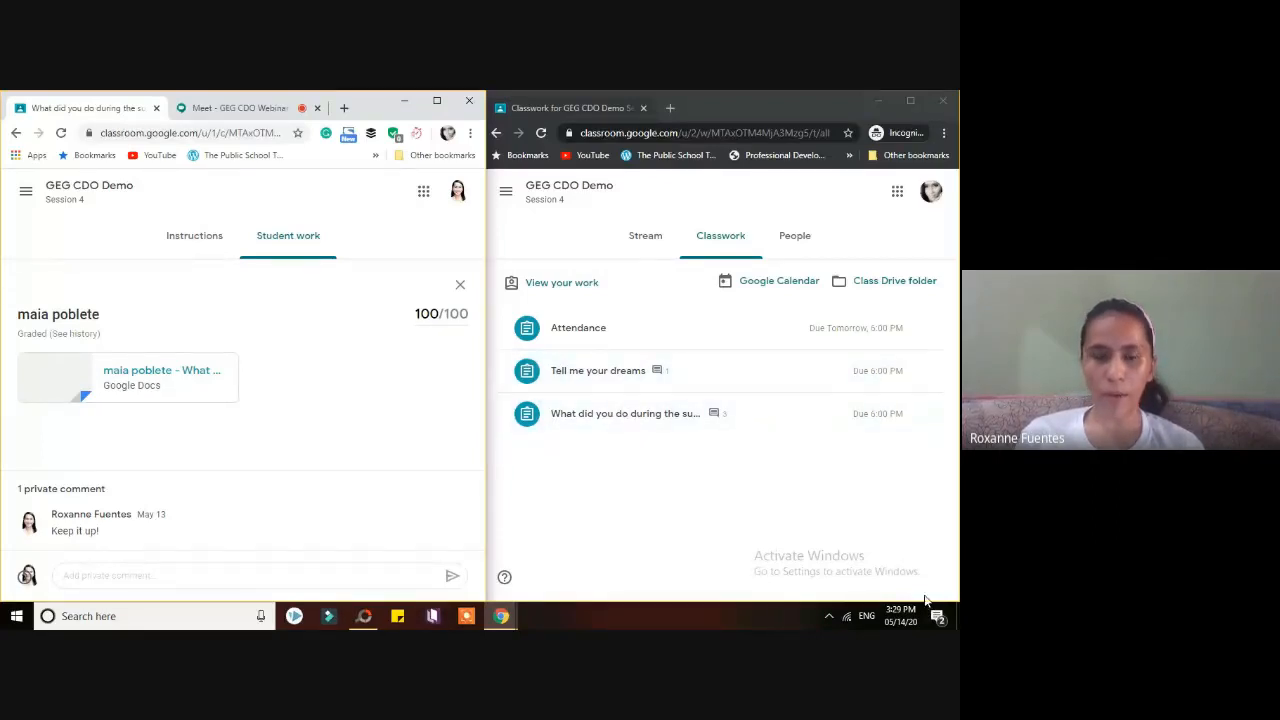
# - Reload the teacher's Student work list, then switch to the student's Classroom window
pyautogui.click(216, 249)
pyautogui.click(255, 250)
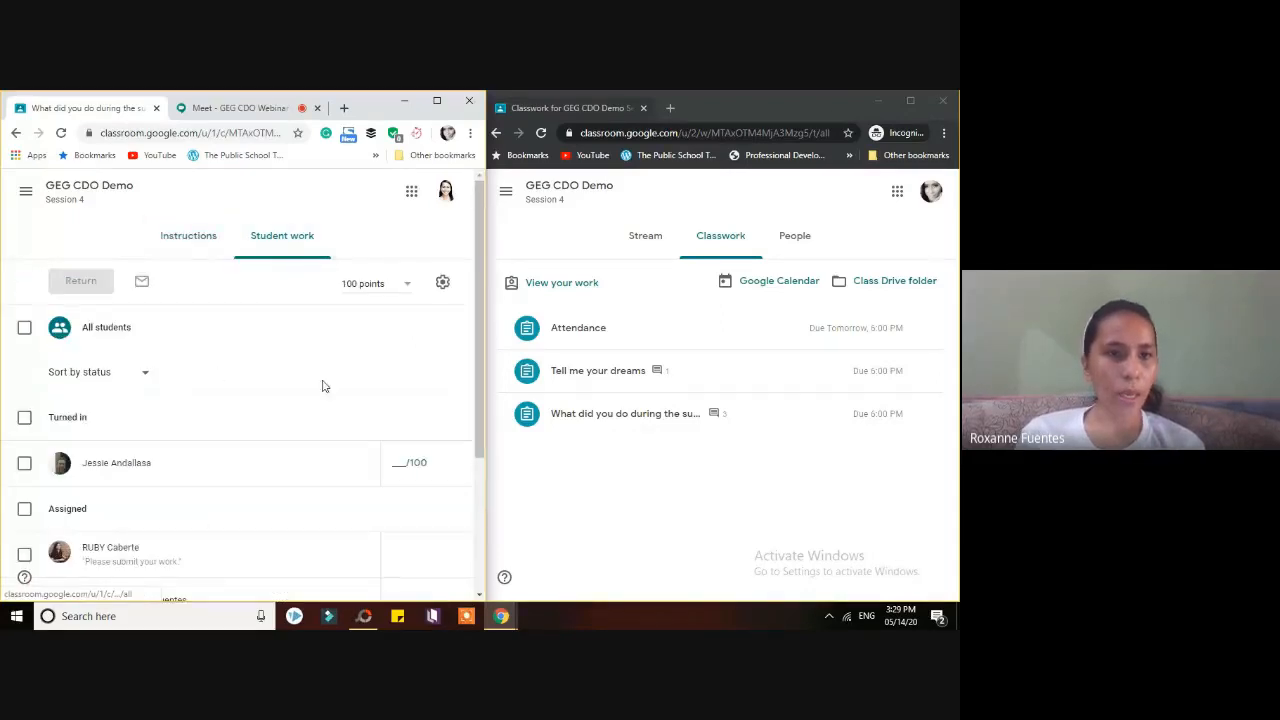
pyautogui.scroll(-2, 472, 449)
pyautogui.scroll(-1, 472, 449)
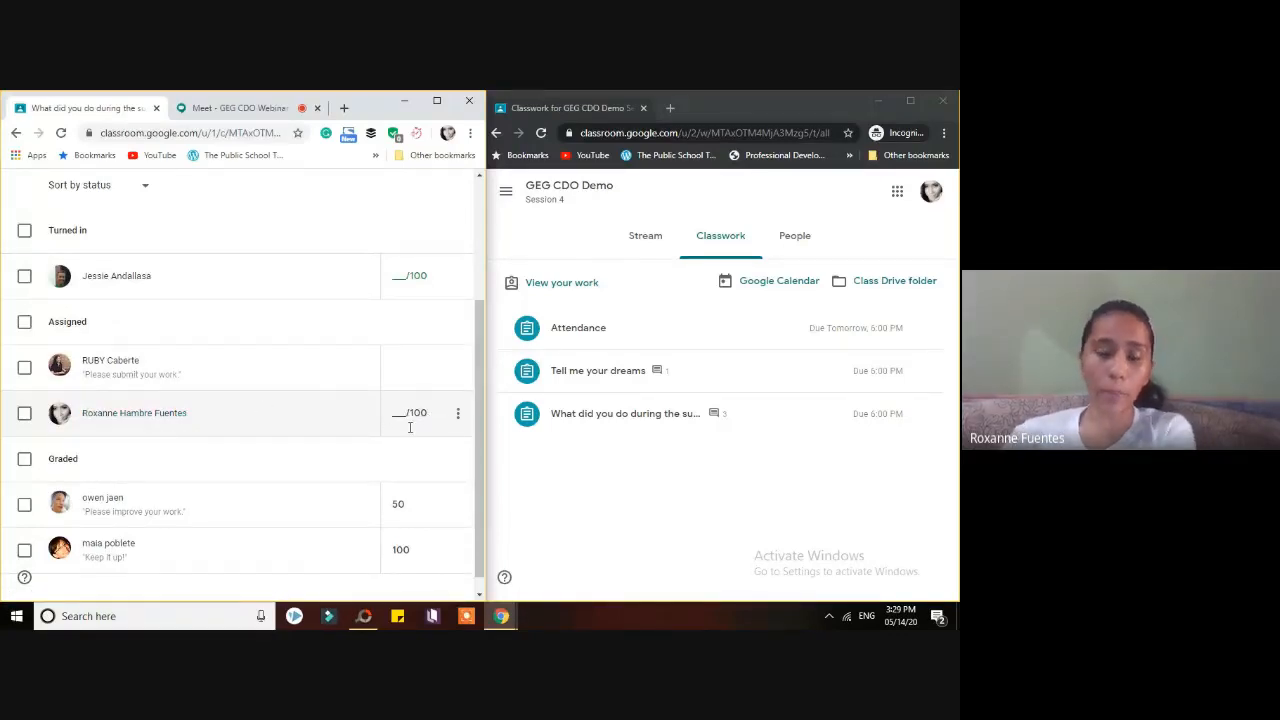
pyautogui.click(795, 205)
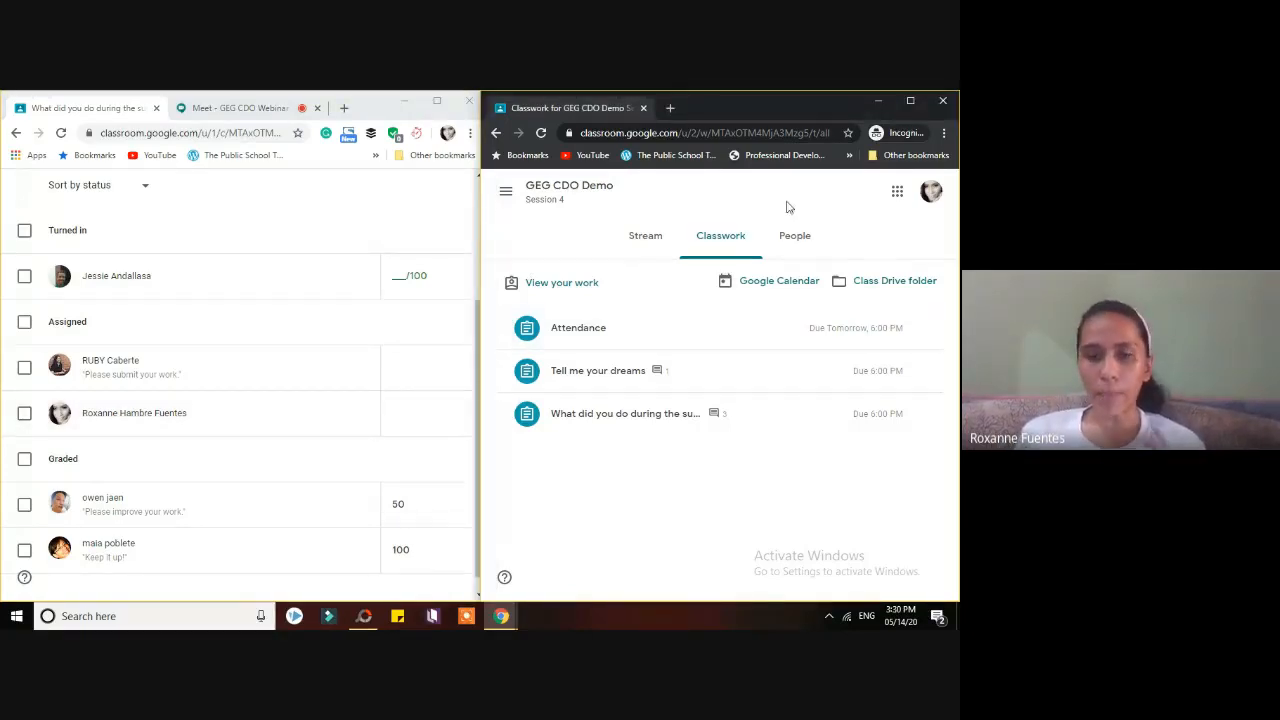
# - Open the summer assignment as the student and maximize the window
pyautogui.click(655, 416)
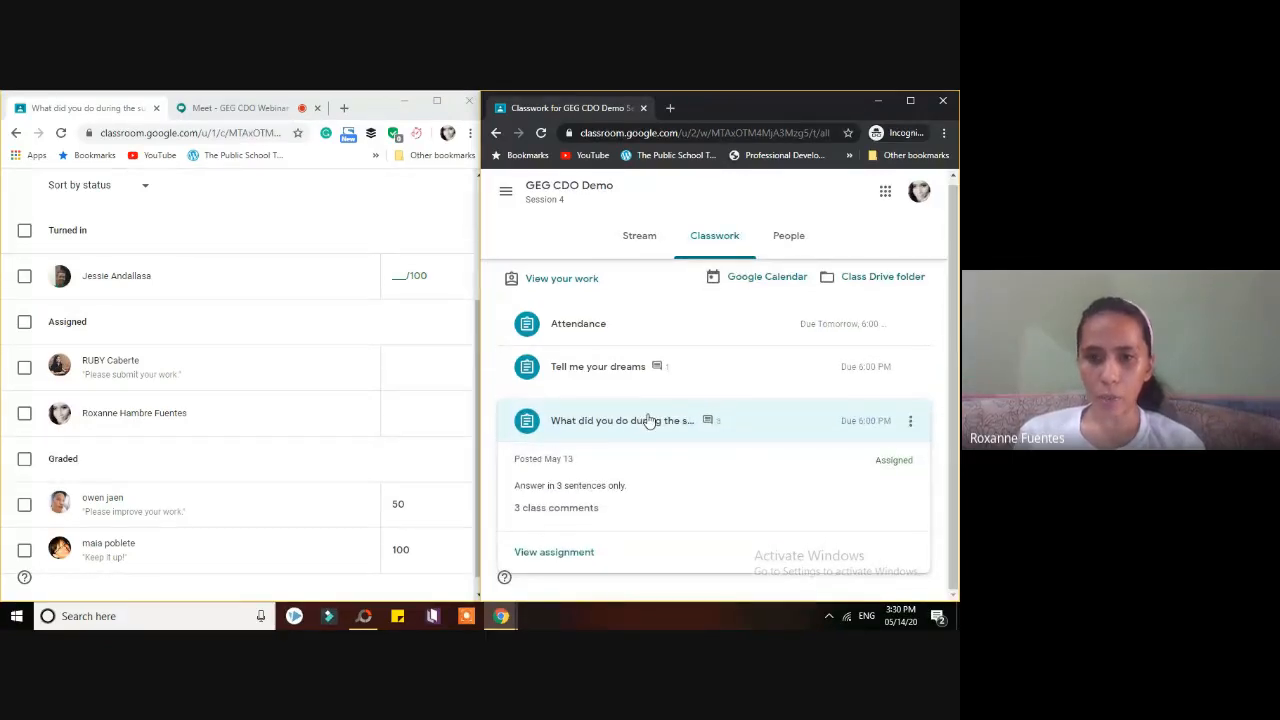
pyautogui.click(578, 554)
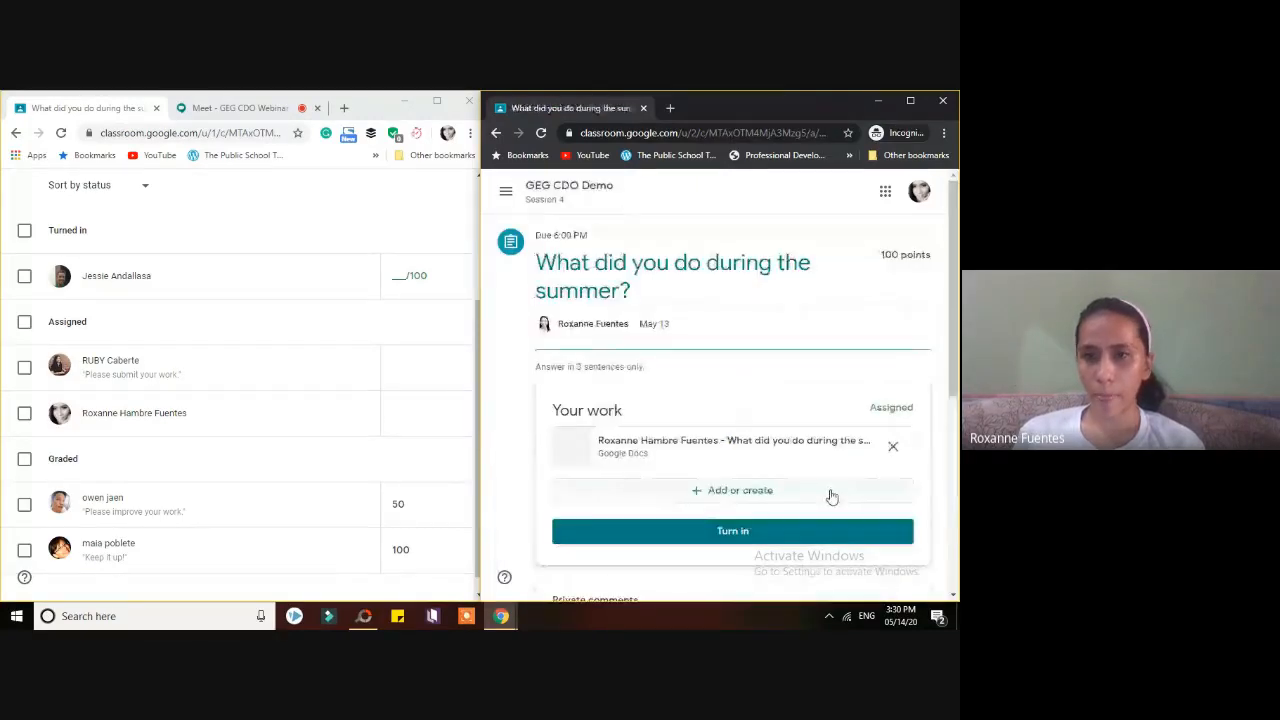
pyautogui.click(911, 102)
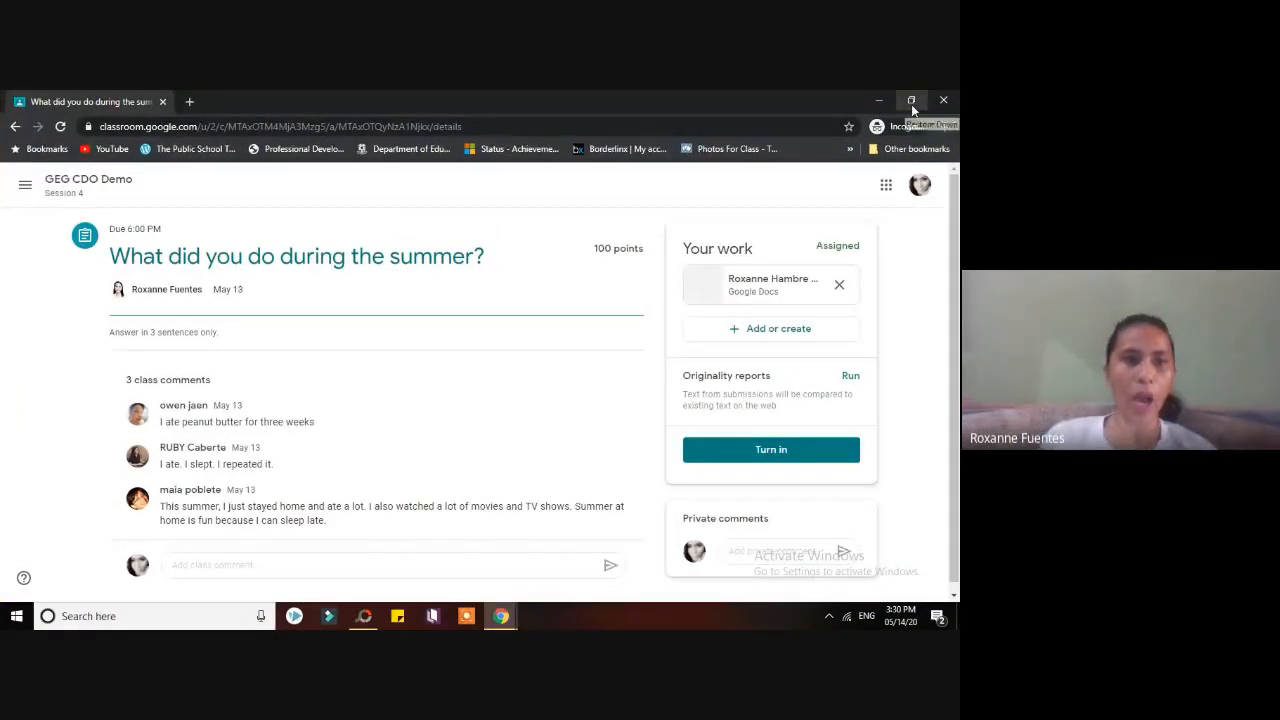
# - Highlight the assignment title and the text below it, then clear the selection
pyautogui.moveTo(112, 256); pyautogui.dragTo(495, 254)
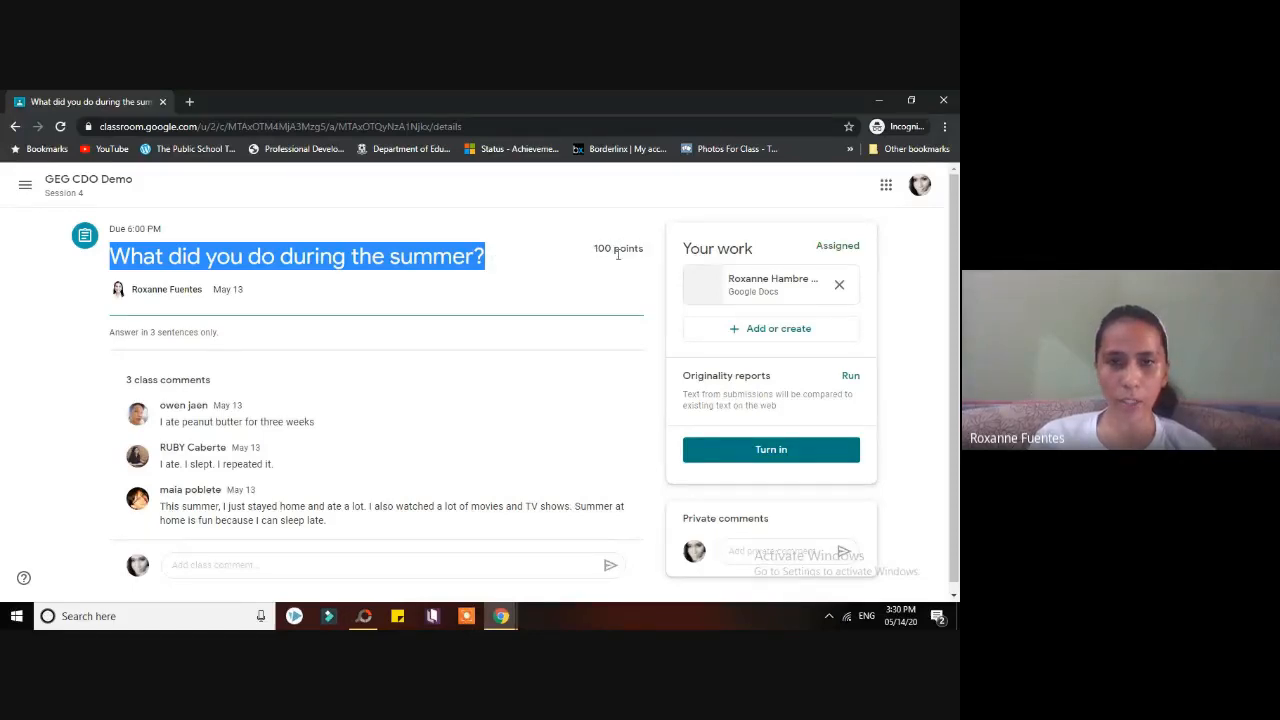
pyautogui.moveTo(161, 229); pyautogui.dragTo(108, 230)
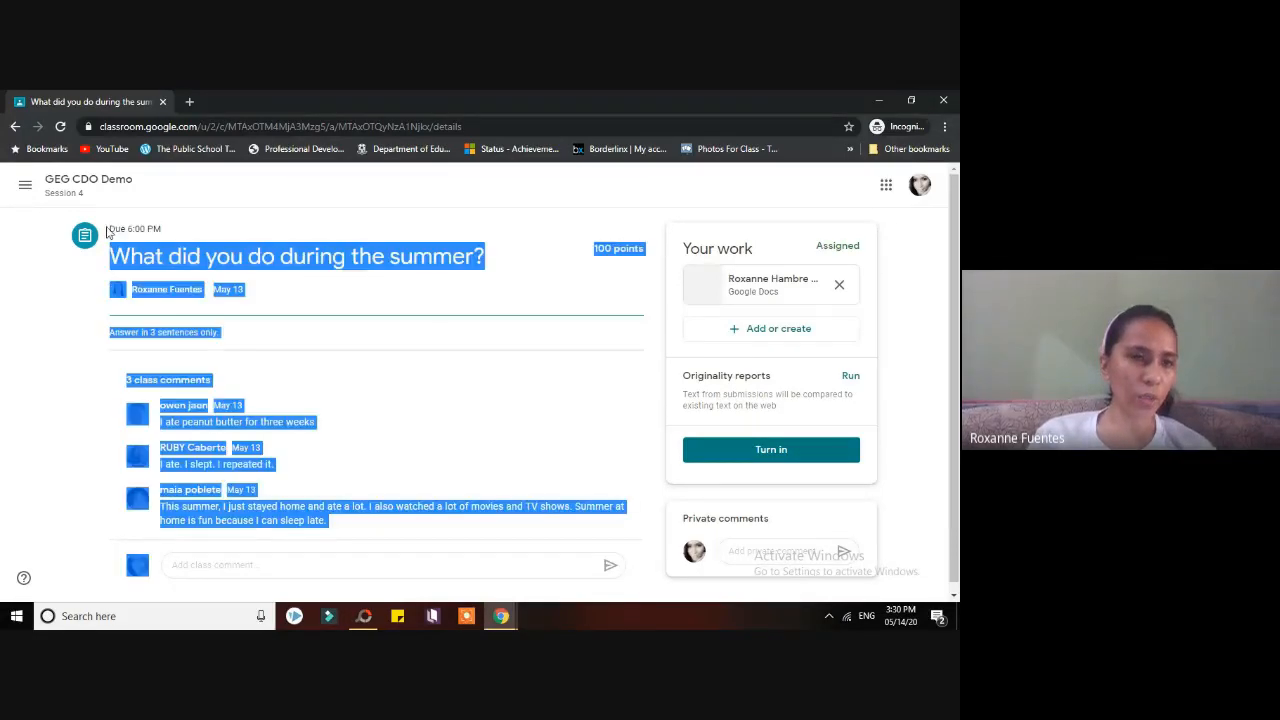
pyautogui.click(163, 231)
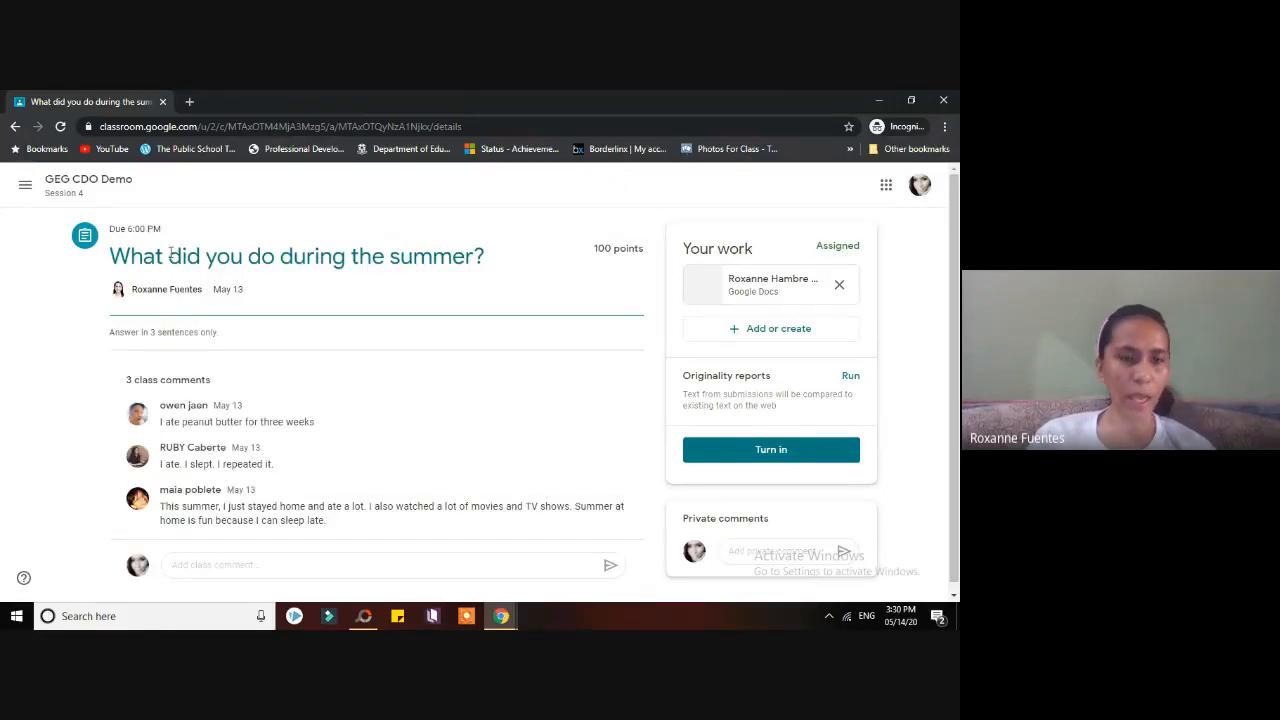
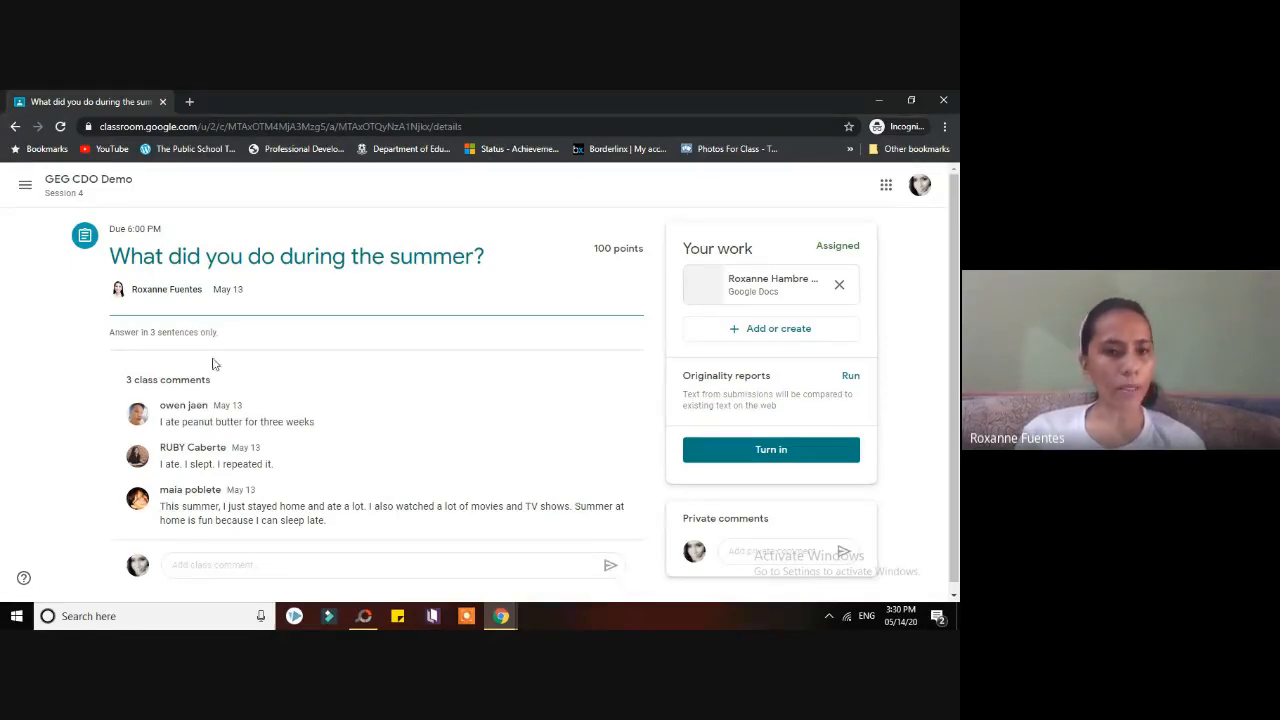
# - Start a class comment and abandon it, then select part of the assignment title and deselect it
pyautogui.click(213, 566)
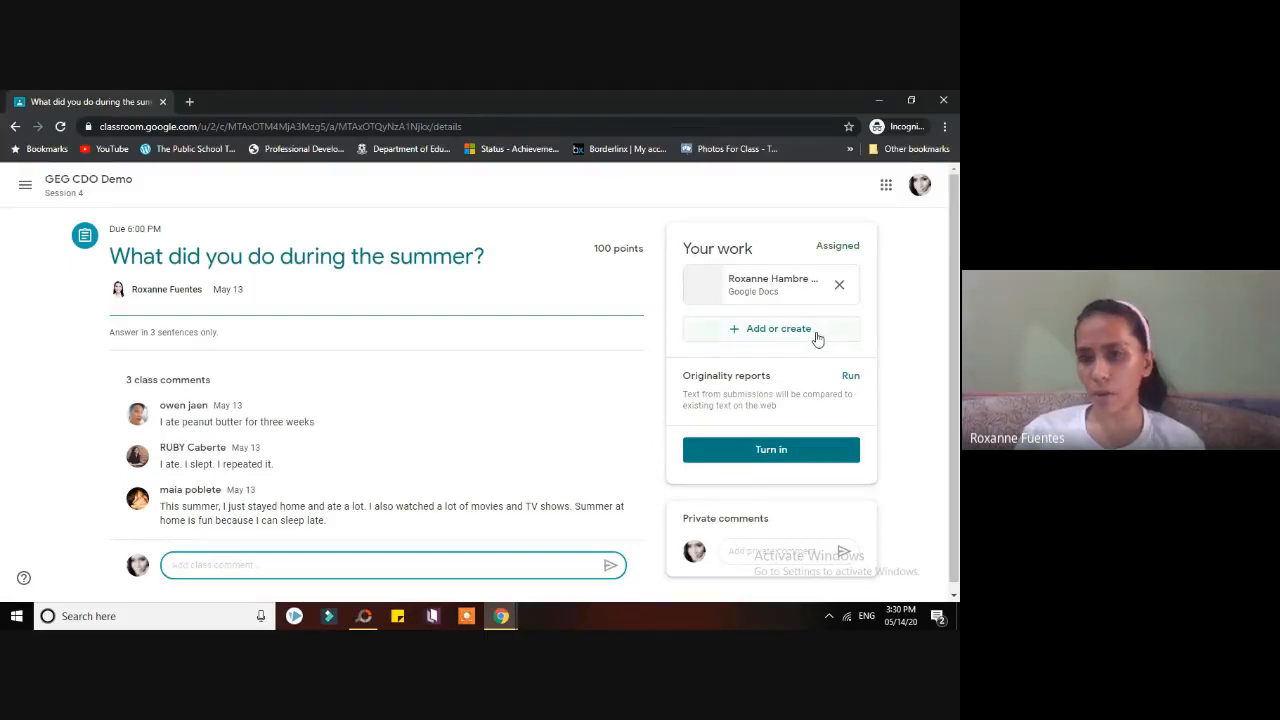
pyautogui.click(478, 392)
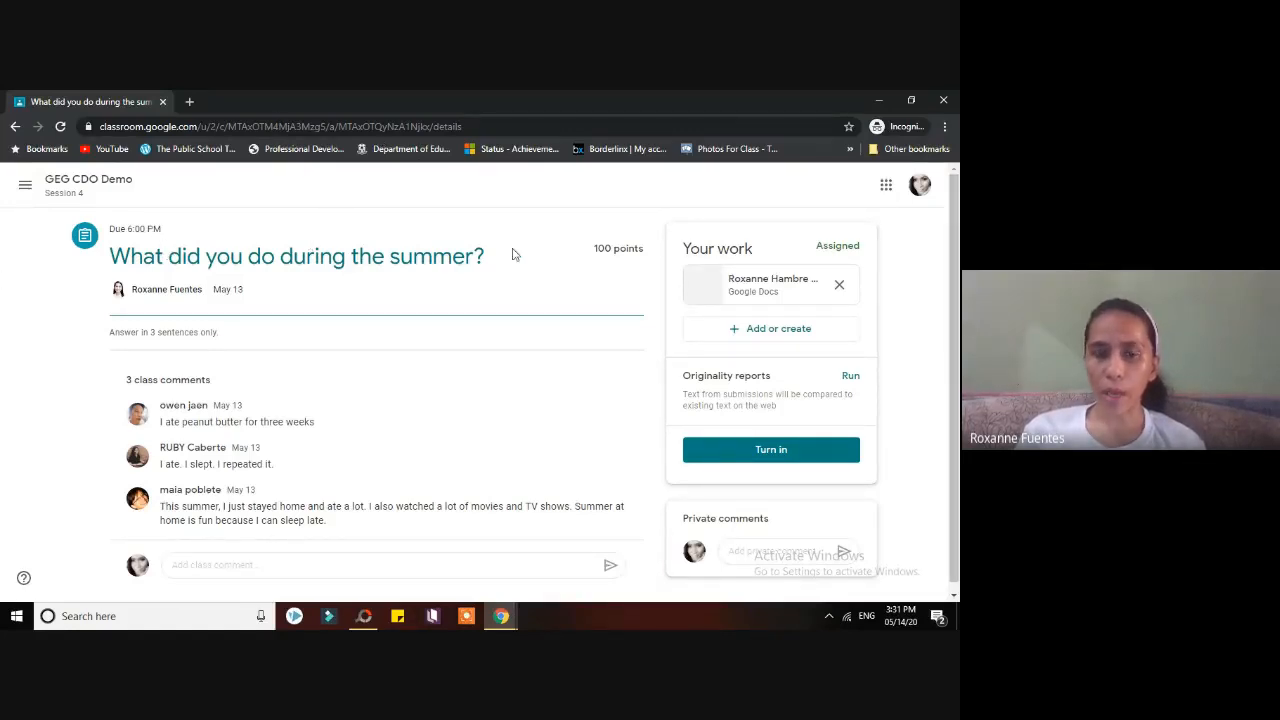
pyautogui.moveTo(500, 257); pyautogui.dragTo(130, 256)
pyautogui.click(514, 310)
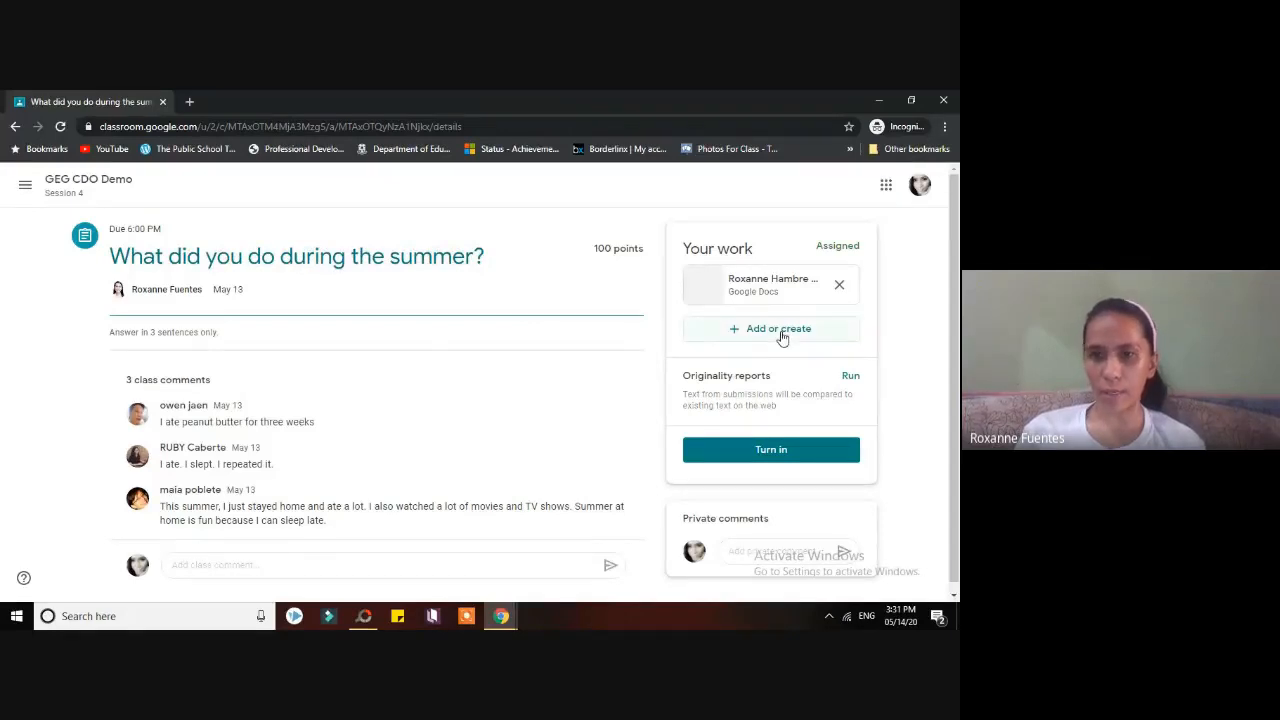
# - Create a new blank Google Docs attachment for the summer assignment and open it
pyautogui.click(773, 338)
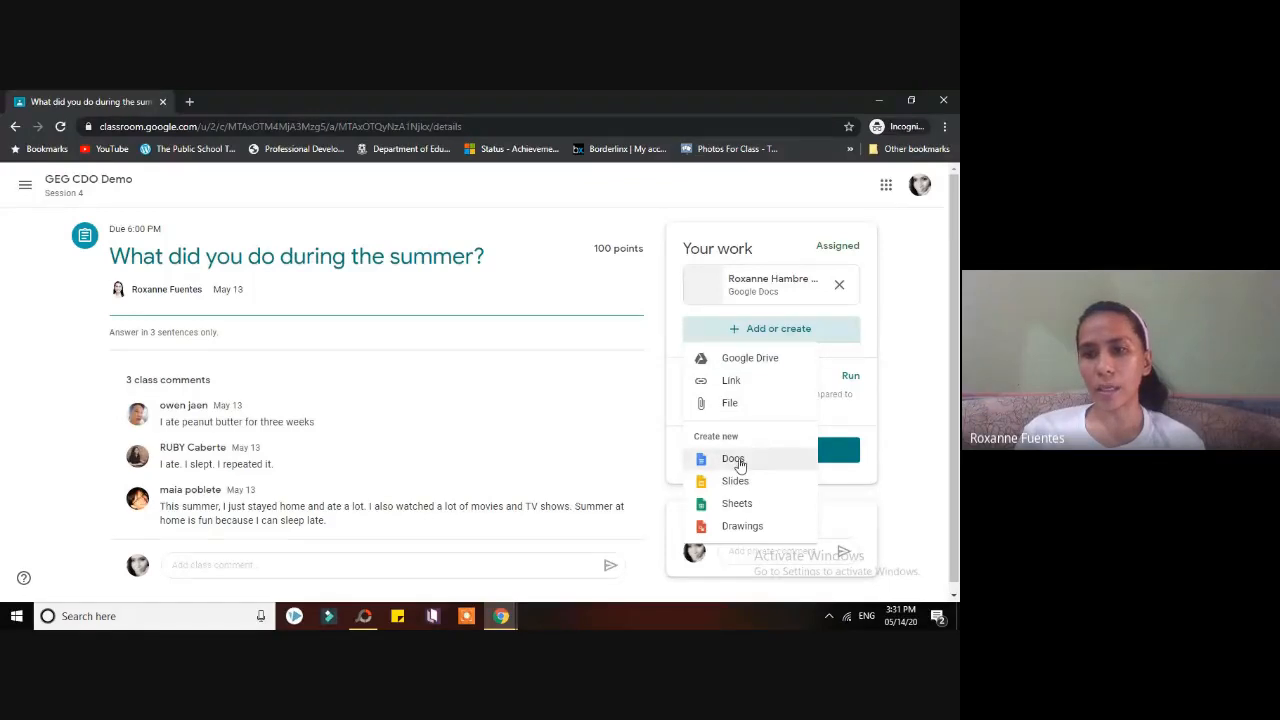
pyautogui.click(735, 461)
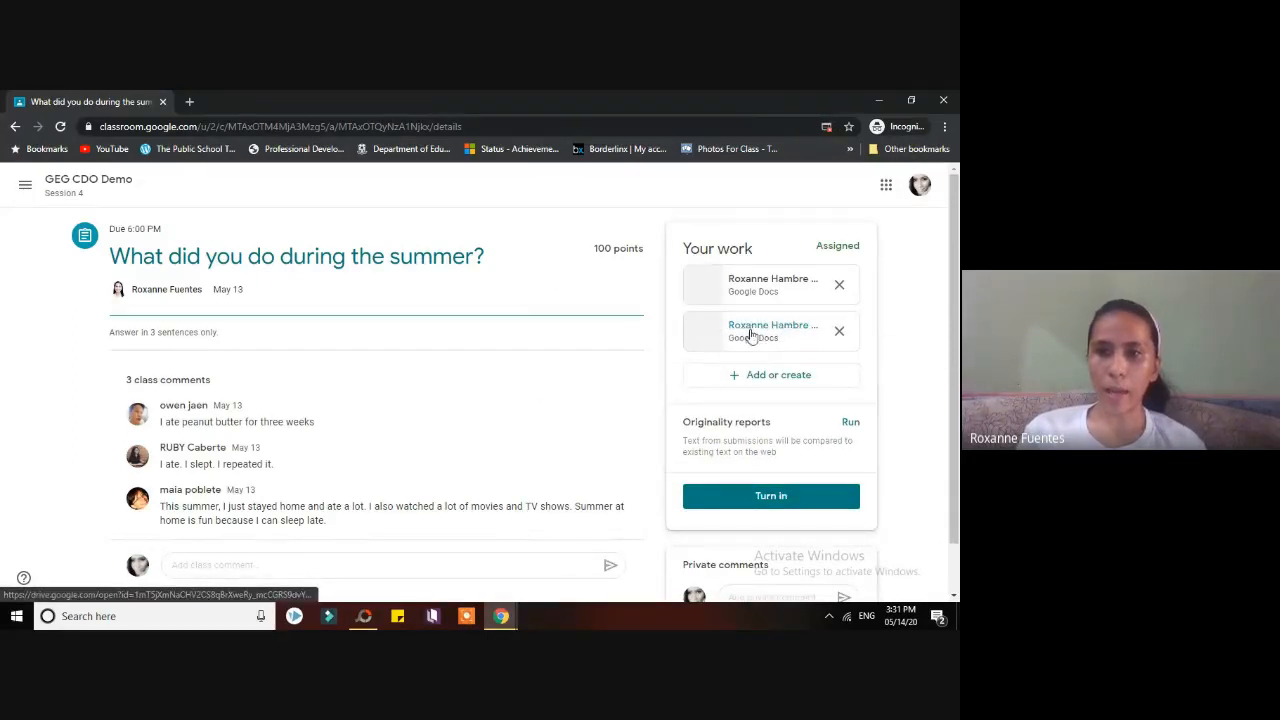
pyautogui.click(771, 279)
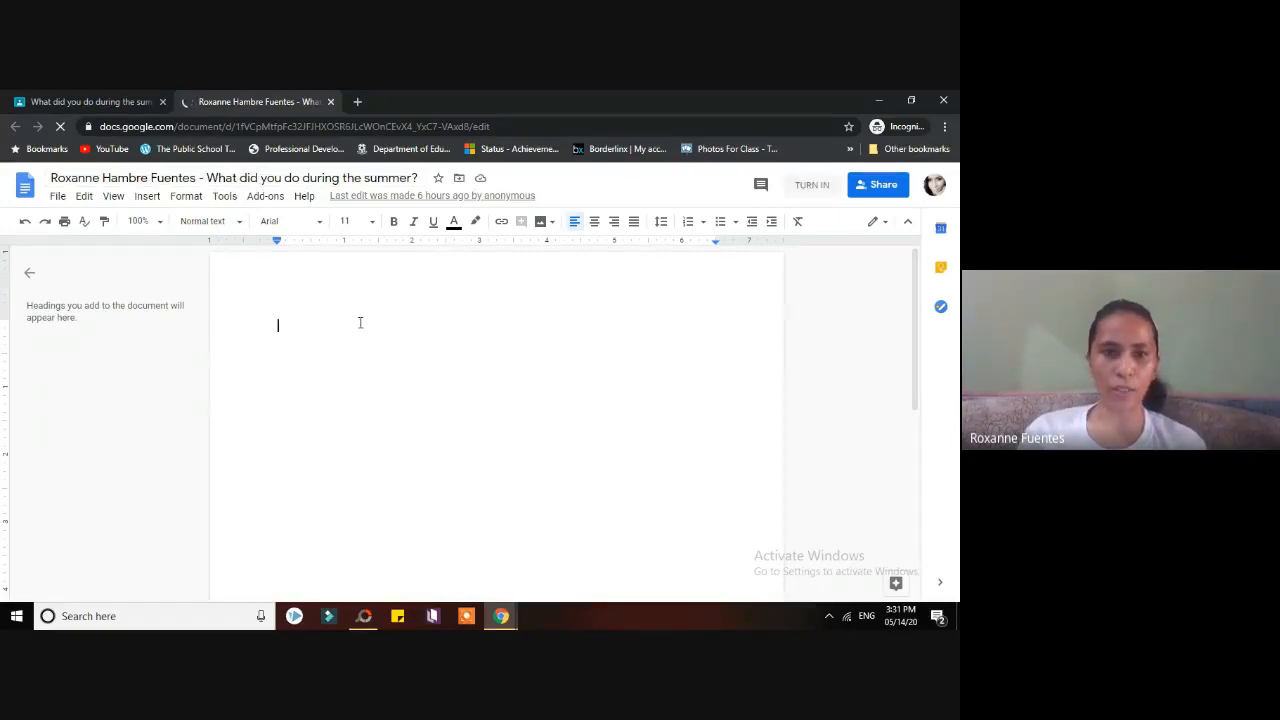
# - Write the answer 'I just slept. I read books. I played online games.' in the document
pyautogui.write('I s')
pyautogui.write('ust slept')
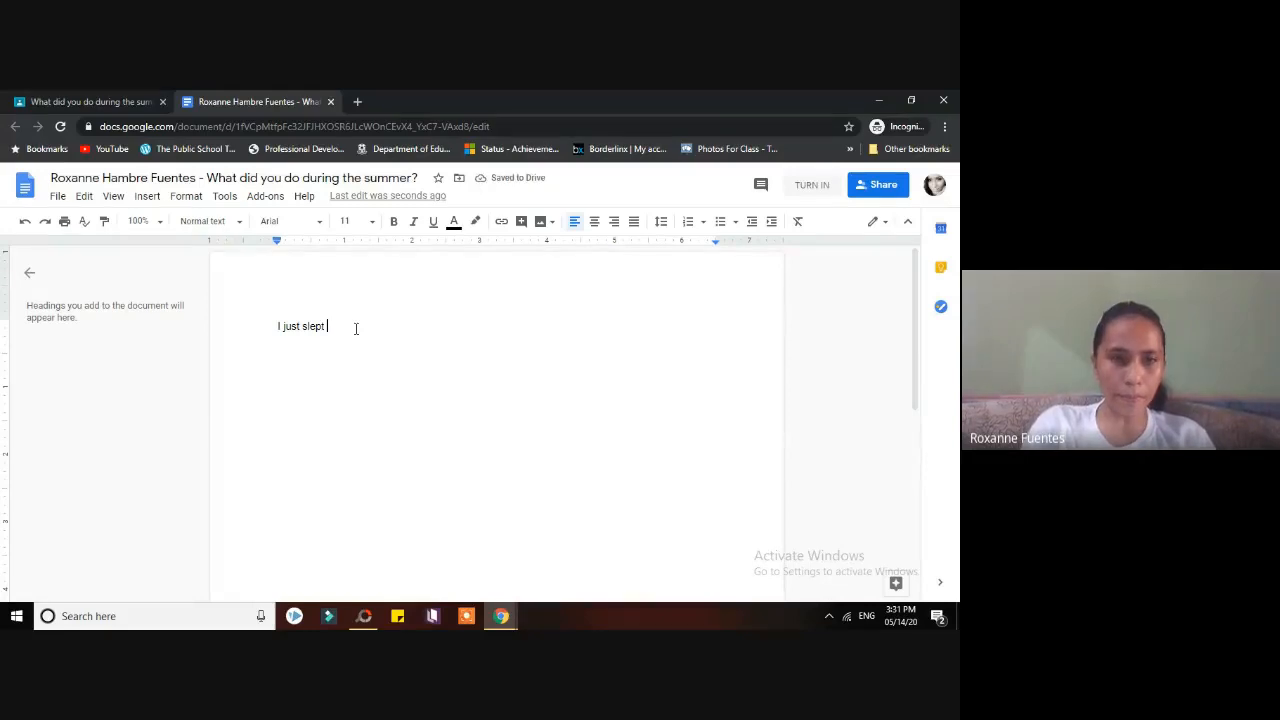
pyautogui.press('BackSpace')
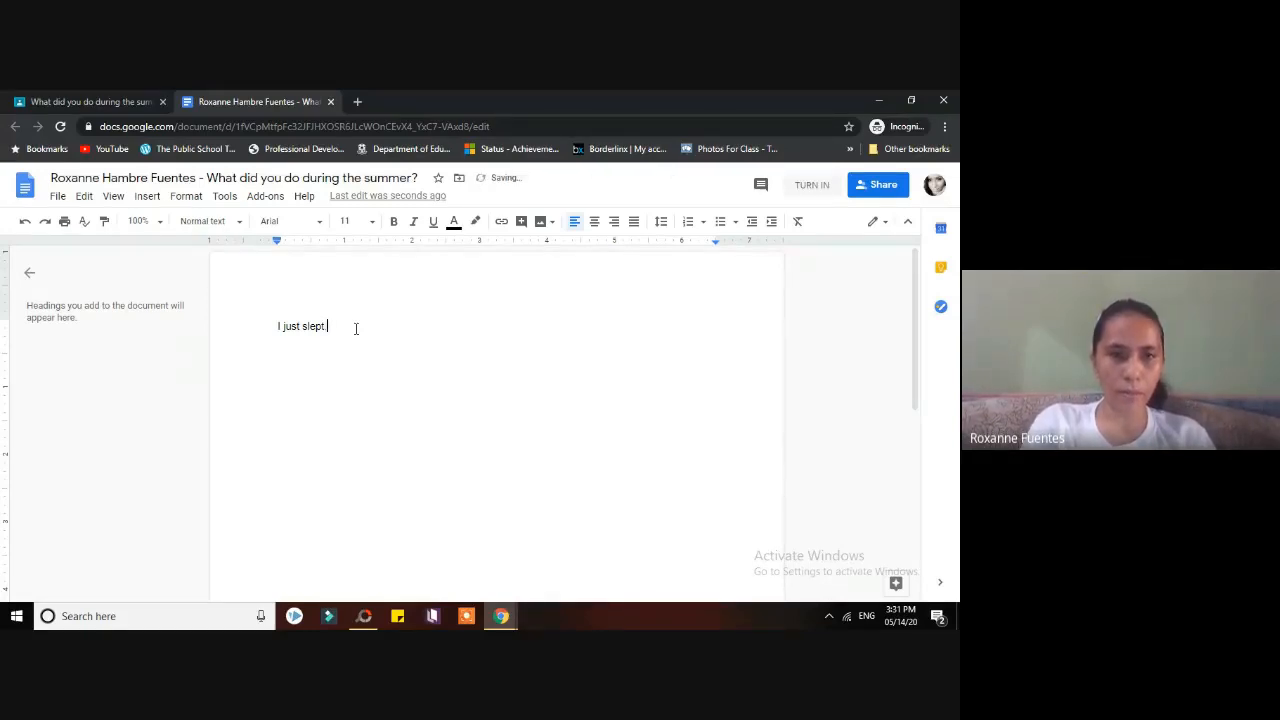
pyautogui.write('. I ')
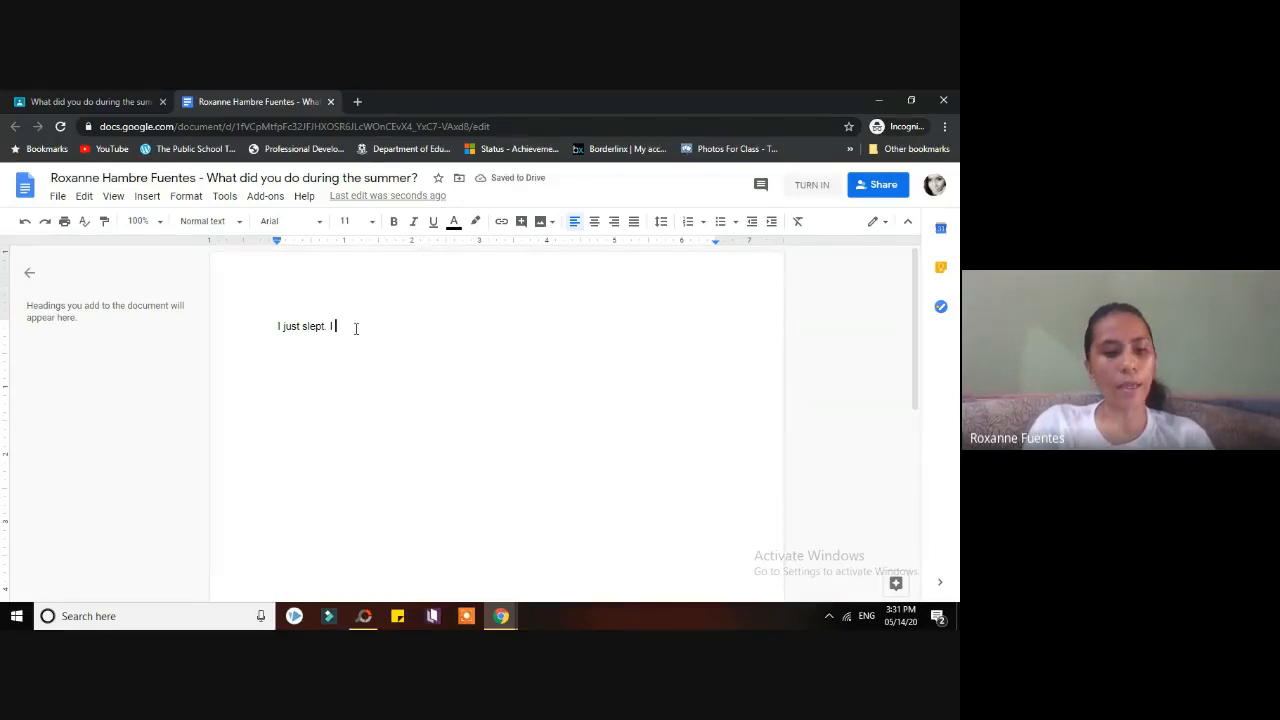
pyautogui.write('read books. I playe')
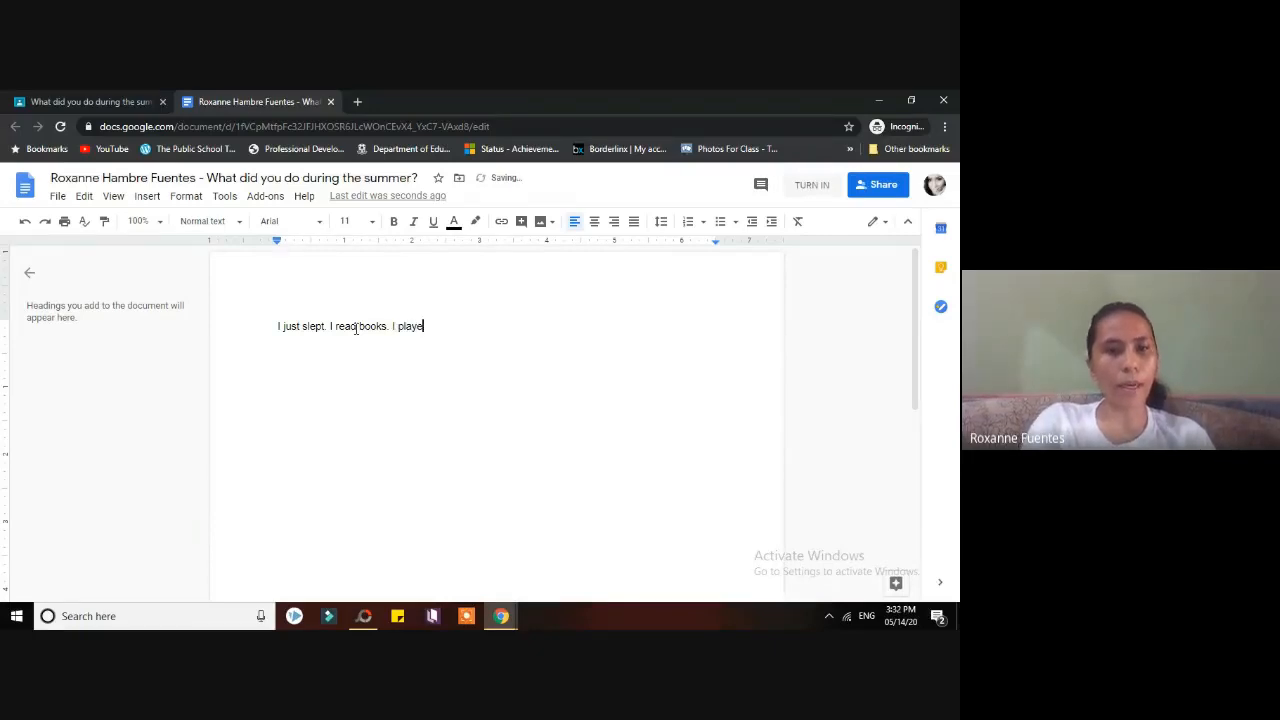
pyautogui.write('d on')
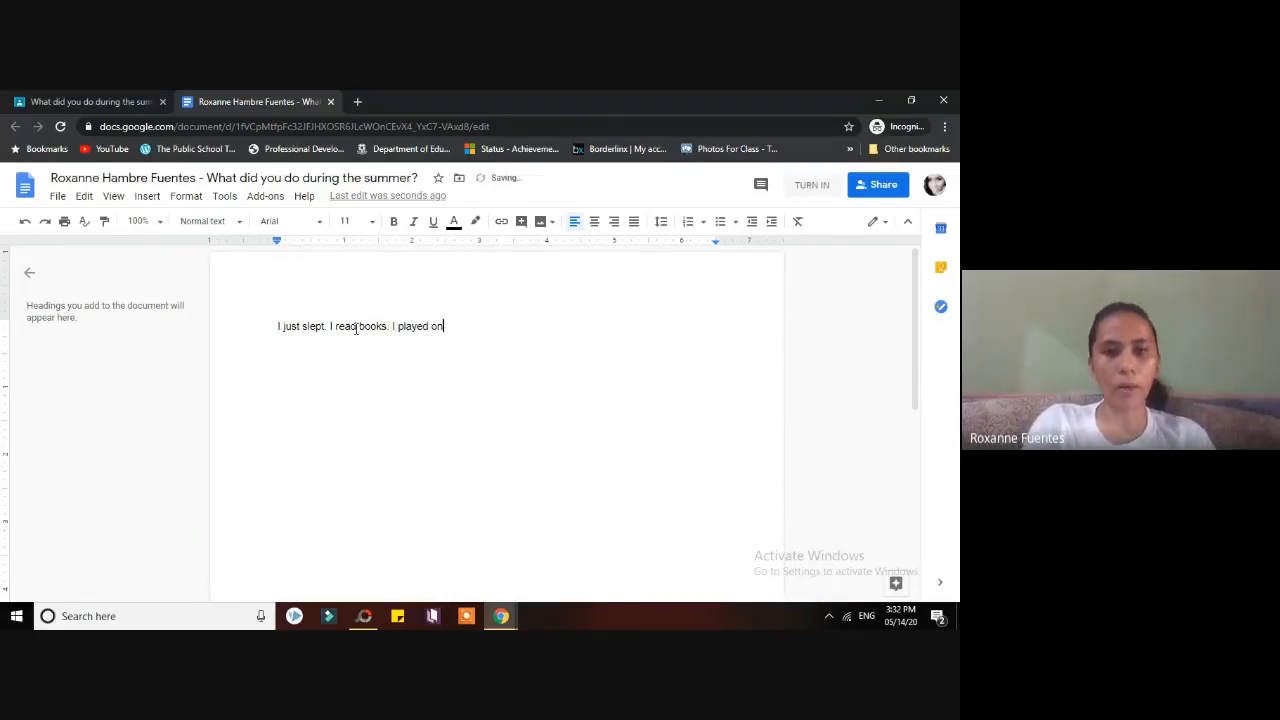
pyautogui.write('line games')
pyautogui.press('BackSpace')
pyautogui.write('.')
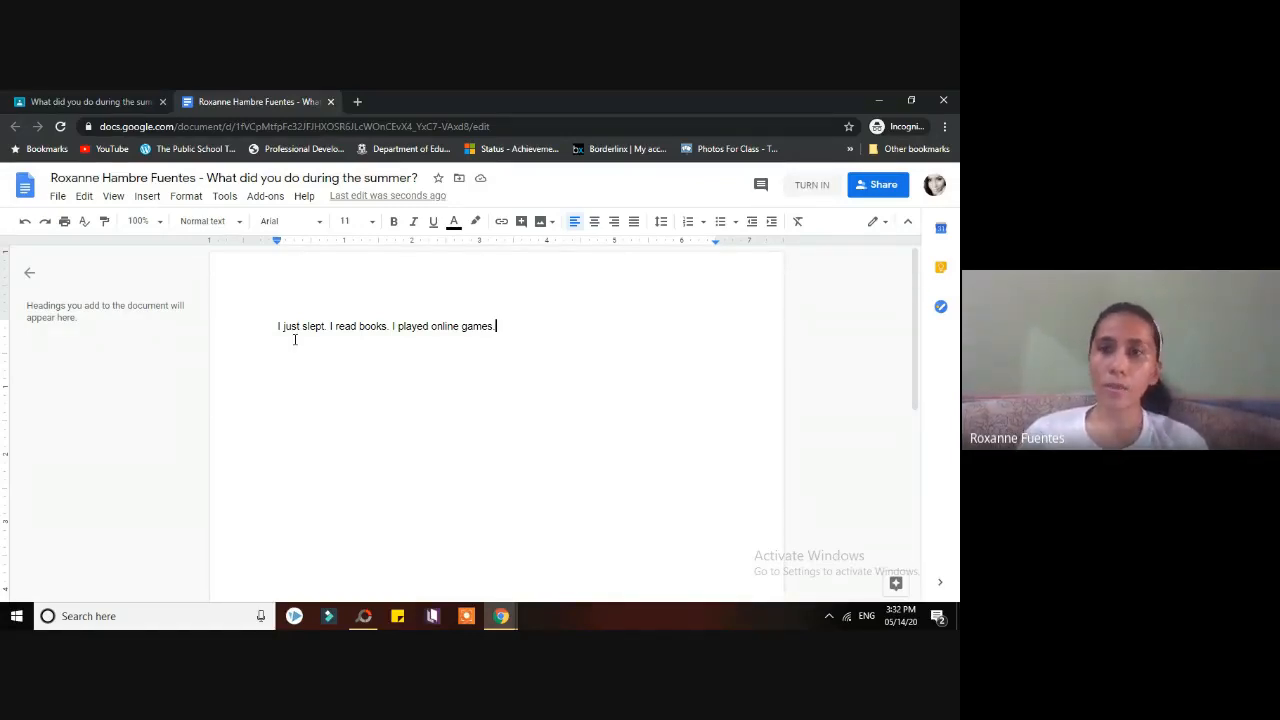
# - Start turning in the document, continue with the student account, and preview the first attachment
pyautogui.click(813, 186)
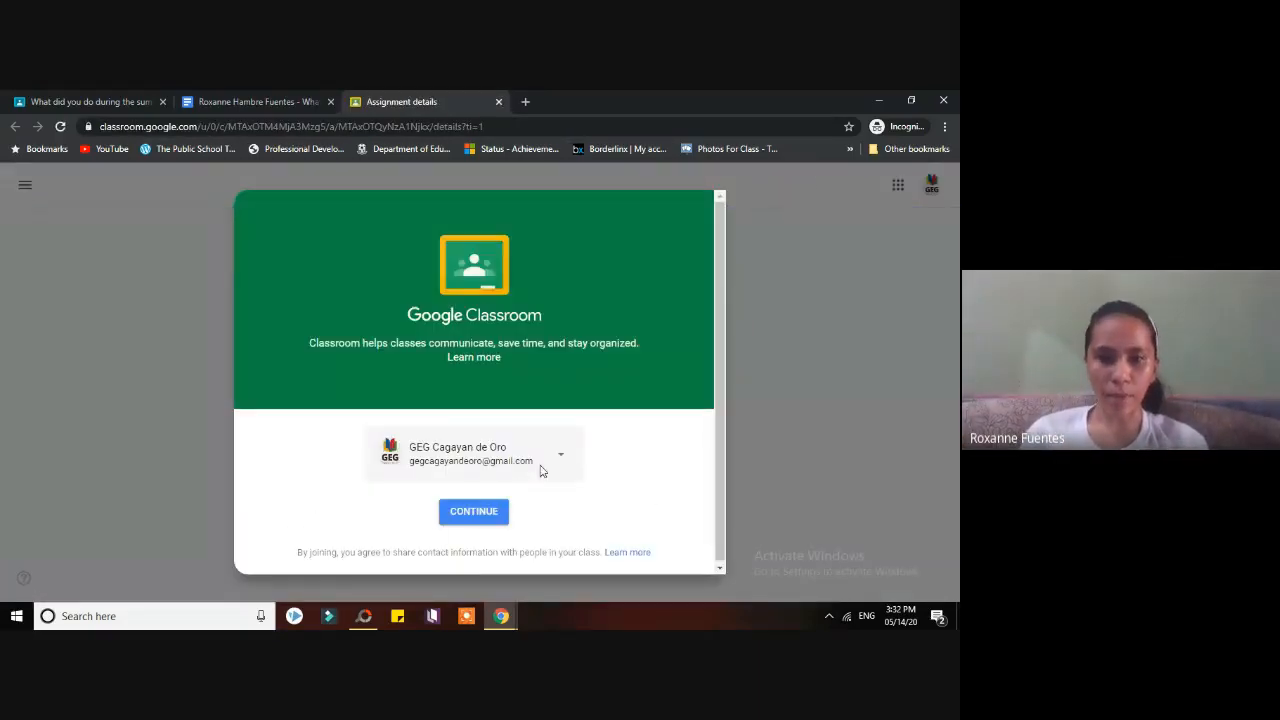
pyautogui.click(560, 462)
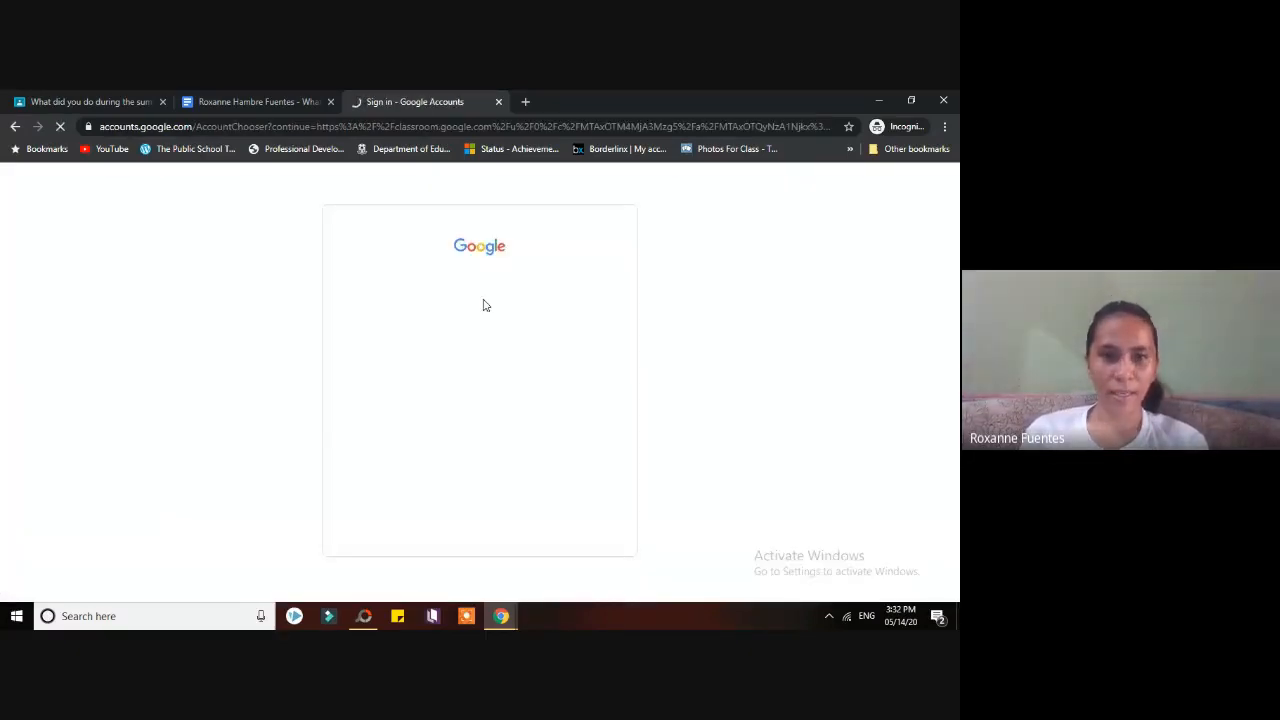
pyautogui.click(436, 418)
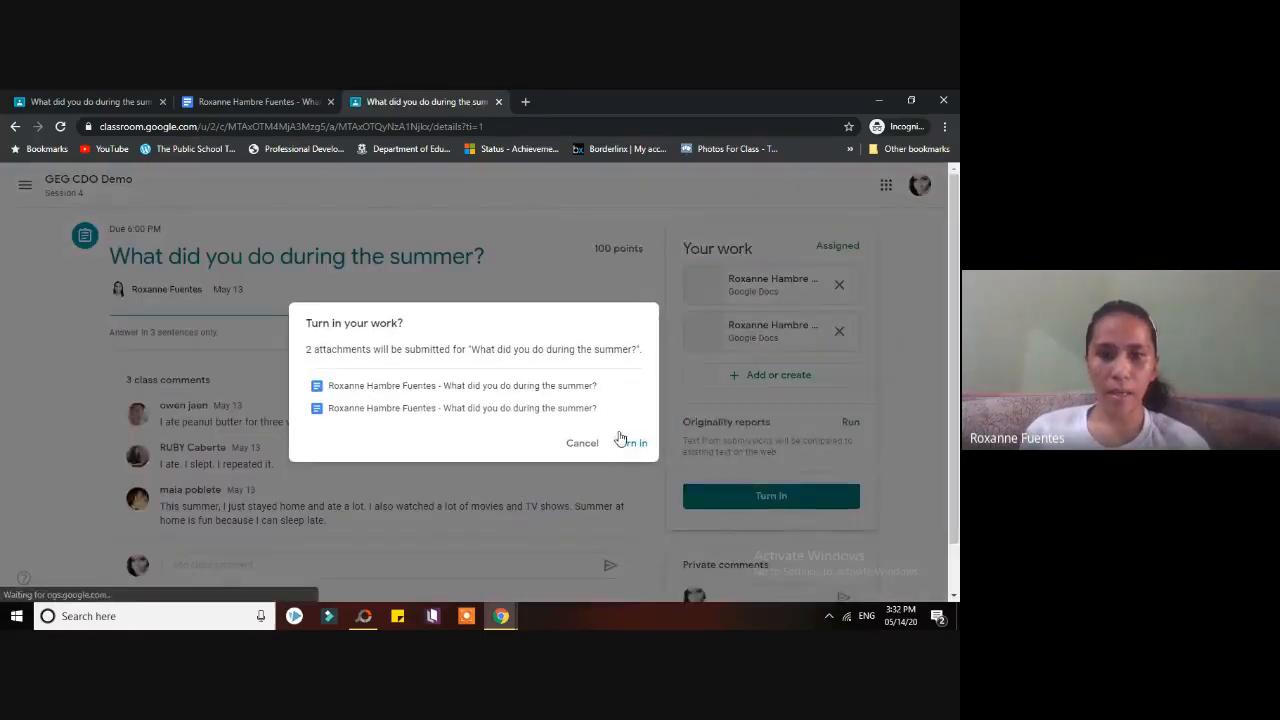
pyautogui.click(580, 385)
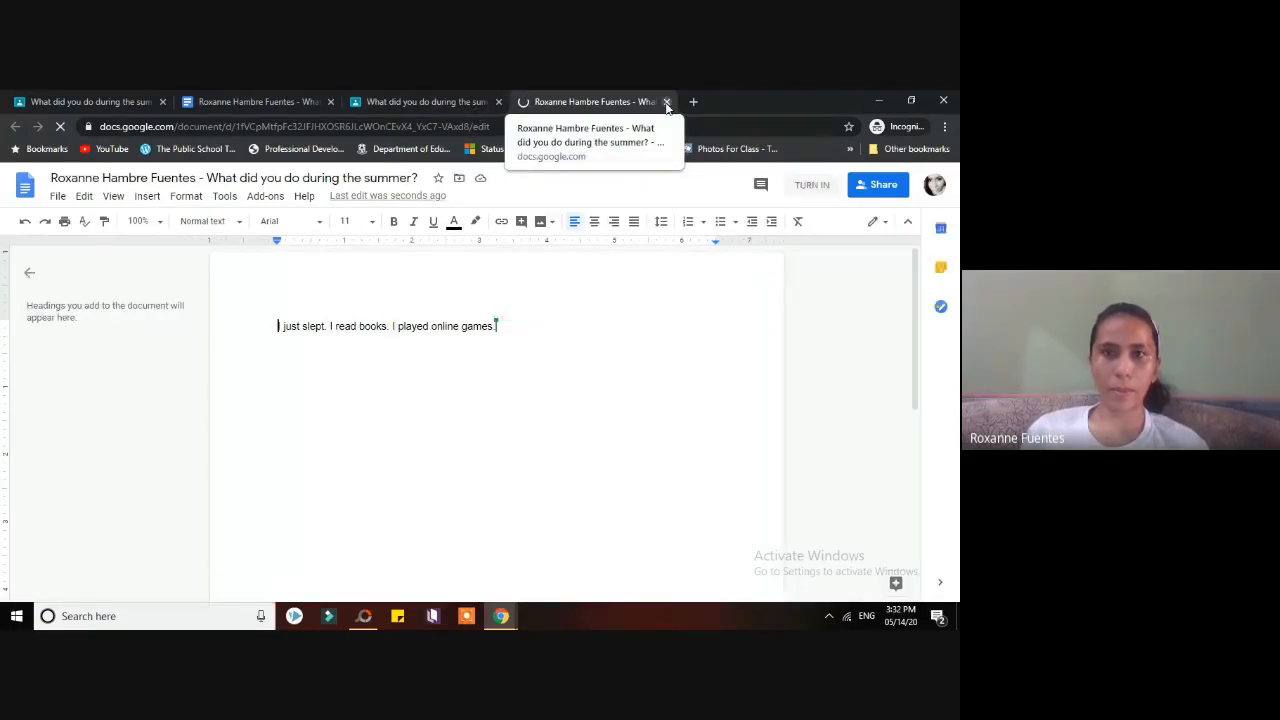
# - Close the extra tabs, retry TURN IN, and go back to the class list after 'Class not found'
pyautogui.click(666, 102)
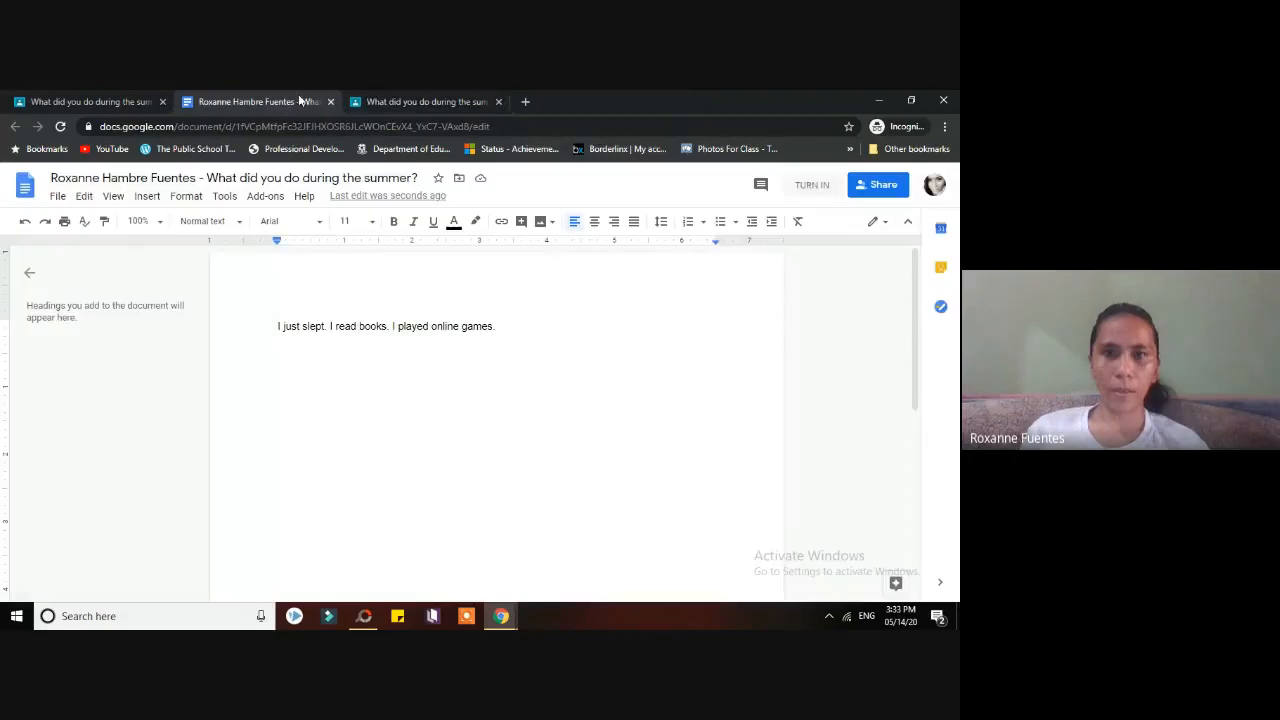
pyautogui.click(800, 198)
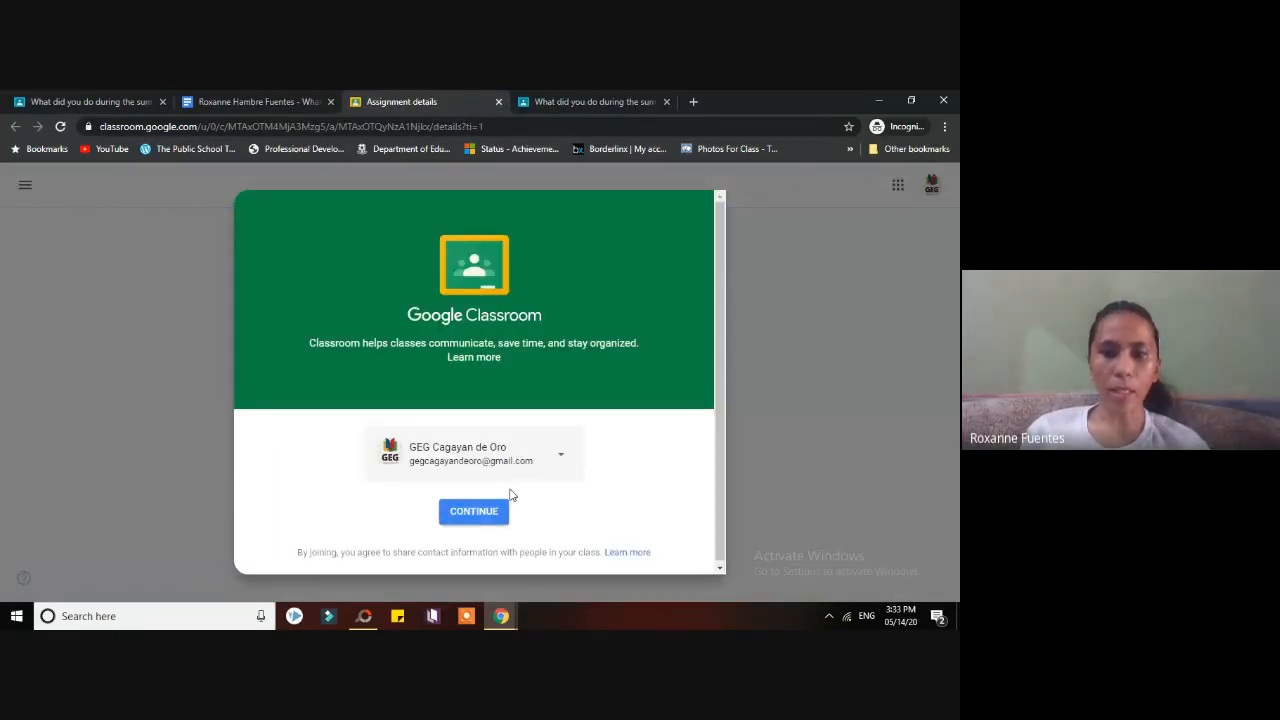
pyautogui.click(496, 512)
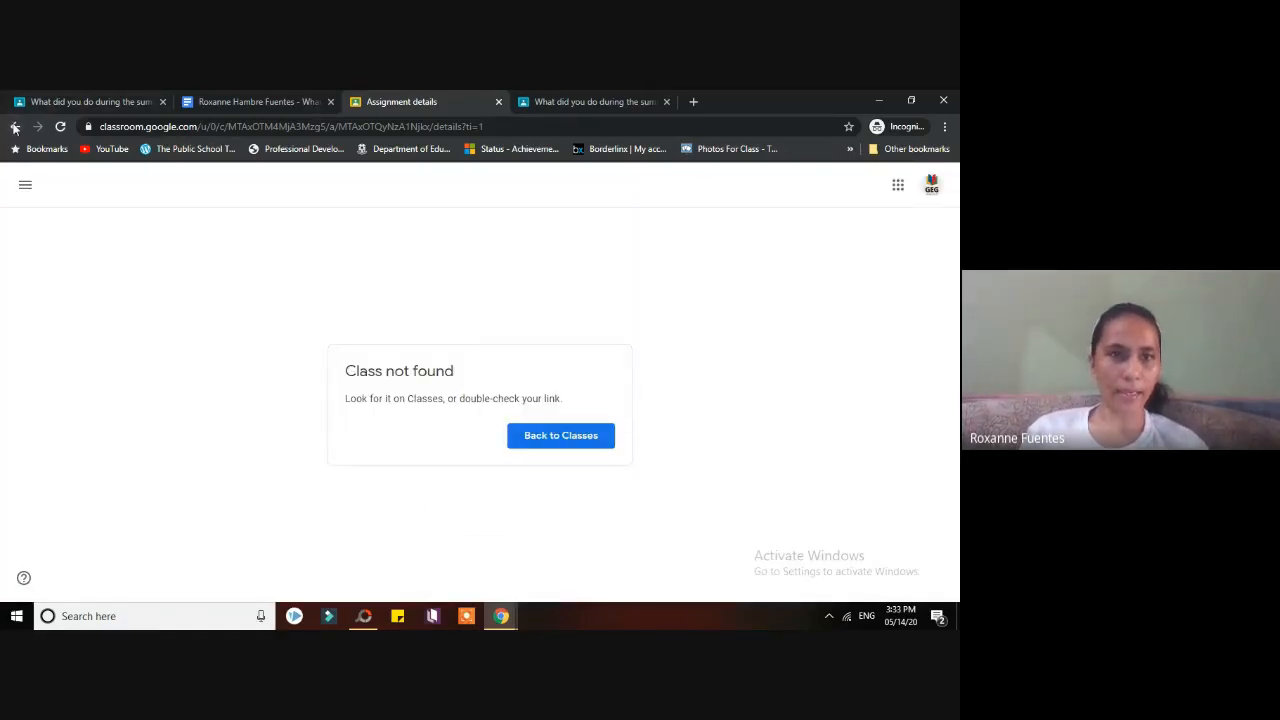
pyautogui.click(499, 102)
pyautogui.click(268, 100)
pyautogui.click(797, 190)
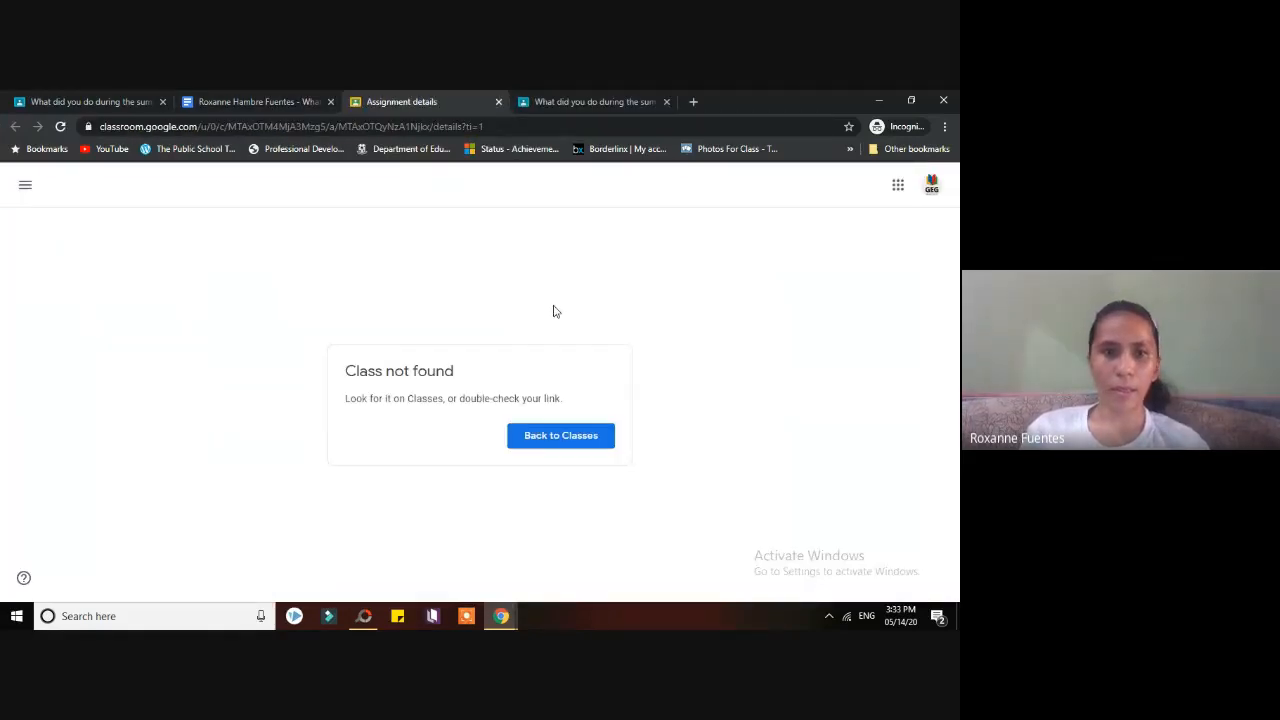
pyautogui.click(546, 446)
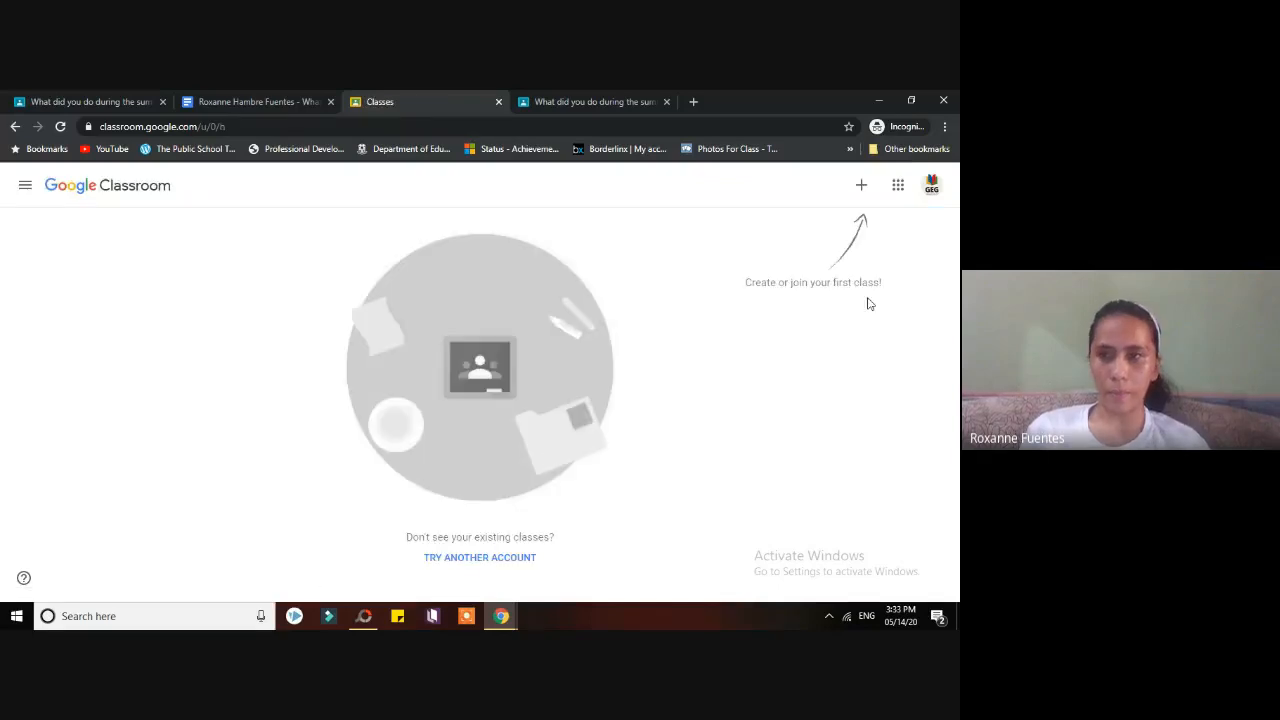
# - Switch to the student account, open GEG CDO Demo, and return to the turn-in confirmation tab
pyautogui.click(931, 185)
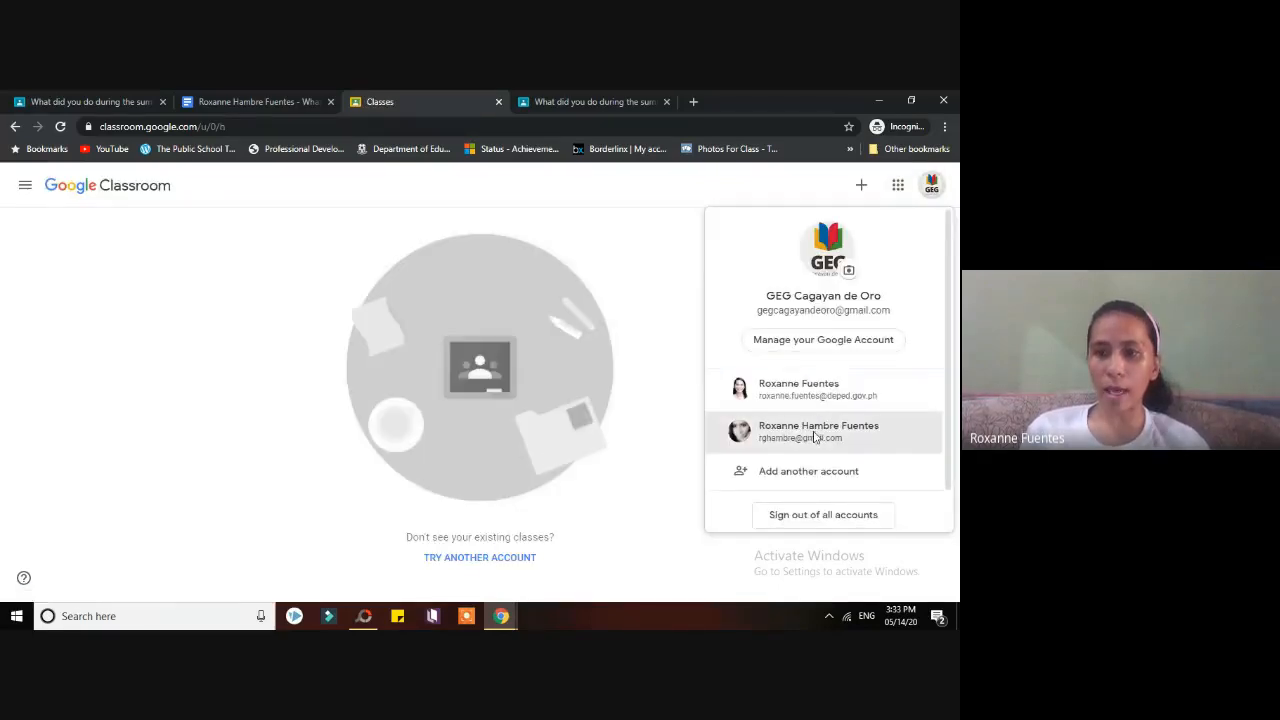
pyautogui.click(818, 432)
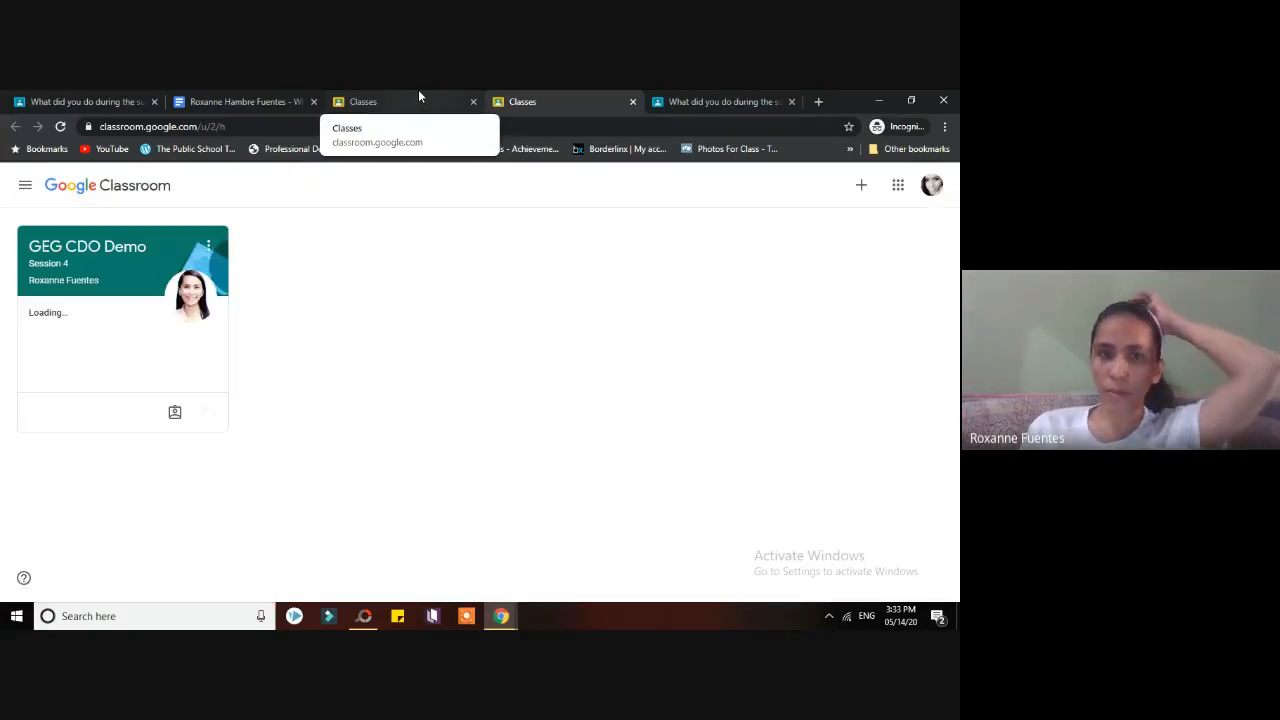
pyautogui.click(118, 265)
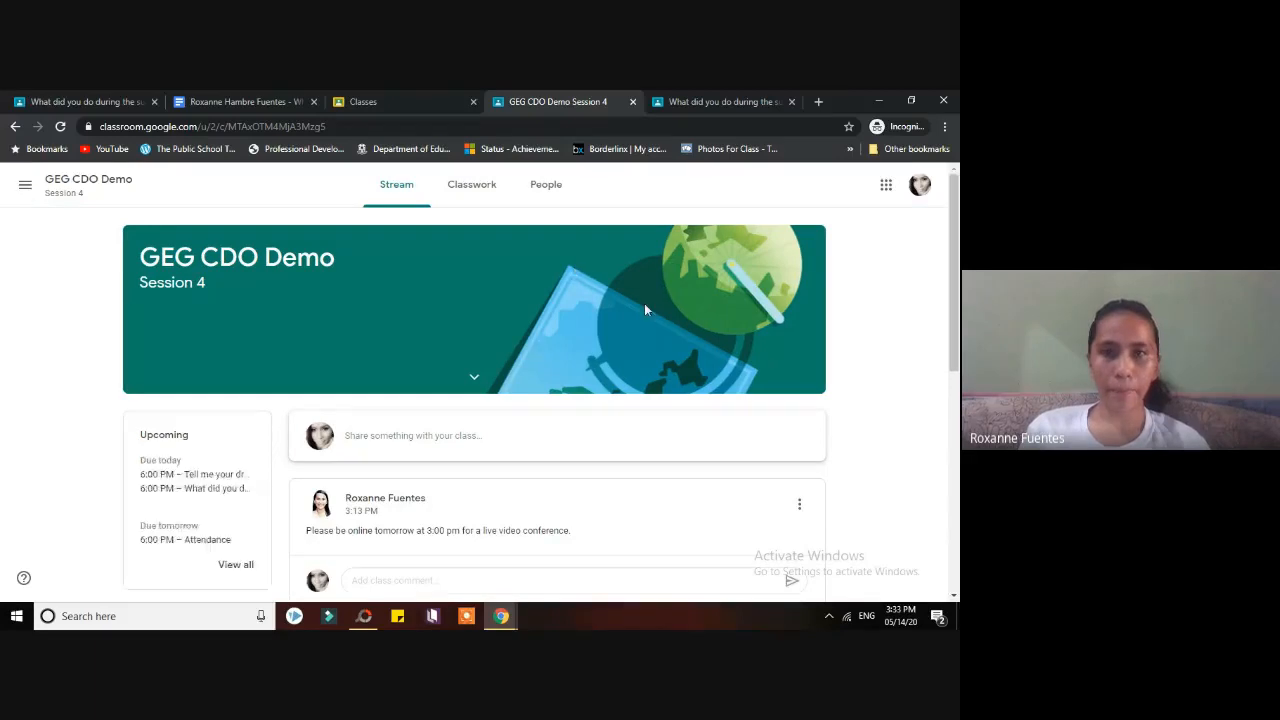
pyautogui.click(710, 110)
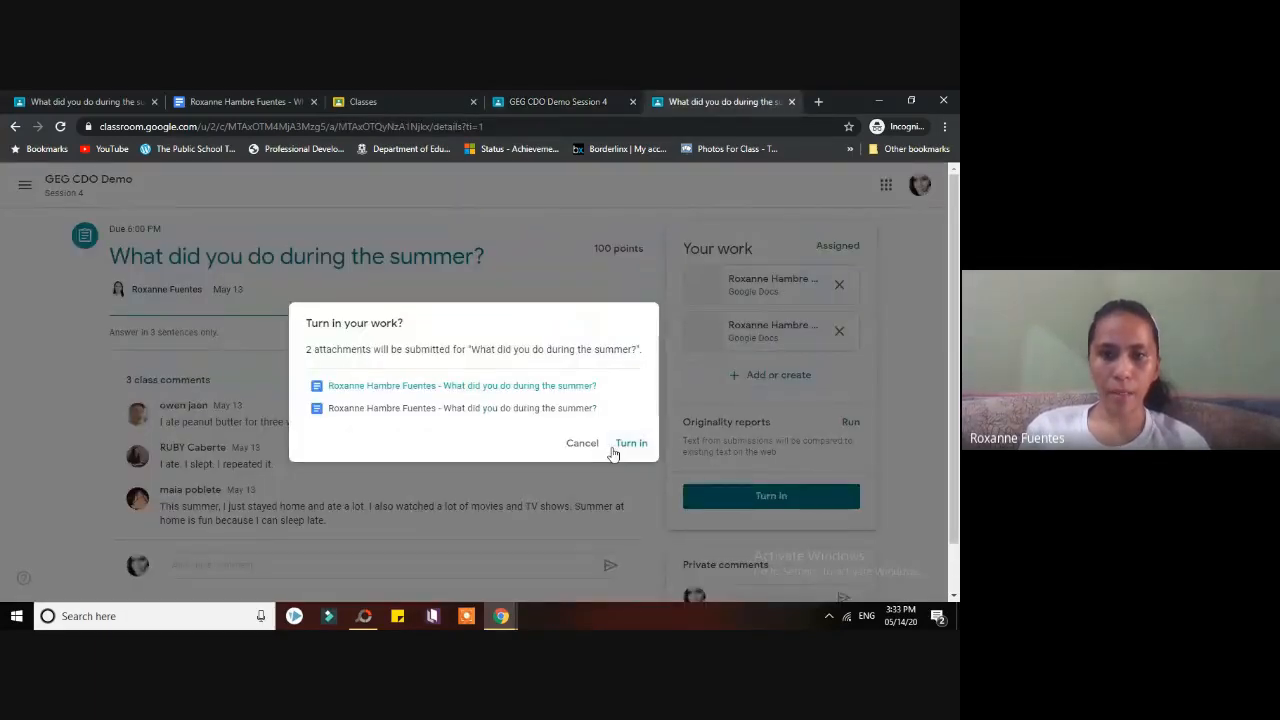
# - Preview the second attachment, cancel the turn-in, and close the assignment and class stream tabs
pyautogui.click(564, 409)
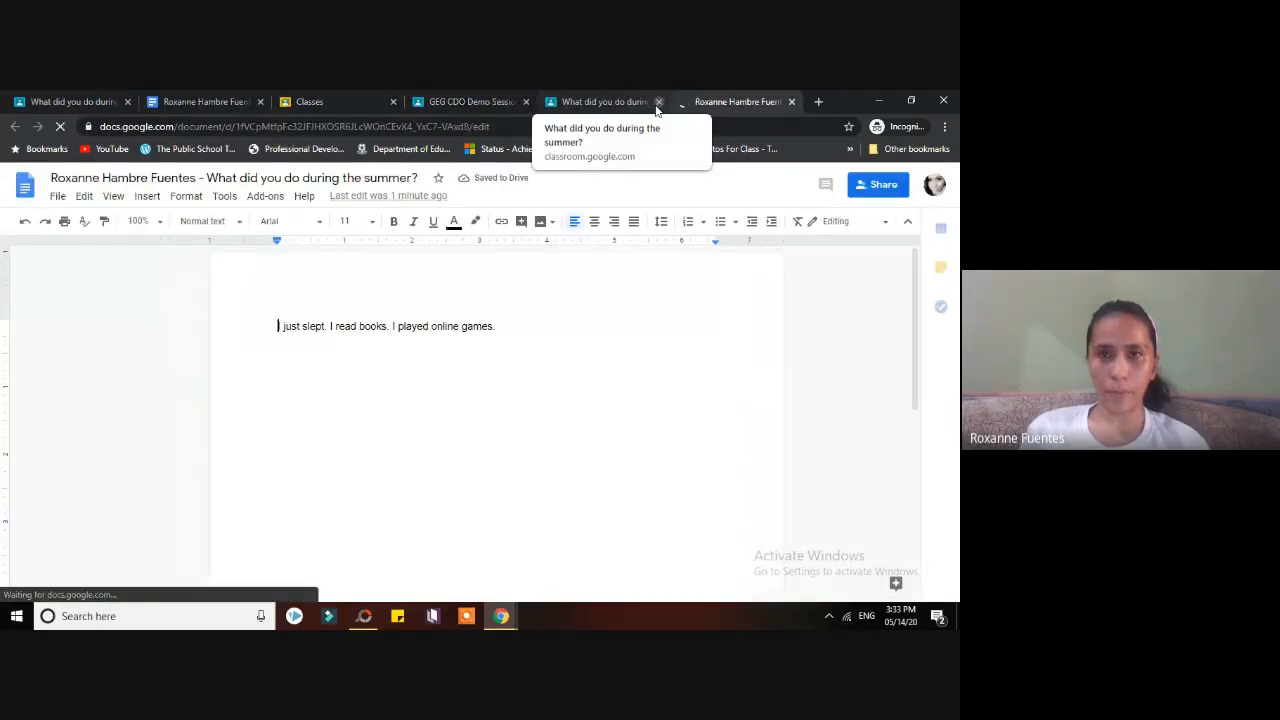
pyautogui.click(791, 101)
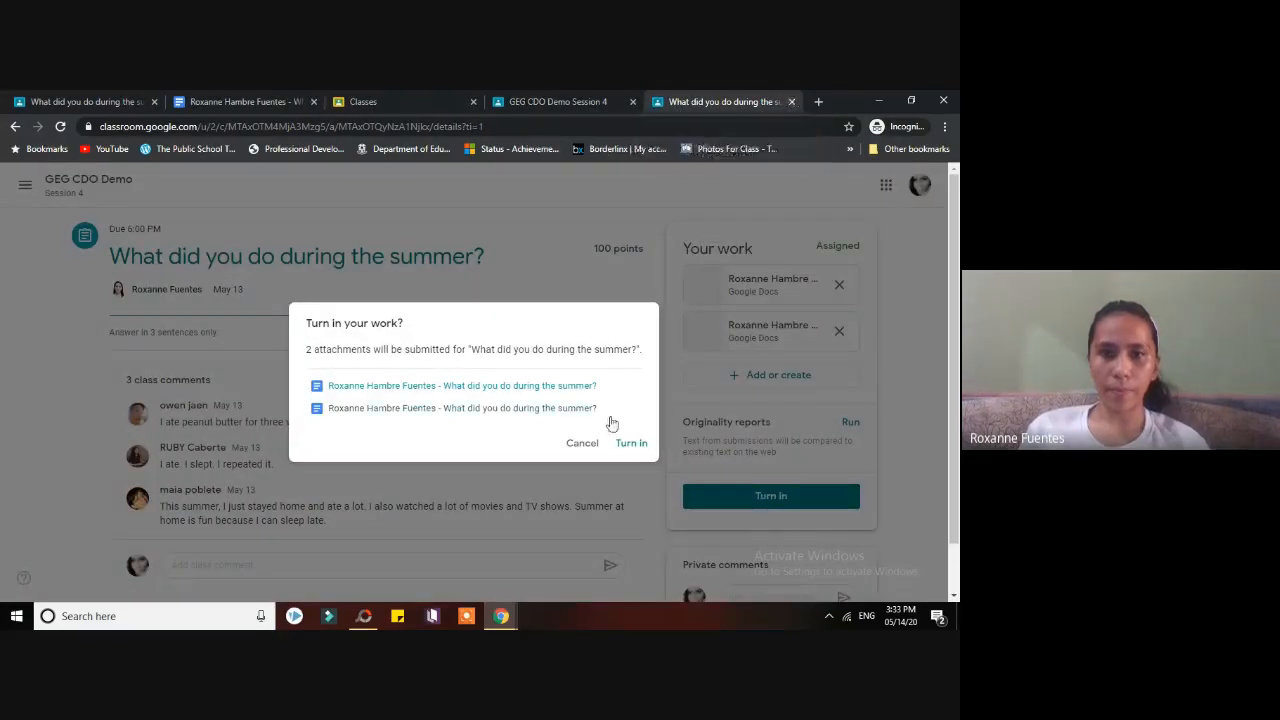
pyautogui.click(582, 443)
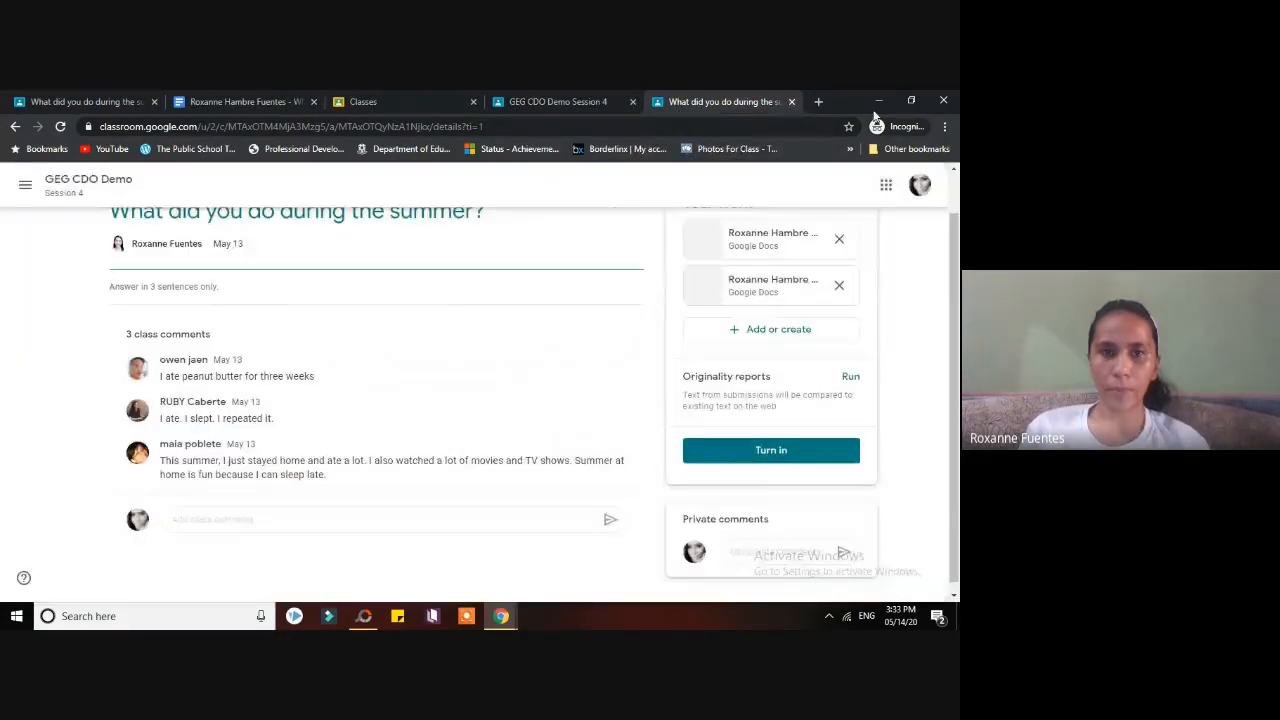
pyautogui.click(791, 101)
pyautogui.click(284, 104)
pyautogui.click(630, 104)
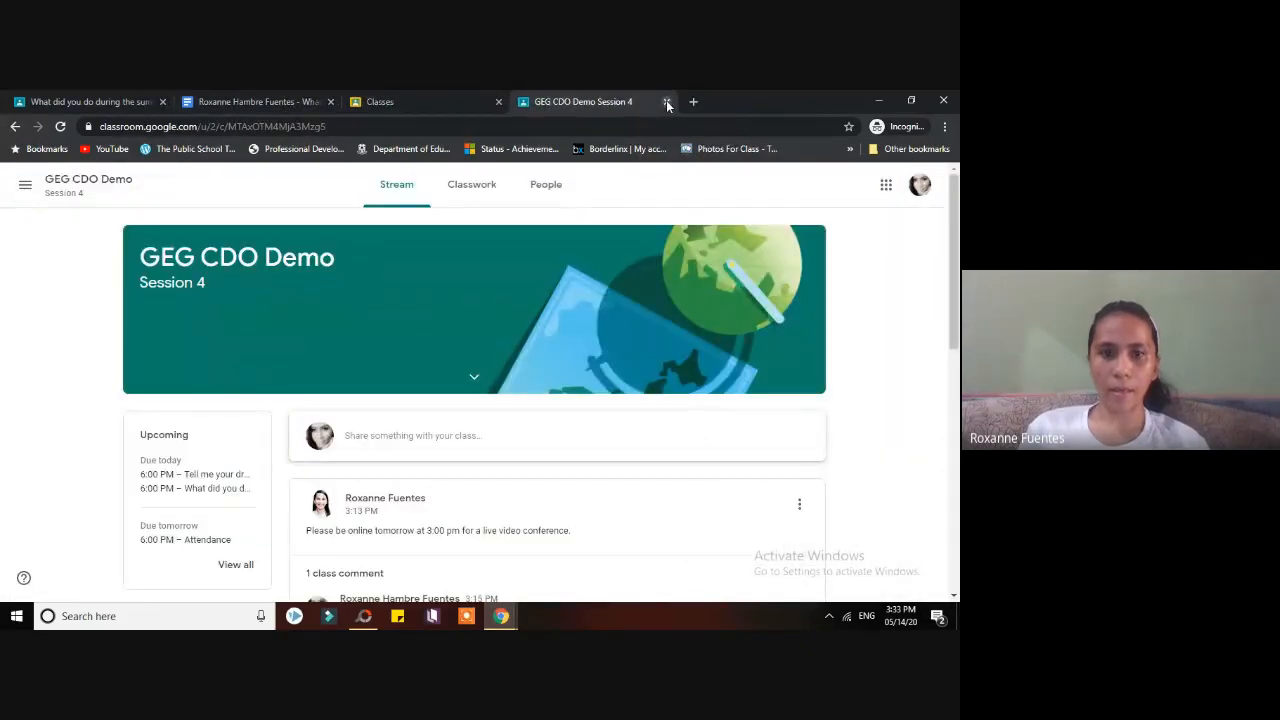
pyautogui.click(667, 102)
# - Retry TURN IN from the answer document and open Classroom under the other signed-in account
pyautogui.click(286, 93)
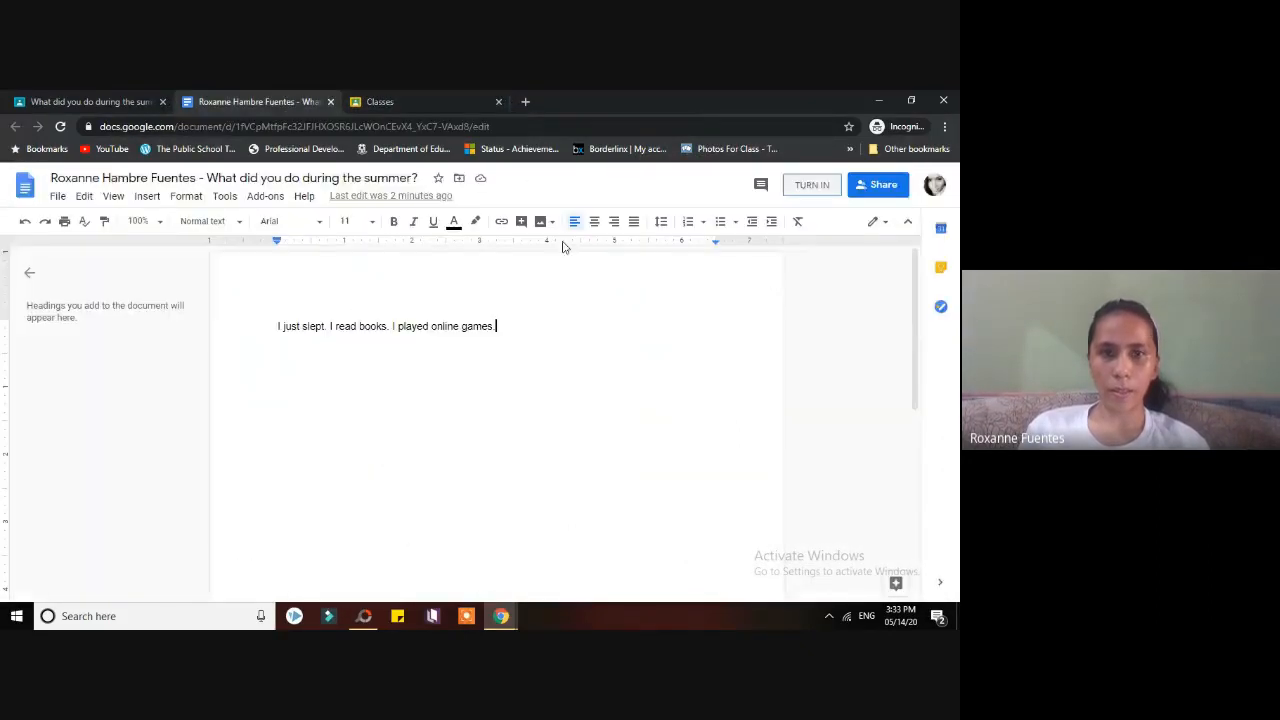
pyautogui.click(808, 189)
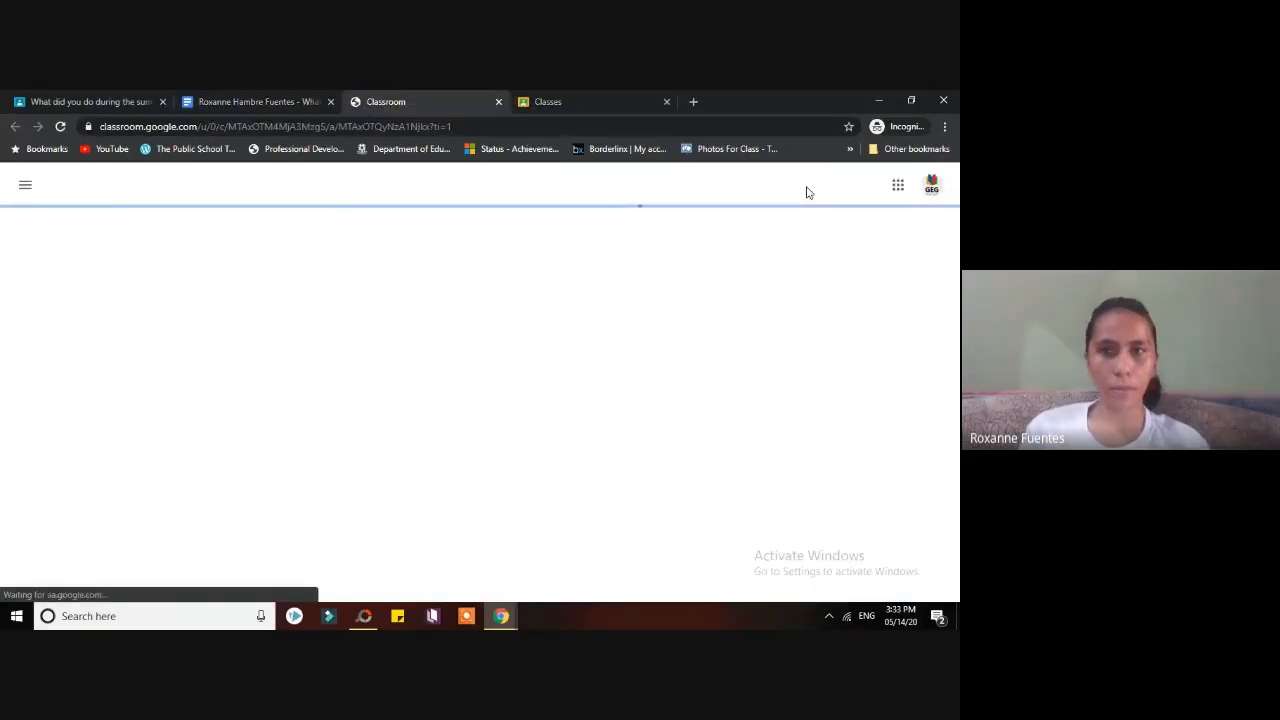
pyautogui.click(931, 185)
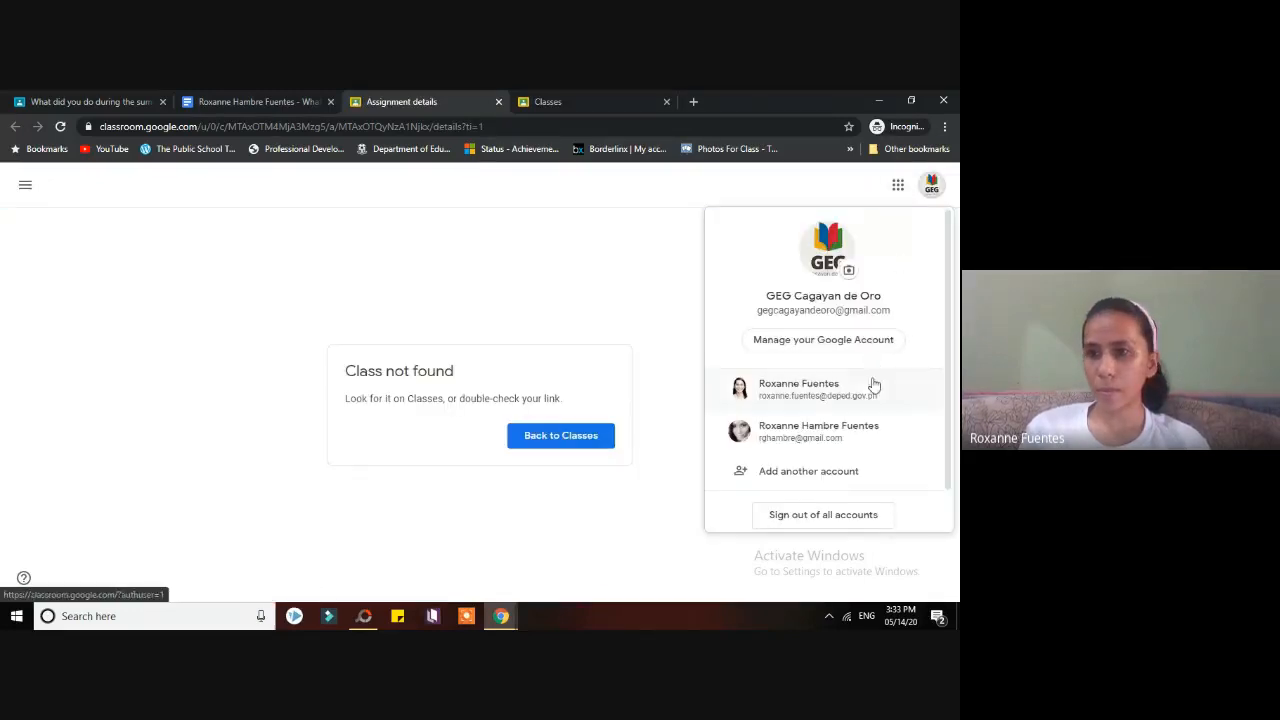
pyautogui.click(815, 463)
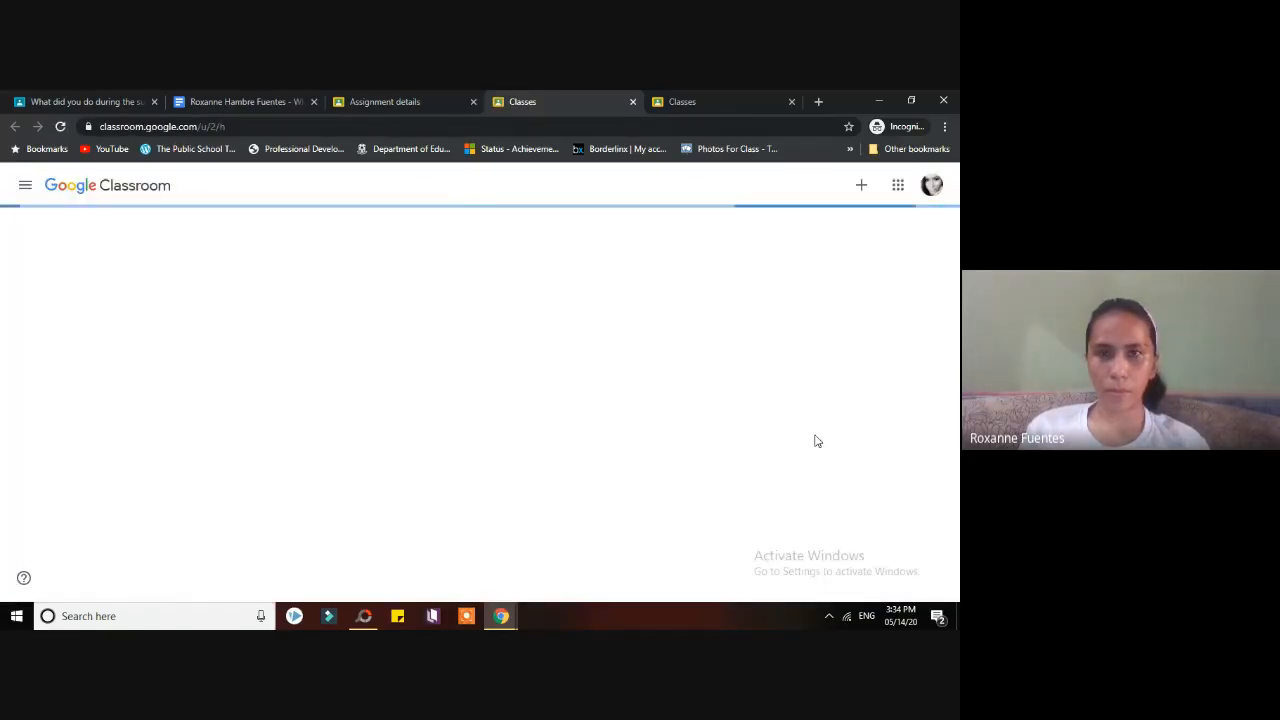
# - Close the duplicate Classes page and open the summer assignment from GEG CDO Demo's Classwork
pyautogui.click(791, 101)
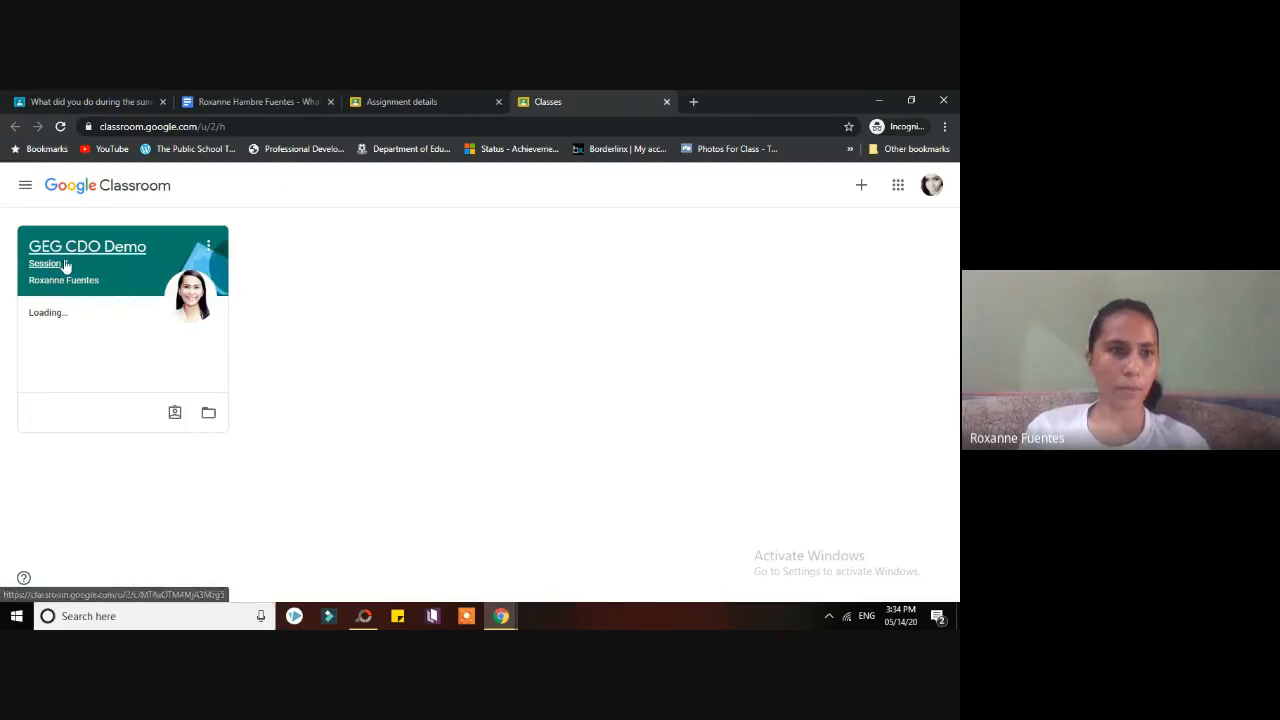
pyautogui.click(87, 246)
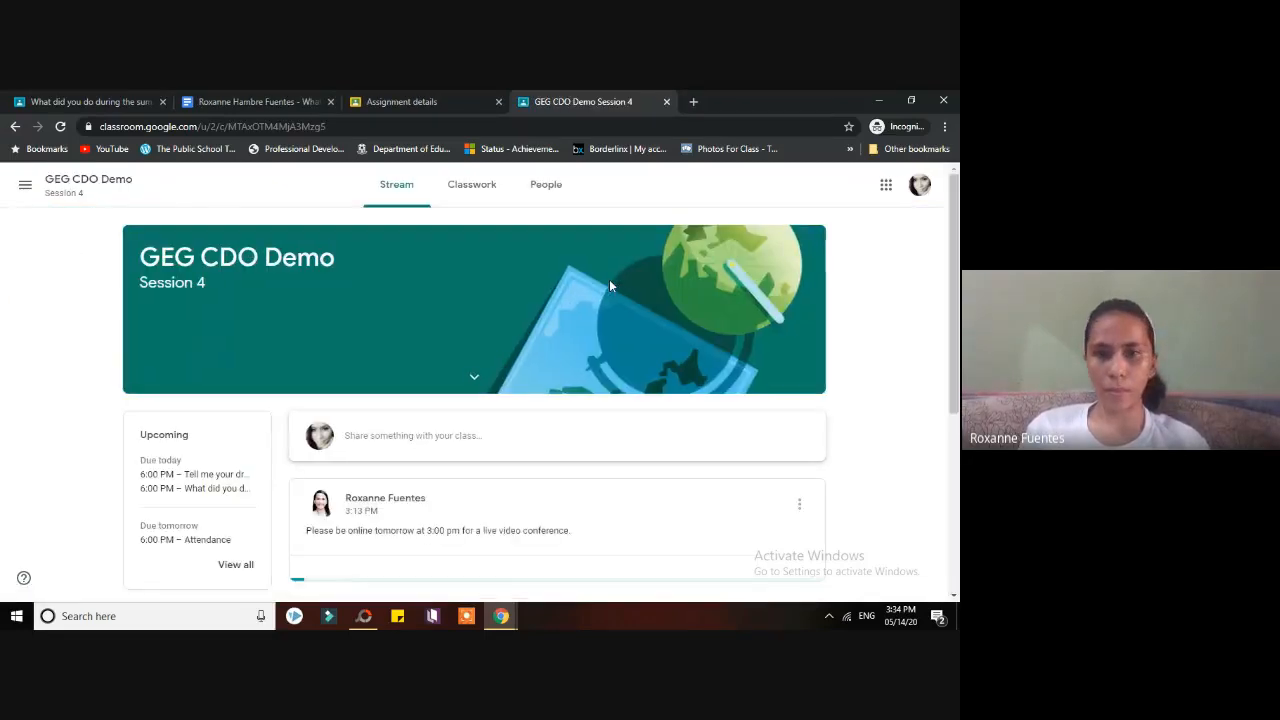
pyautogui.click(486, 184)
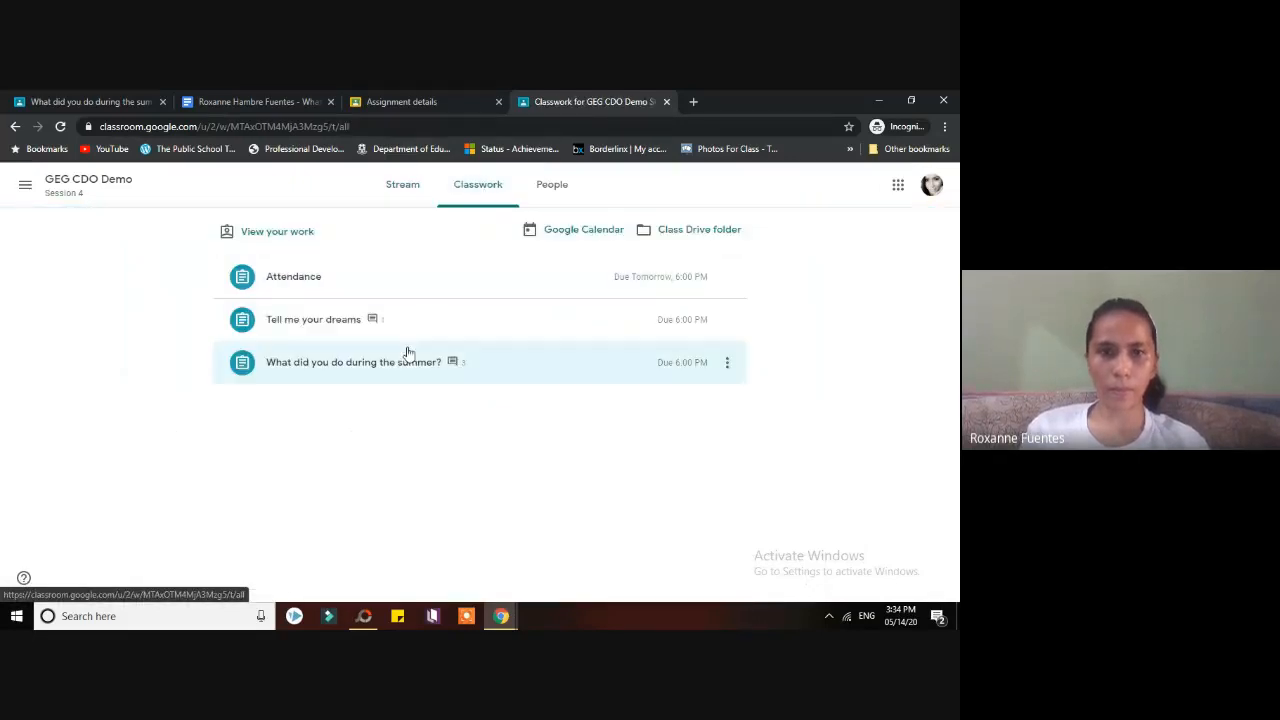
pyautogui.click(400, 364)
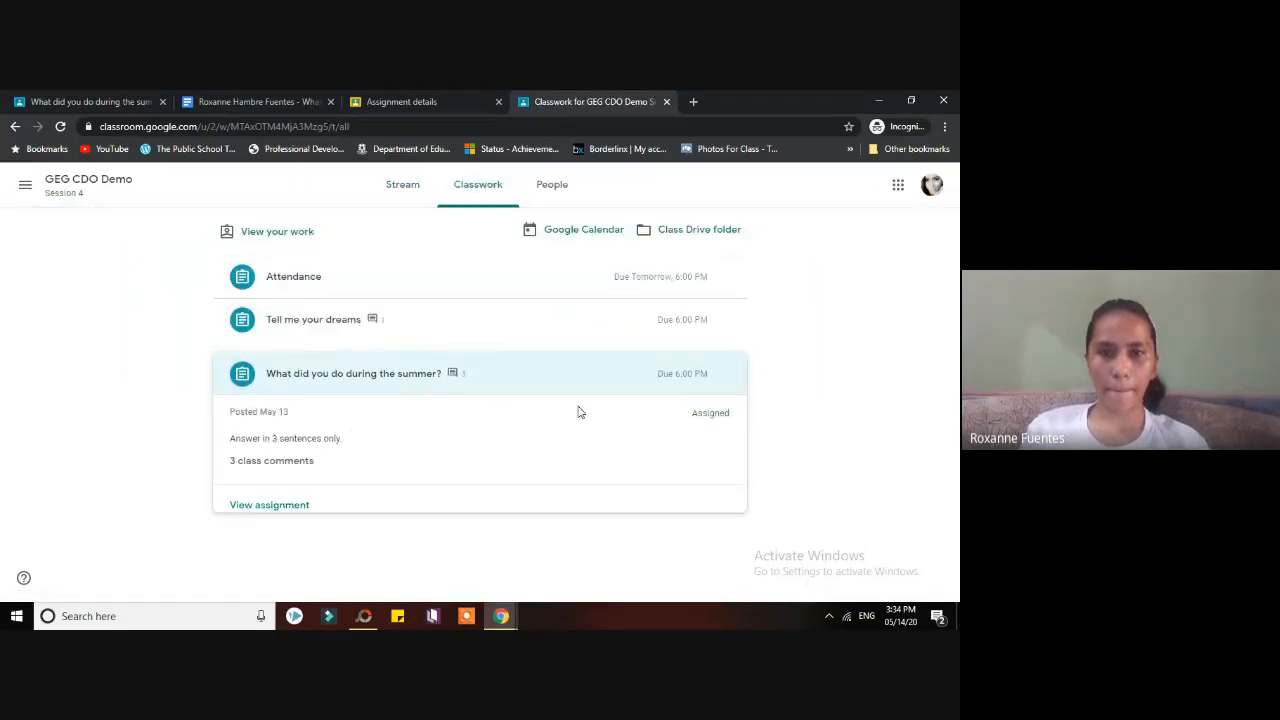
pyautogui.click(290, 506)
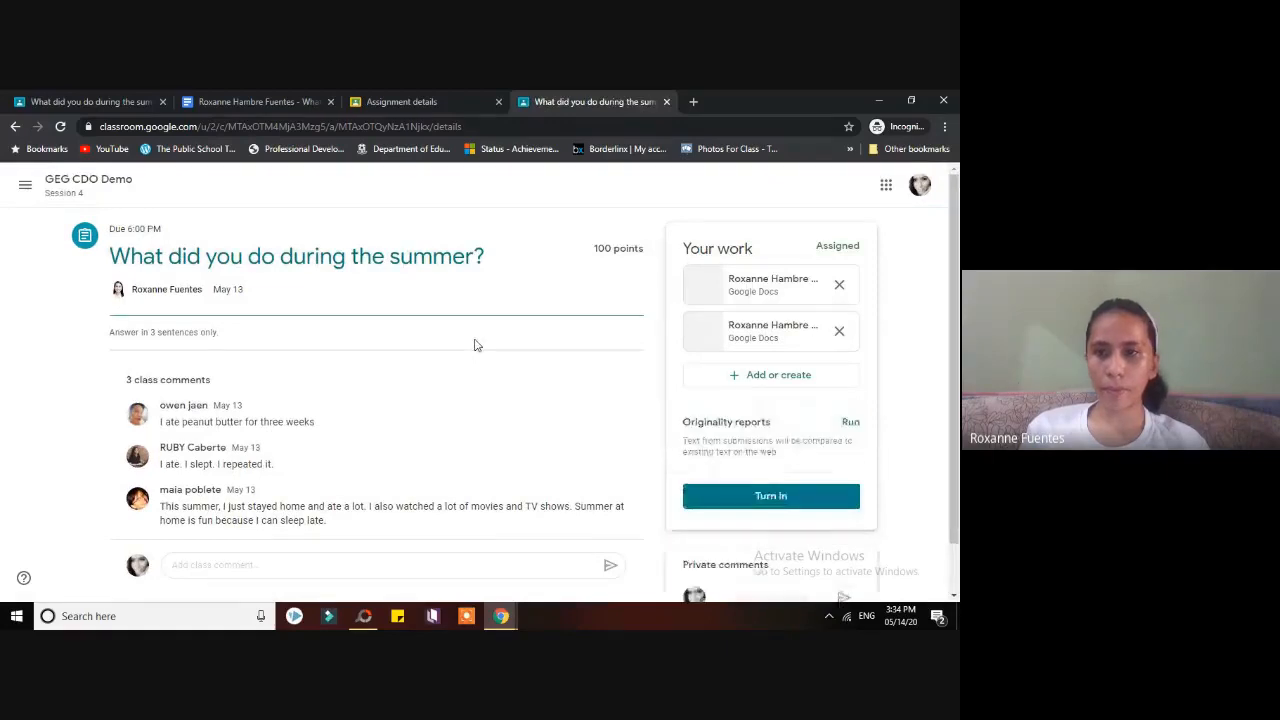
# - Try turning in again, preview the first attachment, then dismiss the confirmation and close extra tabs
pyautogui.click(770, 496)
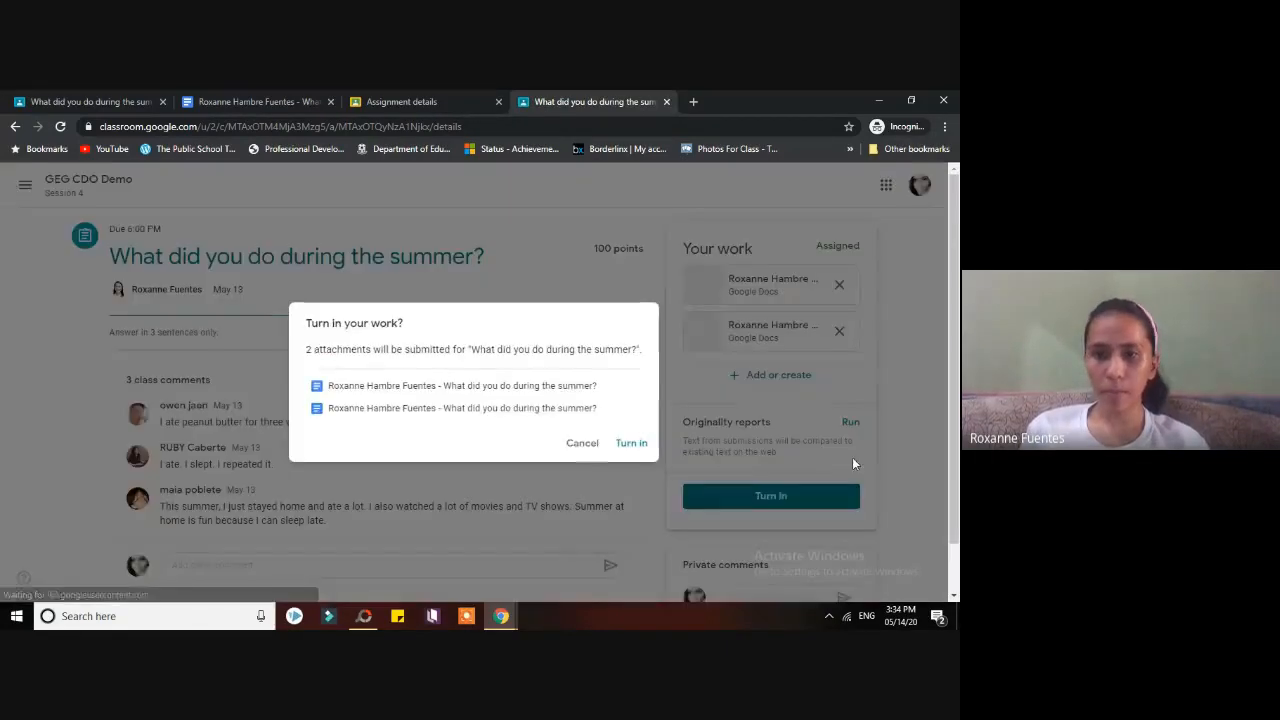
pyautogui.click(558, 386)
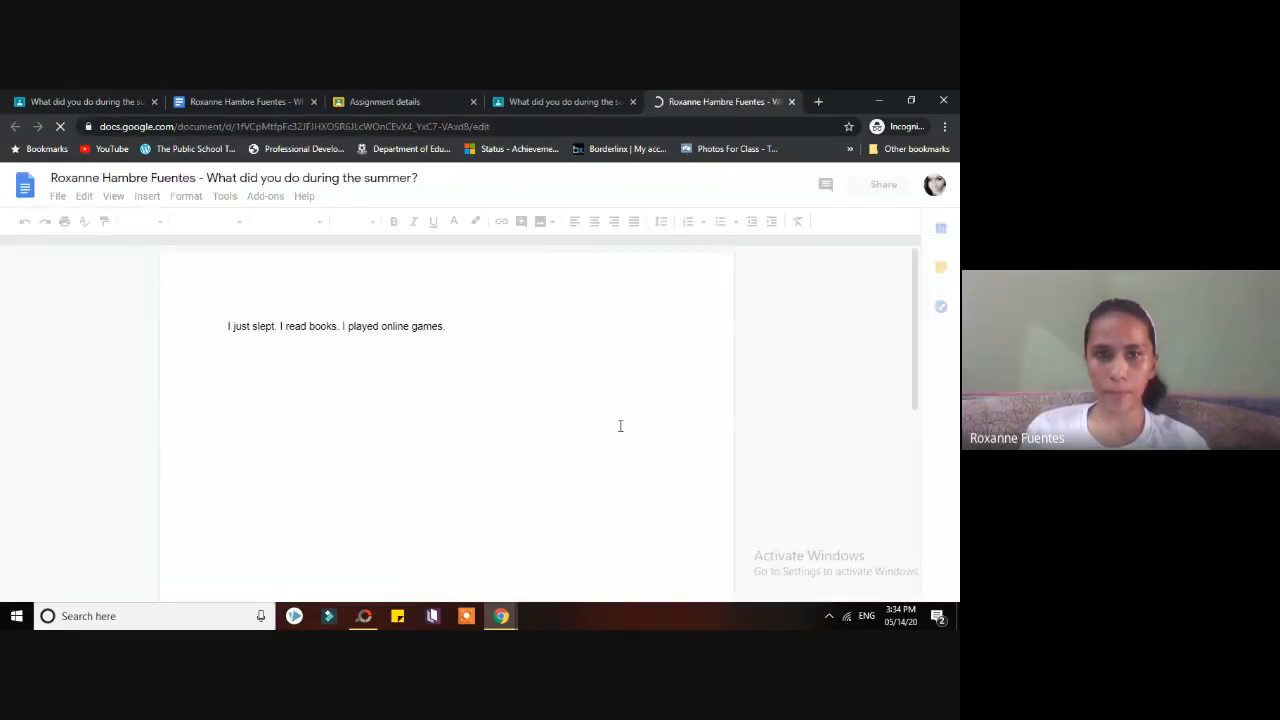
pyautogui.click(810, 186)
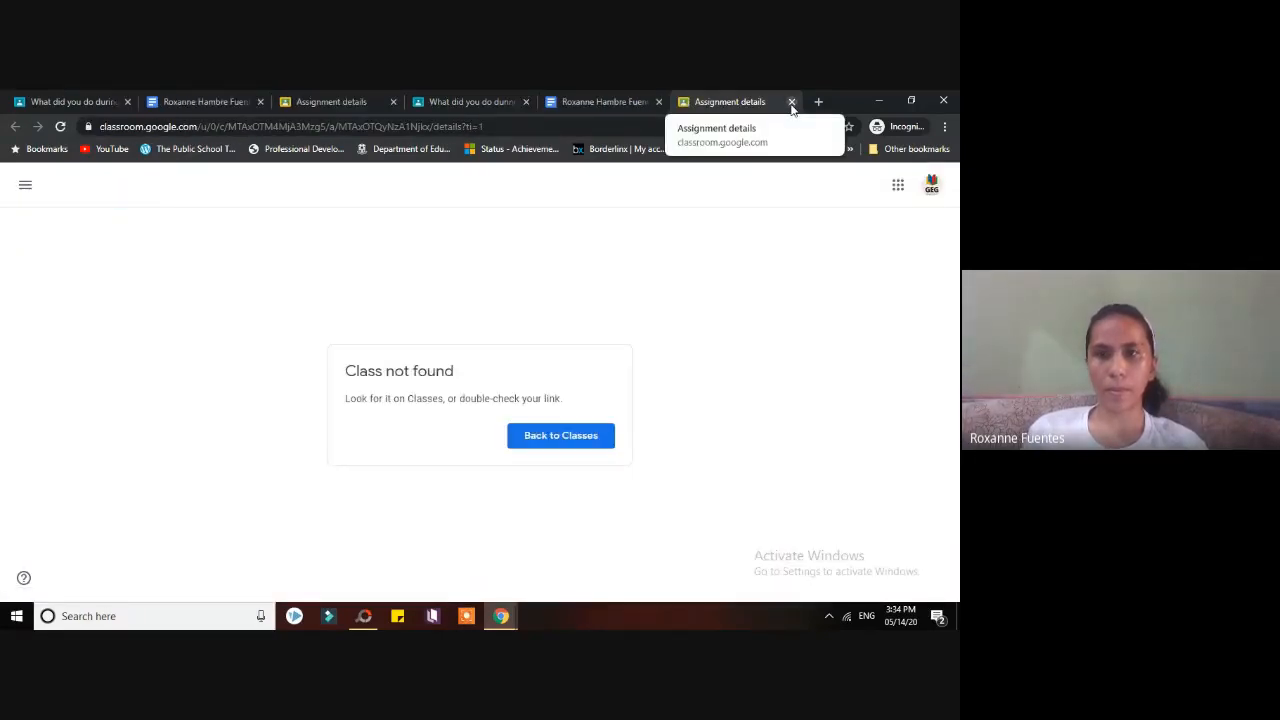
pyautogui.click(791, 103)
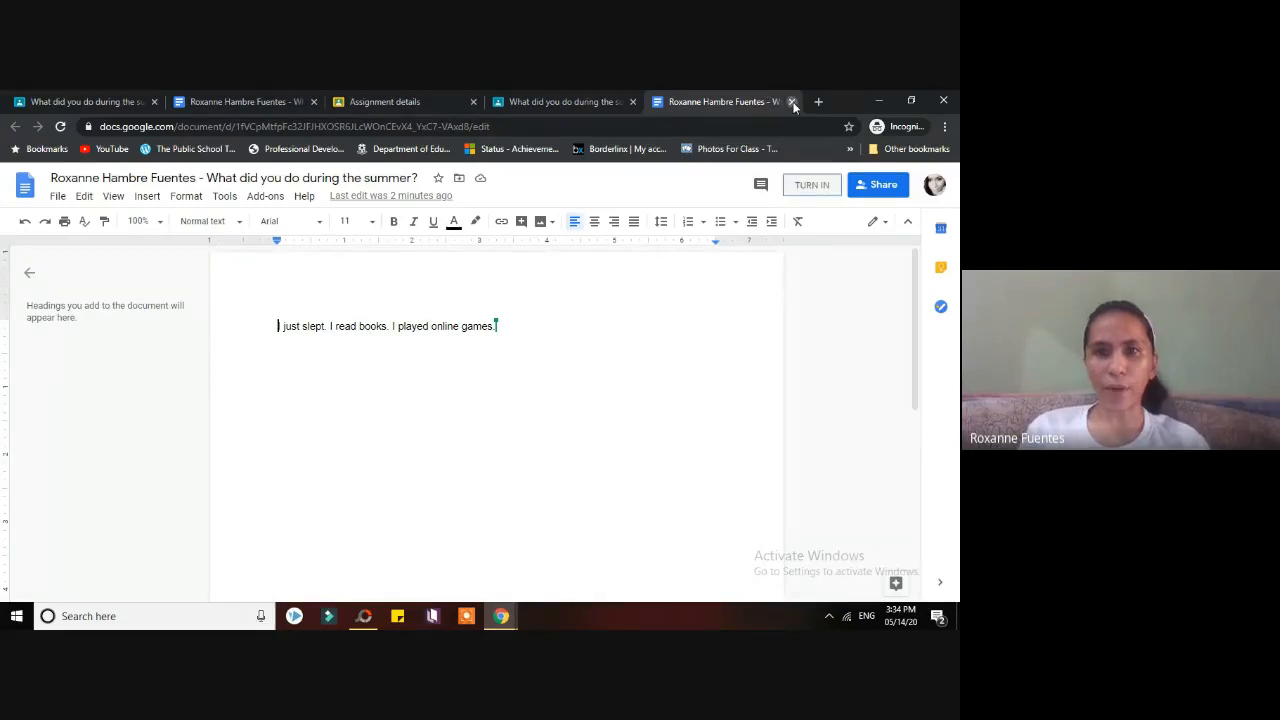
pyautogui.click(791, 102)
pyautogui.click(580, 443)
pyautogui.click(440, 110)
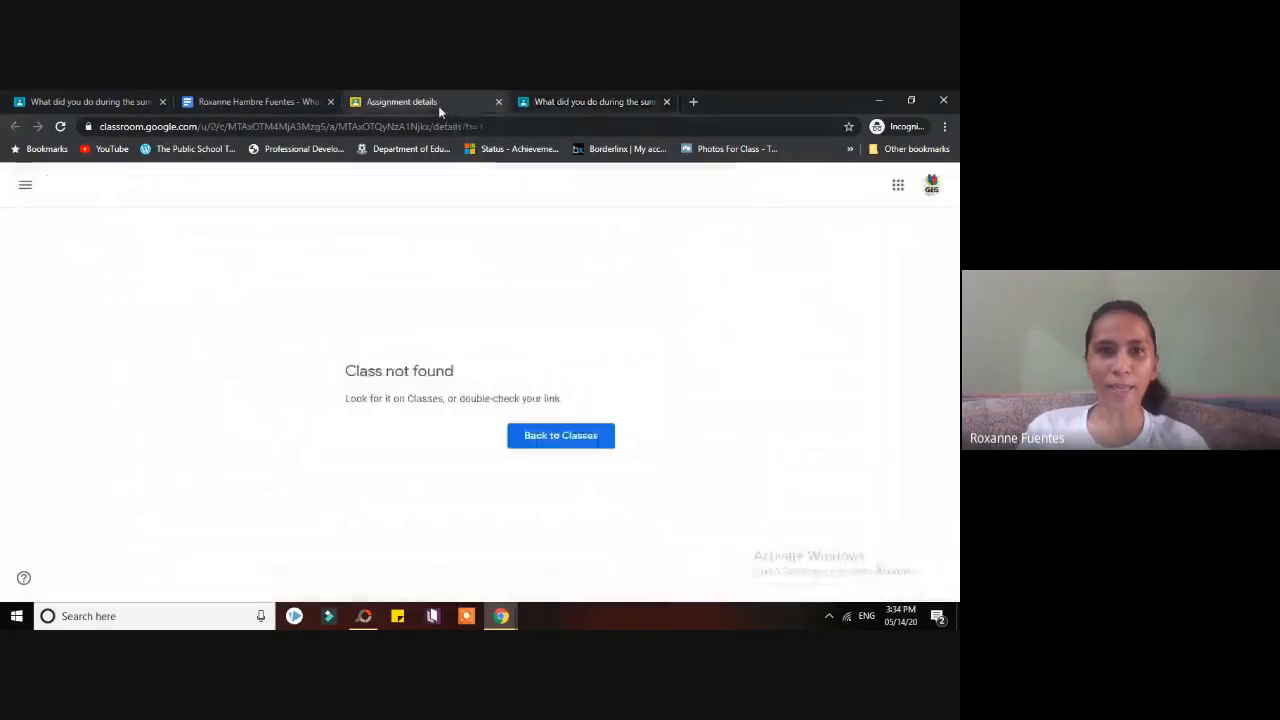
pyautogui.click(606, 102)
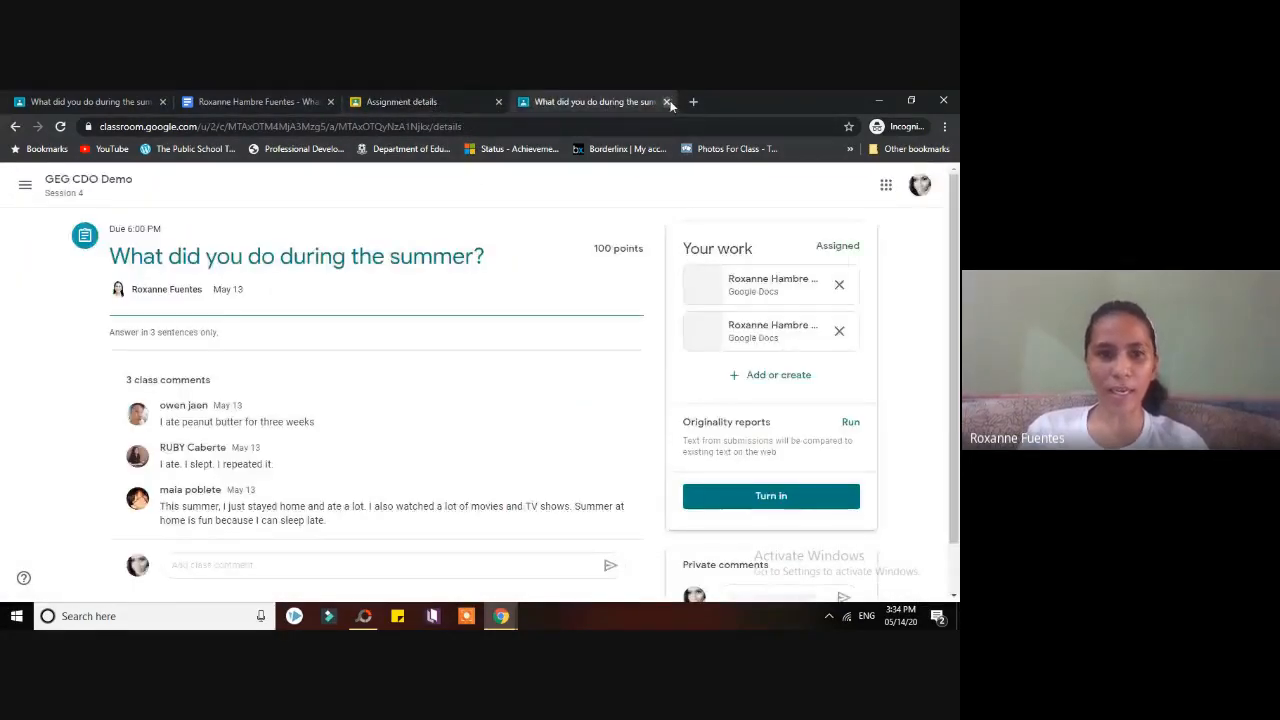
# - Sign out of all accounts and sign back in as the student with its password
pyautogui.click(920, 188)
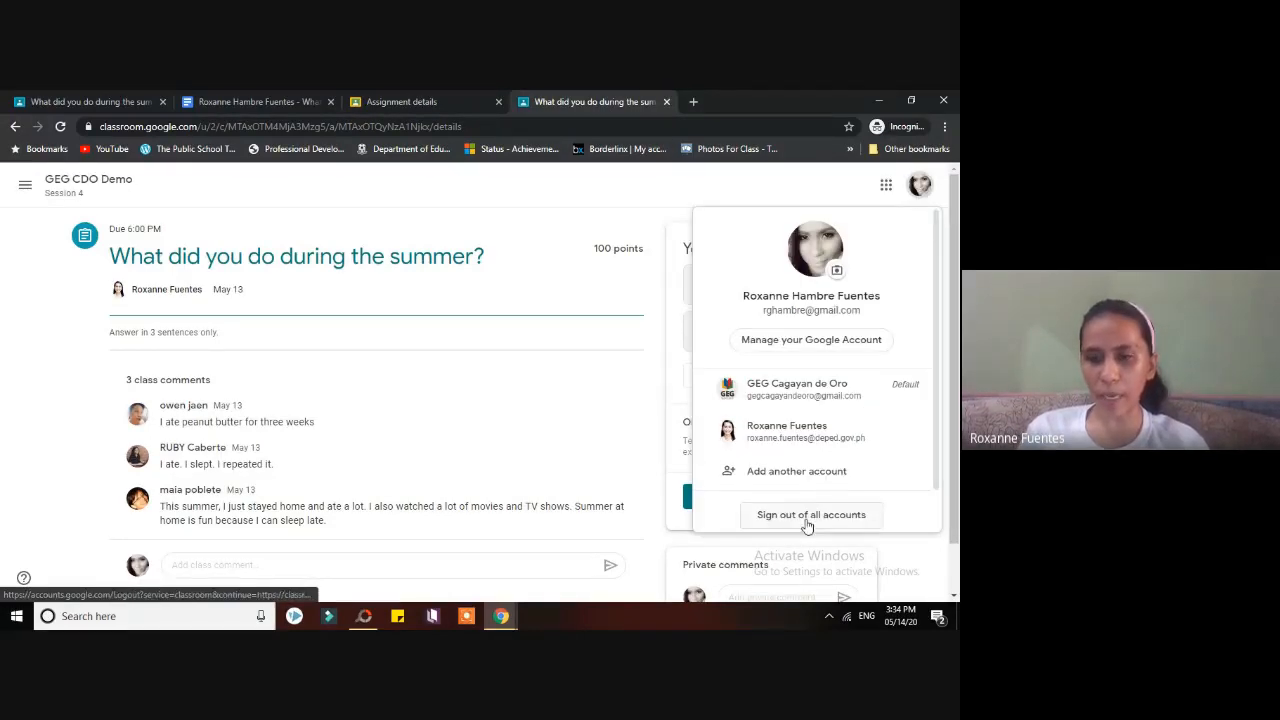
pyautogui.click(807, 523)
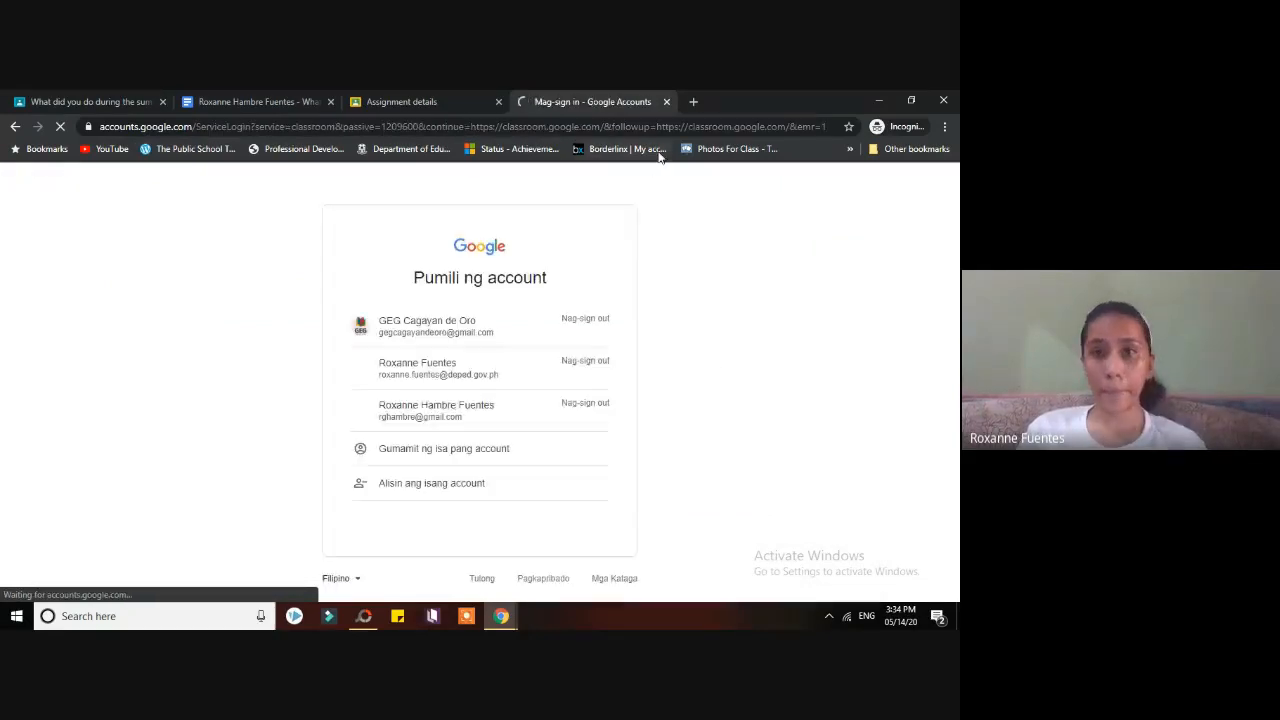
pyautogui.click(440, 412)
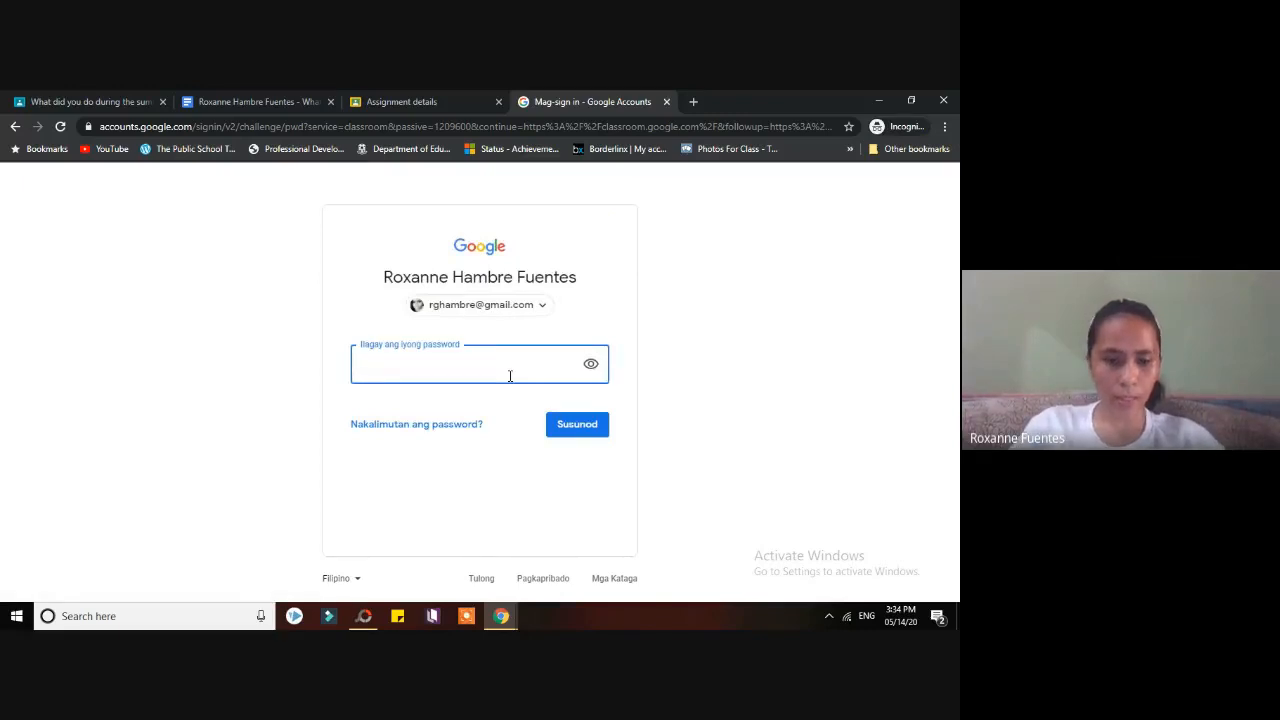
pyautogui.press('Return')
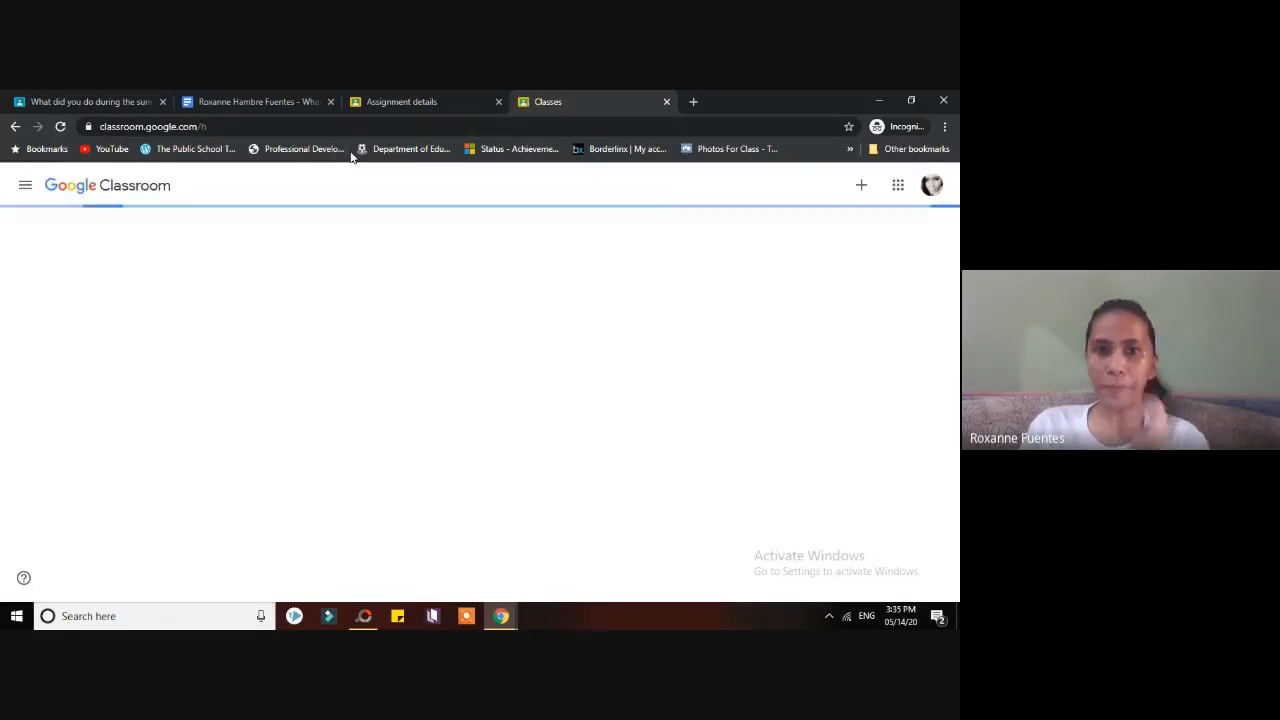
# - Start turning in from the answer document, preview the first attachment, and close the Class Not Found page
pyautogui.click(666, 101)
pyautogui.click(255, 101)
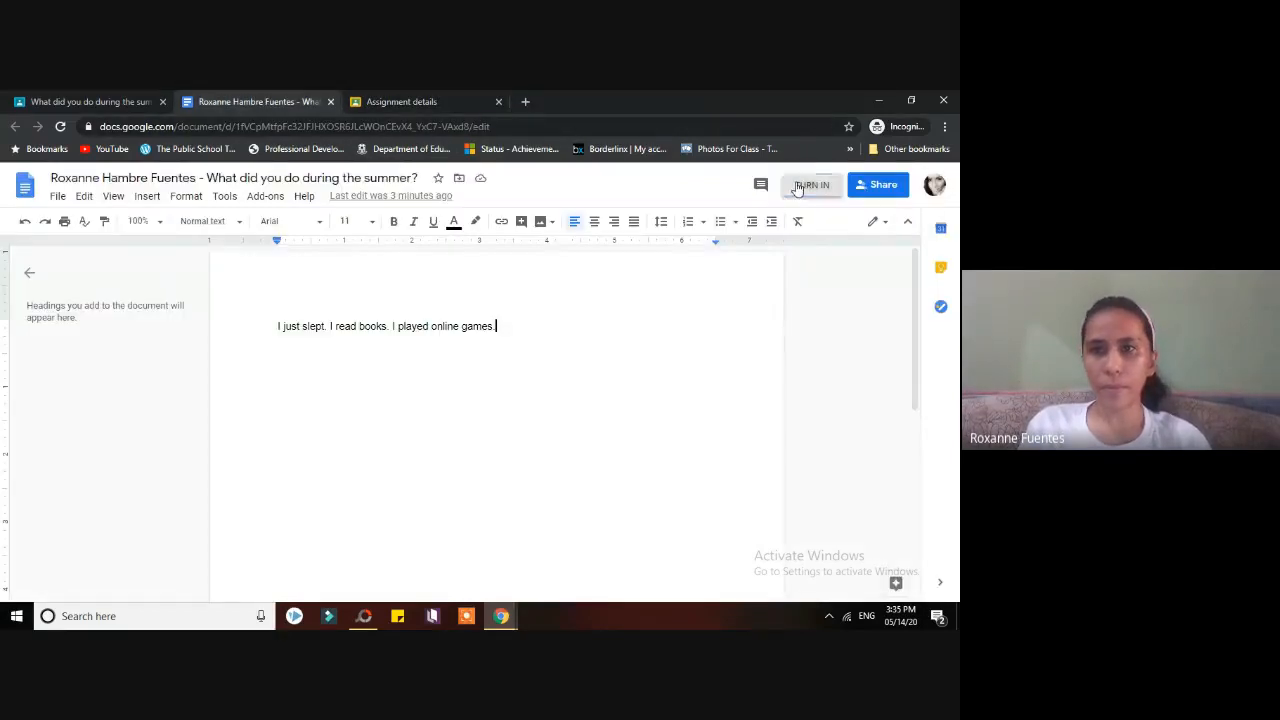
pyautogui.click(795, 183)
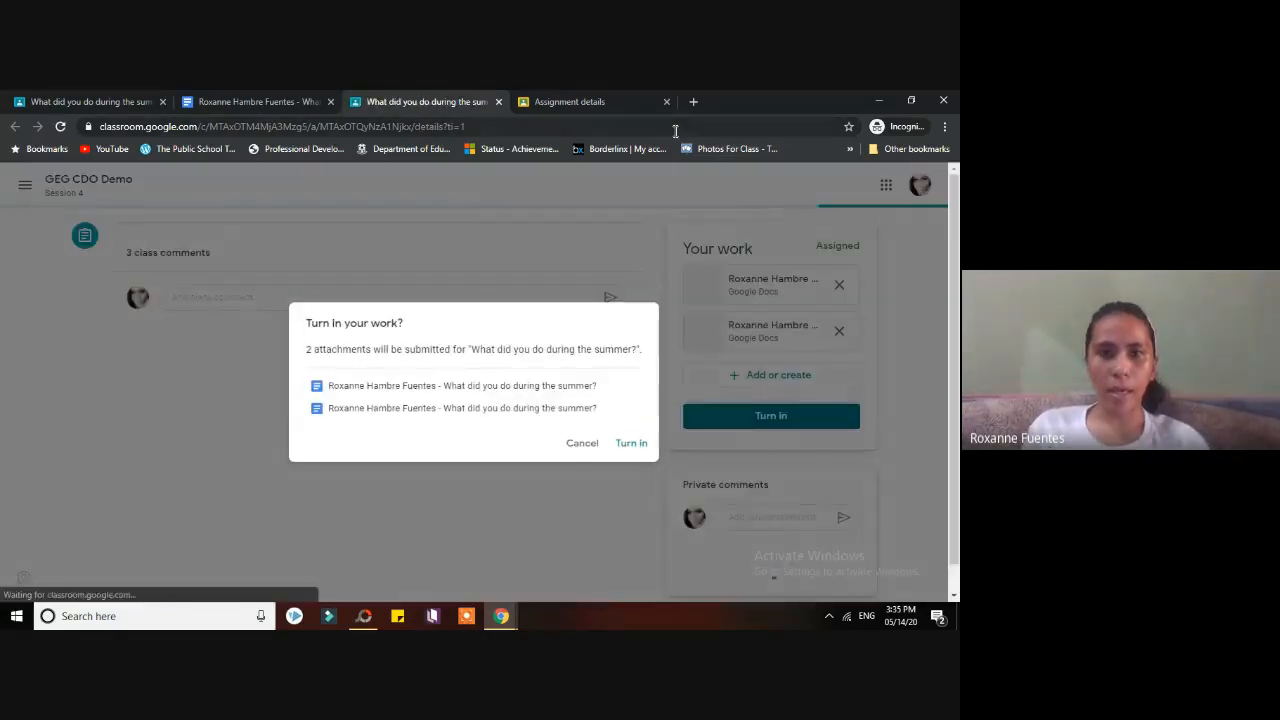
pyautogui.click(581, 386)
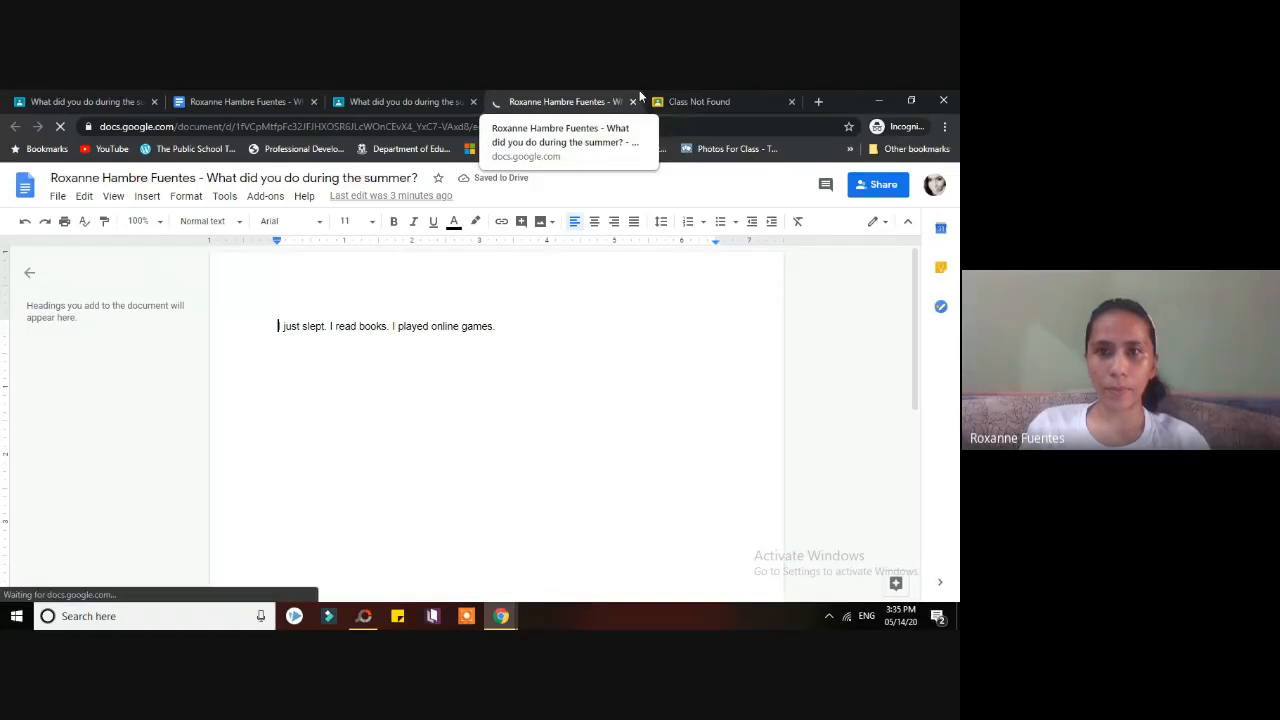
pyautogui.click(736, 101)
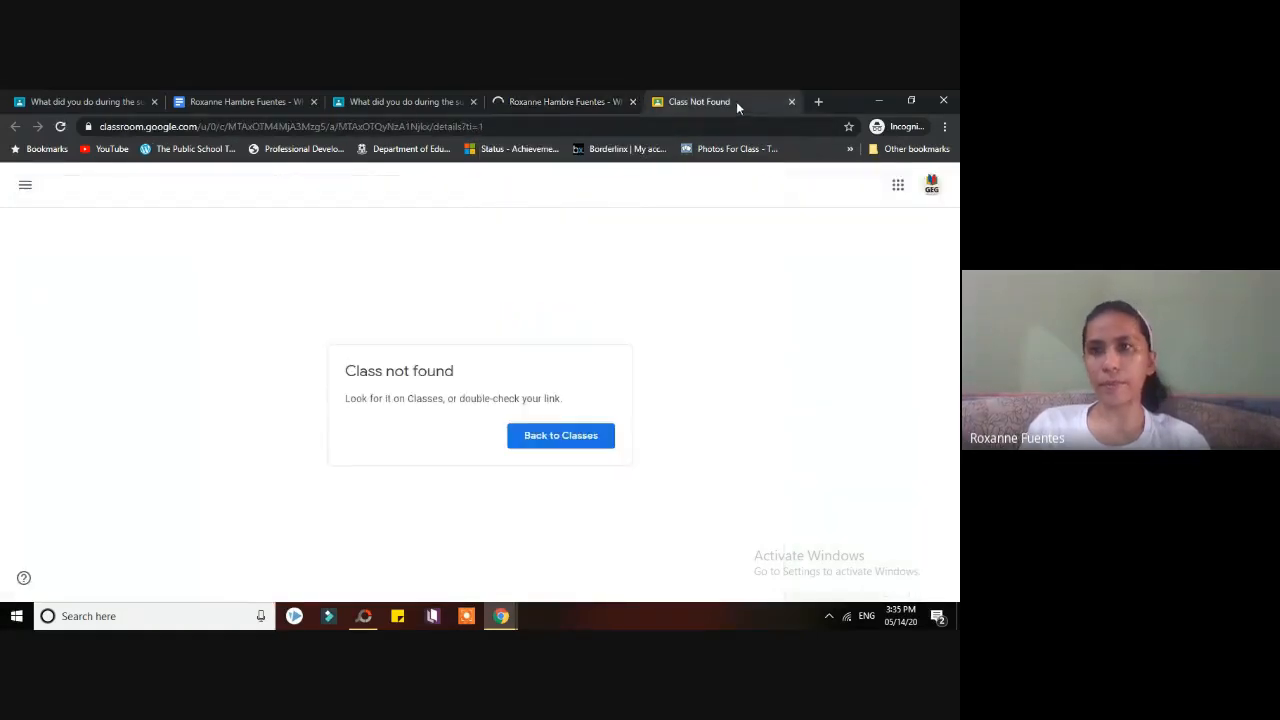
pyautogui.click(791, 103)
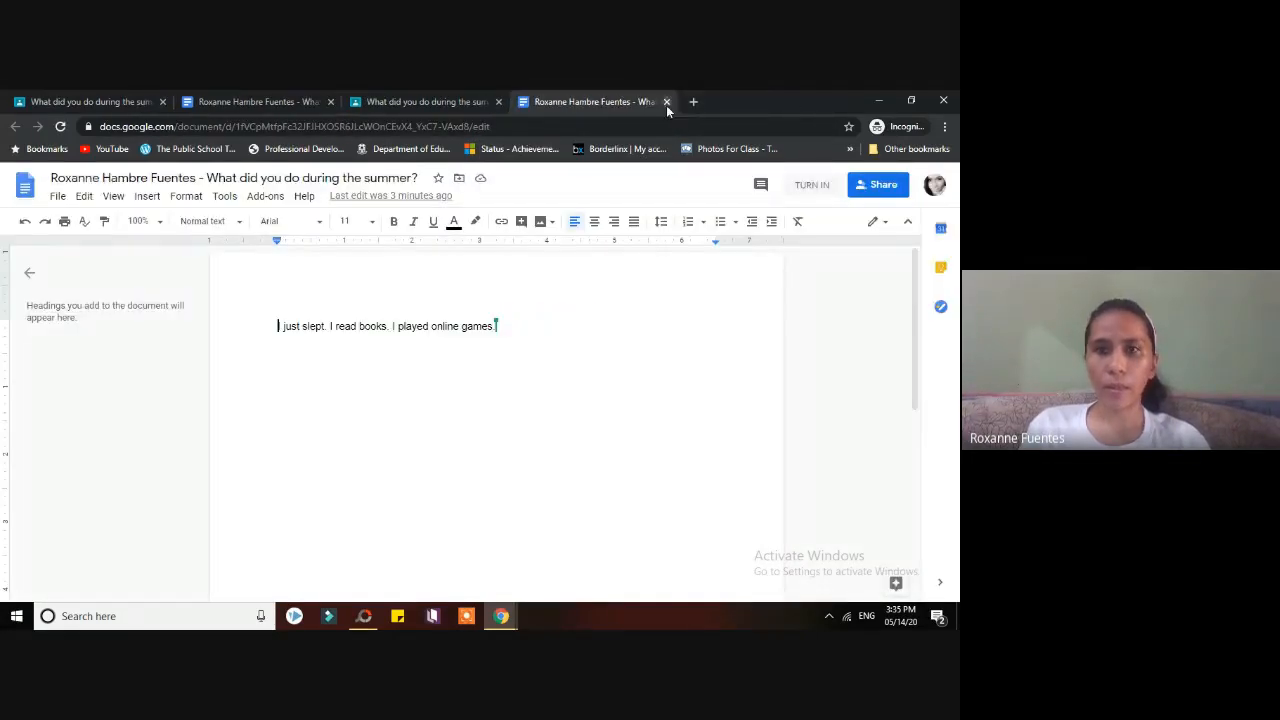
pyautogui.click(427, 99)
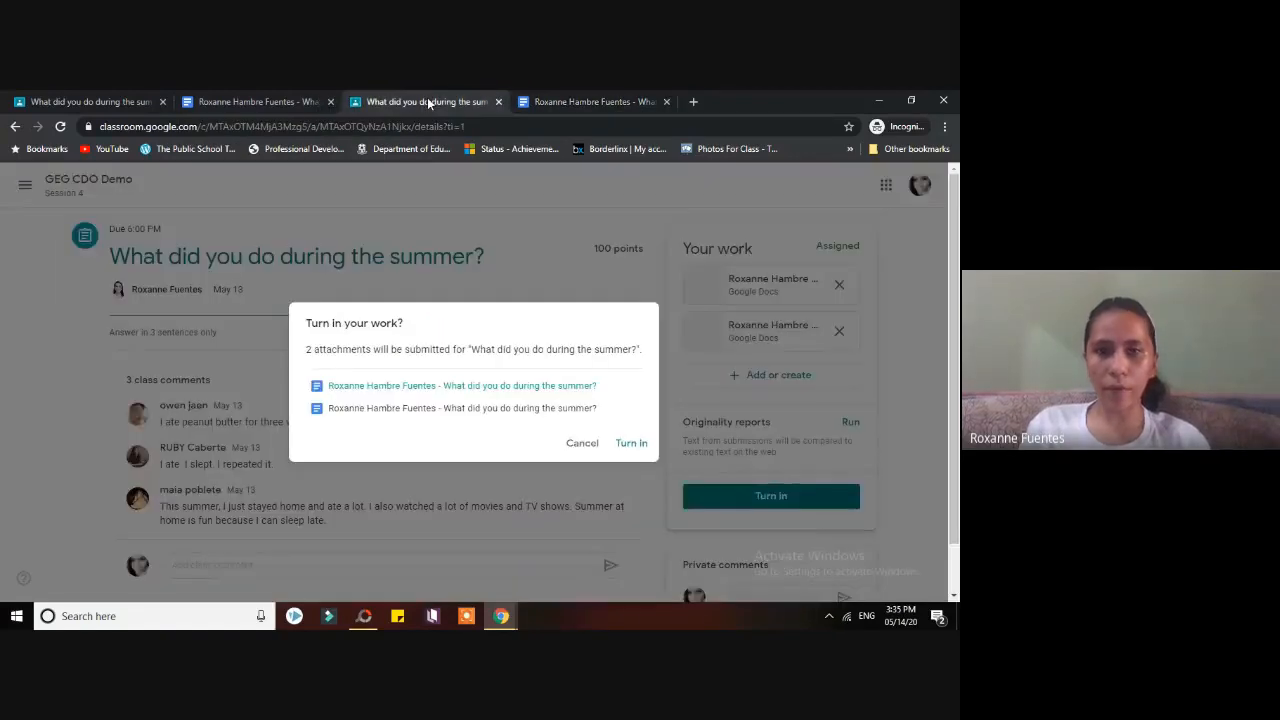
# - Preview the second attachment, then confirm Turn in for both Docs
pyautogui.click(565, 409)
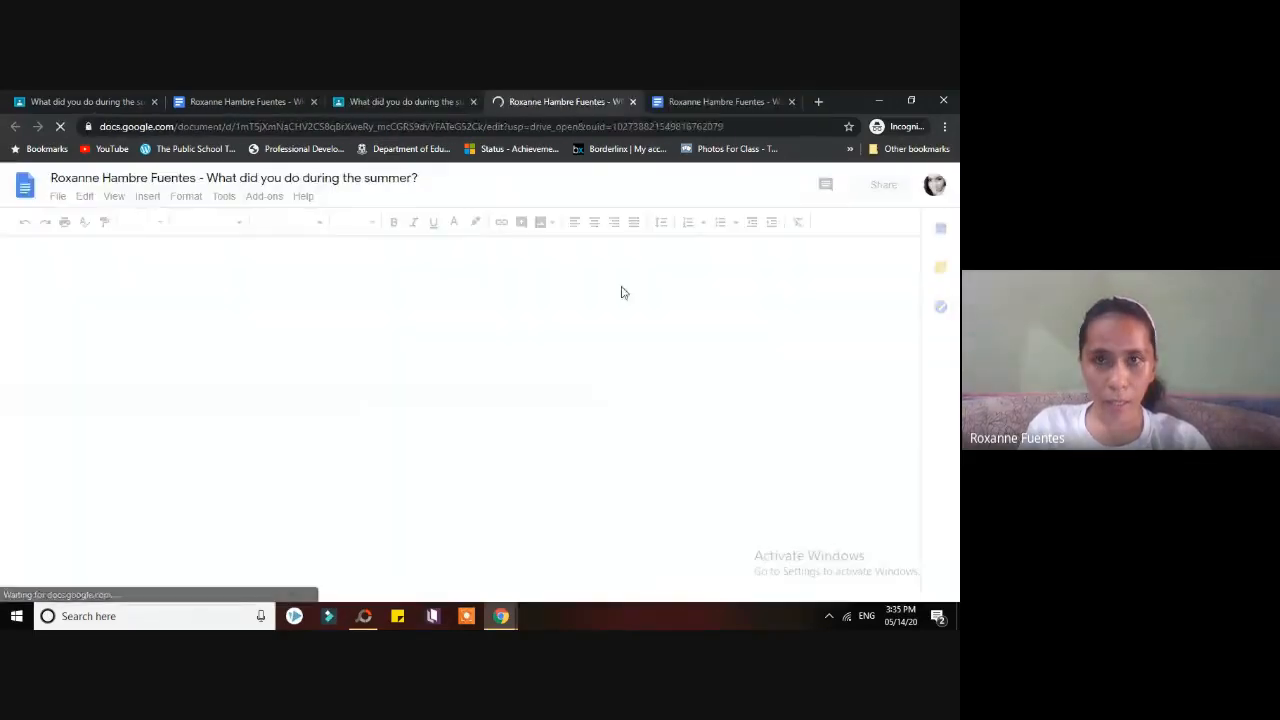
pyautogui.click(635, 104)
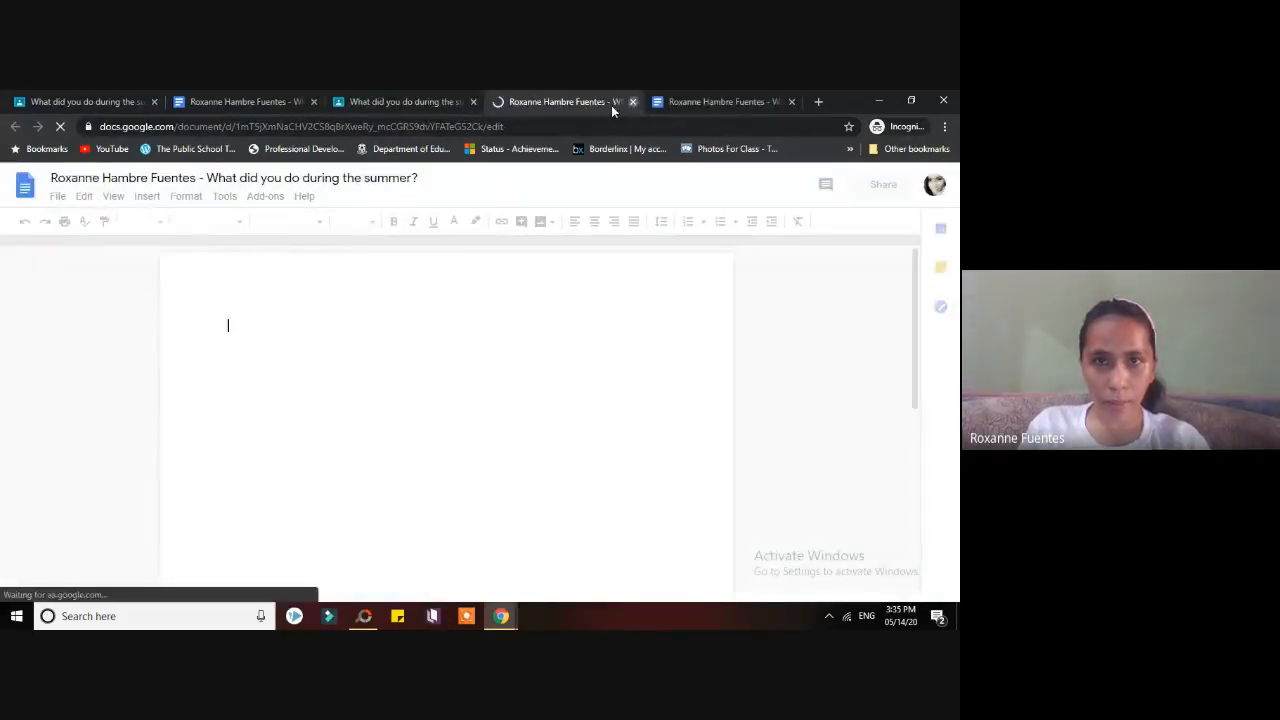
pyautogui.click(431, 103)
pyautogui.click(632, 444)
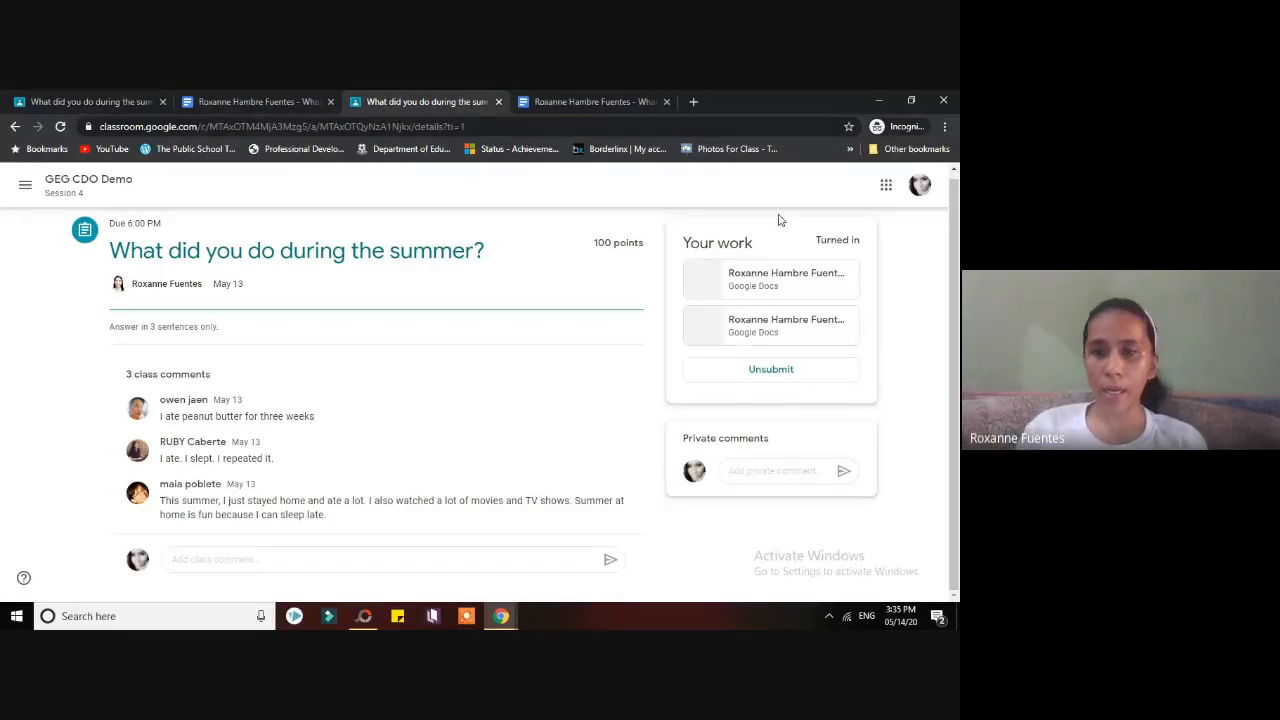
pyautogui.click(216, 97)
pyautogui.click(415, 101)
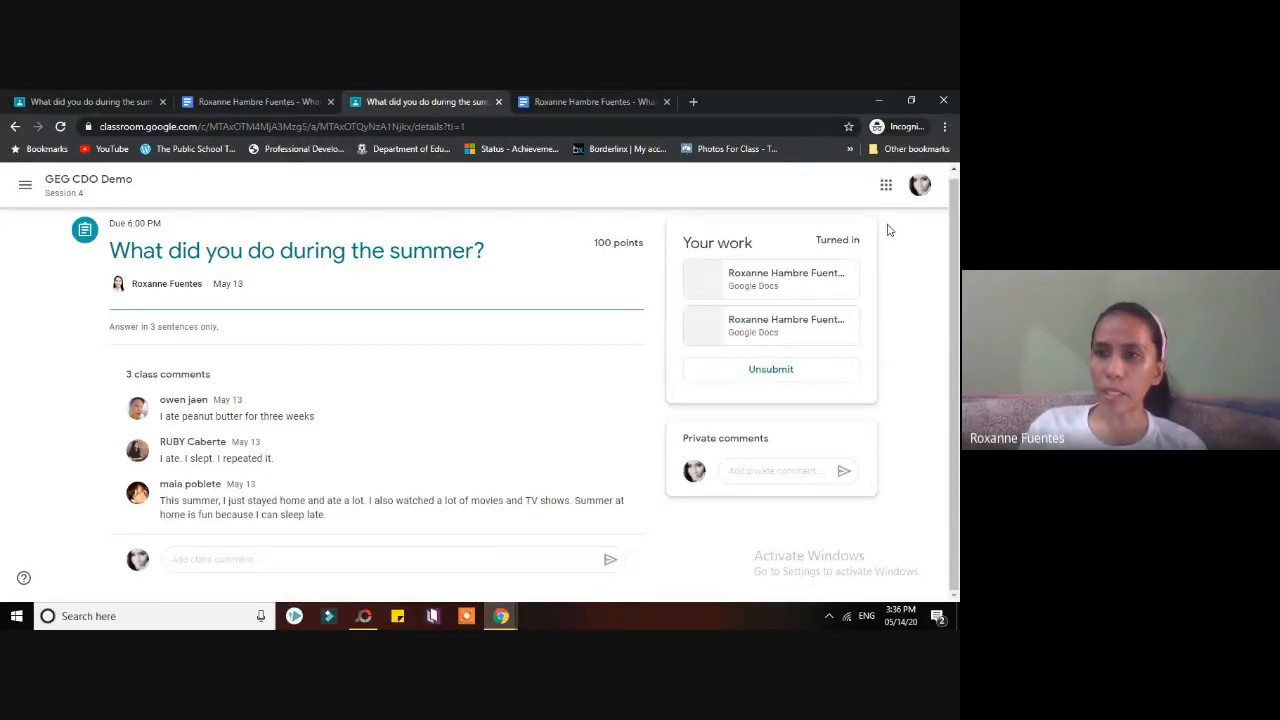
# - Open and close the expired Google Docs answer tab
pyautogui.click(660, 97)
pyautogui.click(667, 101)
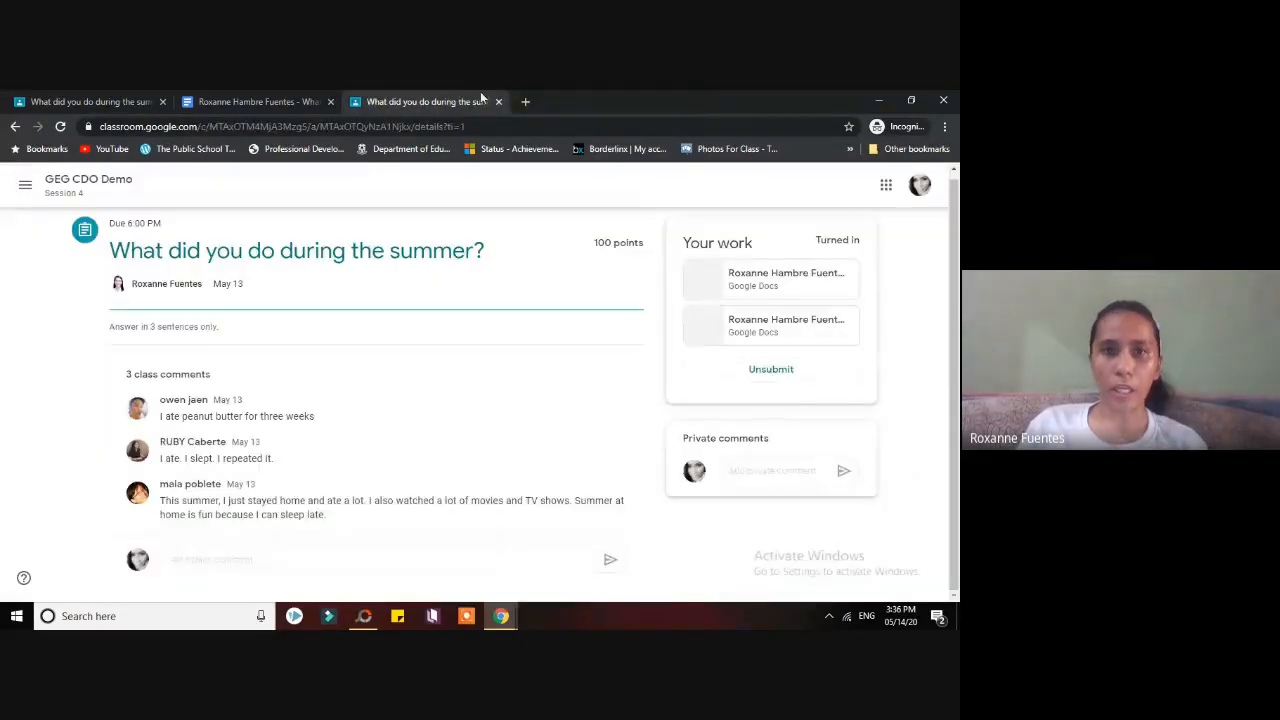
# - Shrink the student window aside and maximize the teacher's Student work view showing 3 turned in, 2 graded
pyautogui.click(915, 100)
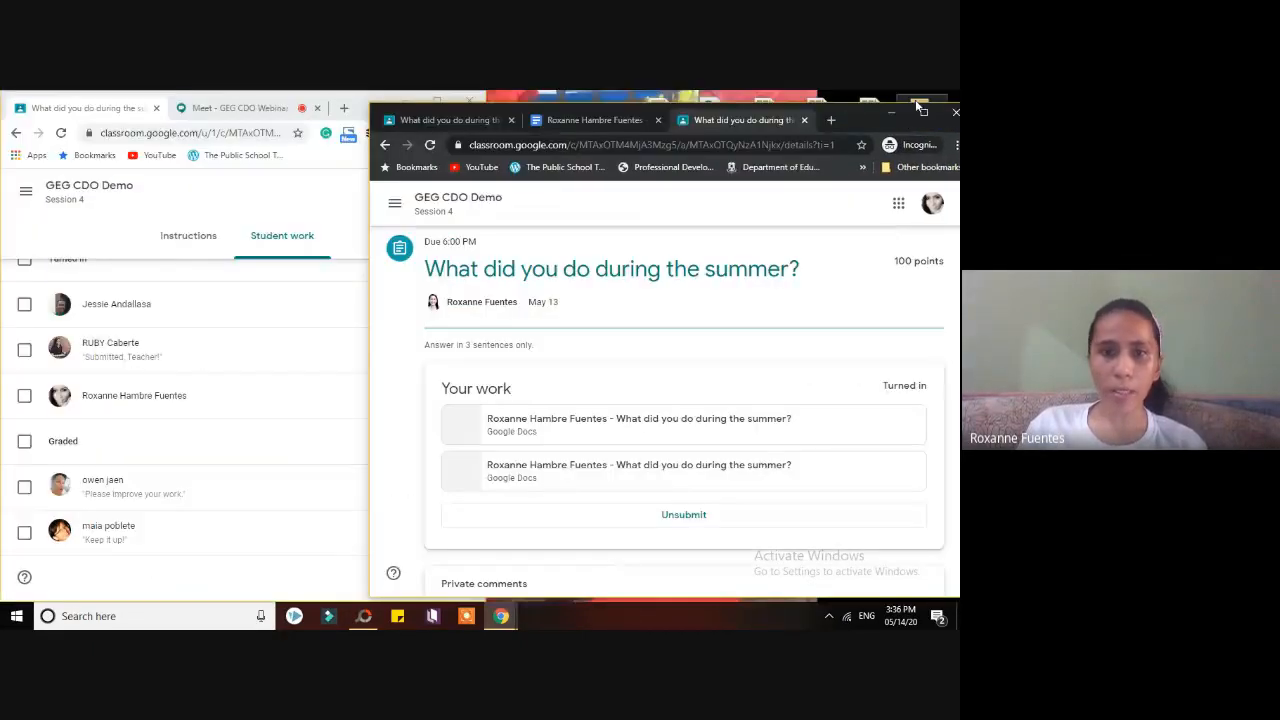
pyautogui.moveTo(372, 362); pyautogui.dragTo(491, 349)
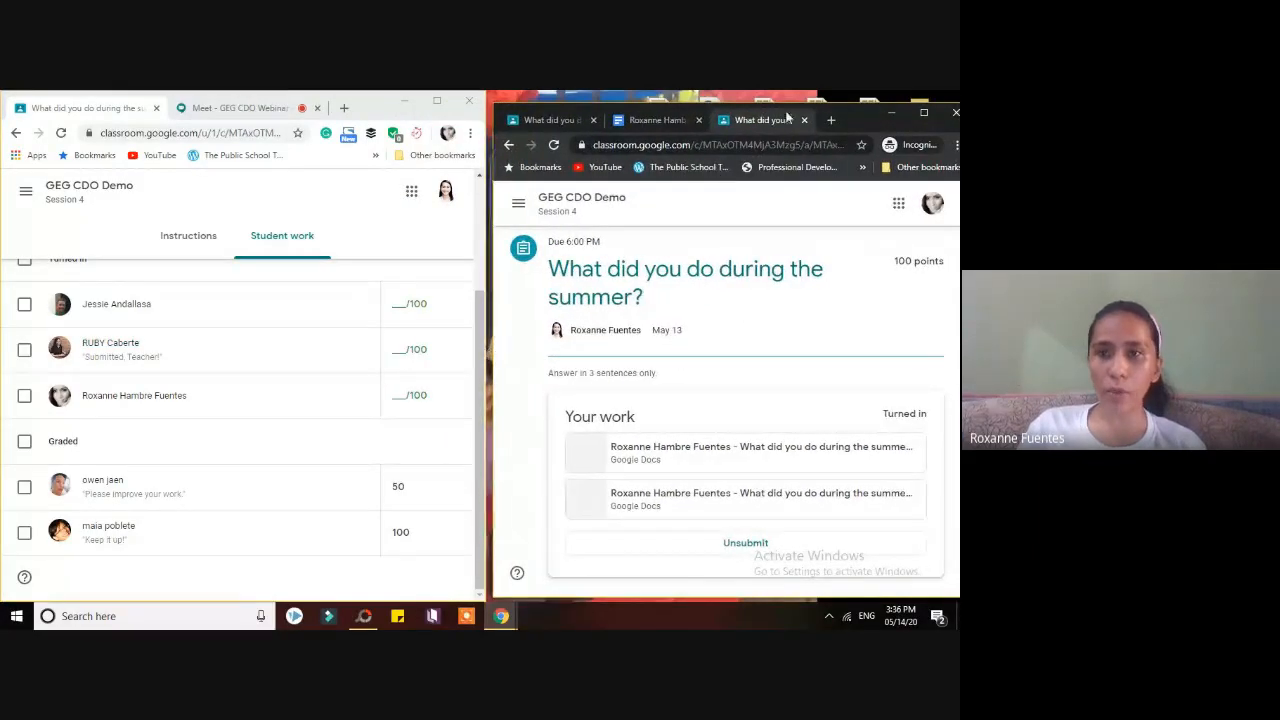
pyautogui.moveTo(836, 110); pyautogui.dragTo(836, 99)
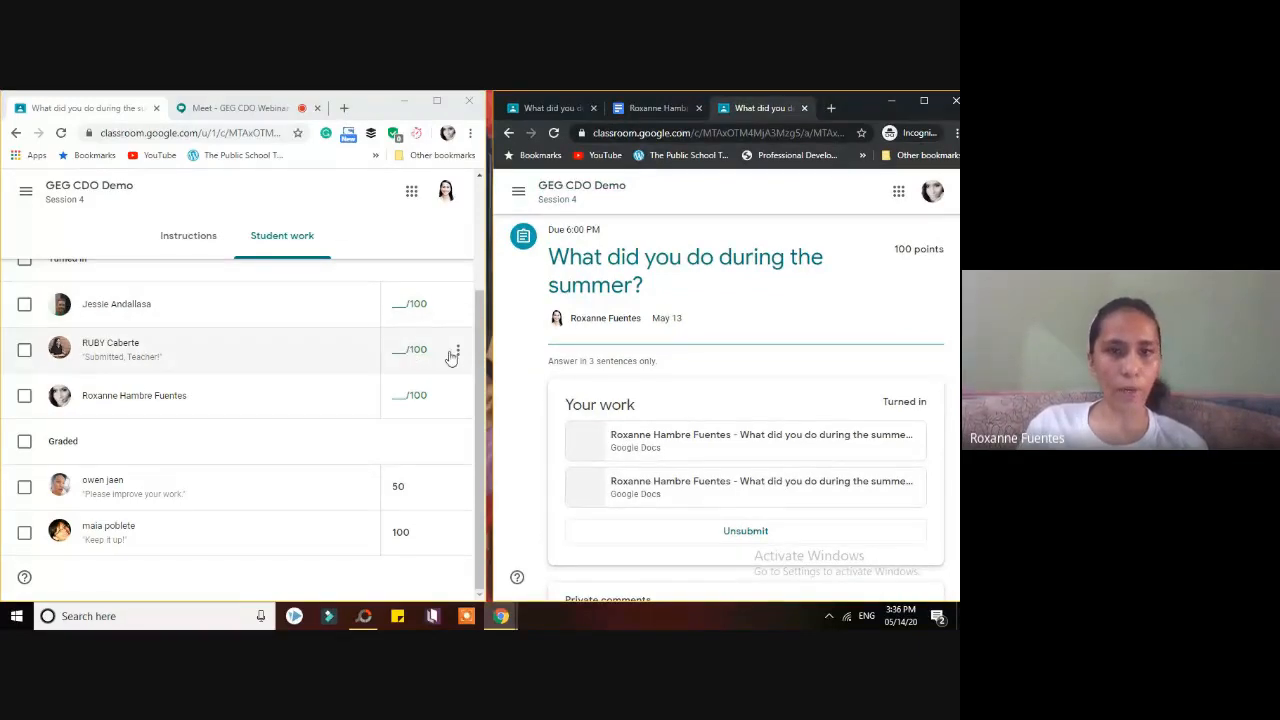
pyautogui.click(439, 103)
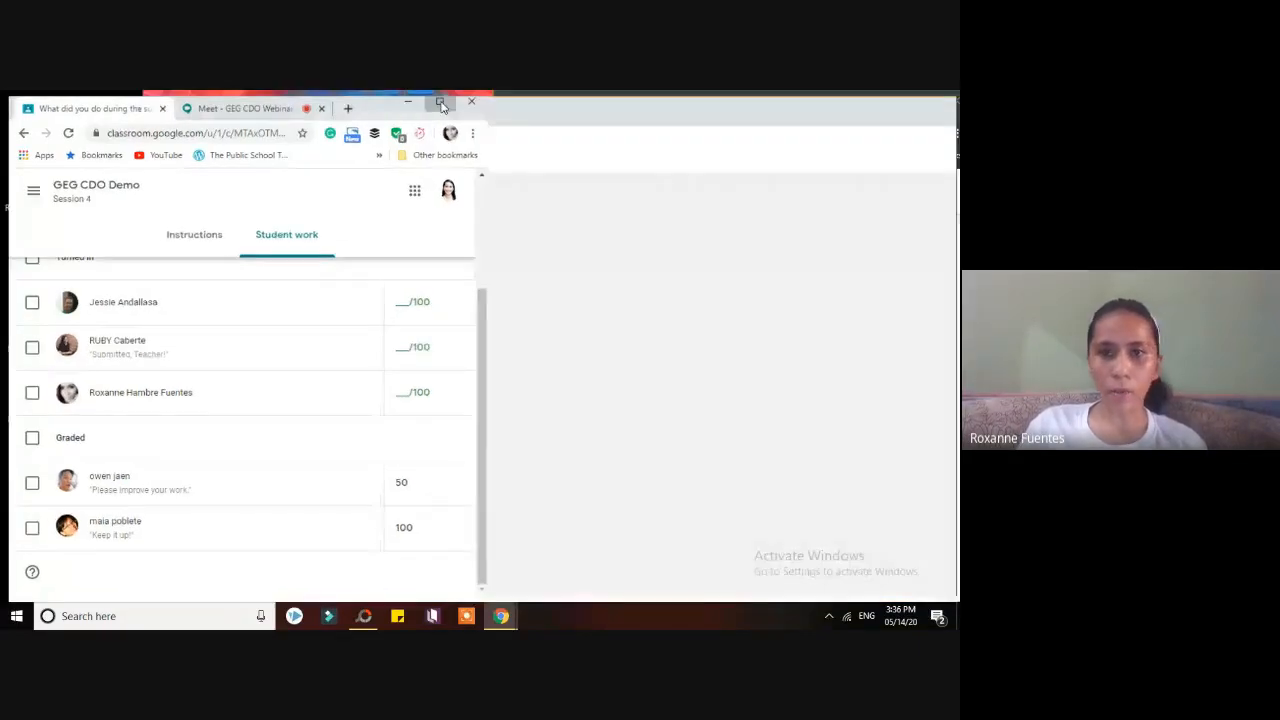
pyautogui.moveTo(952, 470); pyautogui.dragTo(958, 355)
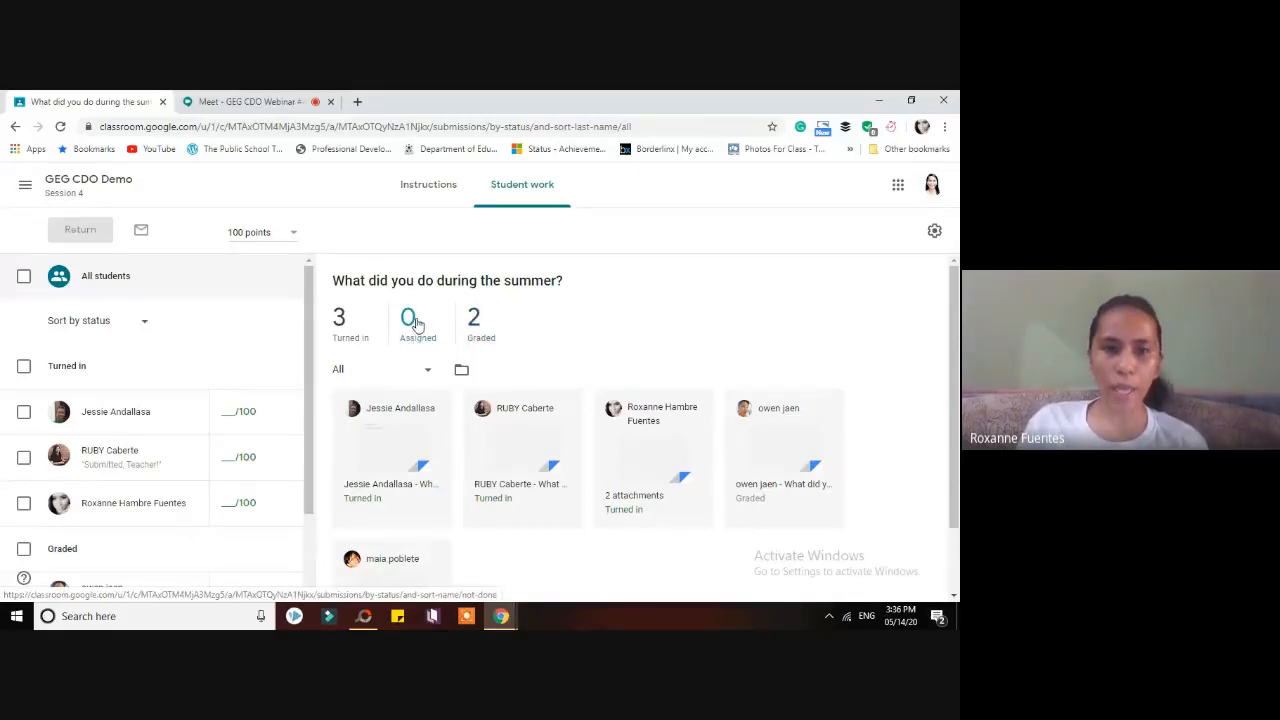
# - Scroll the Student work grid and open one student's turned-in summer essay for grading
pyautogui.moveTo(956, 362)
pyautogui.mouseDown()
pyautogui.moveTo(957, 378)
pyautogui.moveTo(959, 366)
pyautogui.mouseUp()
pyautogui.scroll(-1, 958, 366)
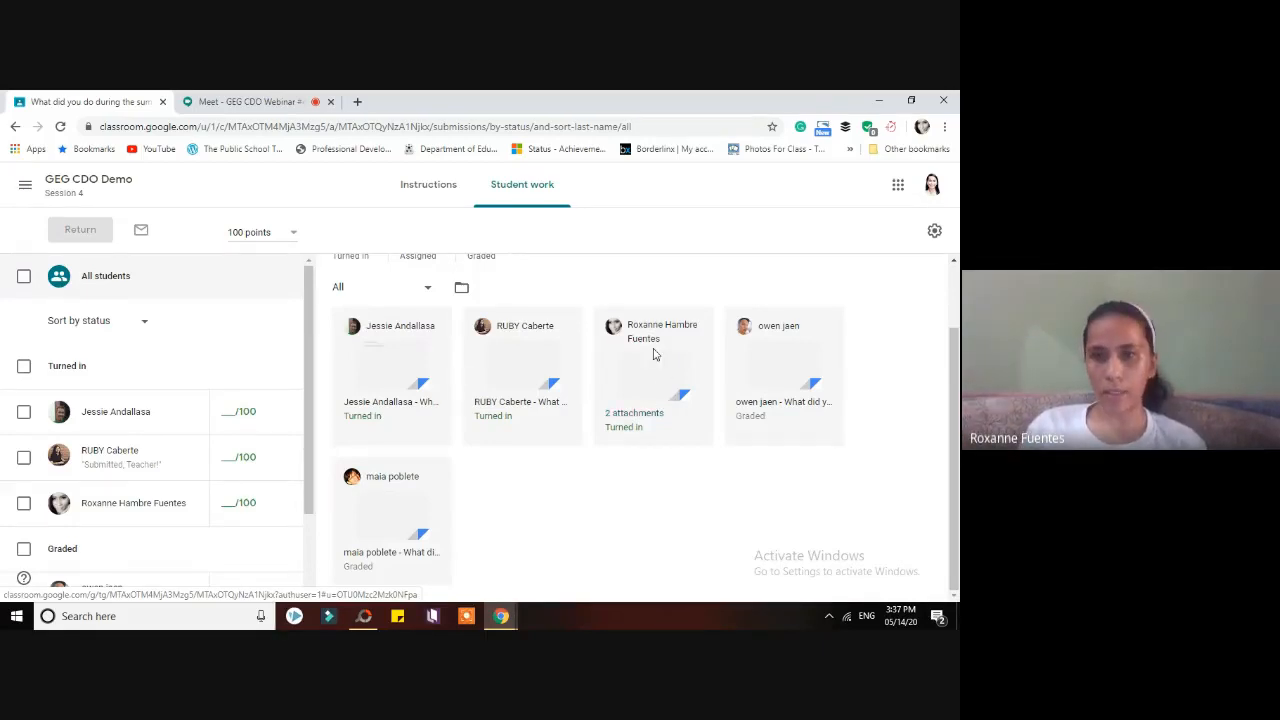
pyautogui.click(643, 400)
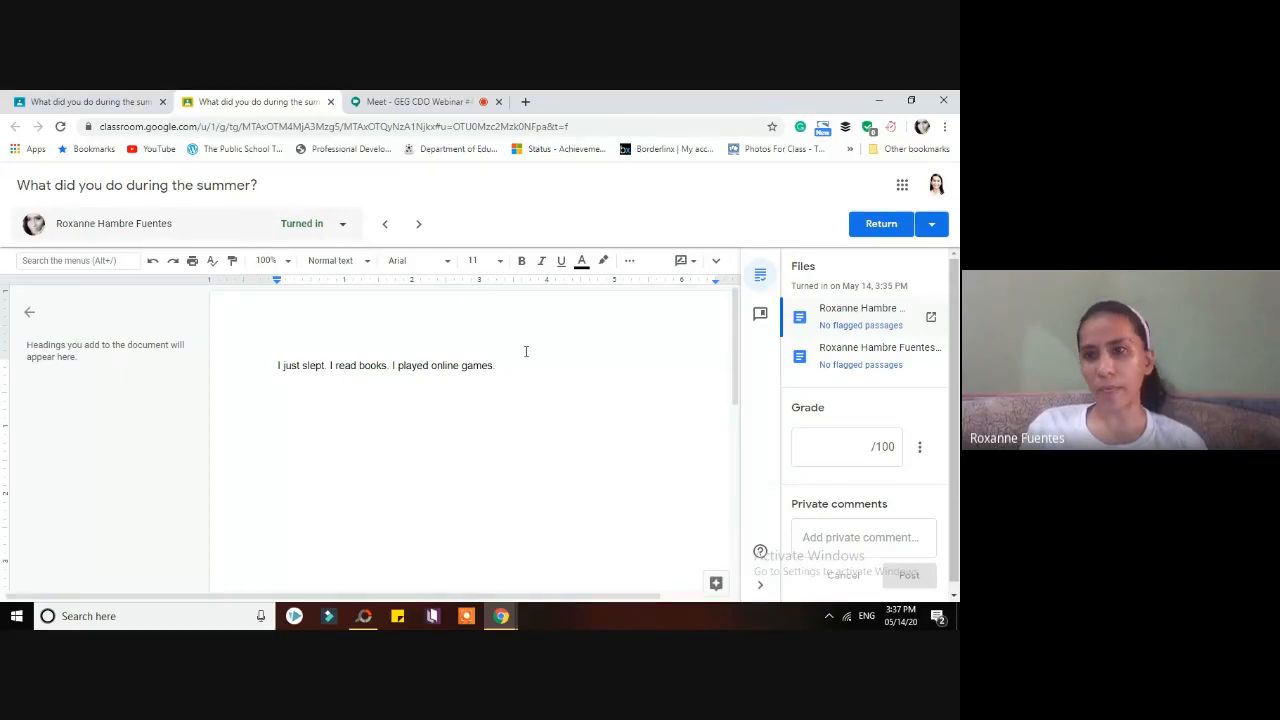
# - Grade the summer essay 95/100
pyautogui.scroll(-1, 865, 400)
pyautogui.click(869, 437)
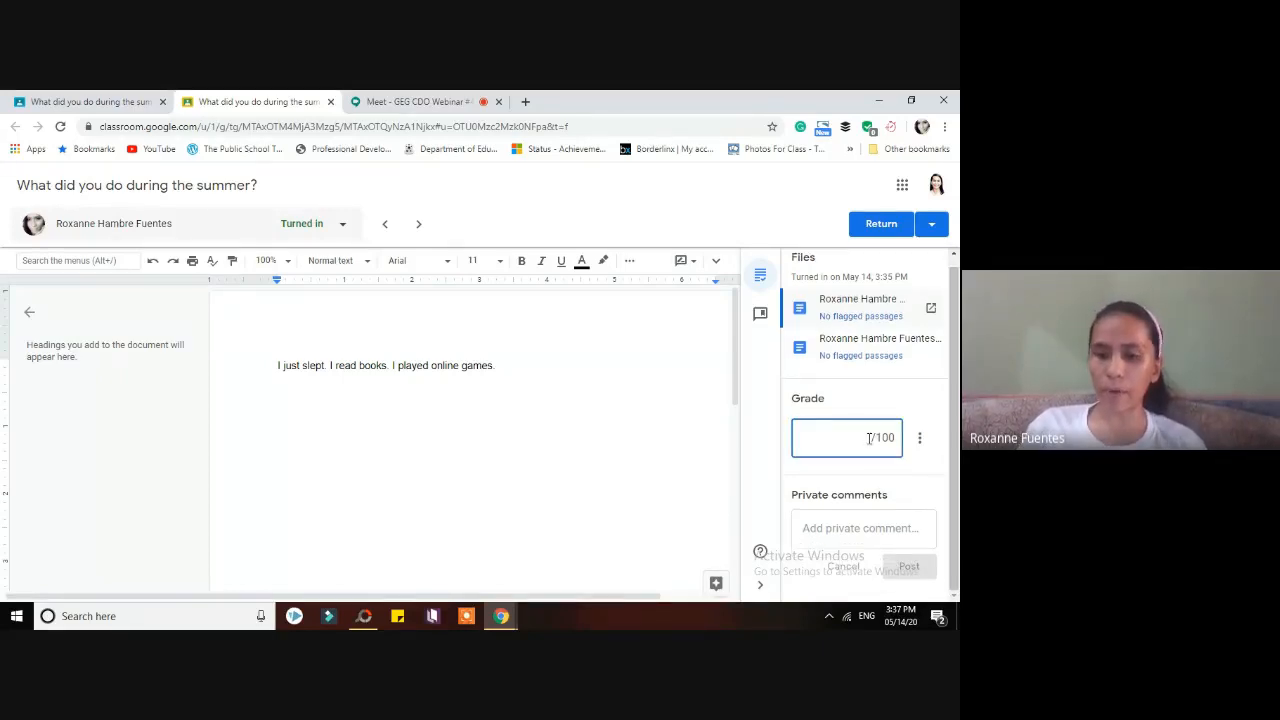
pyautogui.write('9')
pyautogui.press('BackSpace')
pyautogui.write('95')
pyautogui.click(866, 500)
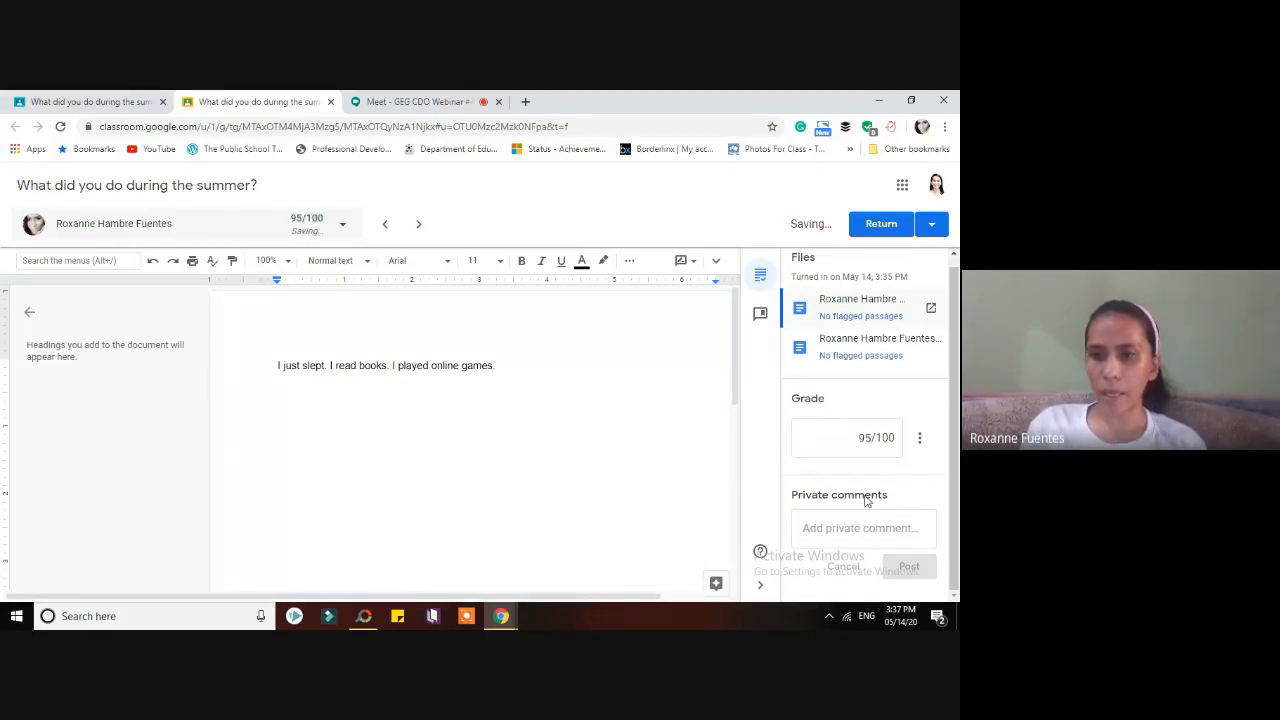
# - Post the private comment 'Keep it up!' and return the graded work to the student
pyautogui.click(858, 530)
pyautogui.write('Kep')
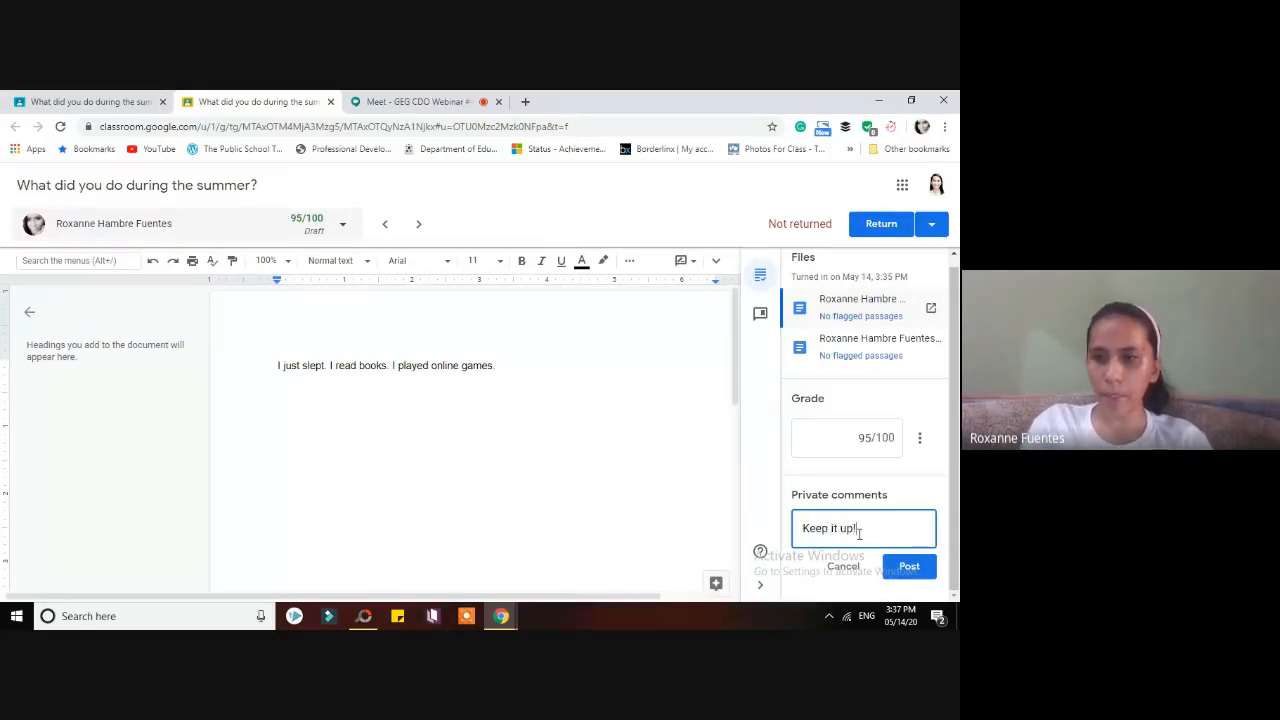
pyautogui.click(909, 566)
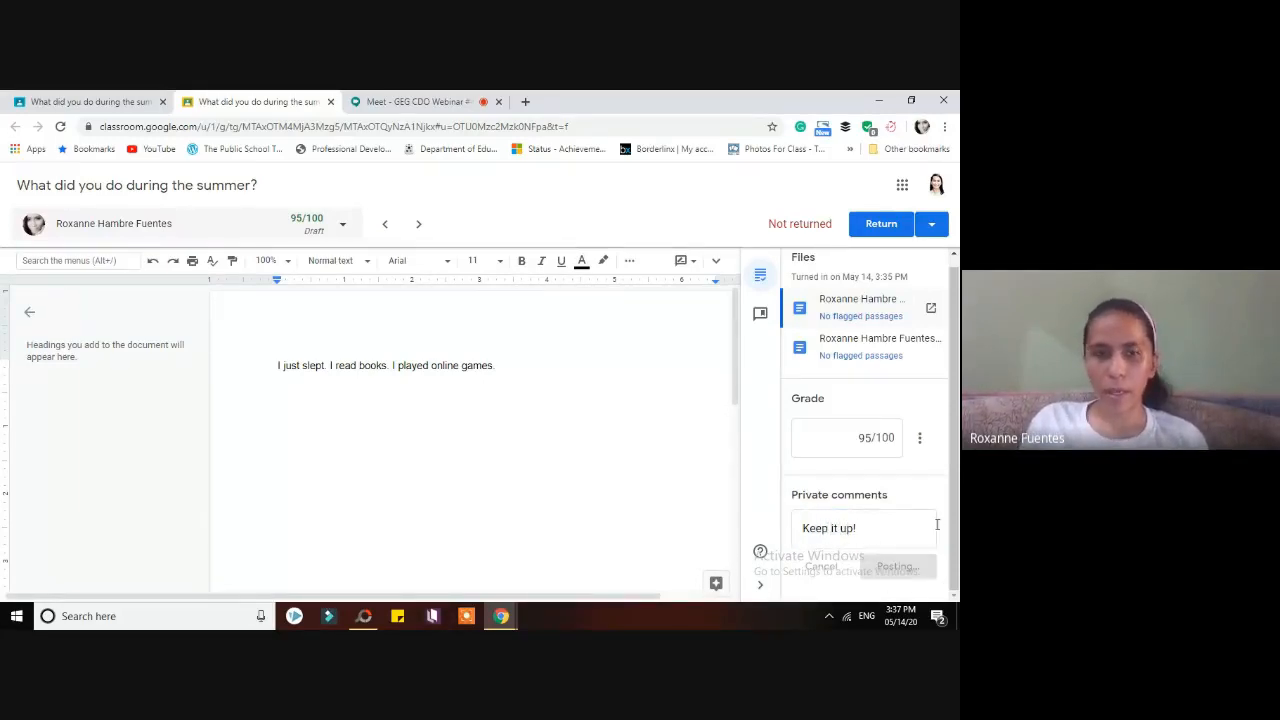
pyautogui.scroll(1, 911, 468)
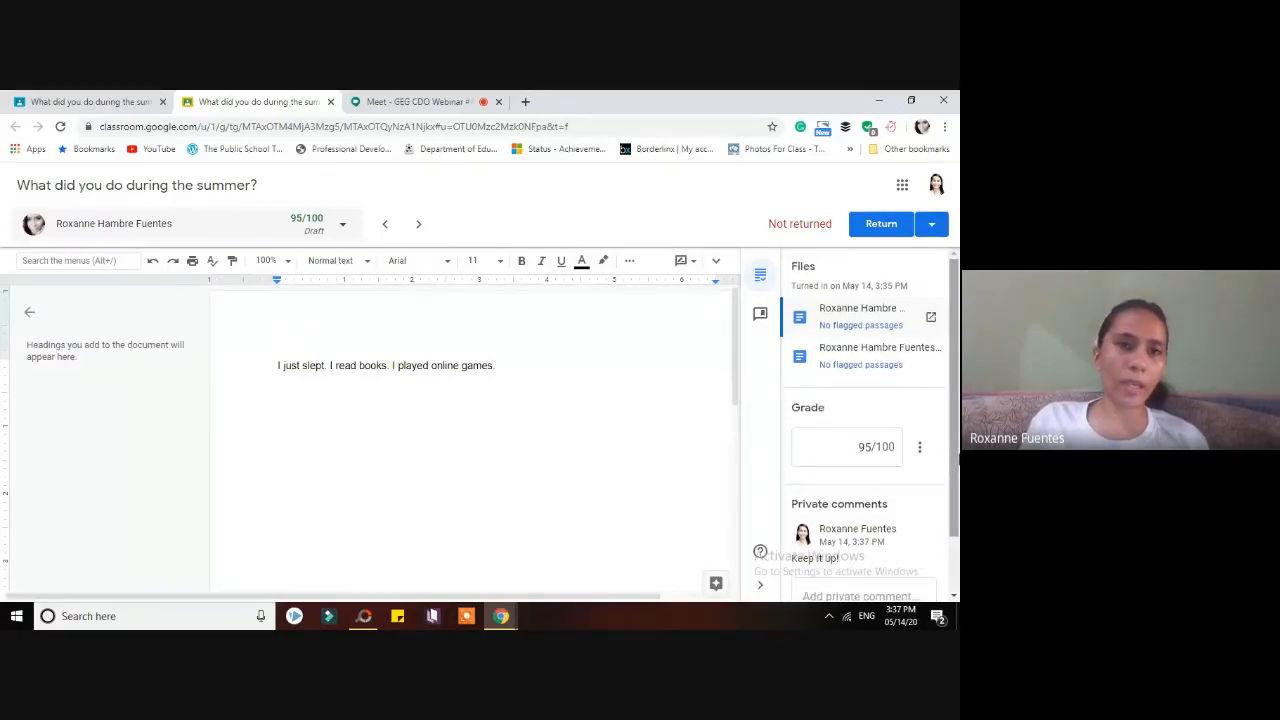
pyautogui.click(880, 224)
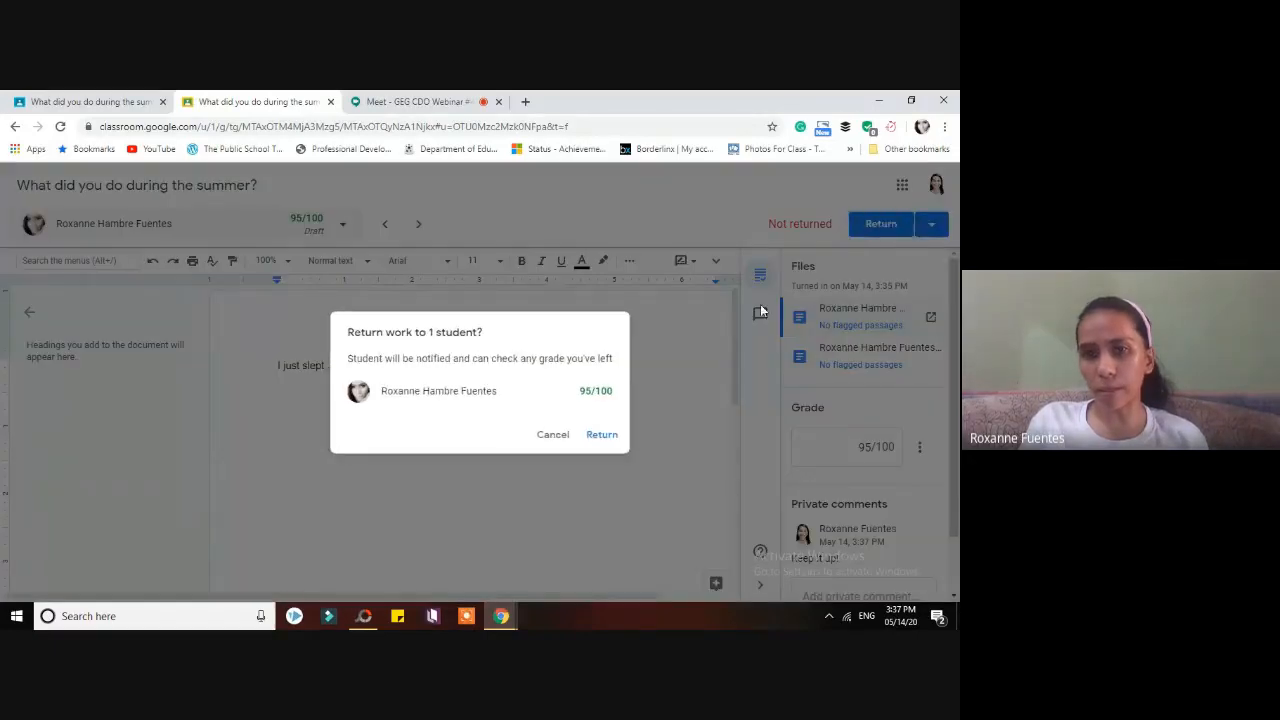
pyautogui.click(601, 440)
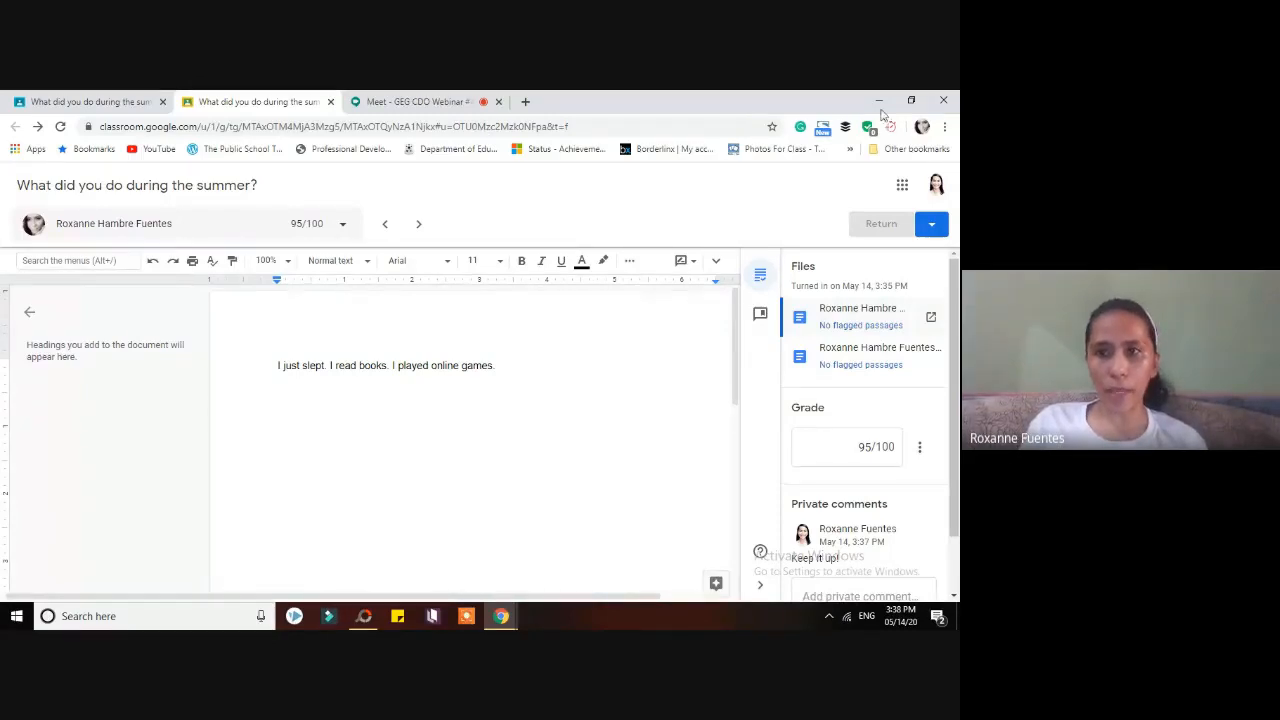
# - Restore the teacher window, maximize the student's window, and open GEG CDO Demo from its class menu
pyautogui.click(910, 103)
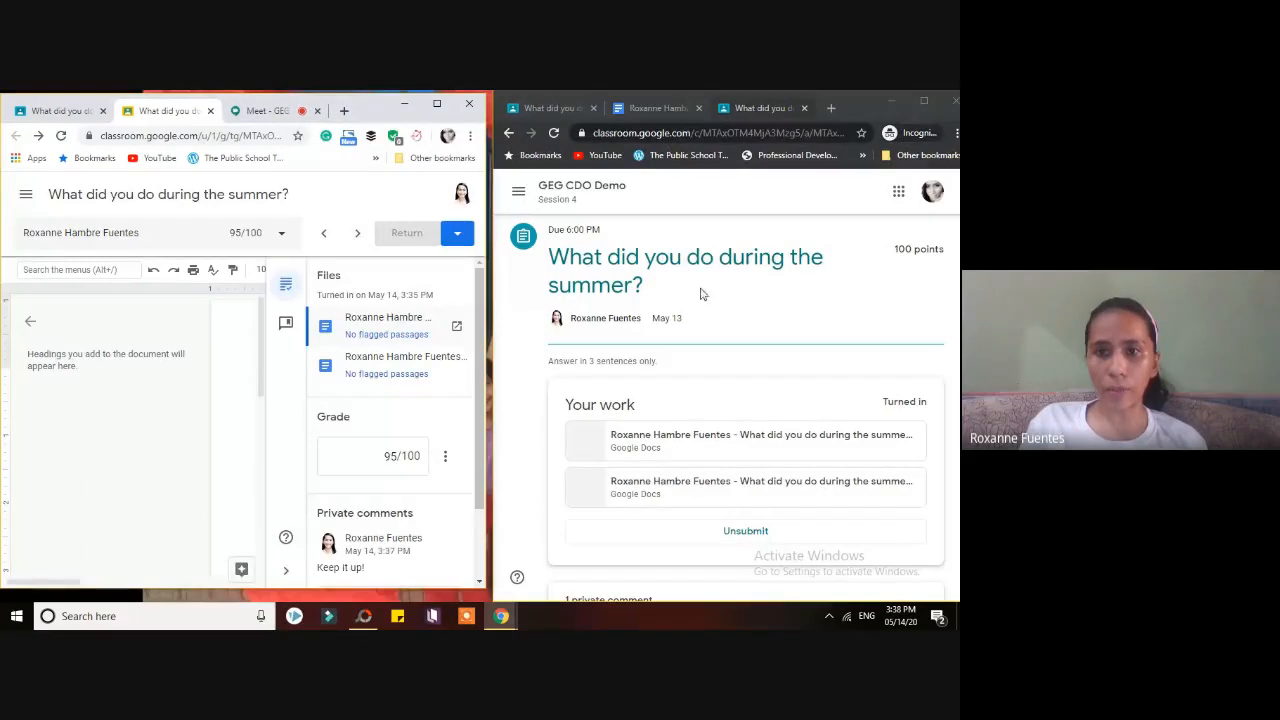
pyautogui.click(526, 199)
pyautogui.click(780, 272)
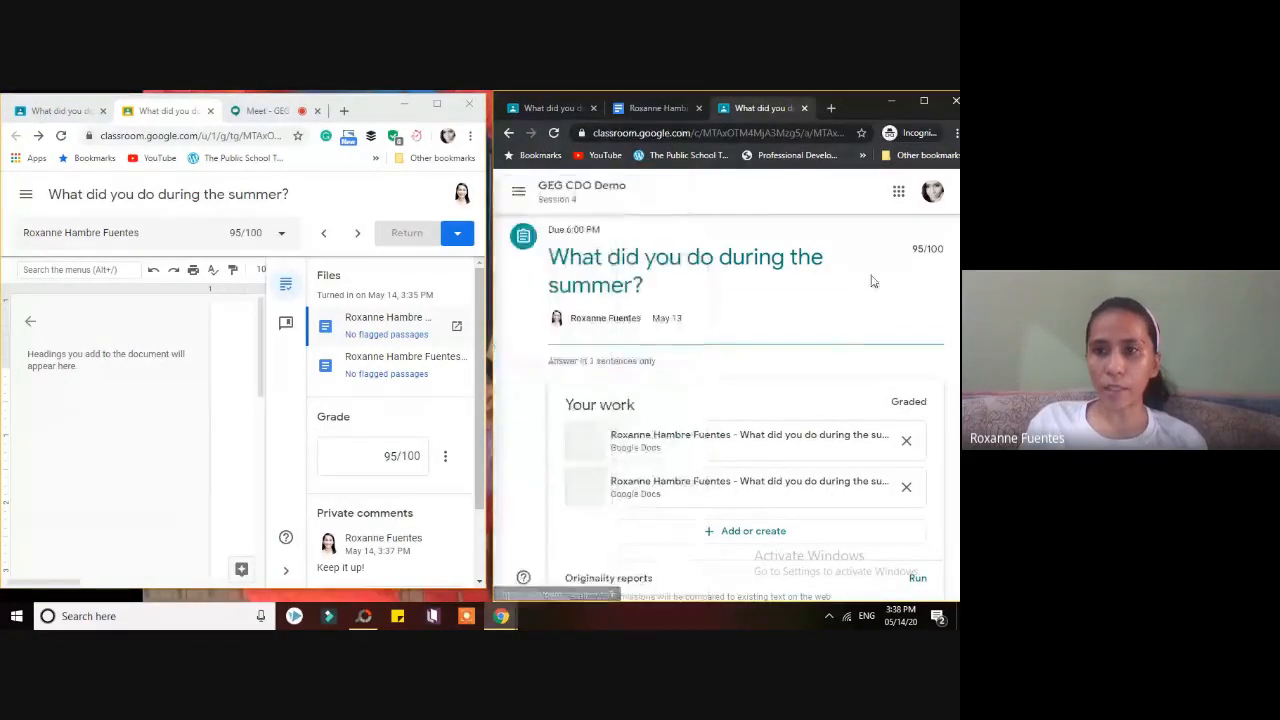
pyautogui.click(922, 103)
pyautogui.scroll(-1, 450, 340)
pyautogui.scroll(1, 300, 350)
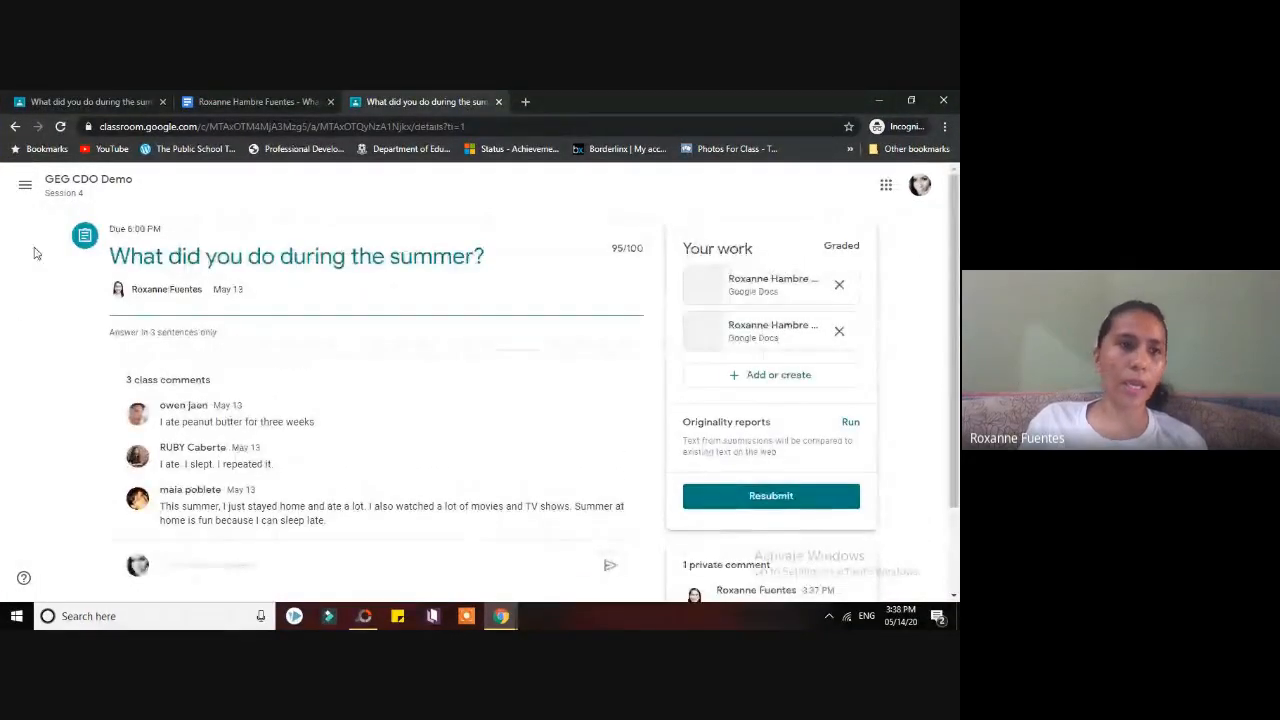
pyautogui.click(25, 184)
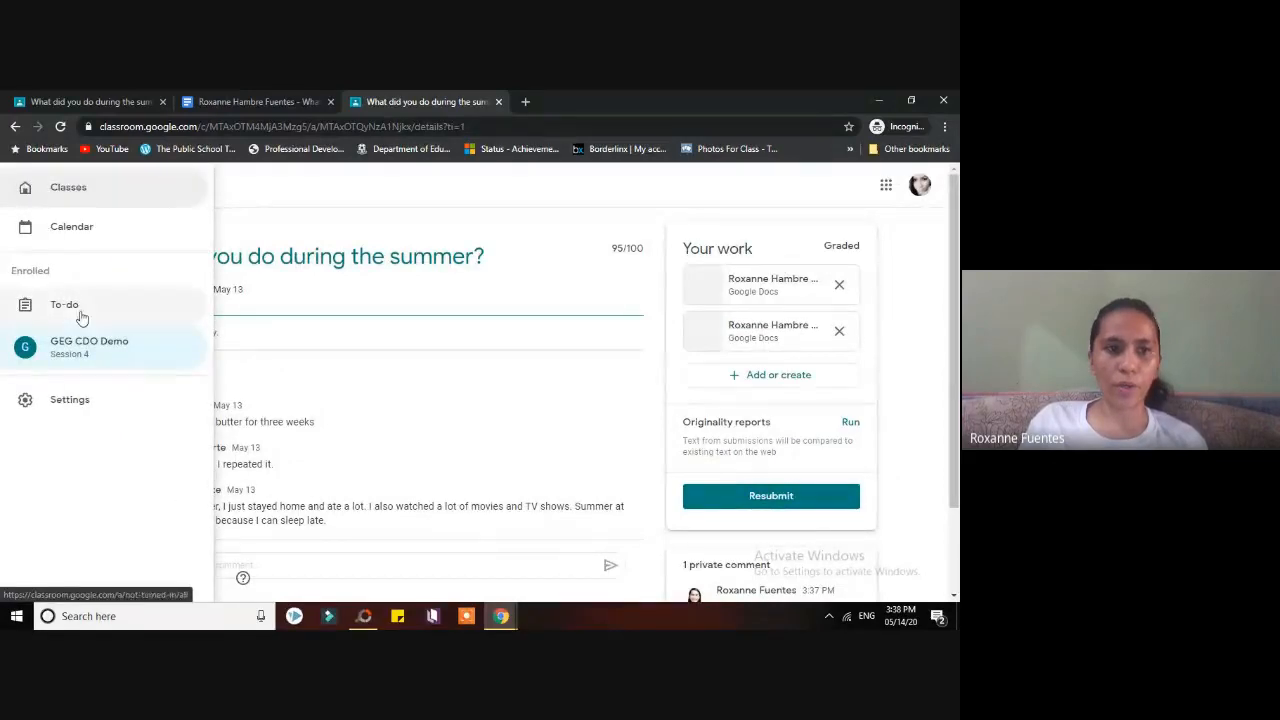
pyautogui.click(82, 358)
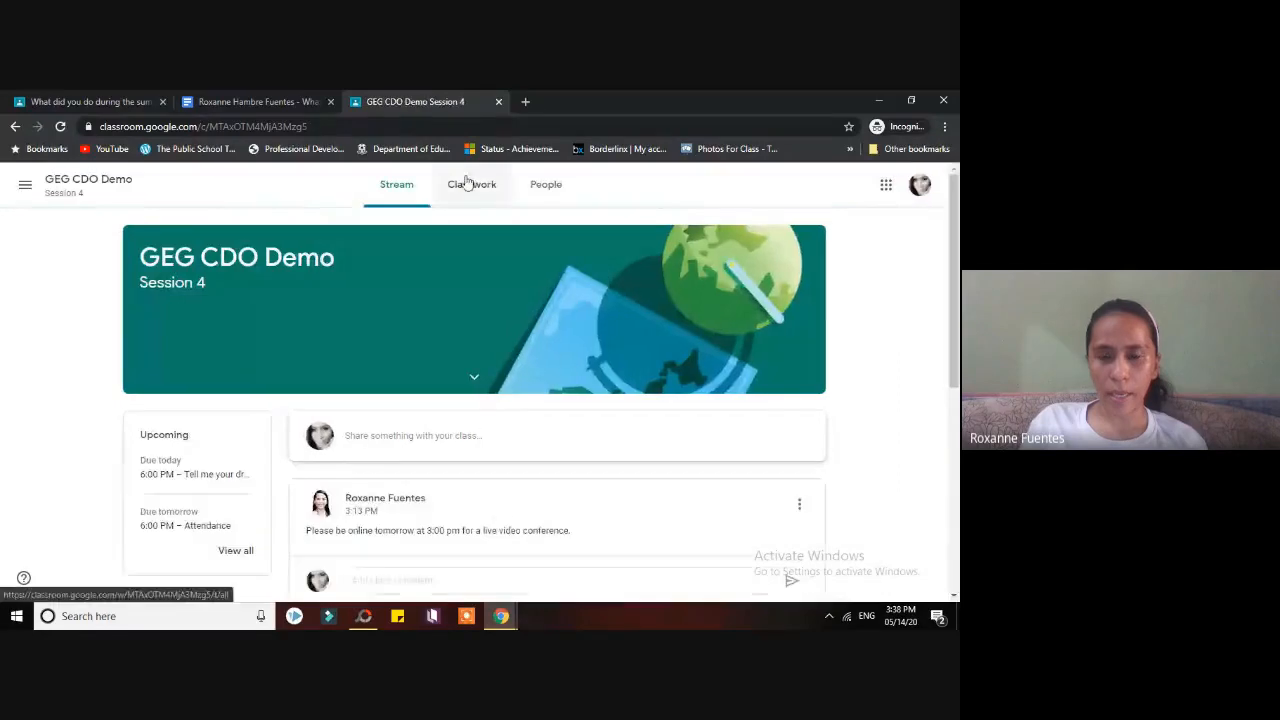
# - Open the student's Your work page and expand the summer assignment graded 95/100
pyautogui.click(471, 187)
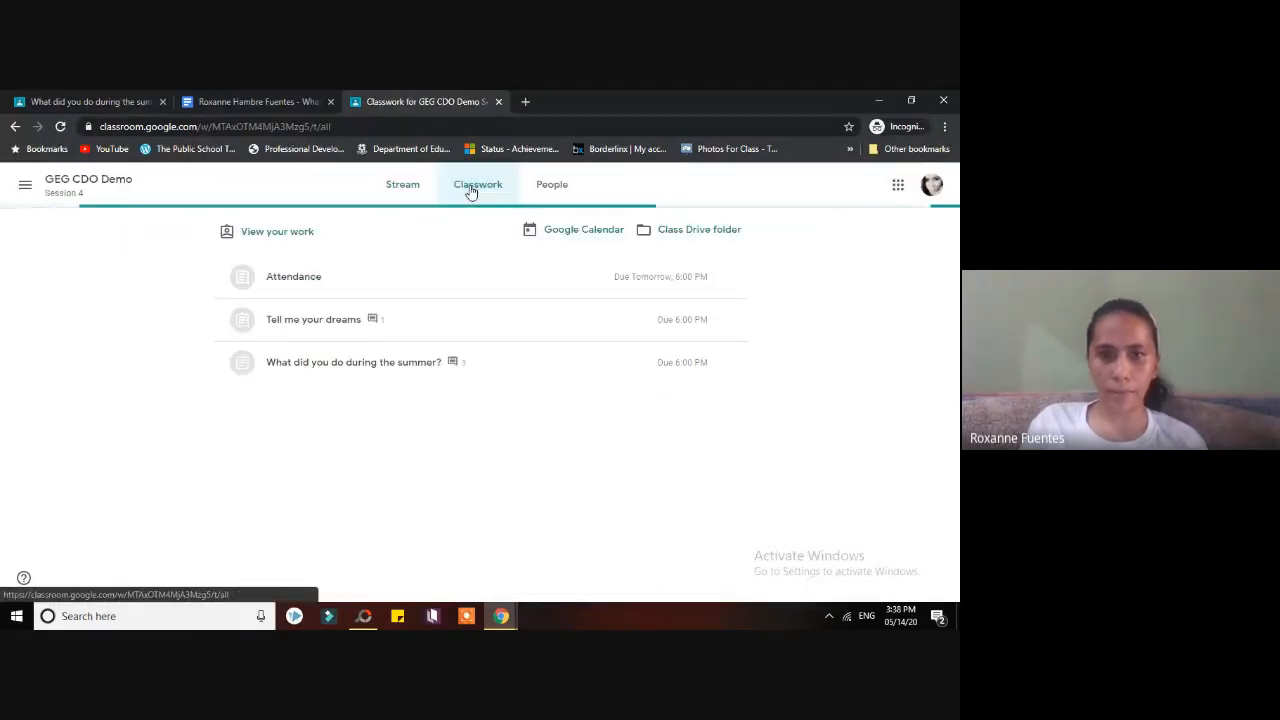
pyautogui.click(266, 232)
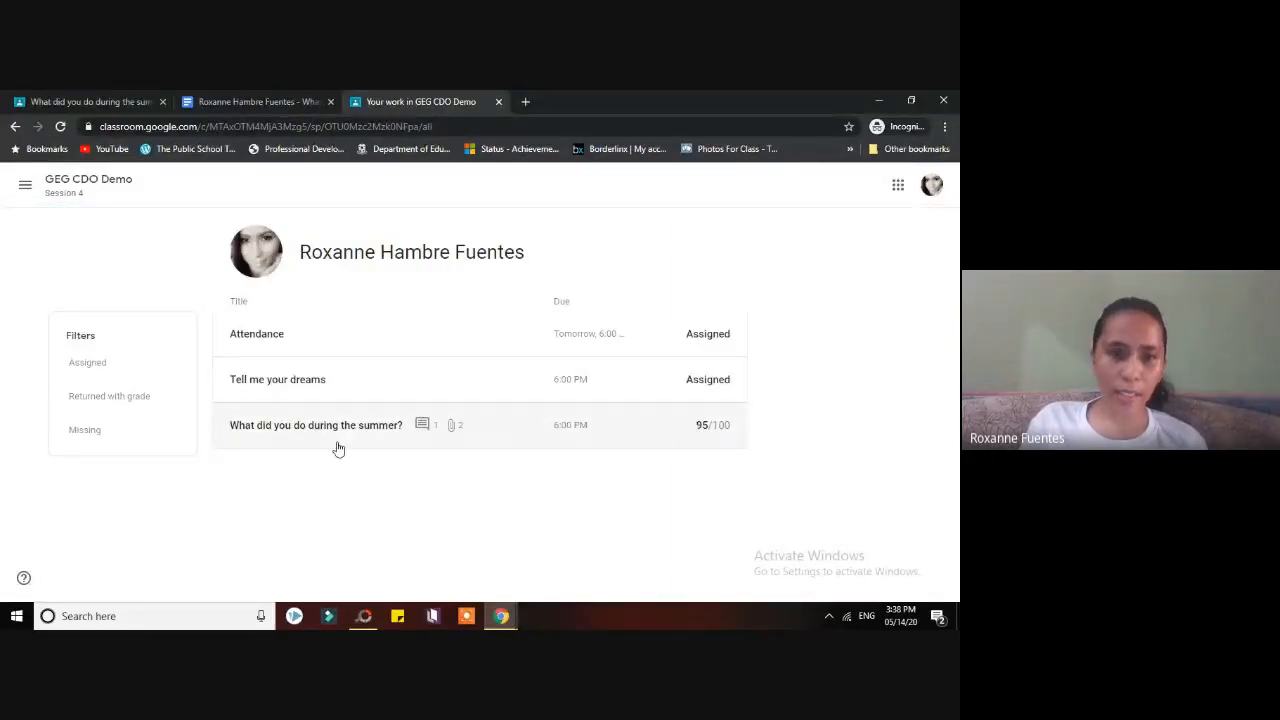
pyautogui.click(706, 428)
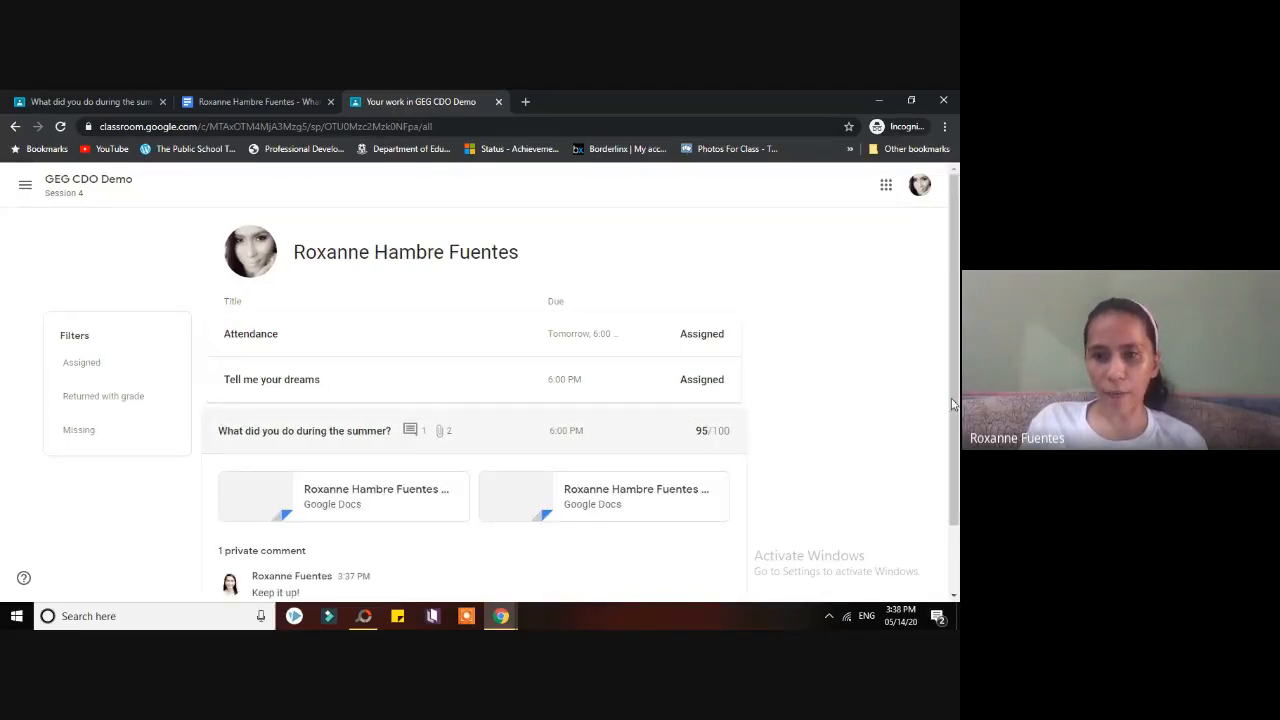
pyautogui.scroll(-1, 940, 472)
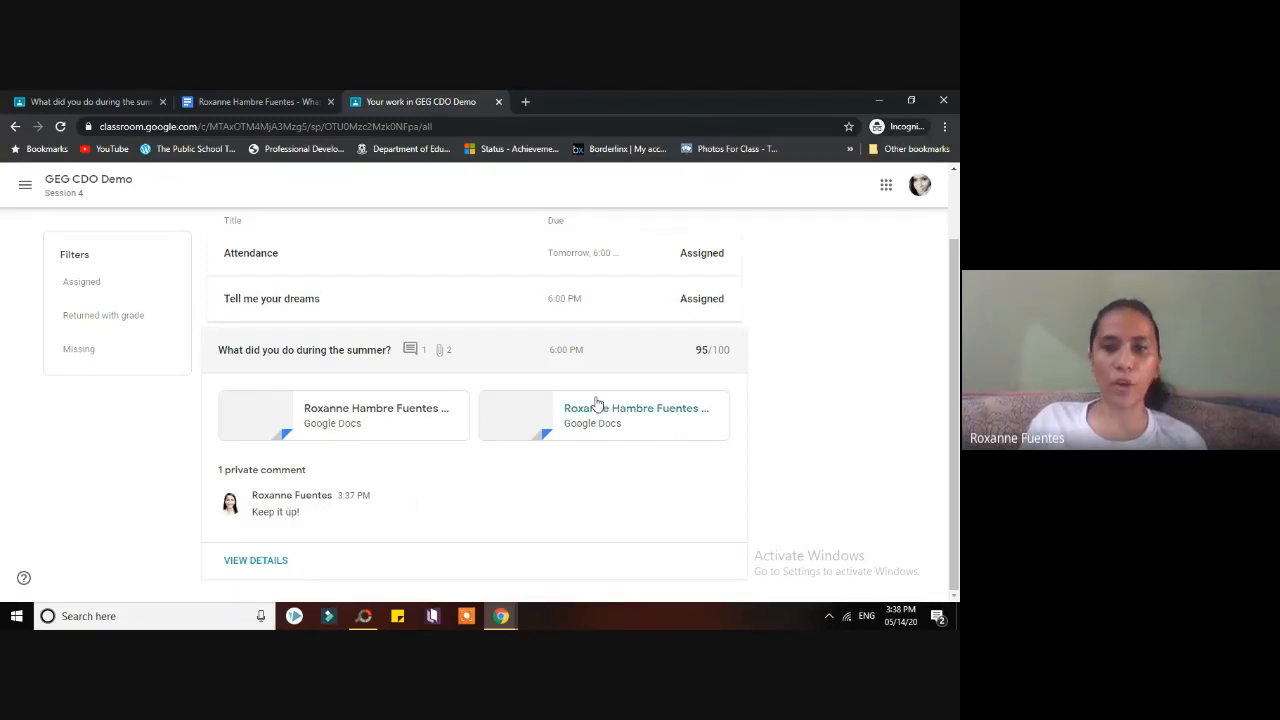
pyautogui.scroll(2, 957, 362)
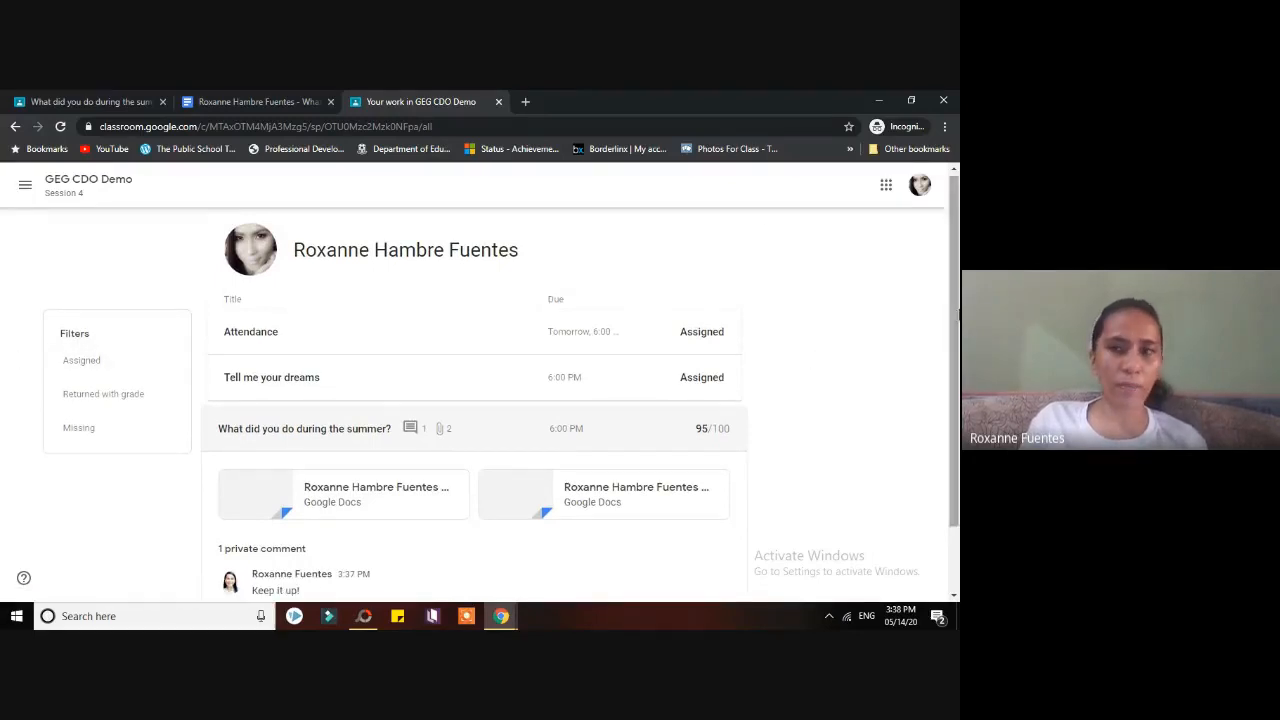
# - Filter the student's work by Assigned, Returned with grade and Missing, then show the full list again
pyautogui.click(94, 362)
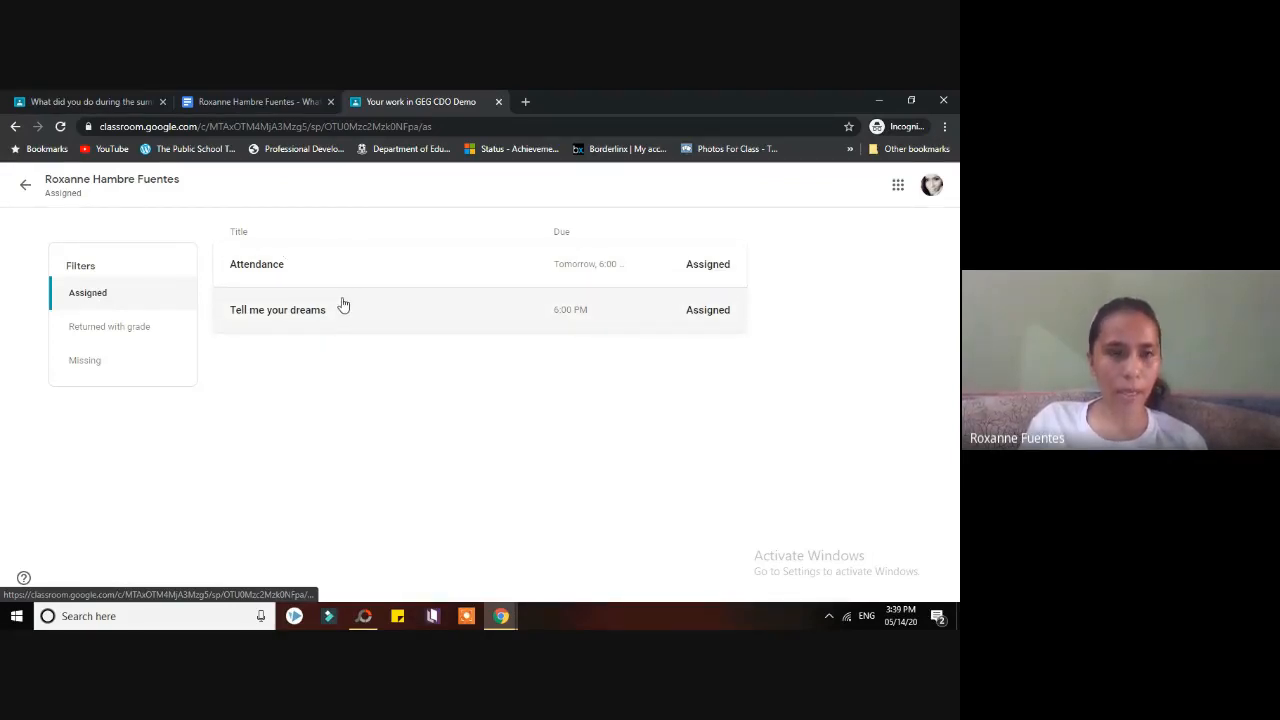
pyautogui.click(123, 342)
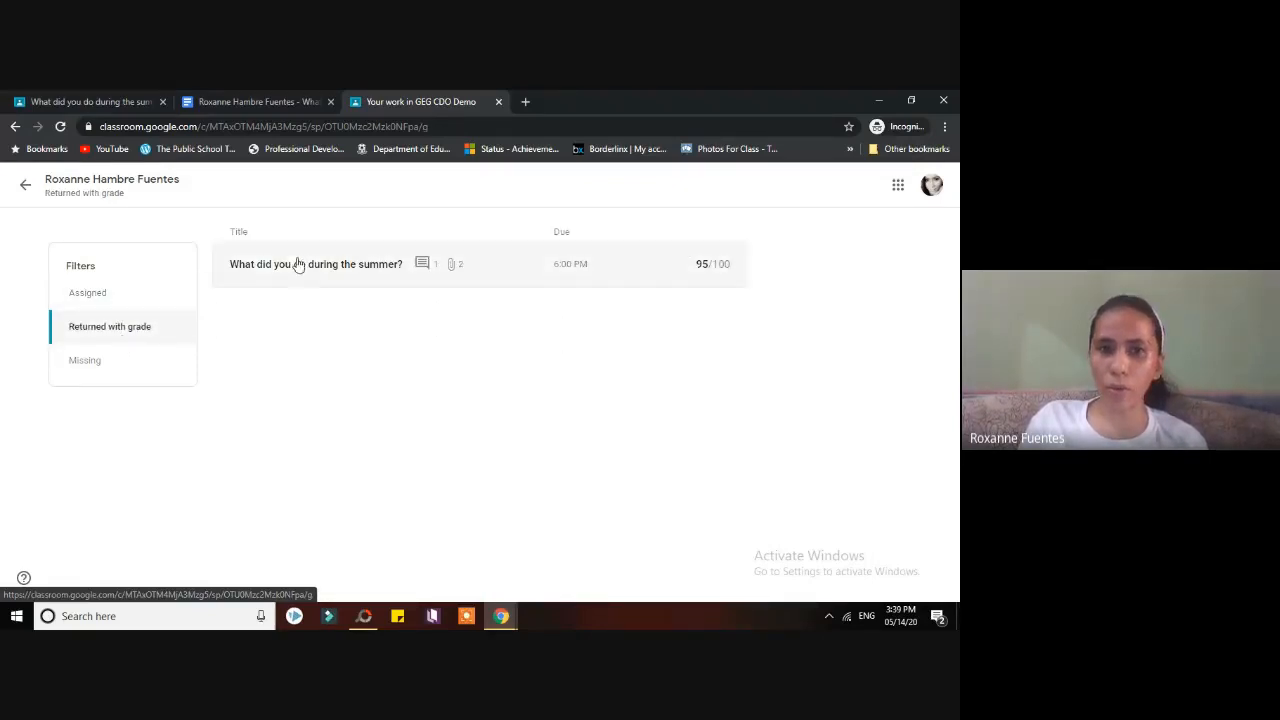
pyautogui.click(97, 364)
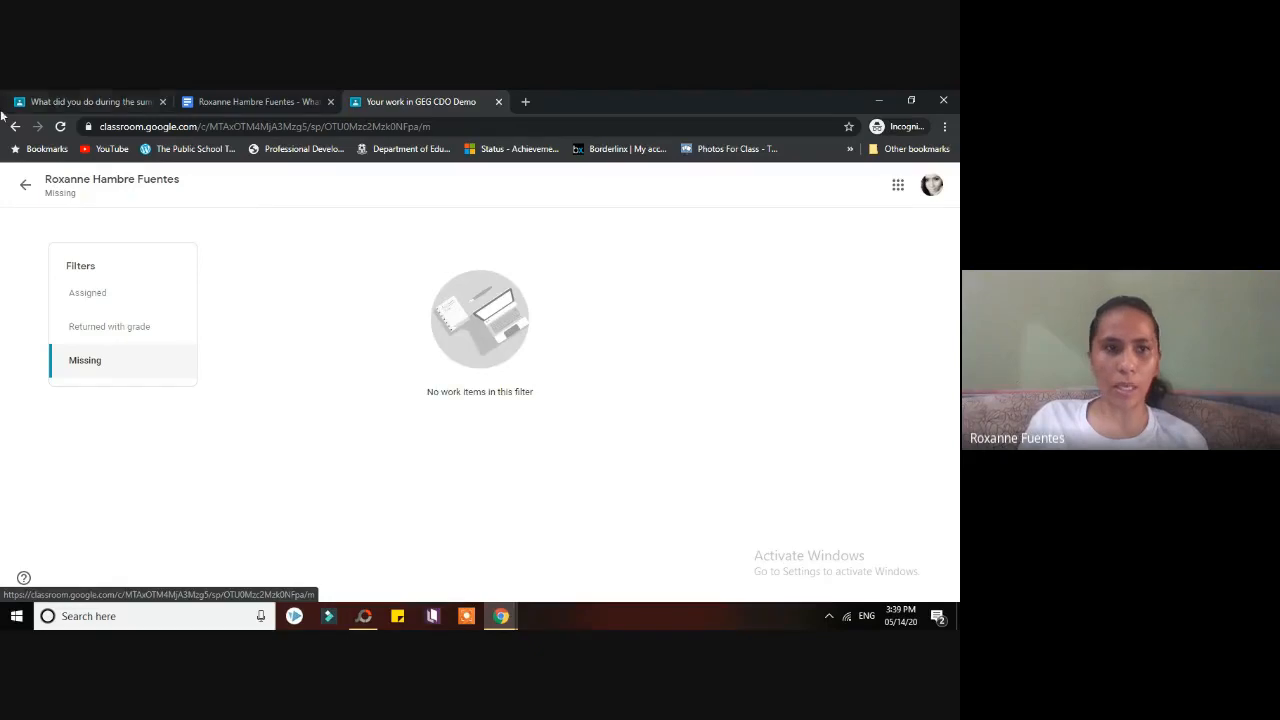
pyautogui.click(25, 185)
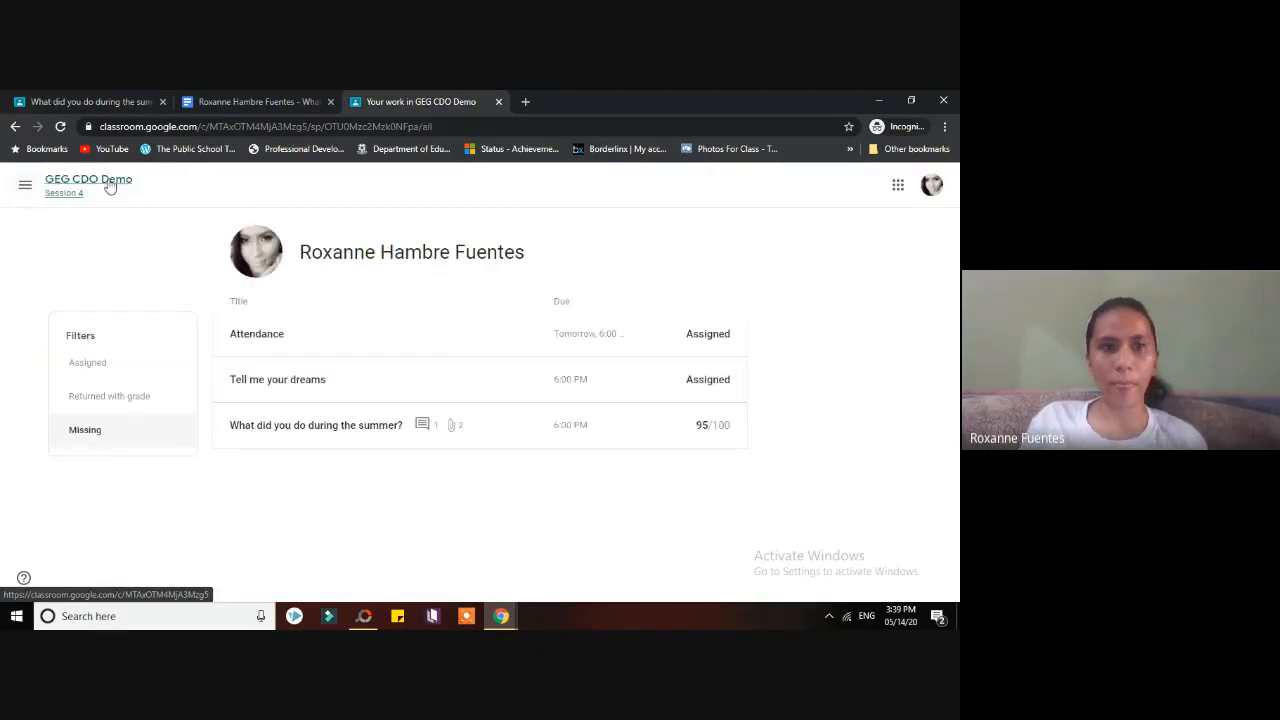
pyautogui.click(920, 101)
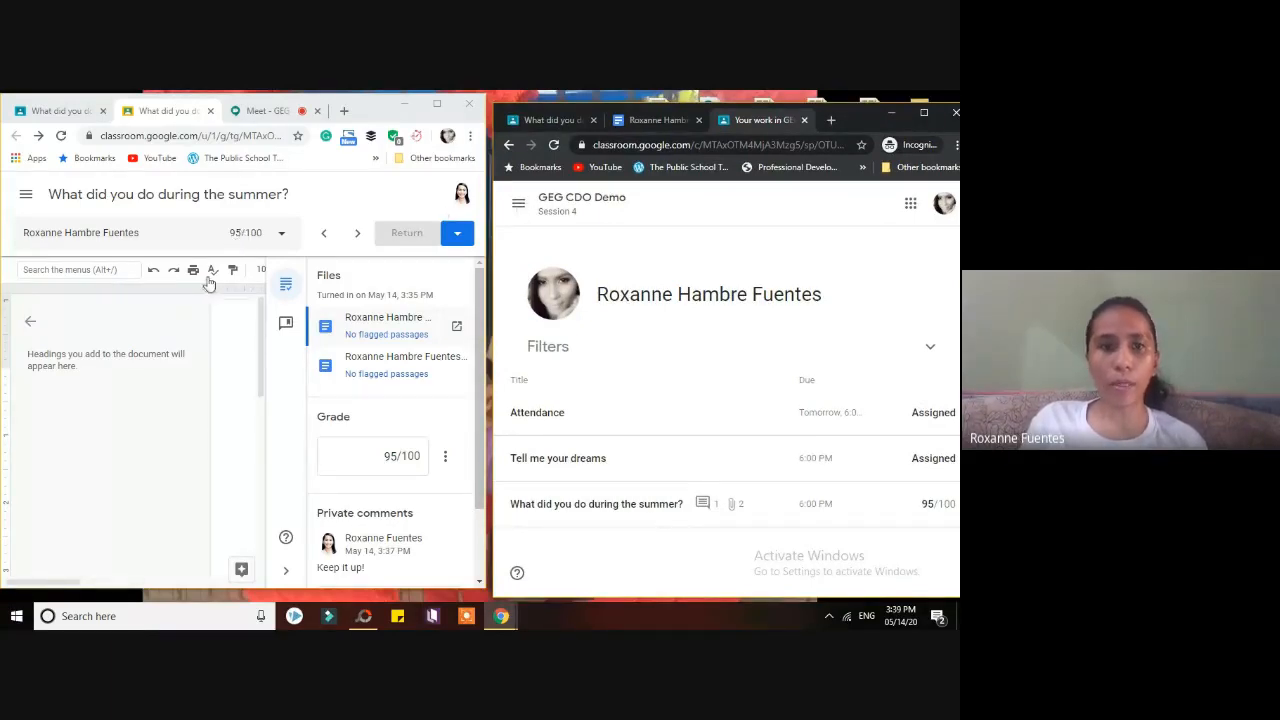
# - Go to the GEG CDO Demo class's Classwork list through the class navigation menu
pyautogui.click(518, 203)
pyautogui.click(640, 358)
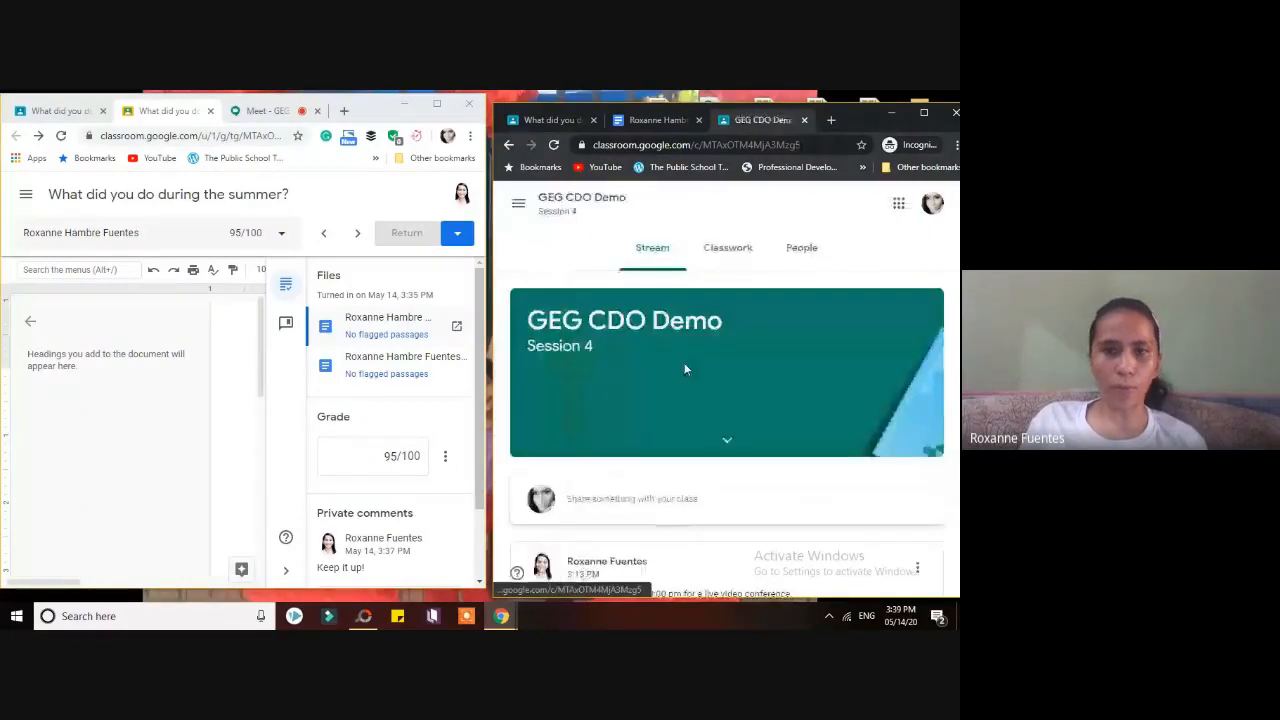
pyautogui.click(750, 248)
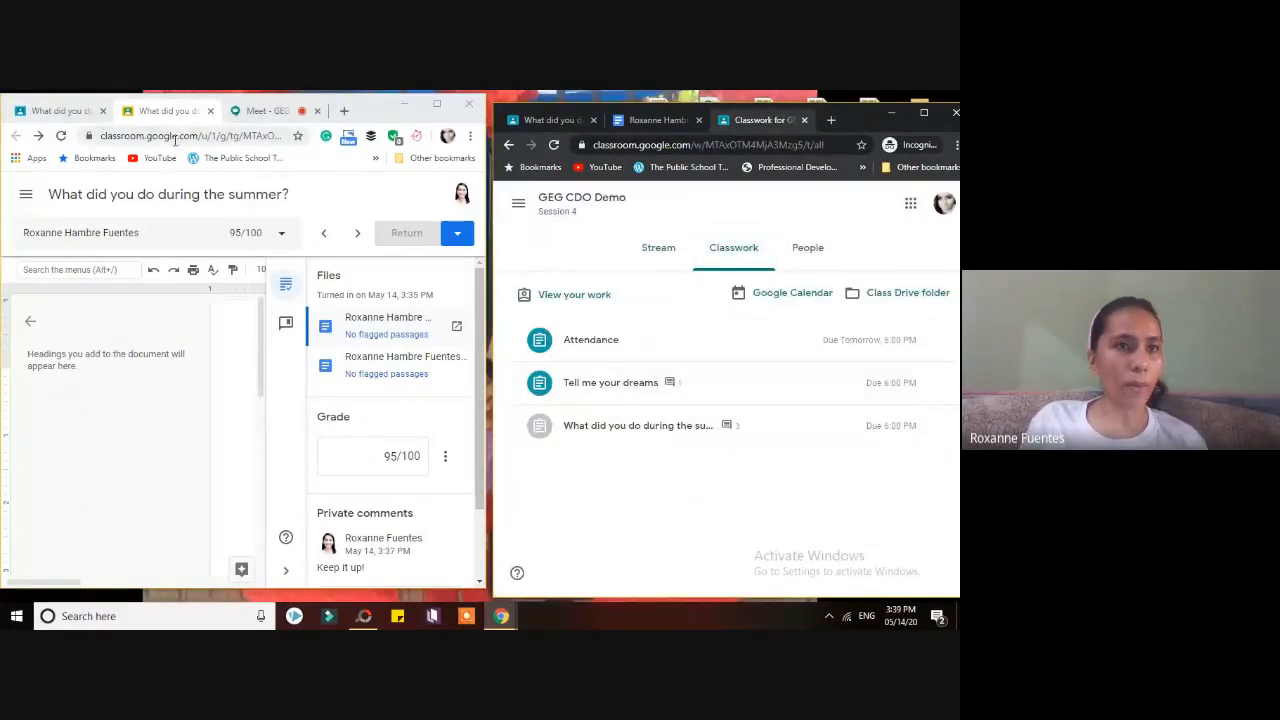
pyautogui.click(24, 196)
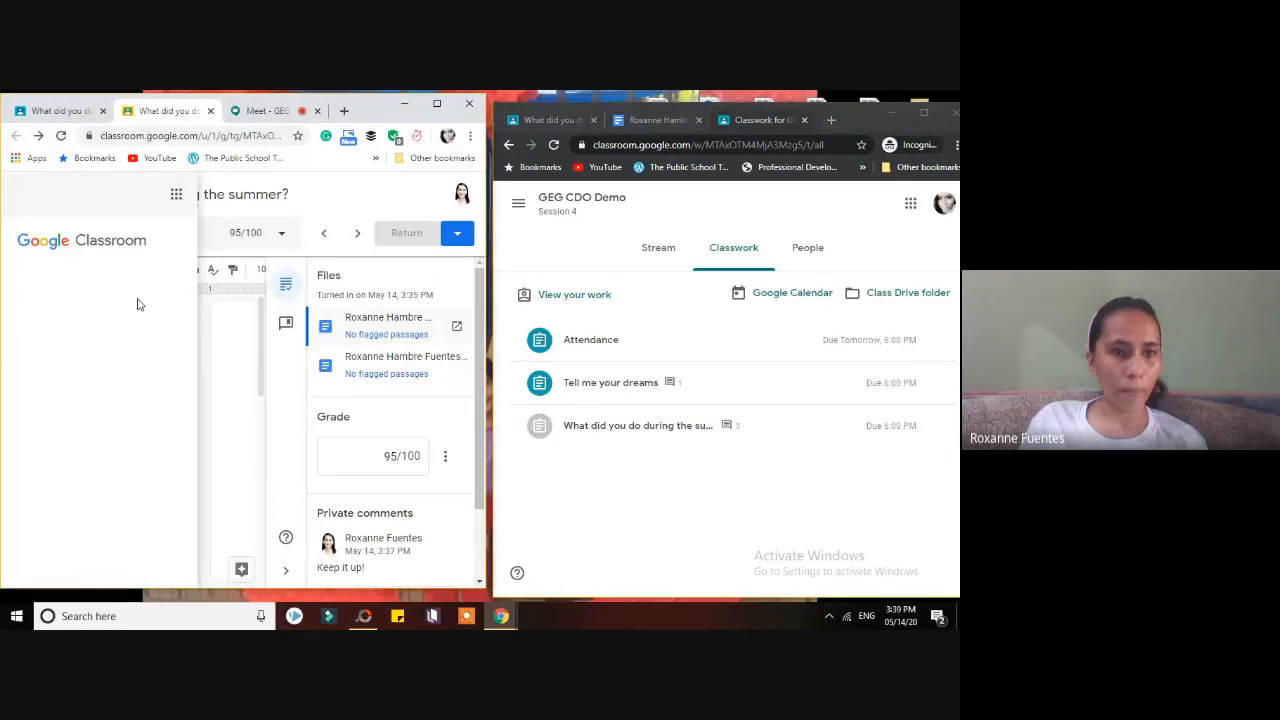
pyautogui.click(260, 198)
pyautogui.click(26, 197)
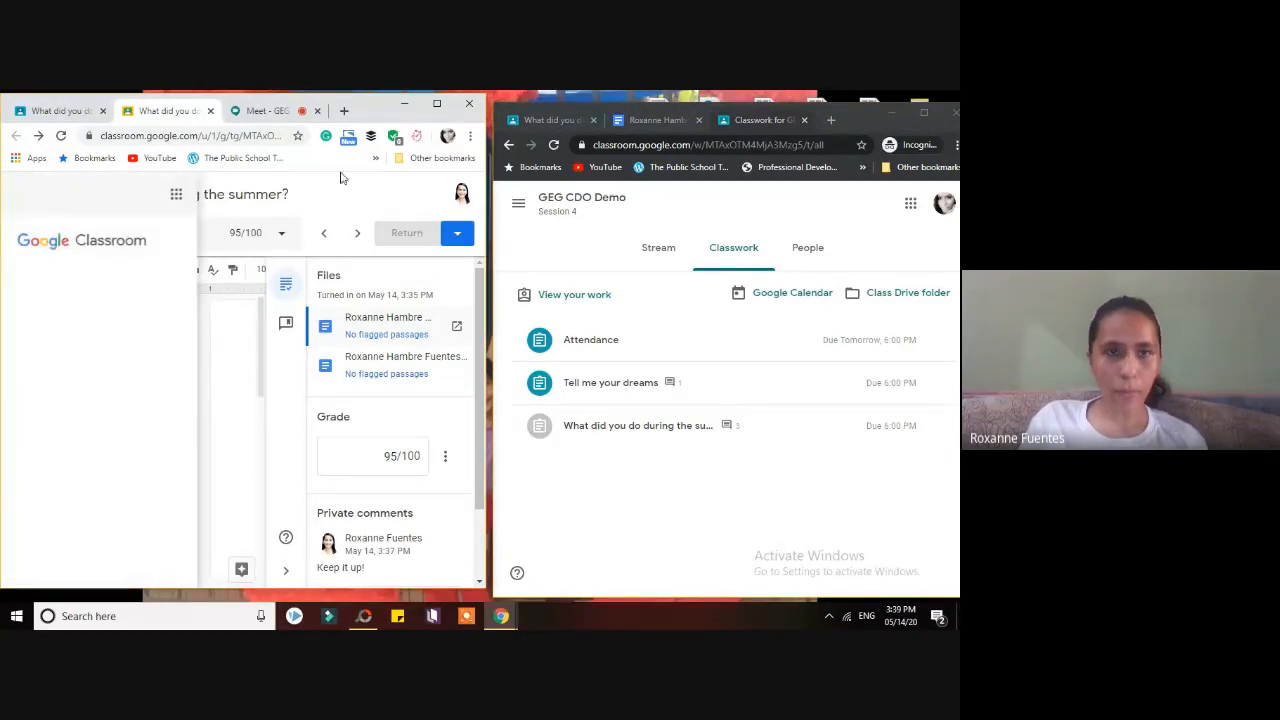
# - Close the extra grading tab in the teacher's window and set it back beside the student's
pyautogui.click(437, 104)
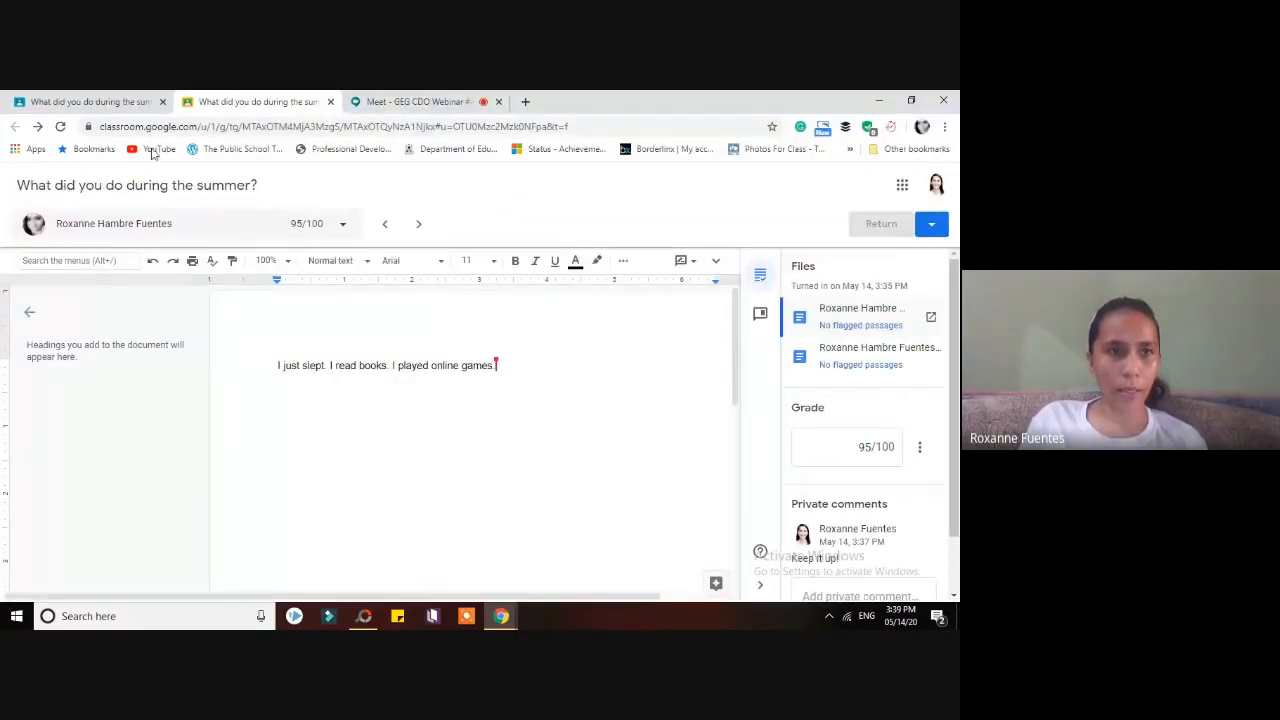
pyautogui.click(330, 101)
pyautogui.click(911, 102)
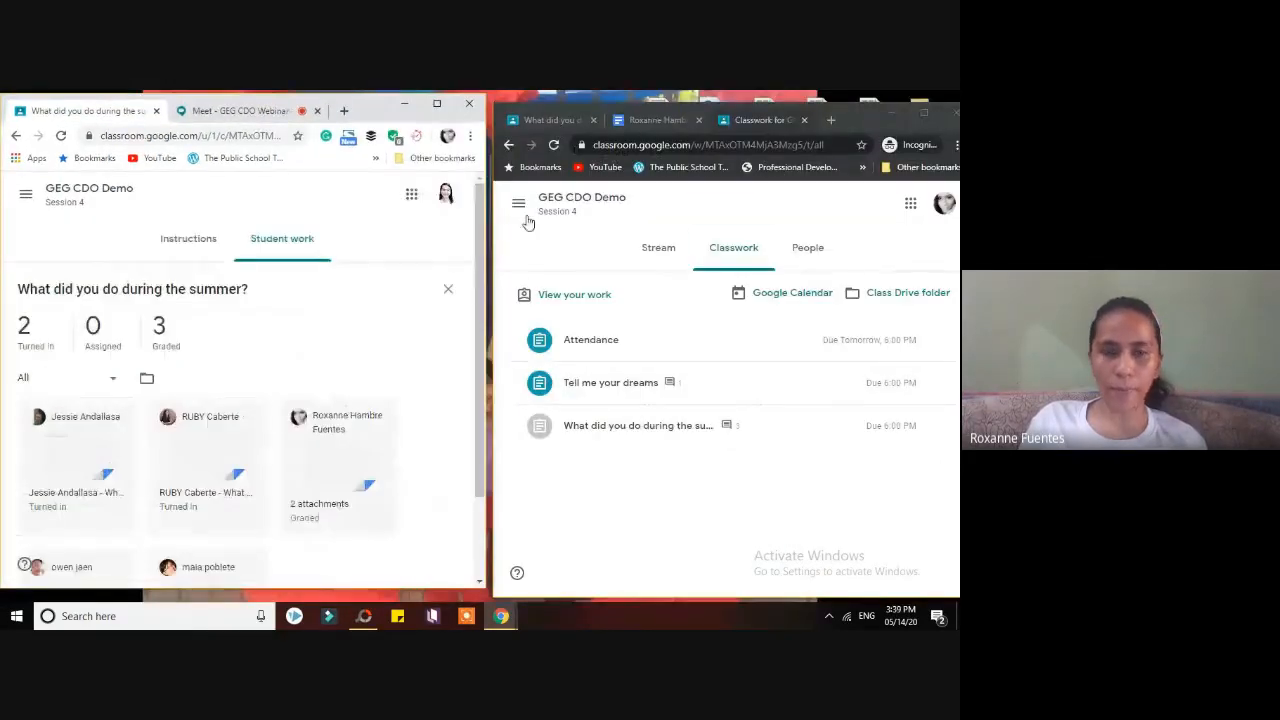
# - Open GEG CDO Demo's Classwork in the teacher window and scroll through Attendance, Tell me your dreams and summer
pyautogui.click(27, 200)
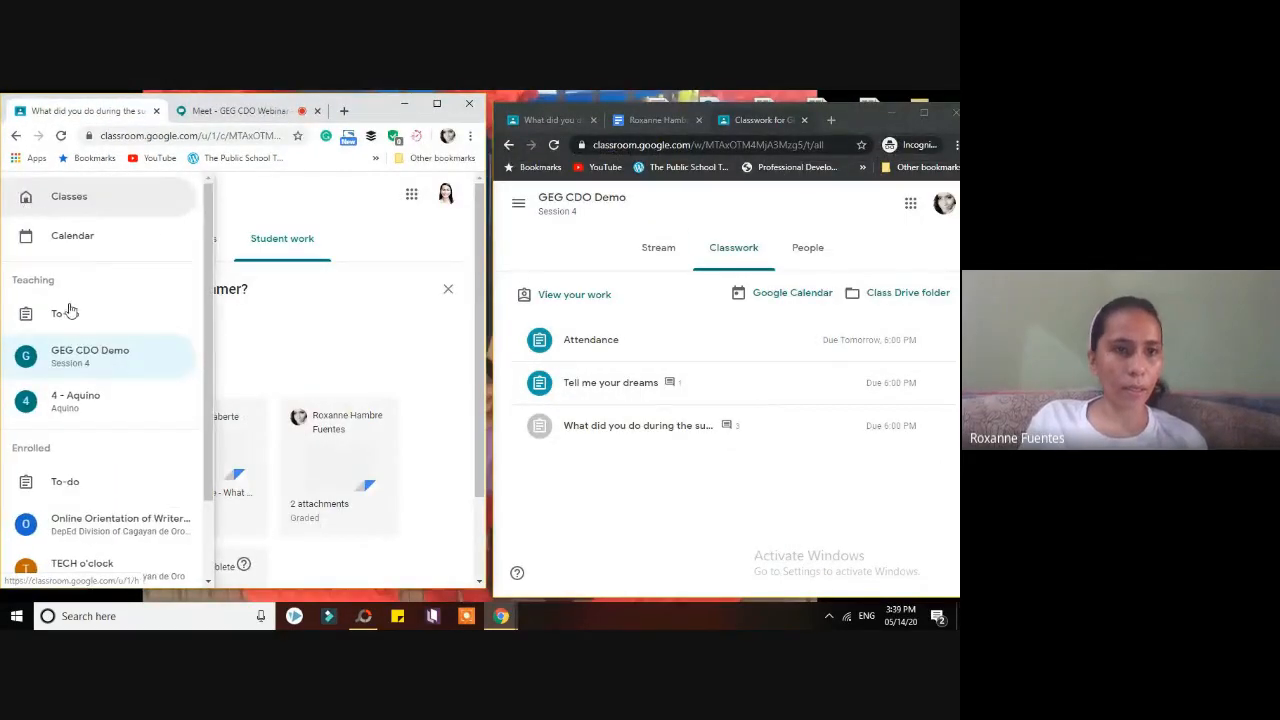
pyautogui.click(80, 360)
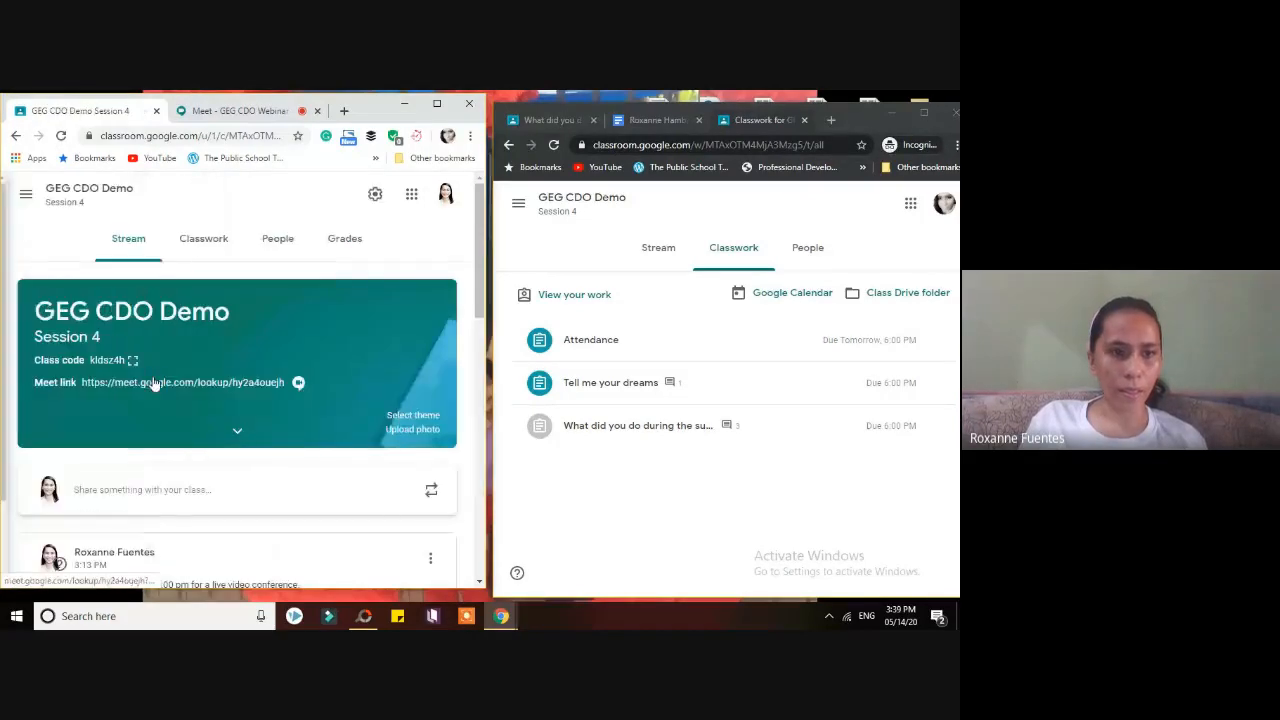
pyautogui.click(203, 238)
pyautogui.scroll(-1, 476, 393)
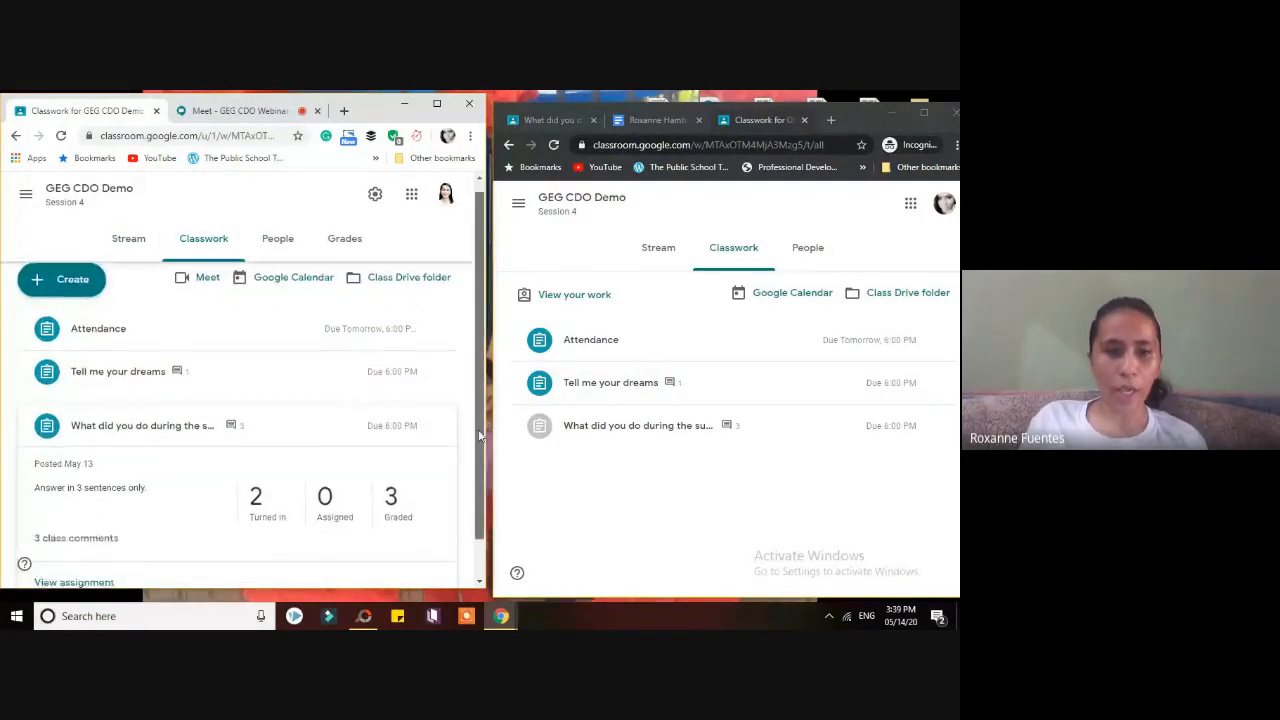
pyautogui.scroll(1, 476, 393)
pyautogui.scroll(-1, 478, 420)
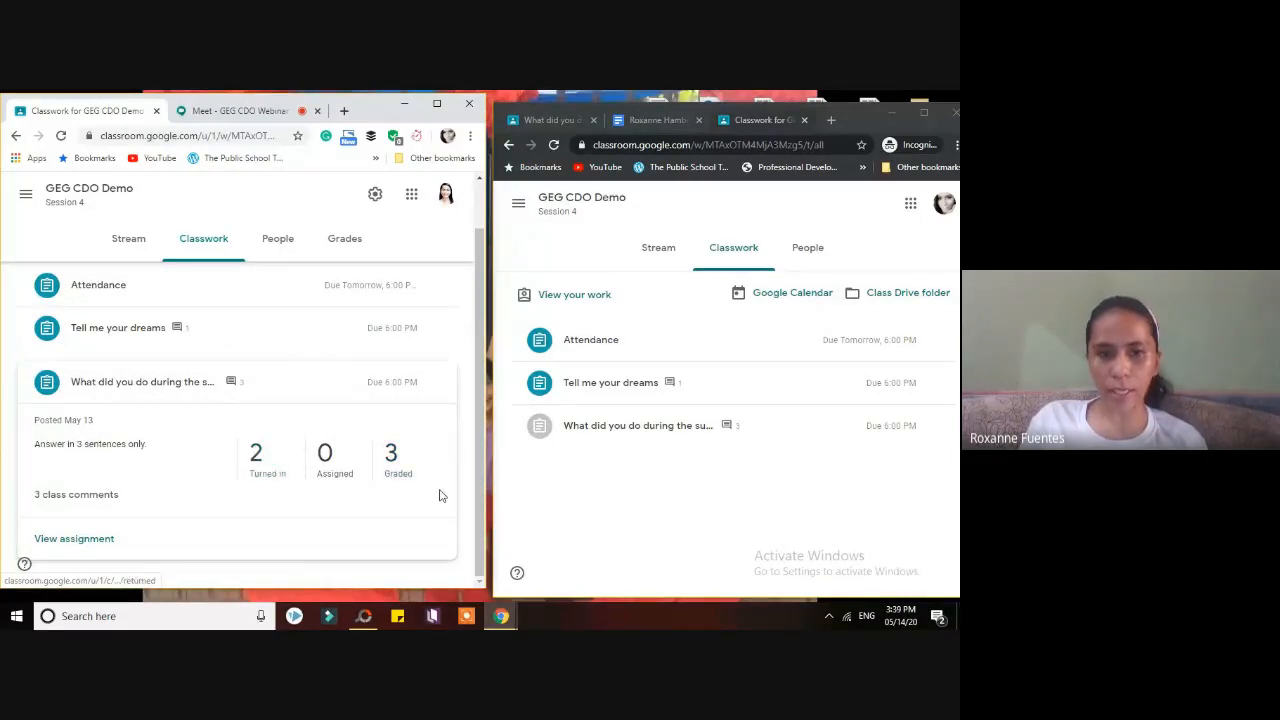
pyautogui.scroll(1, 478, 490)
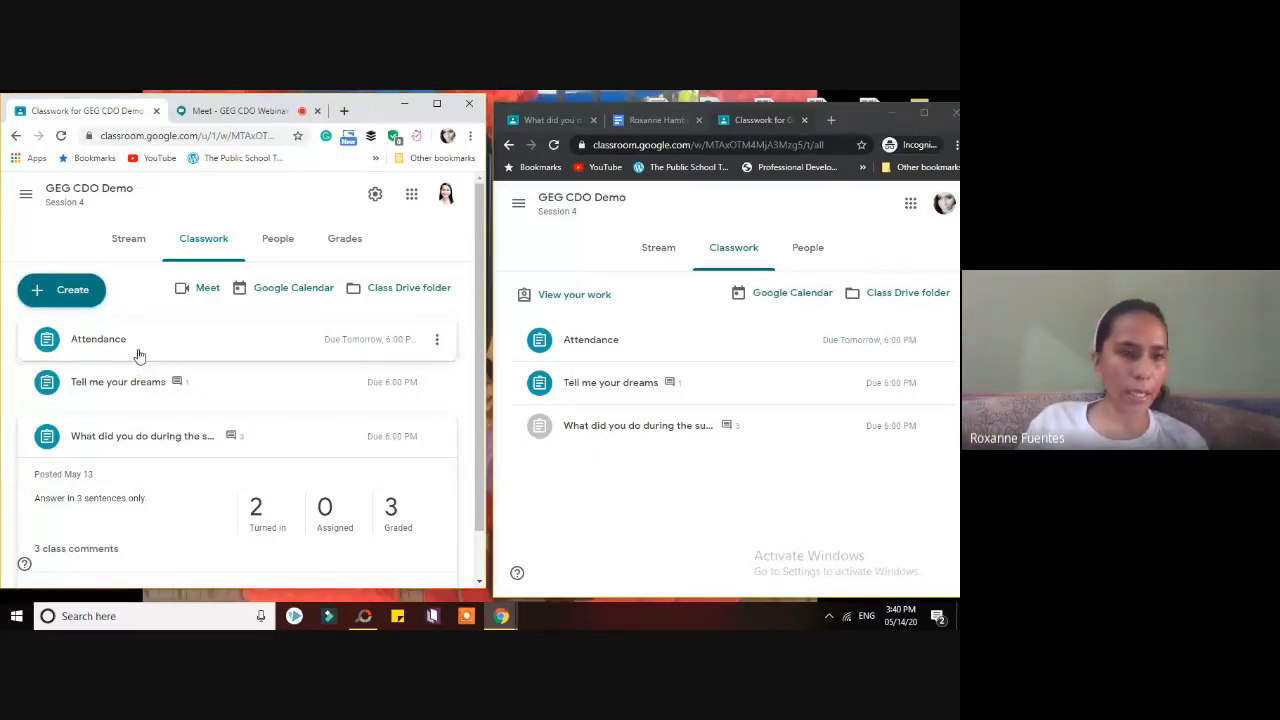
pyautogui.click(245, 114)
# - Admit the waiting person in Meet, mute a participant for everyone, and maximize Classroom
pyautogui.click(383, 418)
pyautogui.moveTo(374, 412)
pyautogui.click(426, 400)
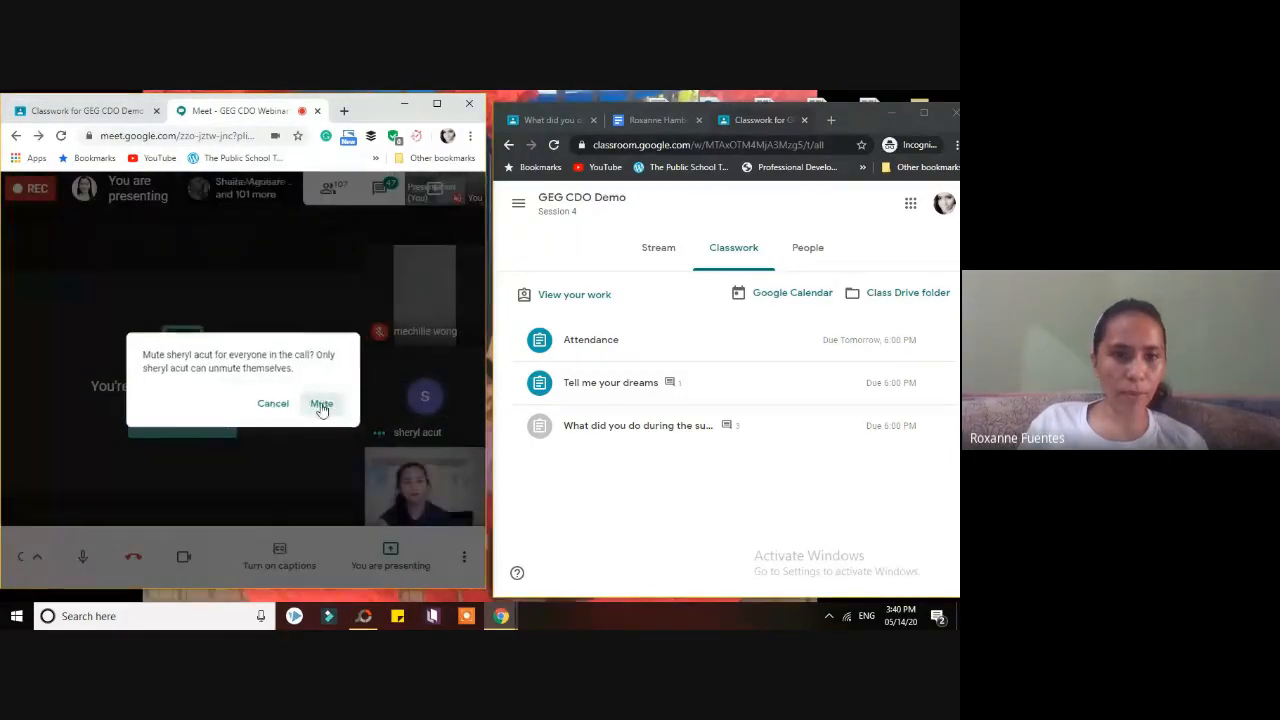
pyautogui.click(323, 403)
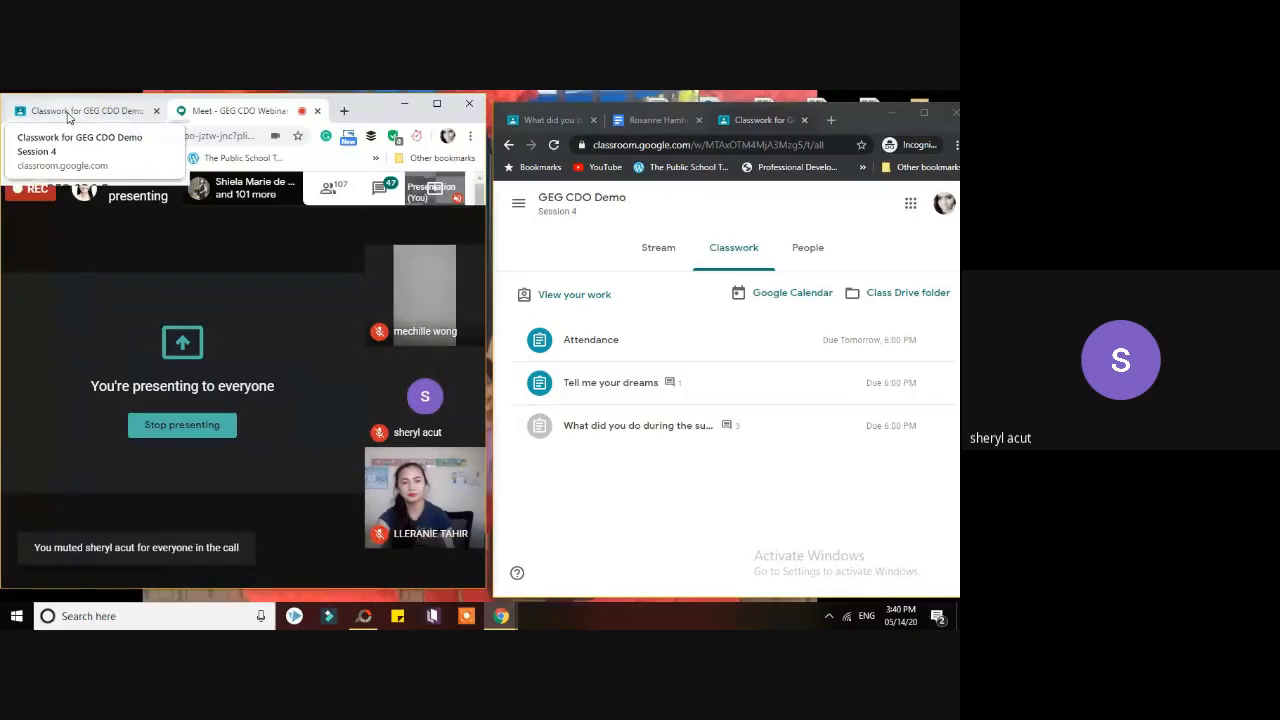
pyautogui.click(68, 112)
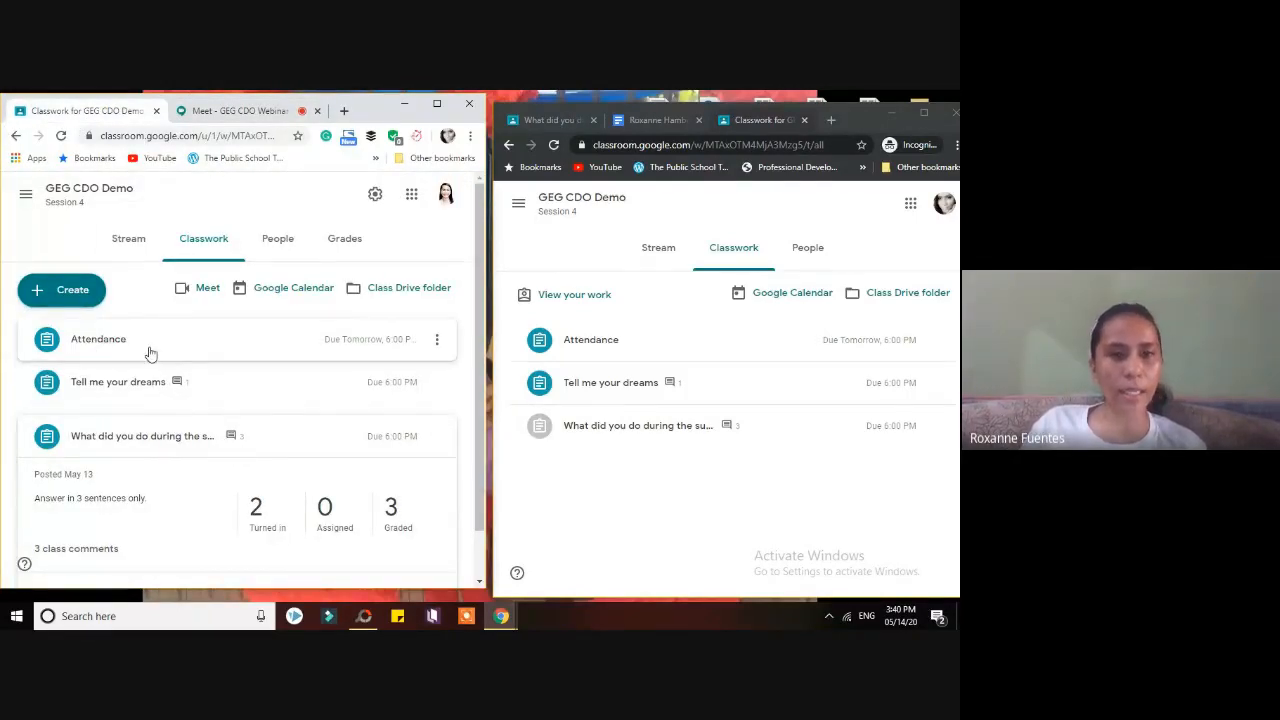
pyautogui.click(437, 104)
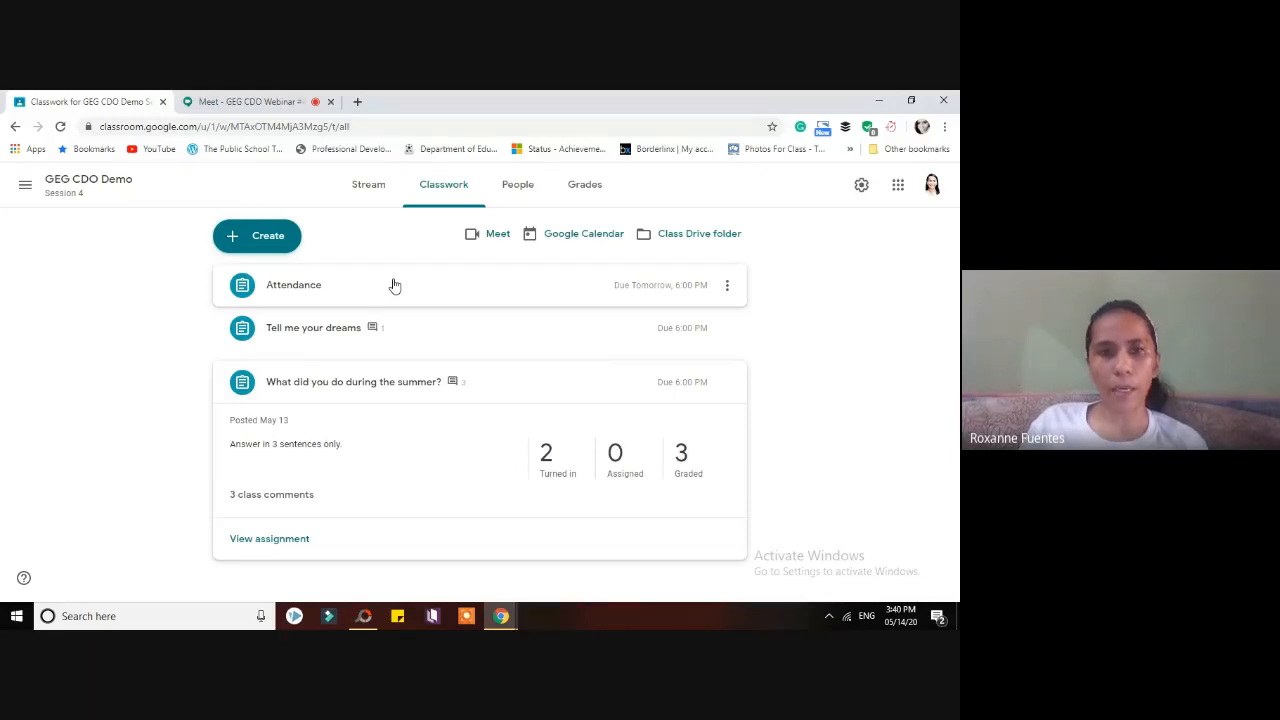
# - Mute the participant for everyone twice more, then return to Classwork and expand Attendance
pyautogui.click(240, 101)
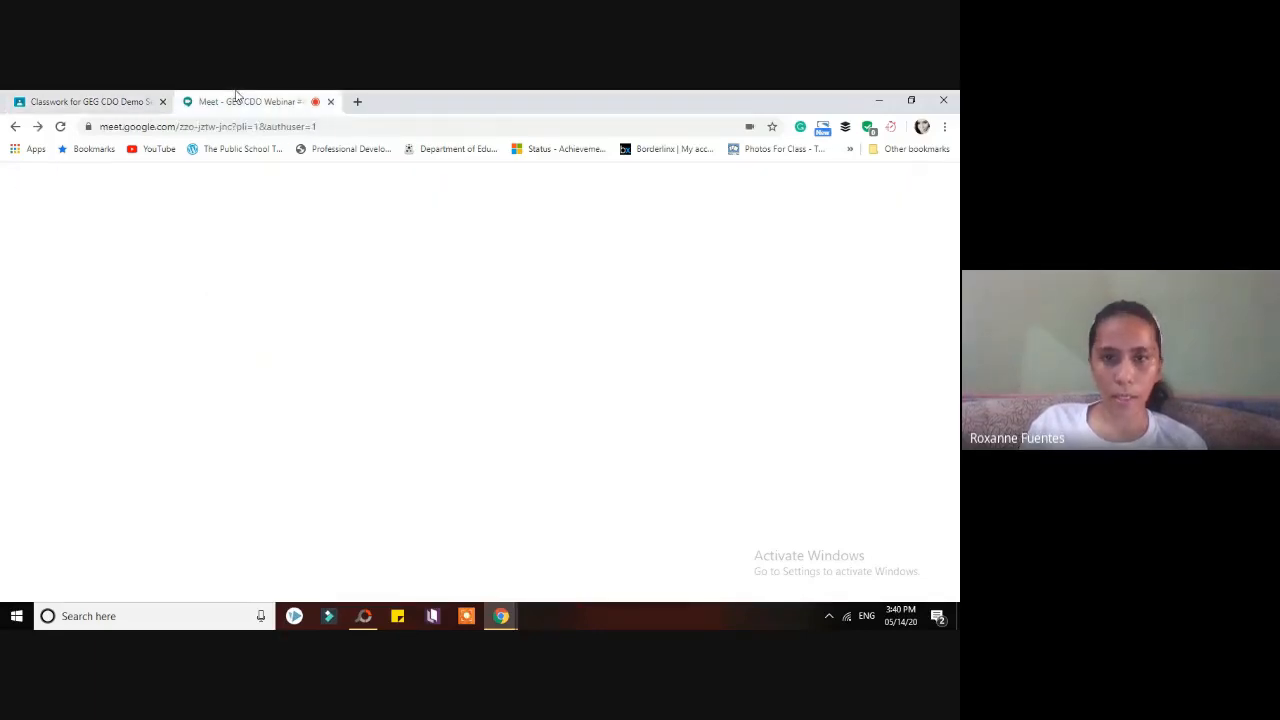
pyautogui.click(839, 399)
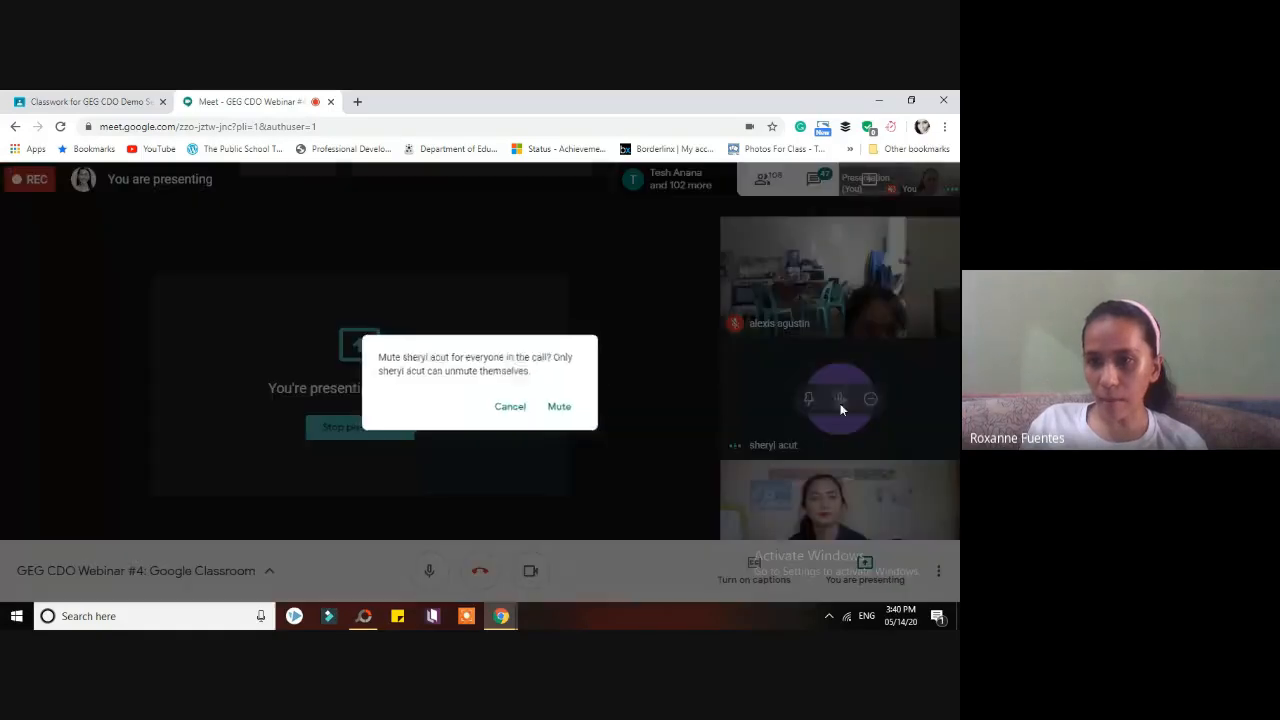
pyautogui.click(561, 407)
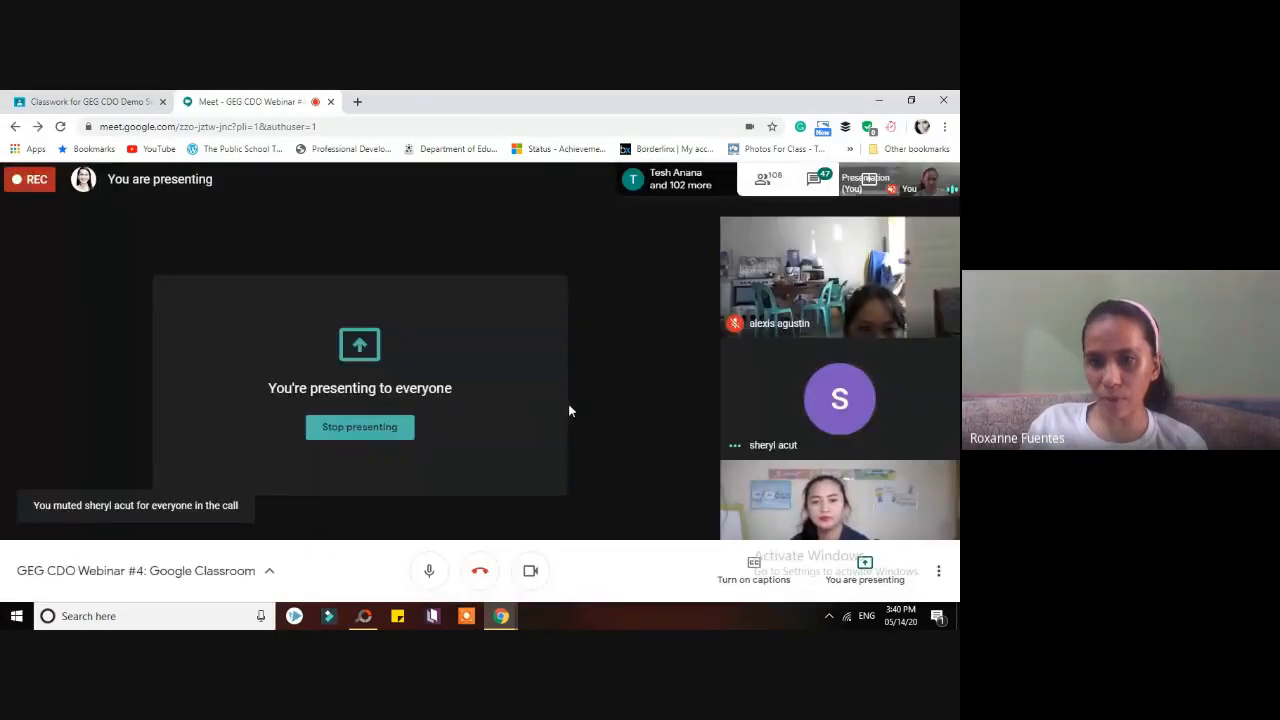
pyautogui.click(839, 399)
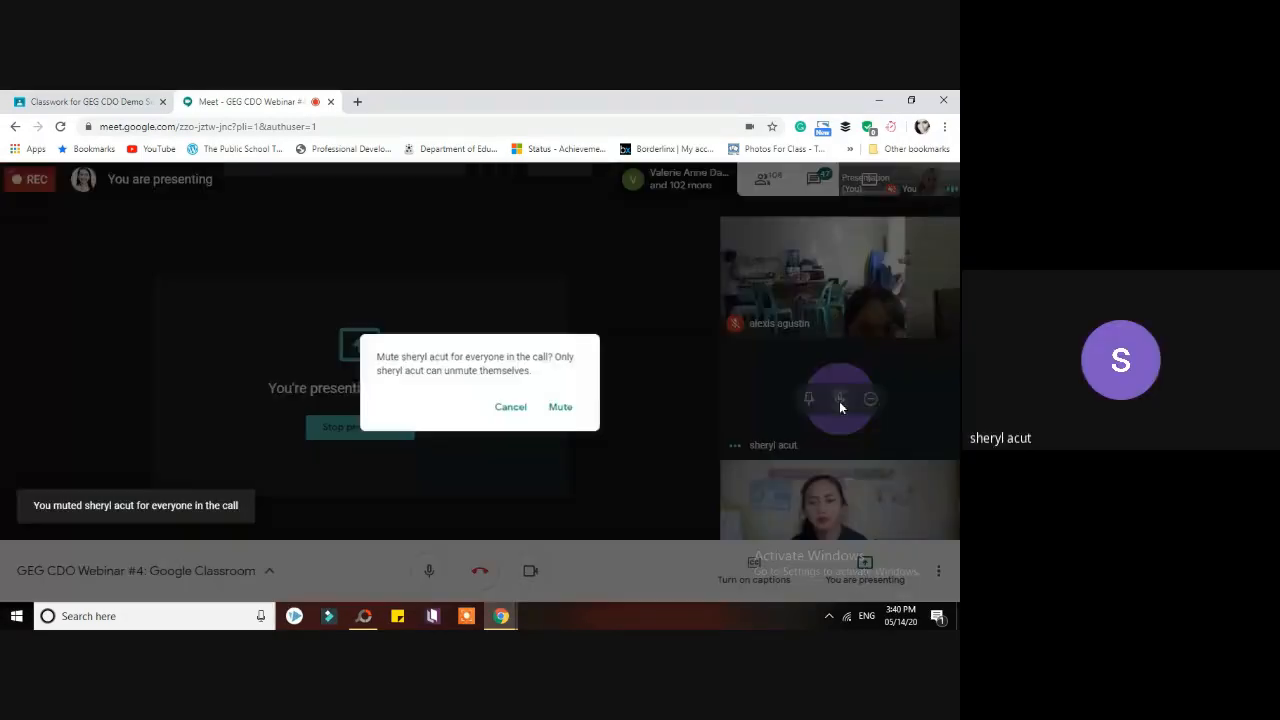
pyautogui.click(563, 408)
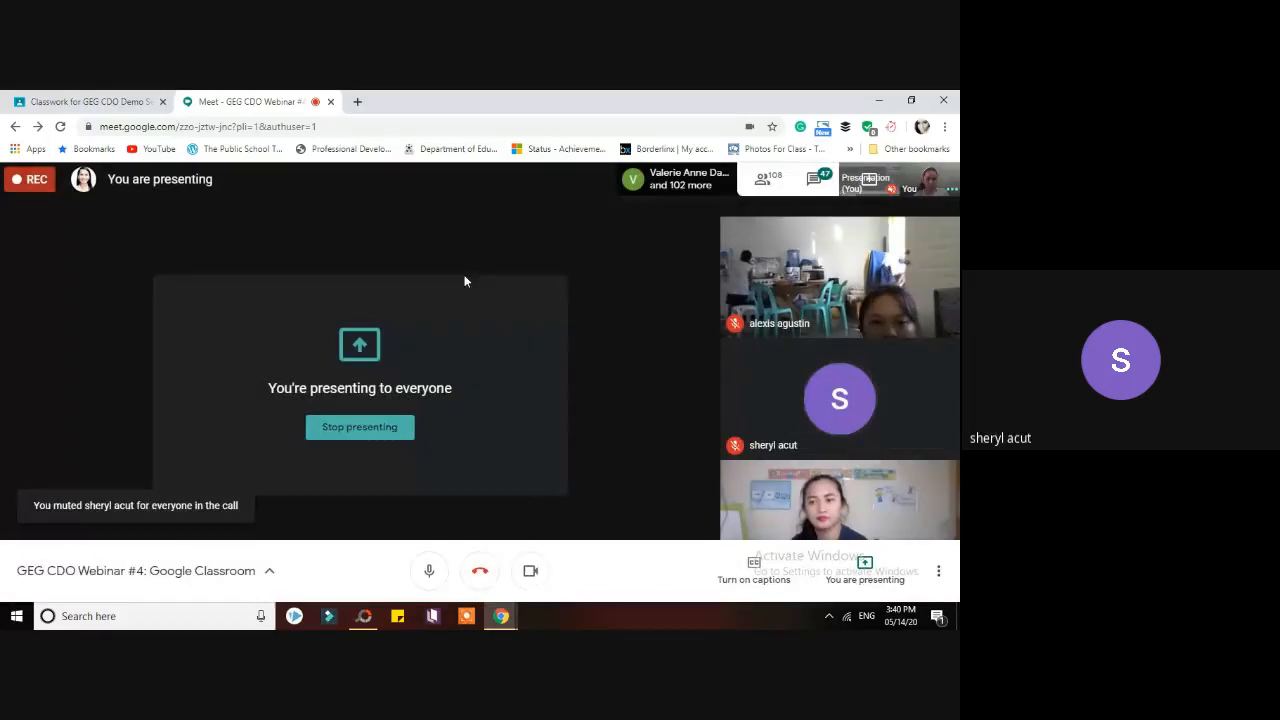
pyautogui.click(77, 98)
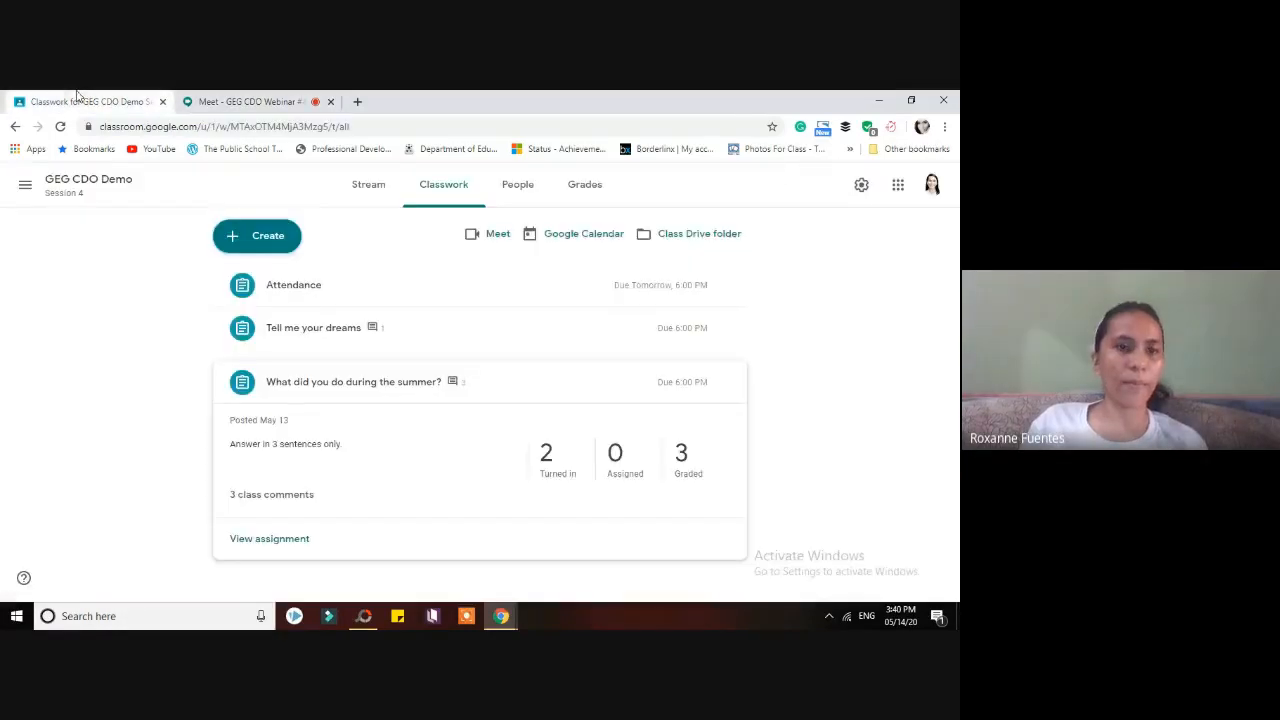
pyautogui.click(363, 290)
# - View Attendance's student work (3 turned in, 2 assigned) and go back to the Classwork list
pyautogui.click(302, 418)
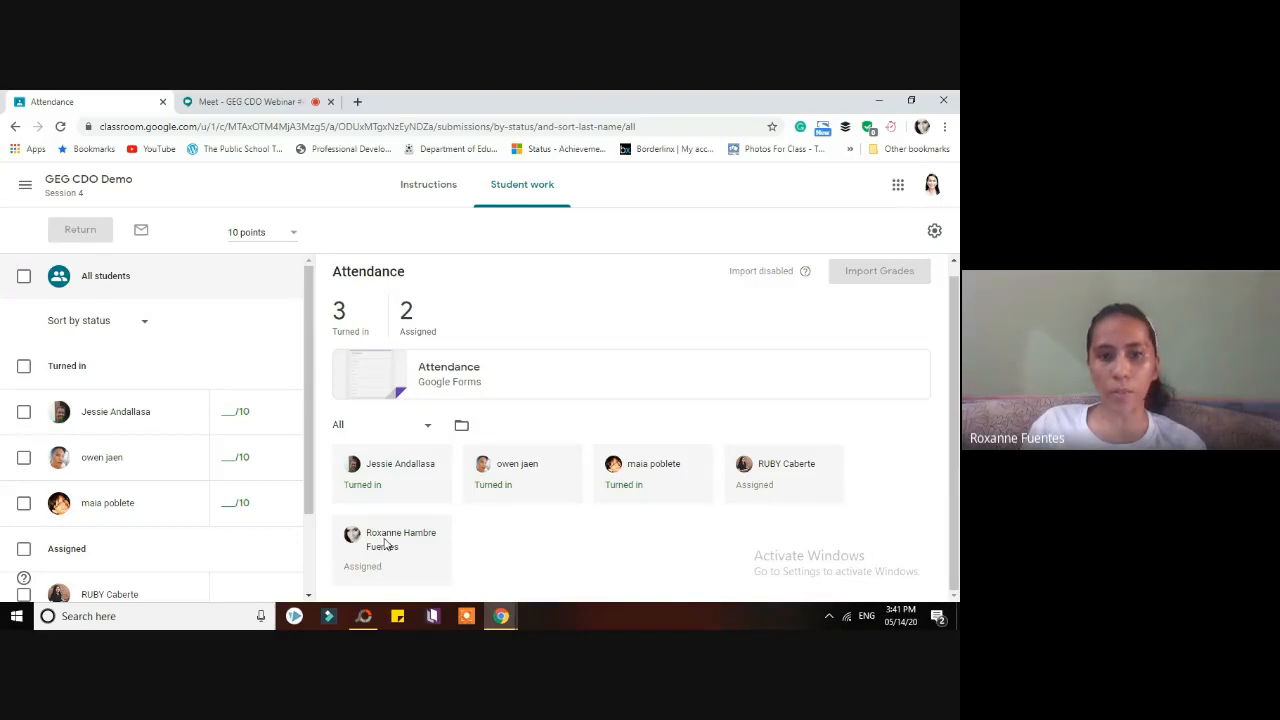
pyautogui.scroll(1, 955, 483)
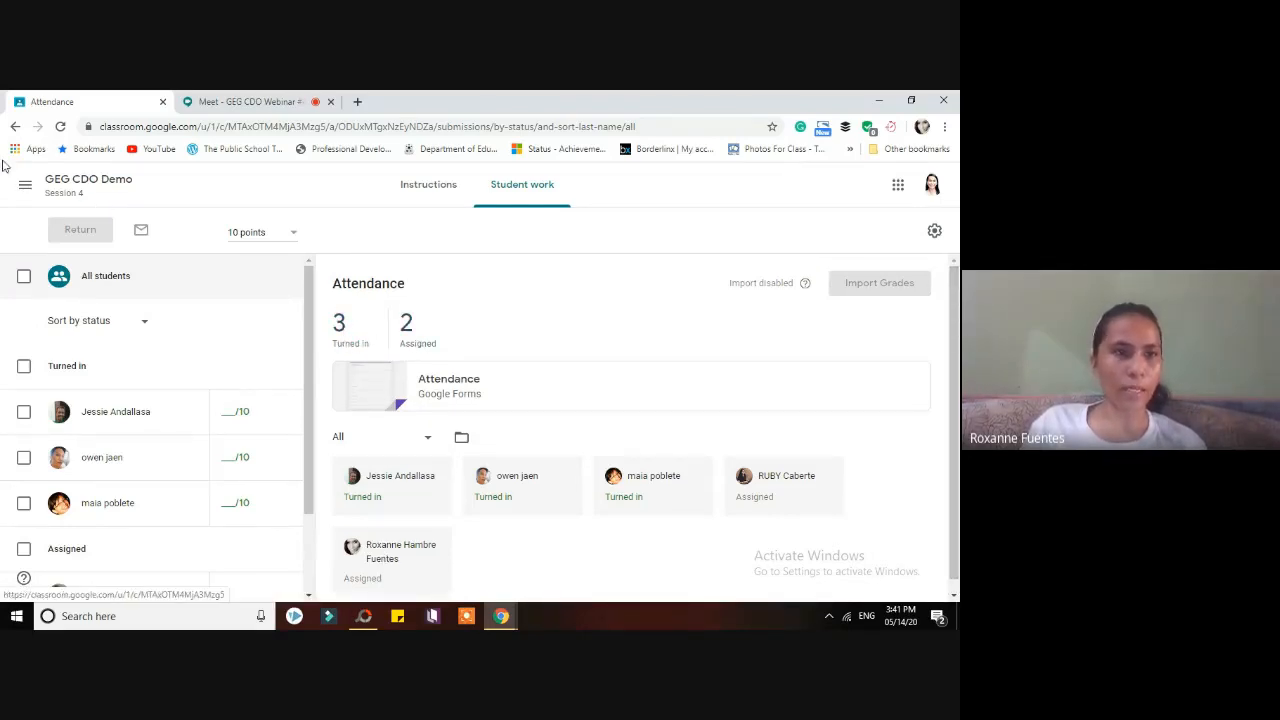
pyautogui.click(15, 127)
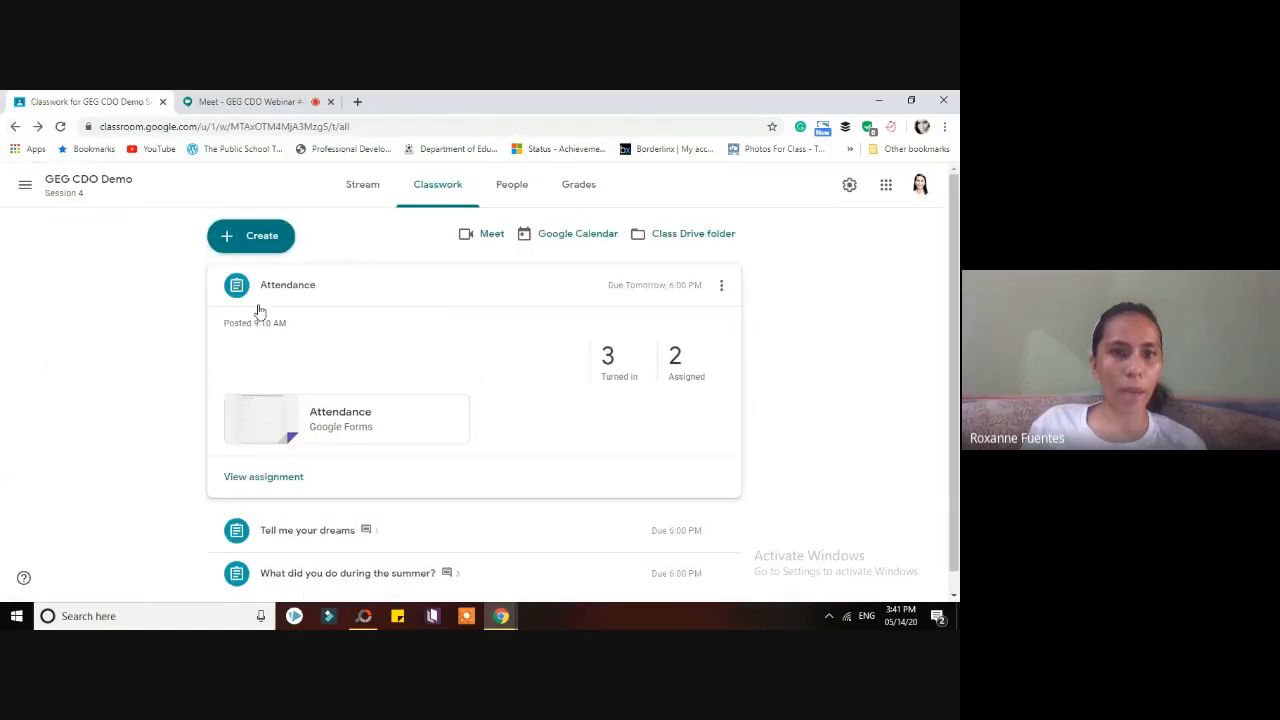
pyautogui.click(265, 242)
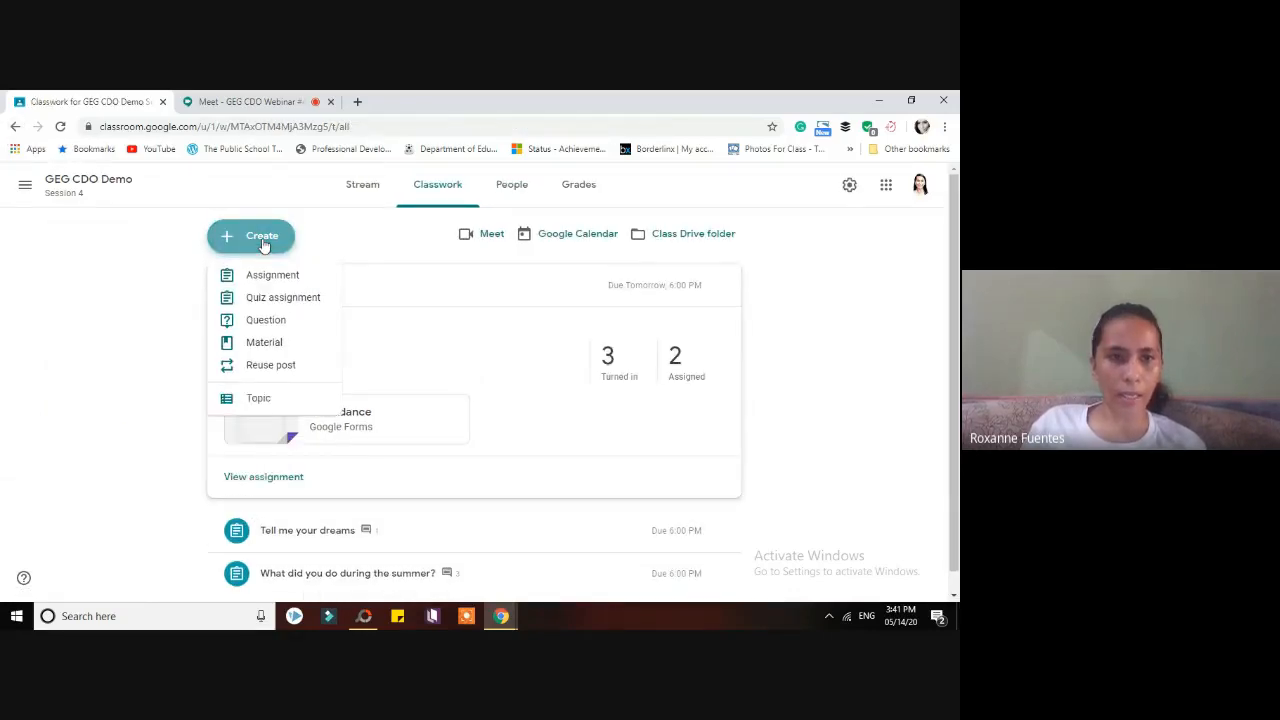
pyautogui.click(287, 300)
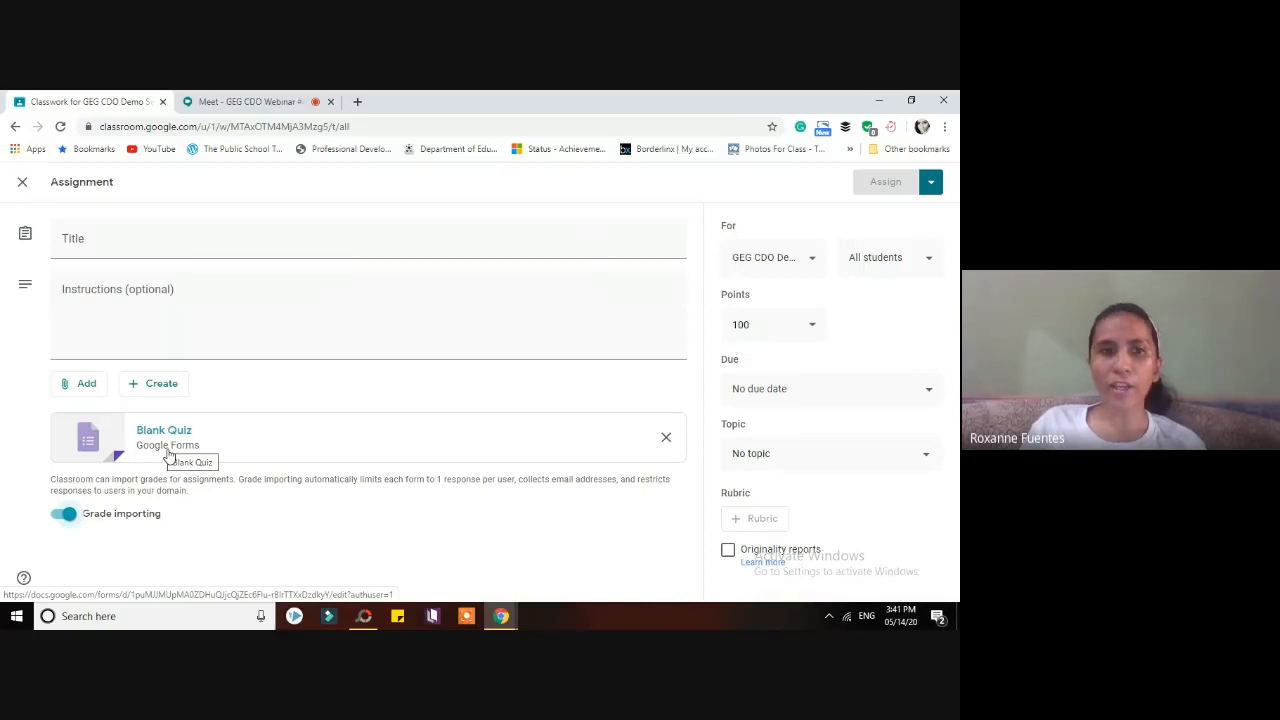
pyautogui.click(21, 184)
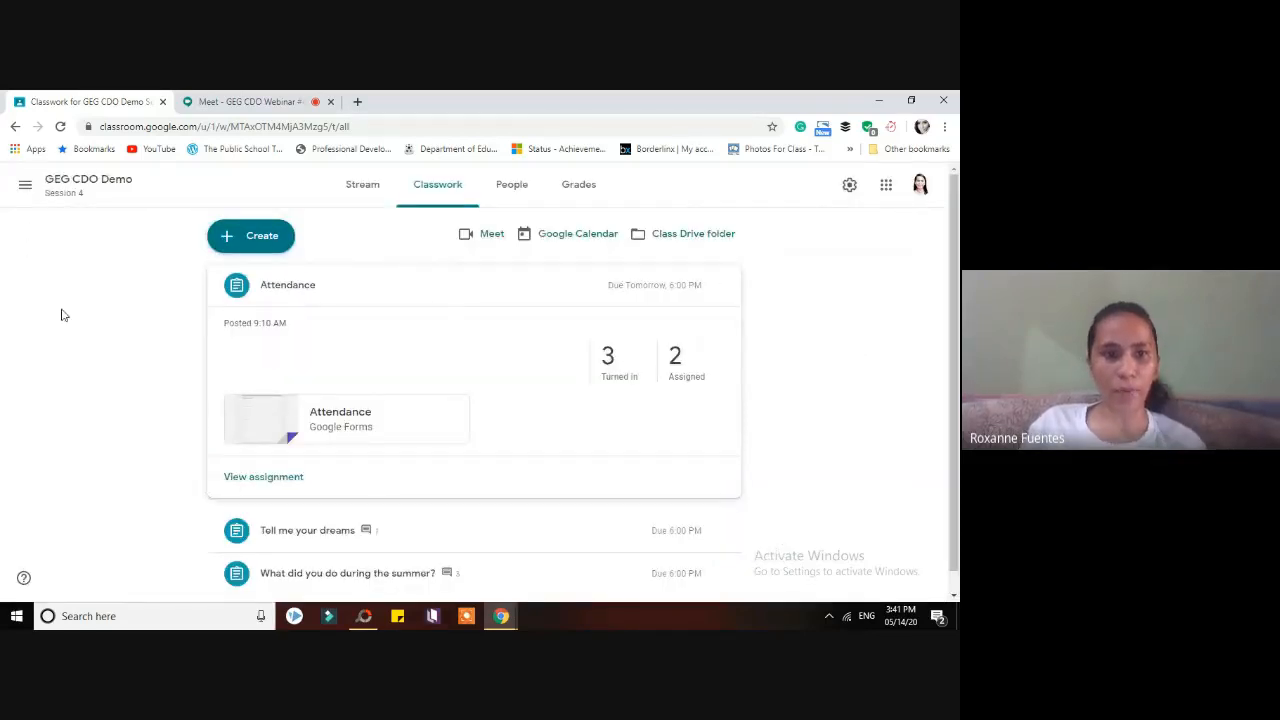
pyautogui.click(906, 100)
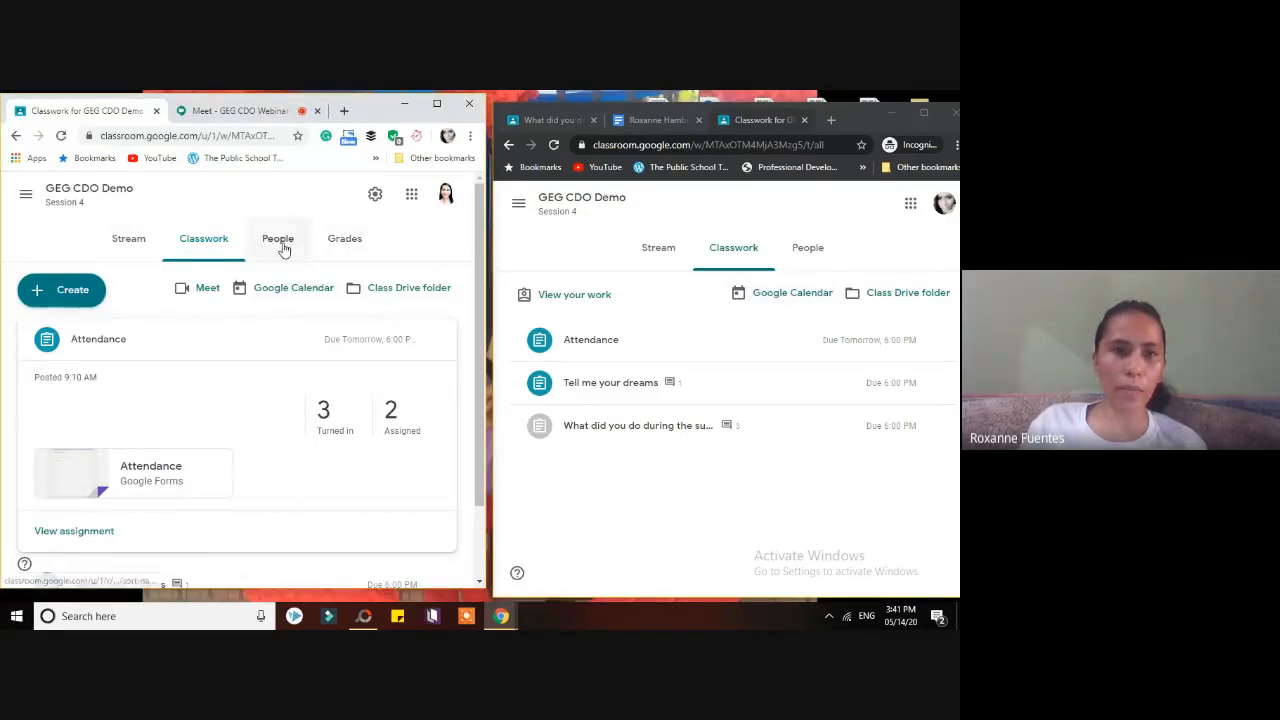
# - Open the People page and scroll the roster of one teacher and five students
pyautogui.click(281, 242)
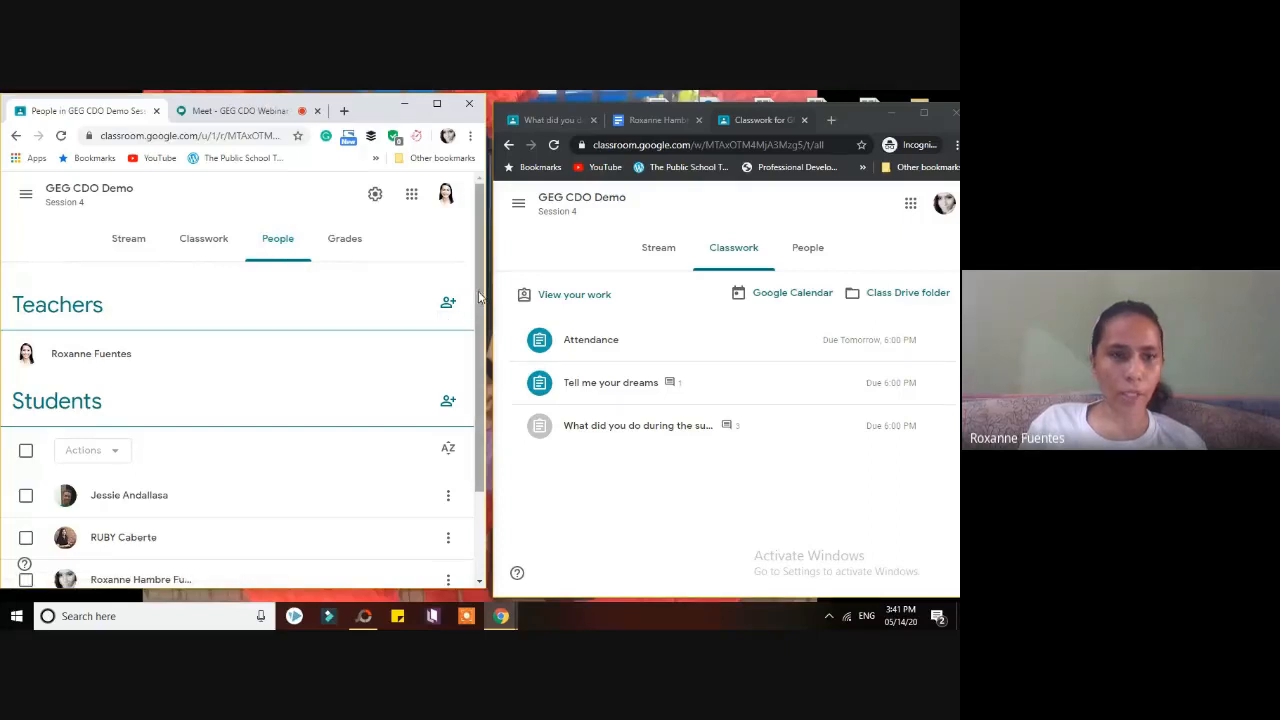
pyautogui.scroll(-2, 484, 320)
pyautogui.scroll(-2, 484, 320)
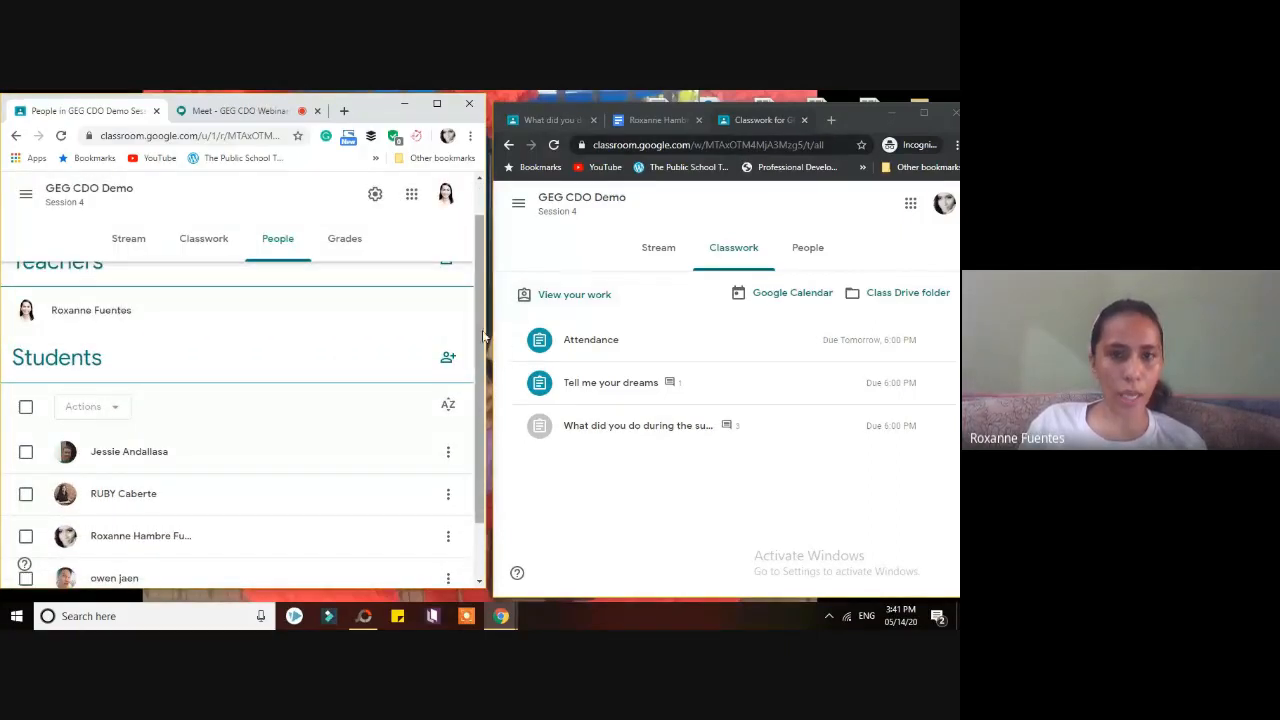
pyautogui.scroll(1, 472, 300)
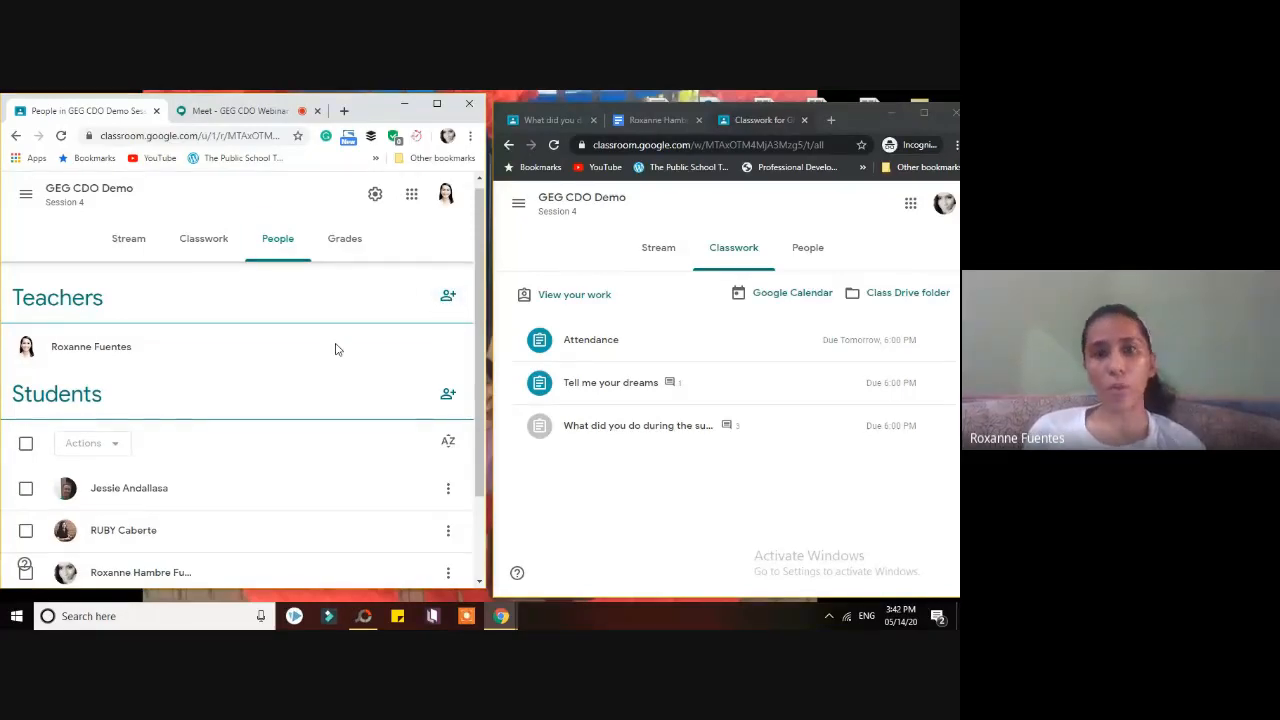
pyautogui.moveTo(482, 392); pyautogui.dragTo(485, 350)
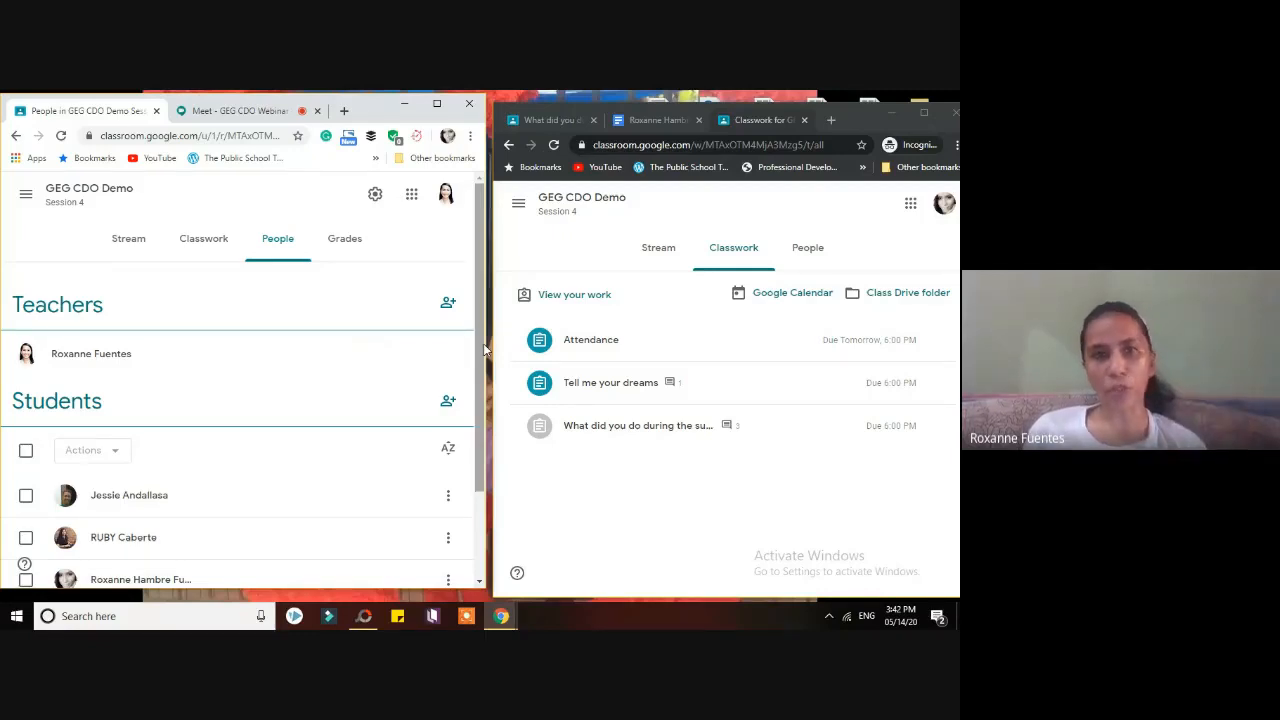
pyautogui.moveTo(484, 350); pyautogui.dragTo(480, 448)
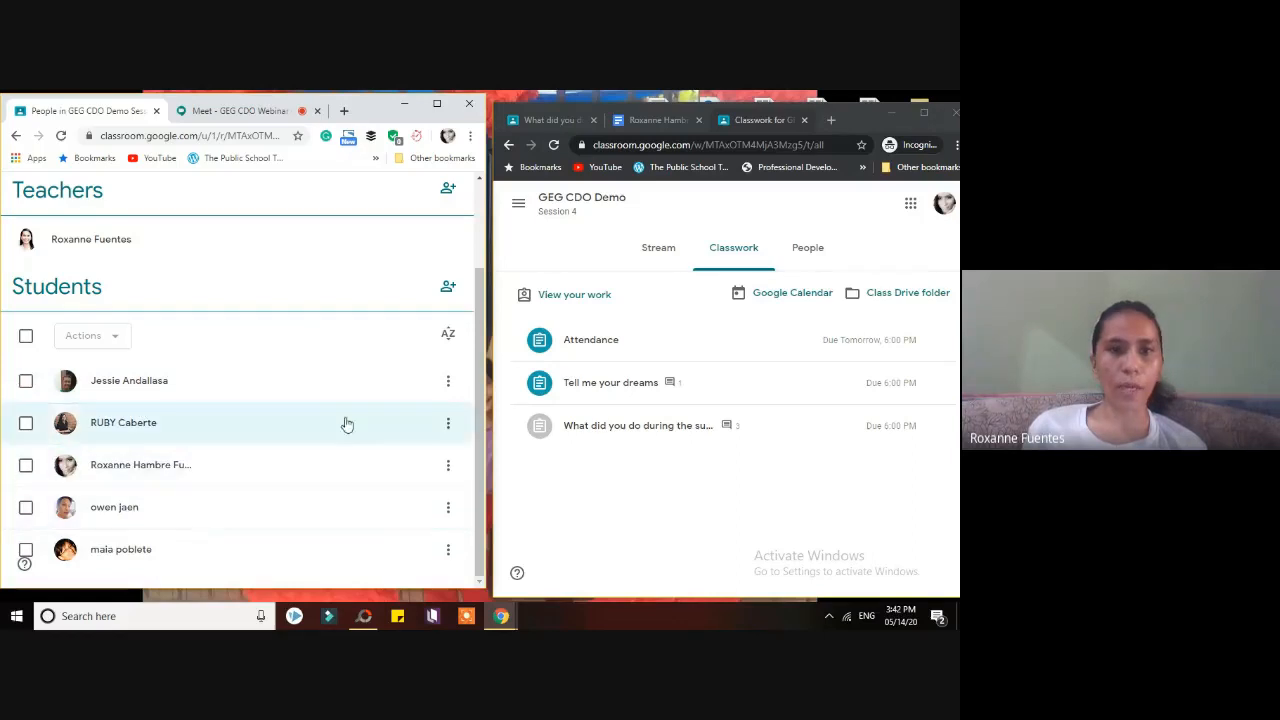
# - Open and cancel the Invite students form, then open and close the first student's options
pyautogui.click(448, 288)
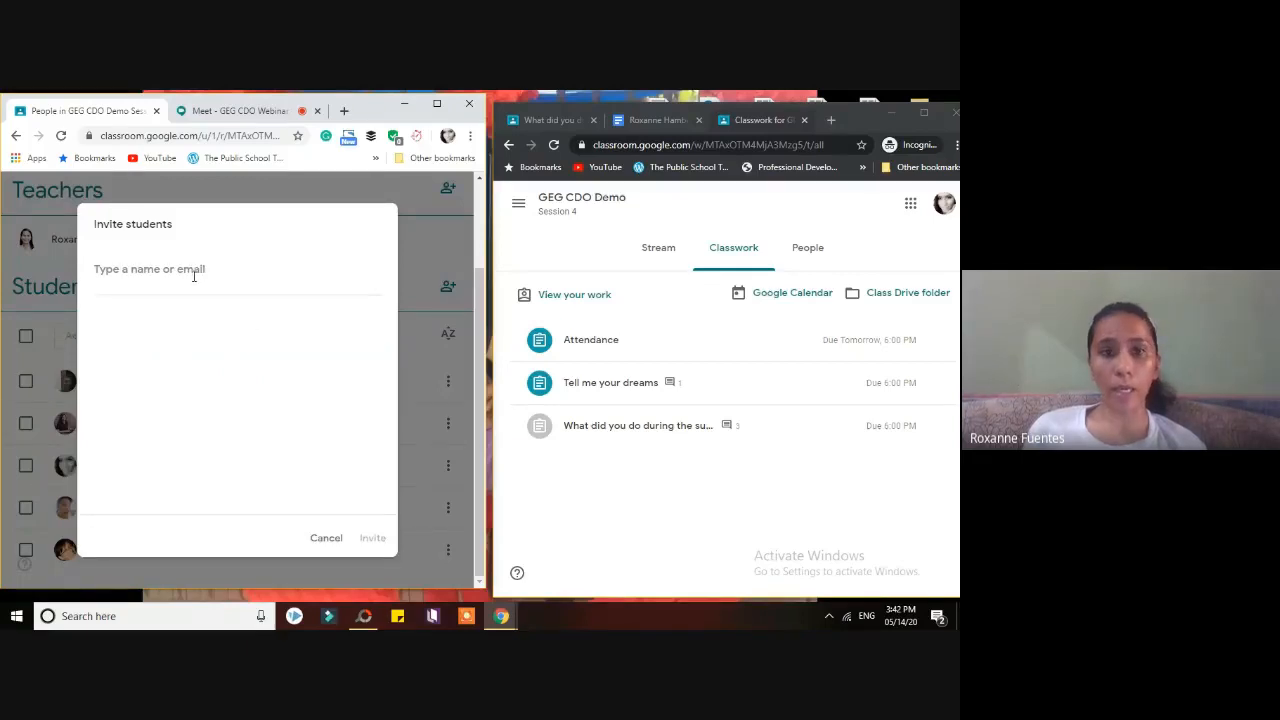
pyautogui.click(328, 540)
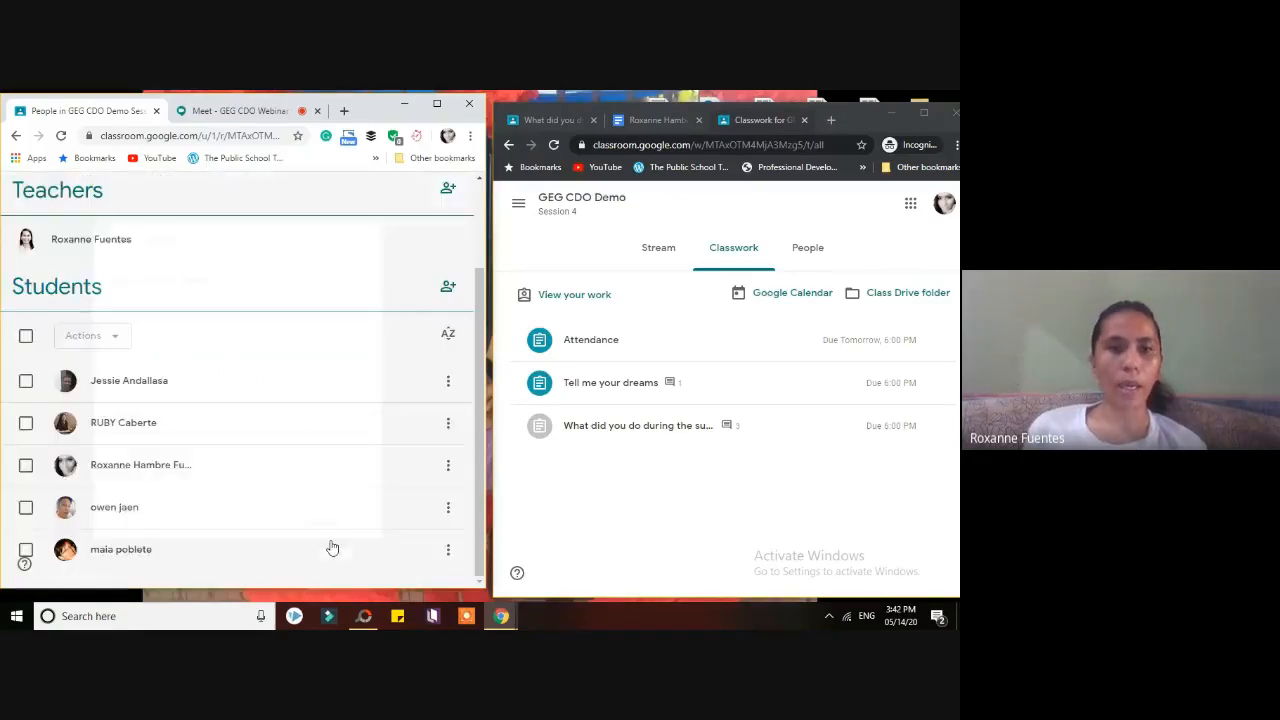
pyautogui.click(448, 381)
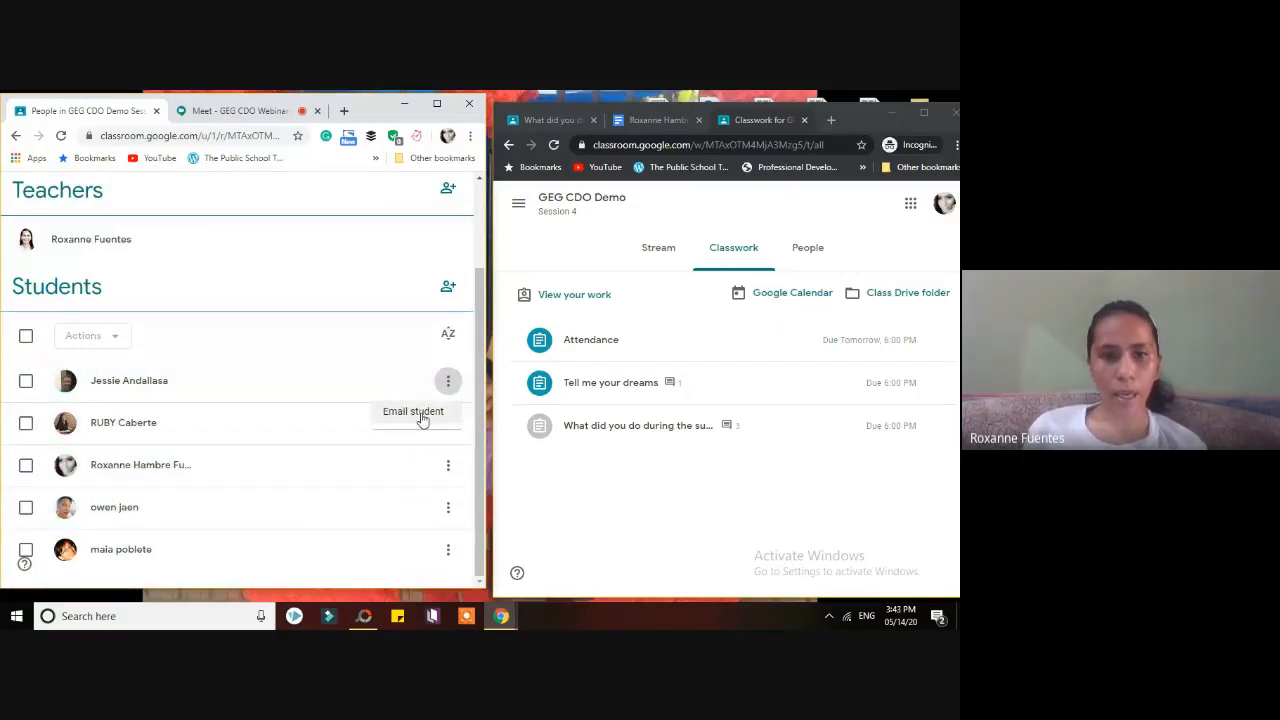
pyautogui.click(334, 267)
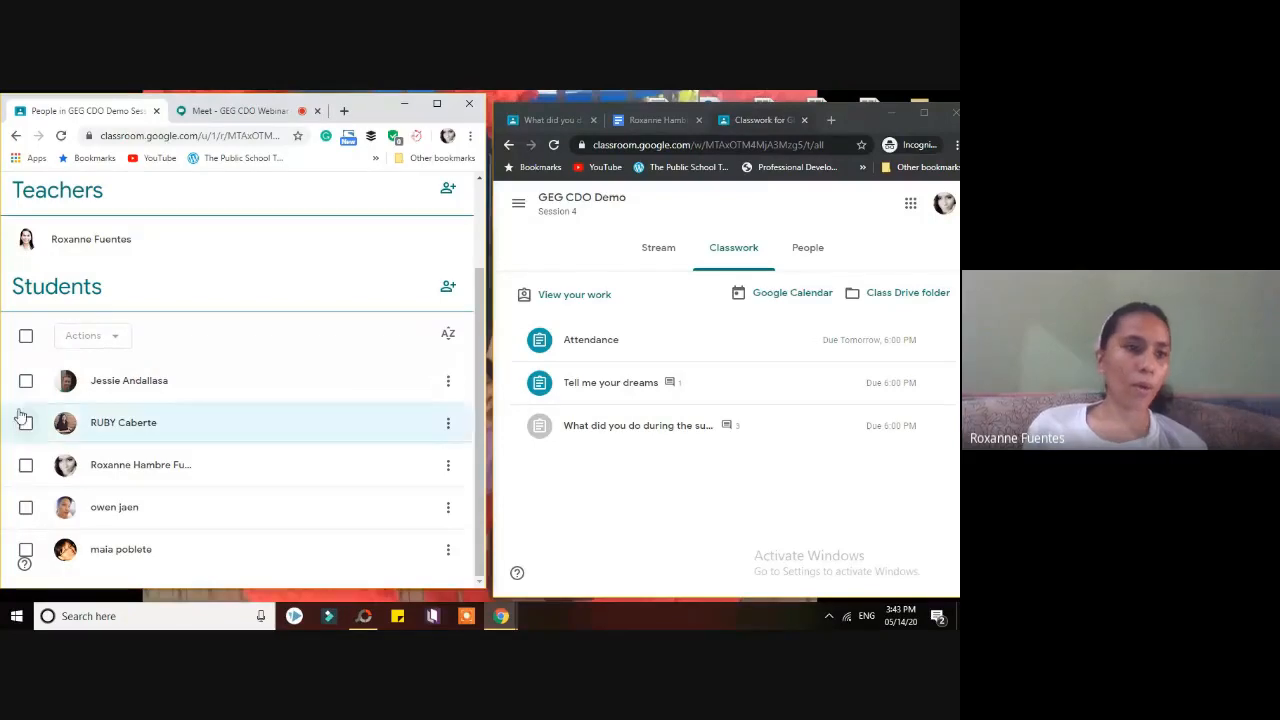
# - Select the first student, dismiss the Actions menu, uncheck them, and open People in the student's window
pyautogui.click(26, 382)
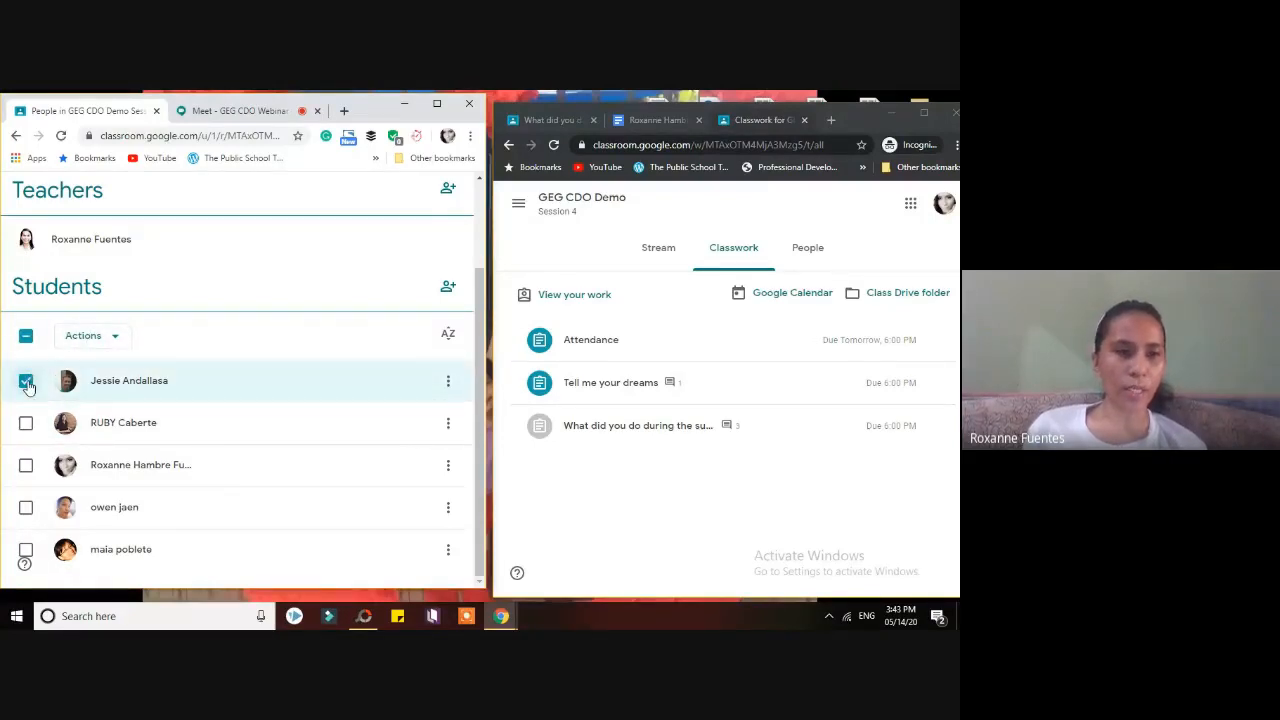
pyautogui.click(120, 340)
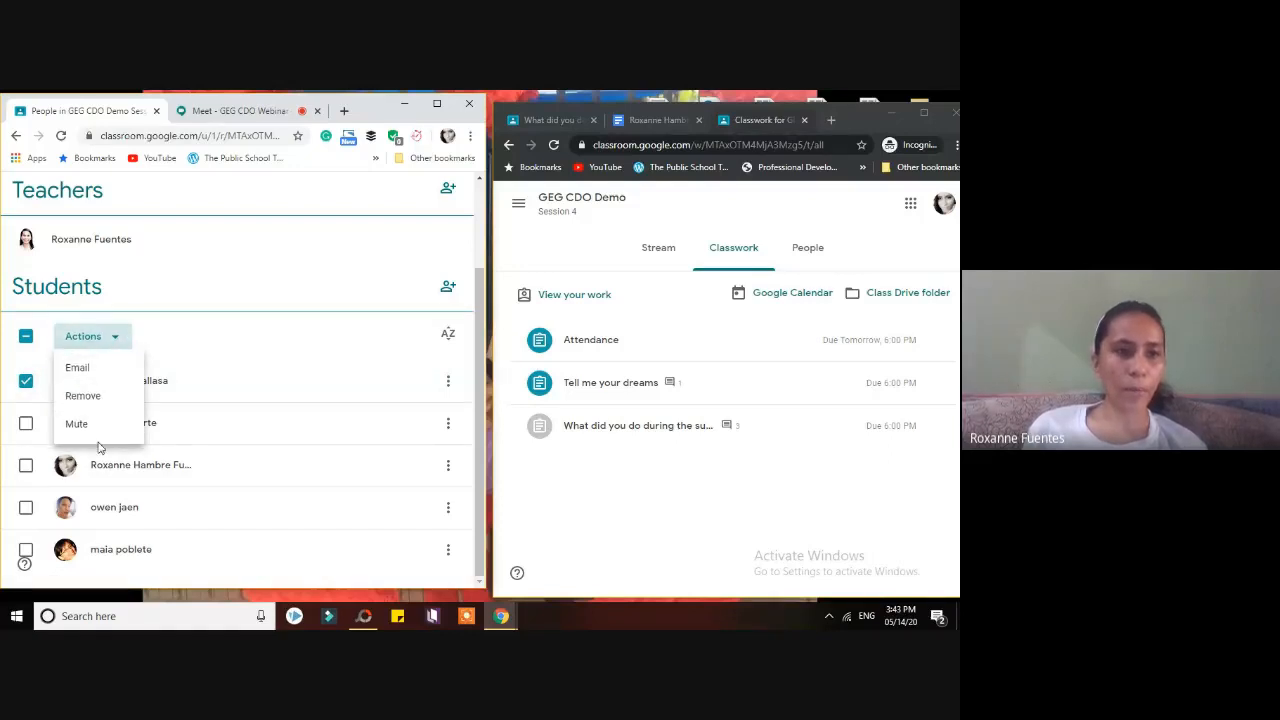
pyautogui.click(212, 293)
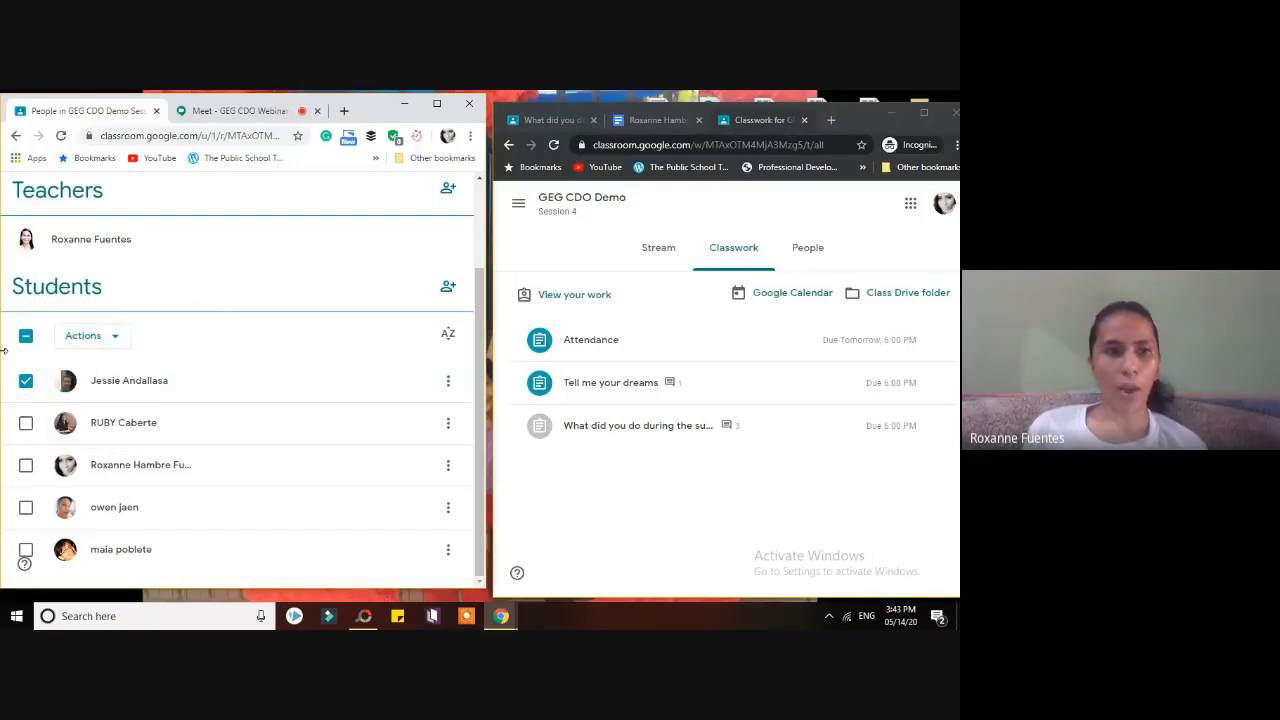
pyautogui.click(26, 380)
pyautogui.moveTo(478, 350); pyautogui.dragTo(478, 258)
pyautogui.click(812, 247)
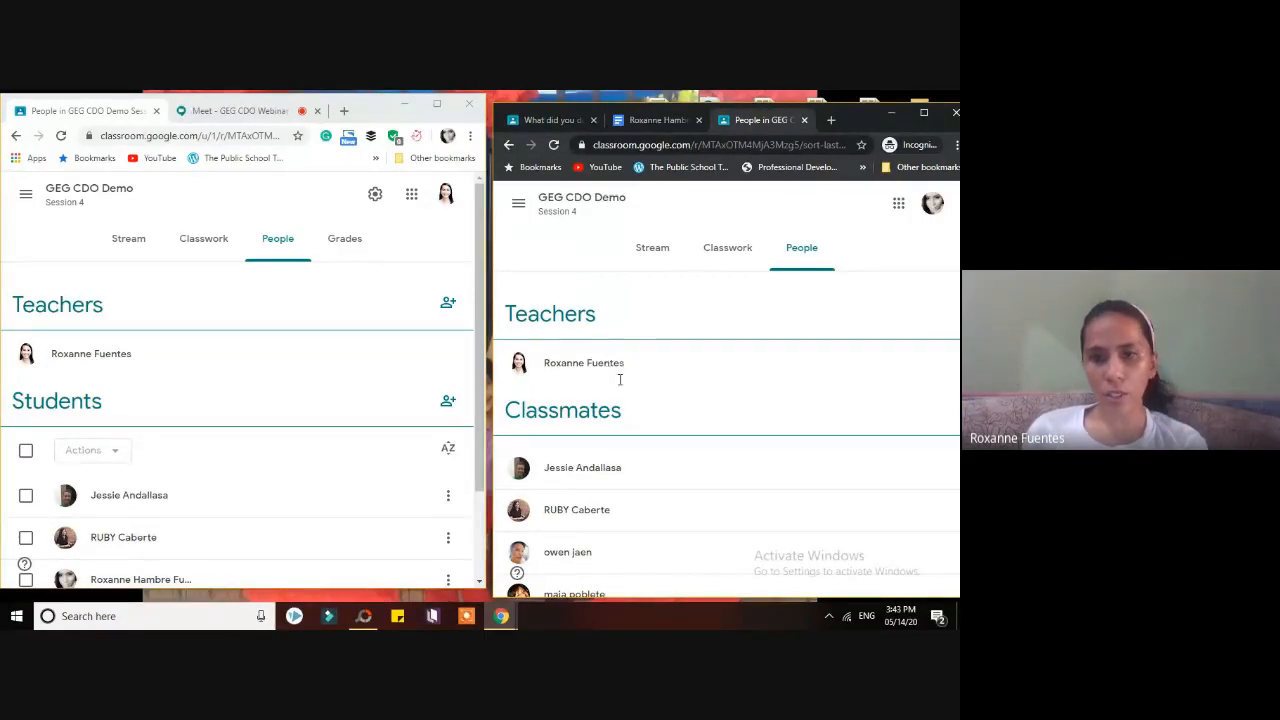
# - Scroll the student's People page, switch it back to Stream, and maximize the teacher's roster window
pyautogui.scroll(-1, 703, 451)
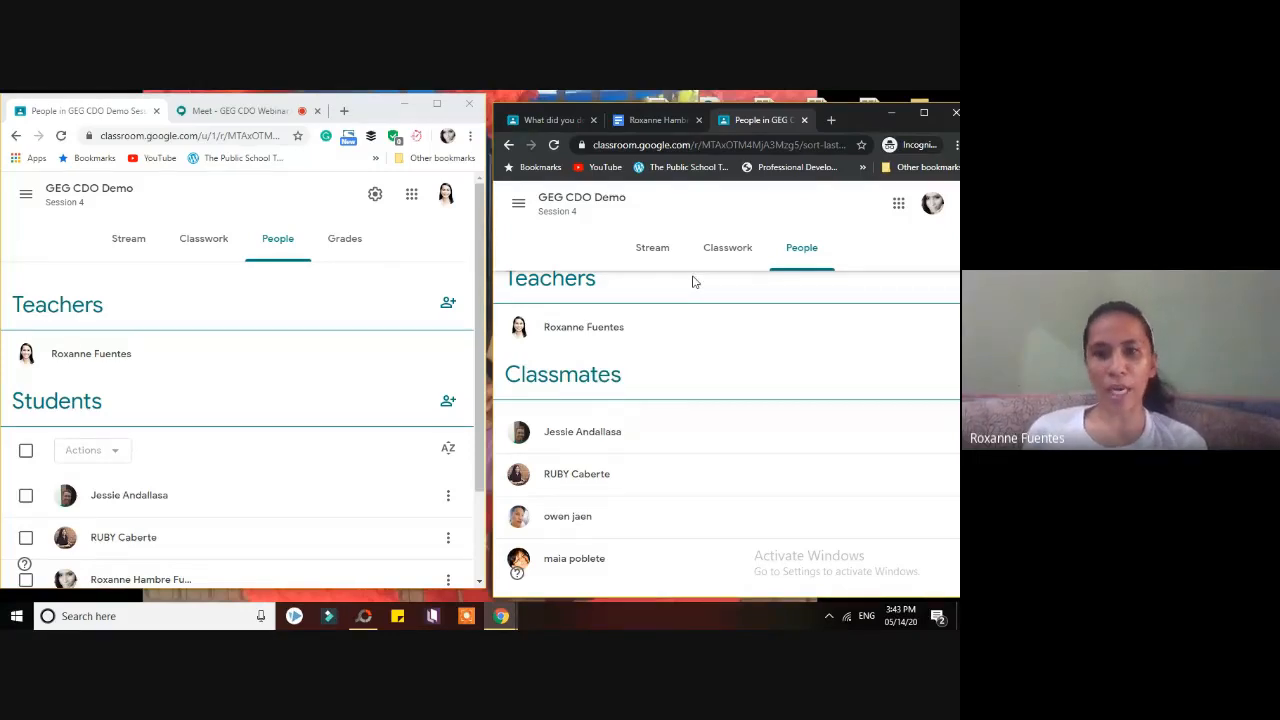
pyautogui.click(654, 250)
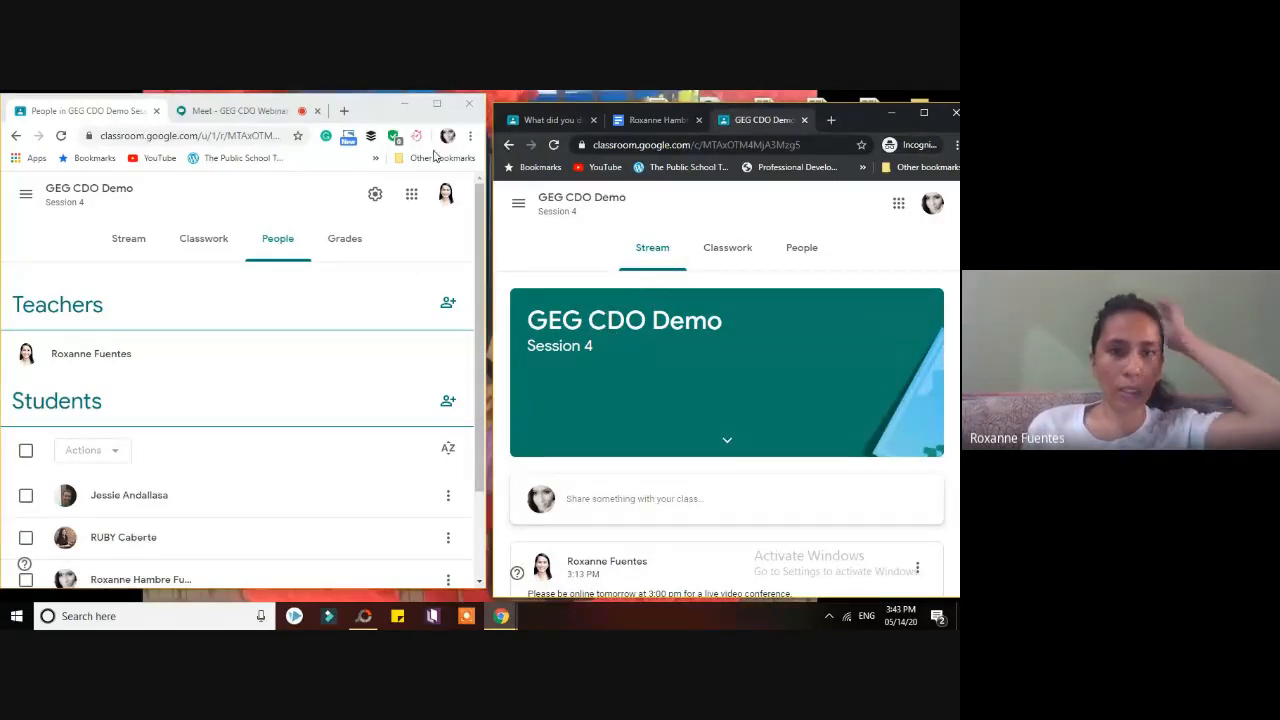
pyautogui.click(436, 104)
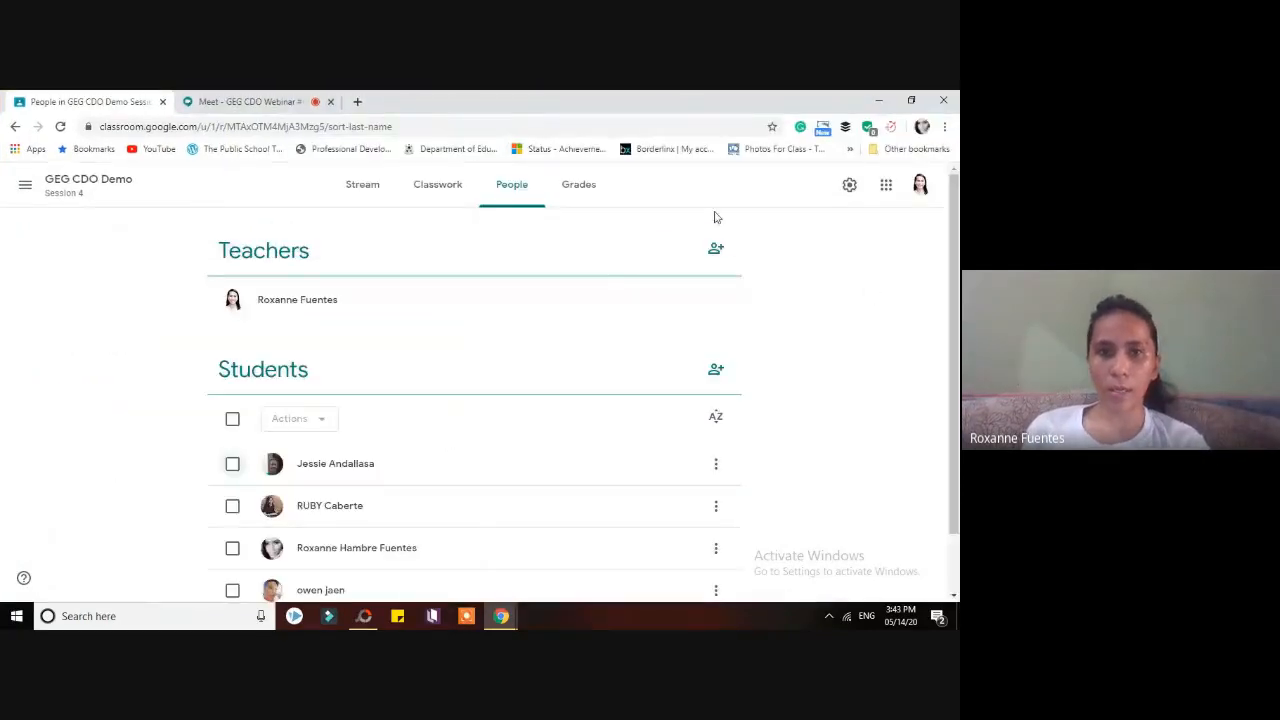
# - Open the Grades tab to see three assignments, with the summer assignment averaging 81.67
pyautogui.click(591, 191)
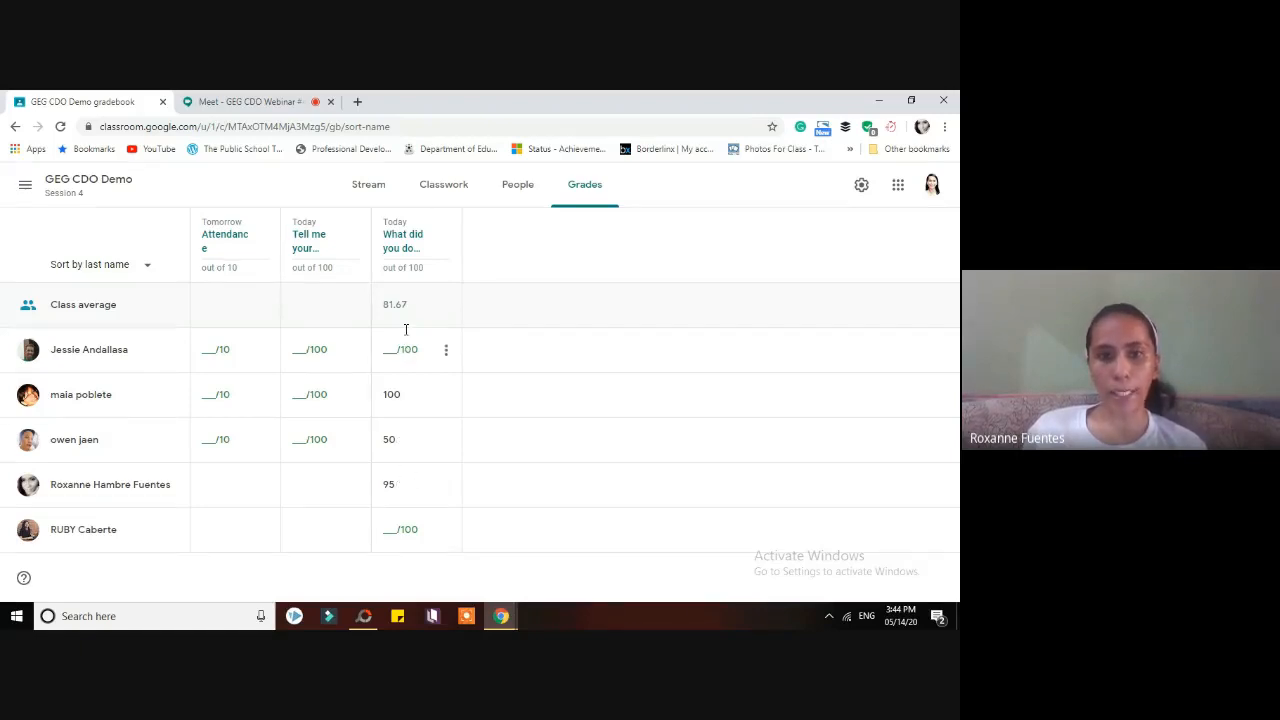
# - Rearrange the teacher and student windows side by side at full screen height
pyautogui.click(911, 101)
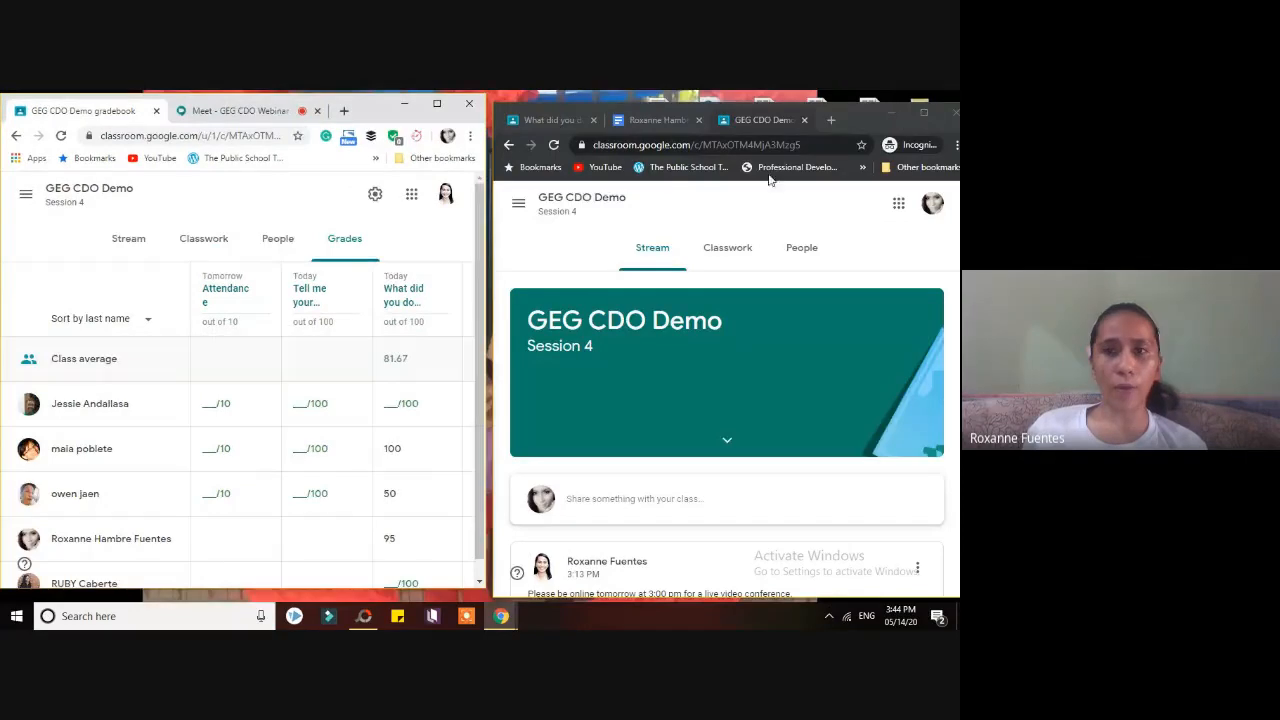
pyautogui.moveTo(854, 123); pyautogui.dragTo(849, 109)
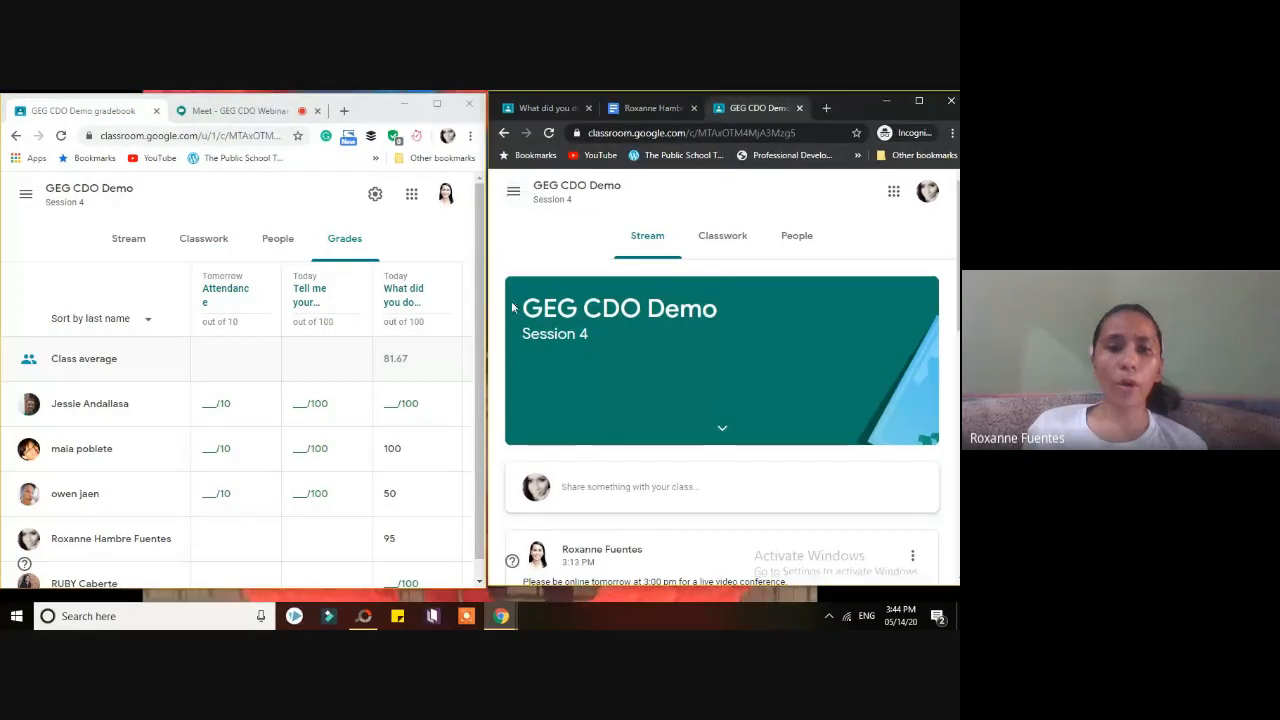
pyautogui.moveTo(375, 588); pyautogui.dragTo(380, 612)
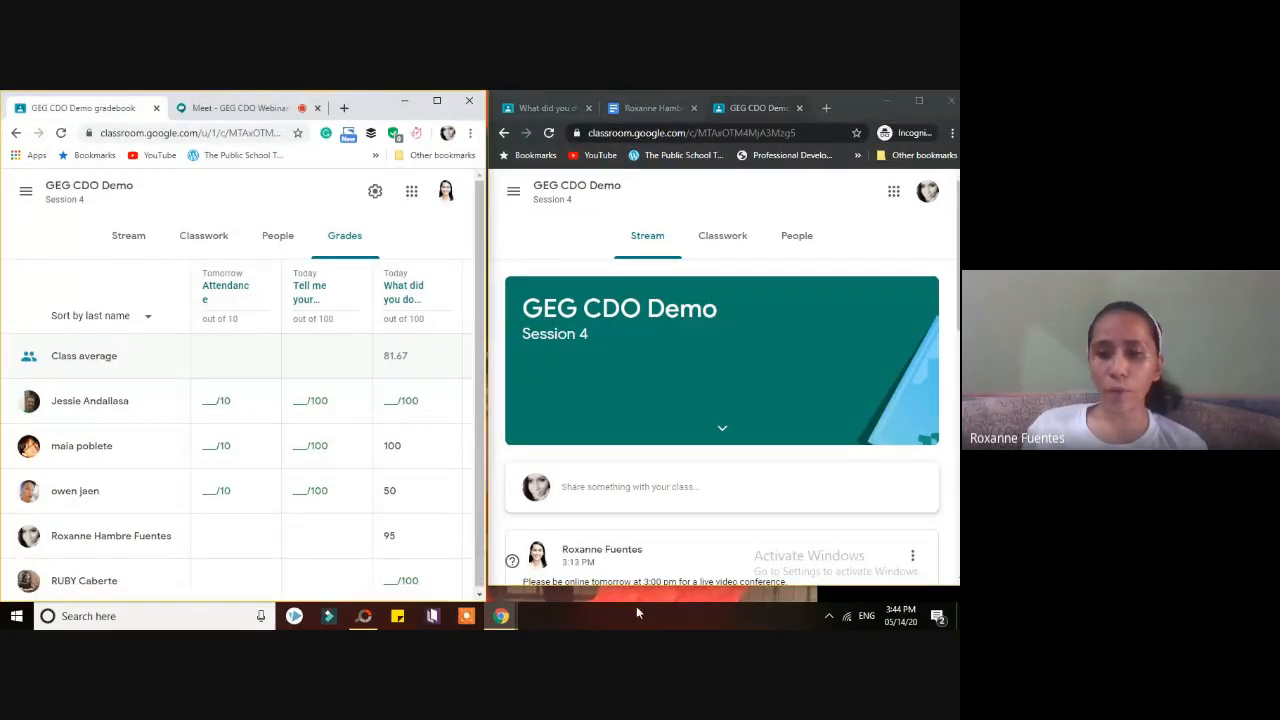
pyautogui.moveTo(642, 584)
pyautogui.mouseDown()
pyautogui.moveTo(648, 606)
pyautogui.moveTo(660, 602)
pyautogui.mouseUp()
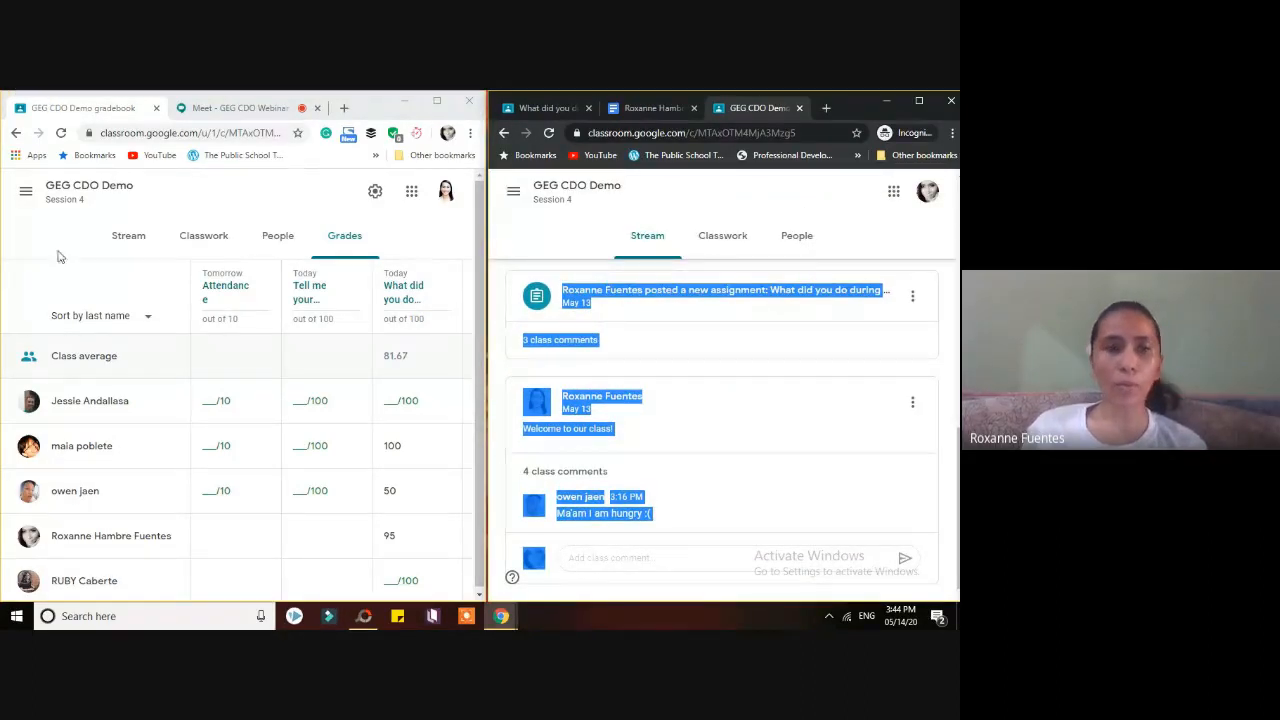
# - Tour the Stream, Classwork, People and Grades pages twice, ending on the stream
pyautogui.click(126, 237)
pyautogui.click(236, 247)
pyautogui.click(275, 240)
pyautogui.click(346, 238)
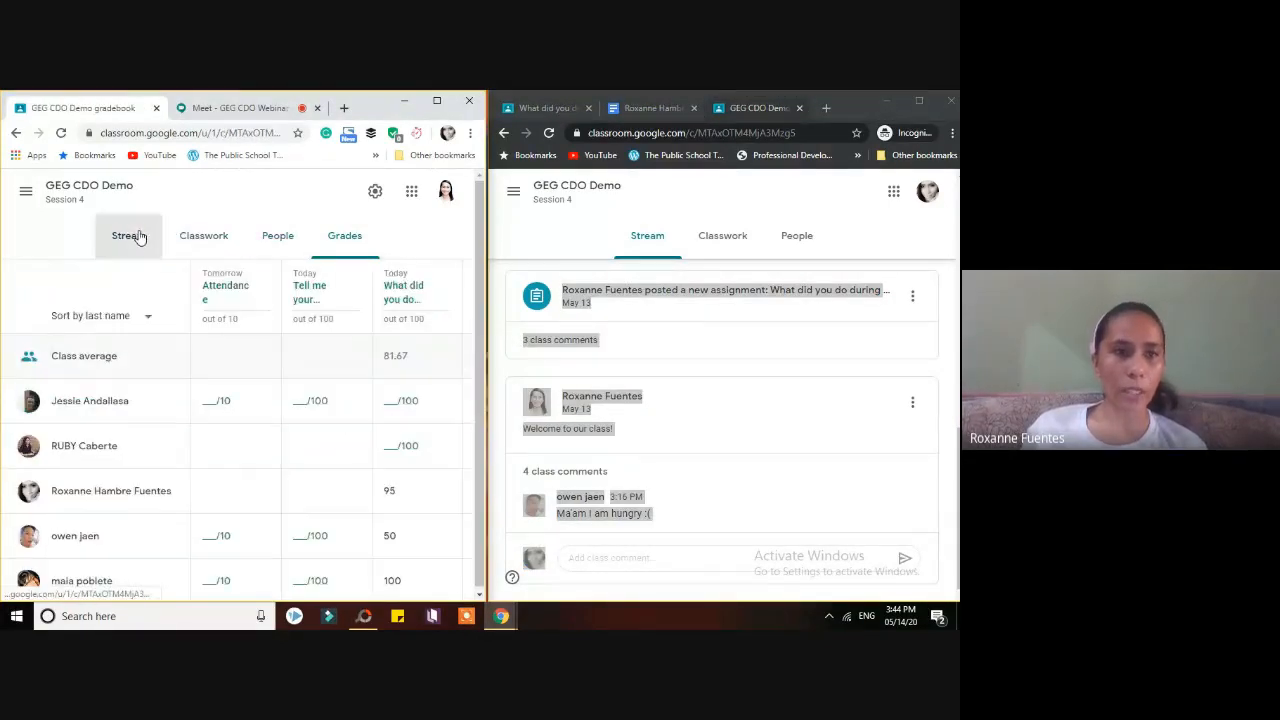
pyautogui.click(140, 237)
pyautogui.click(230, 248)
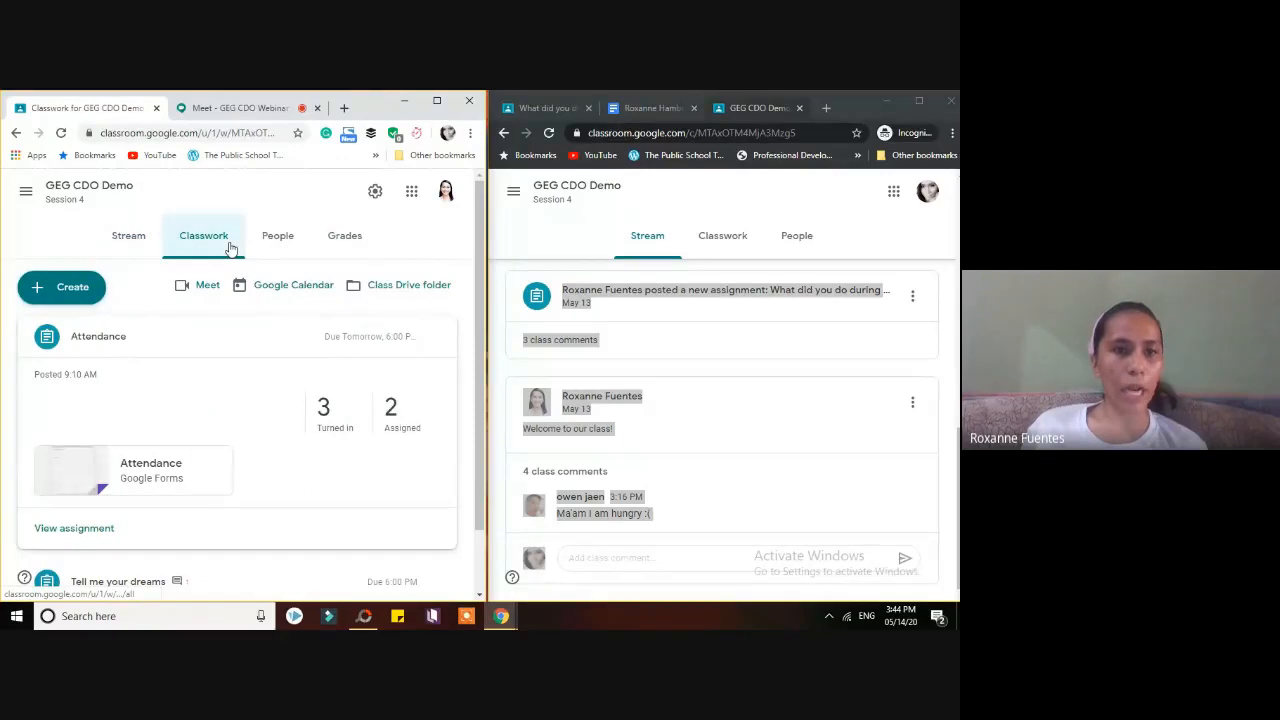
pyautogui.click(272, 250)
pyautogui.click(354, 250)
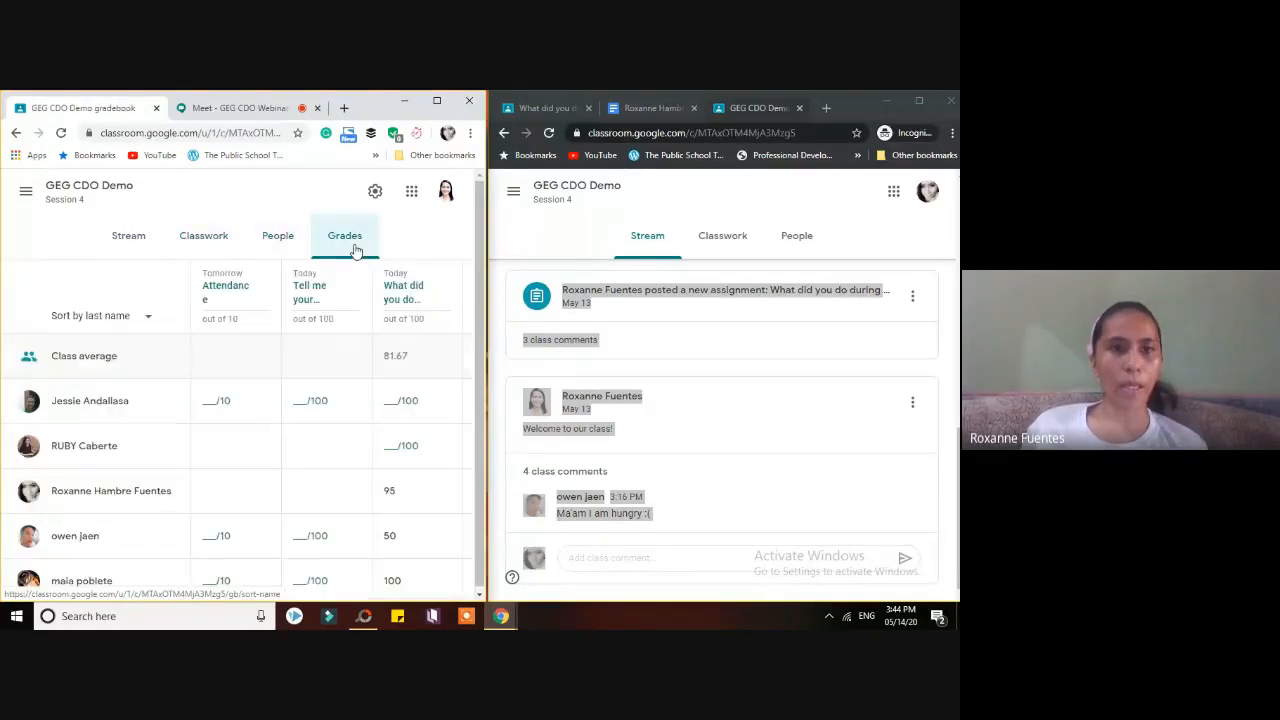
pyautogui.click(137, 248)
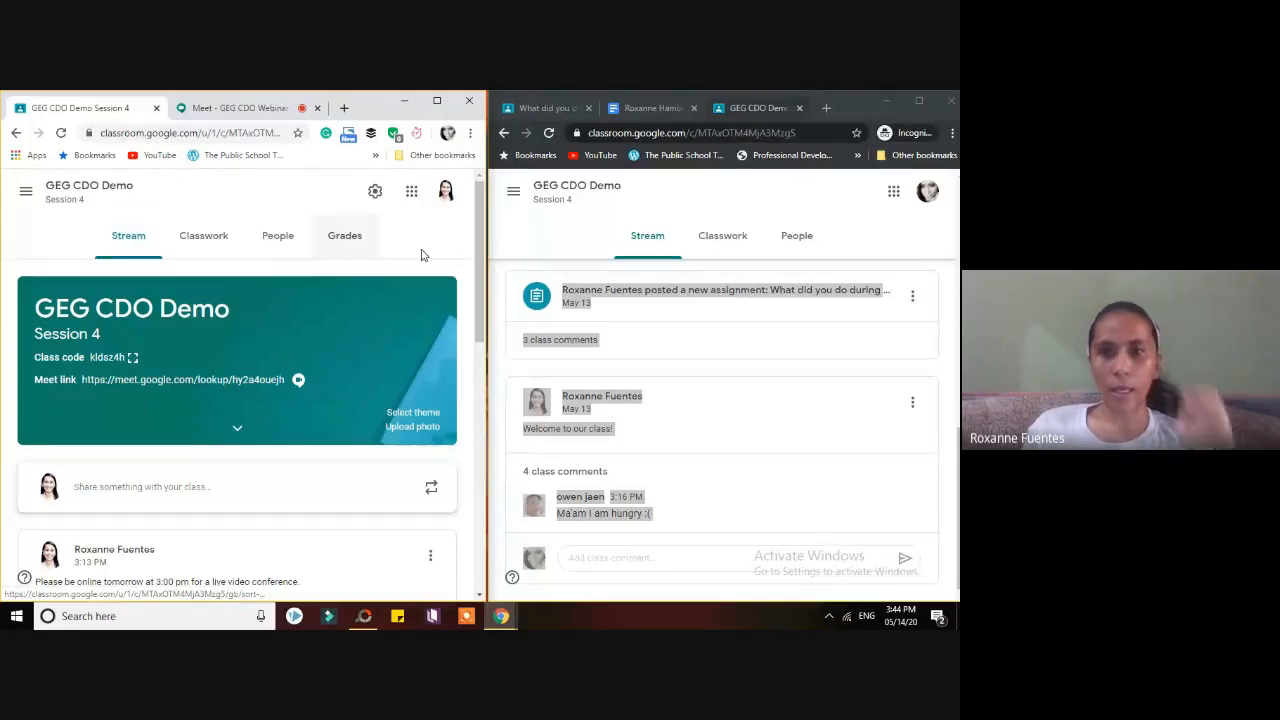
# - Open the 'What did you do during the summer?' assignment as the student, then maximize the Meet call
pyautogui.click(558, 218)
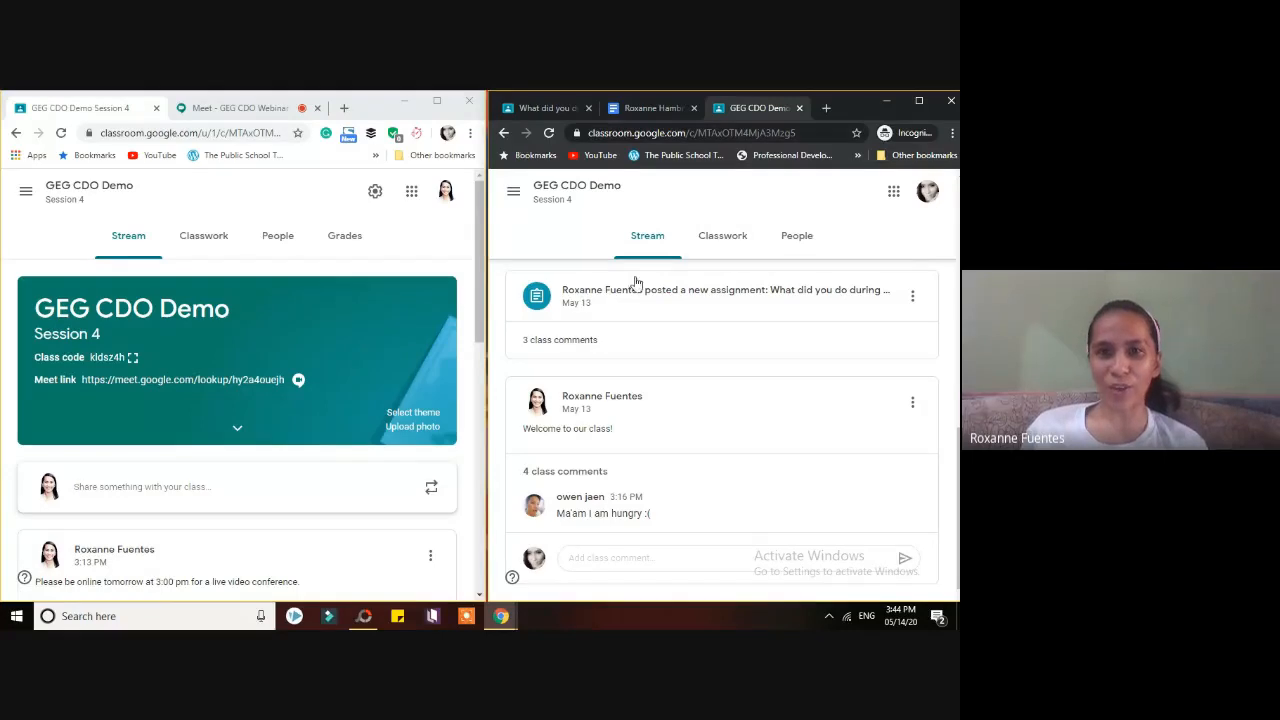
pyautogui.click(674, 285)
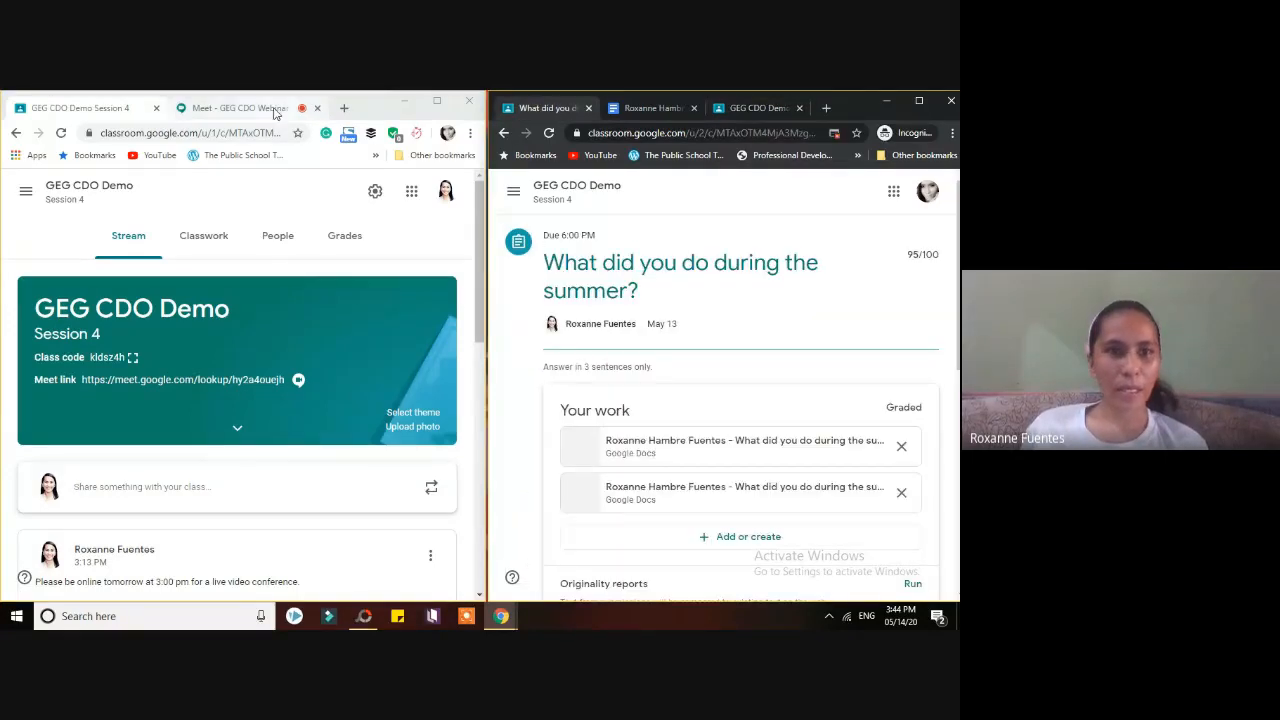
pyautogui.click(285, 109)
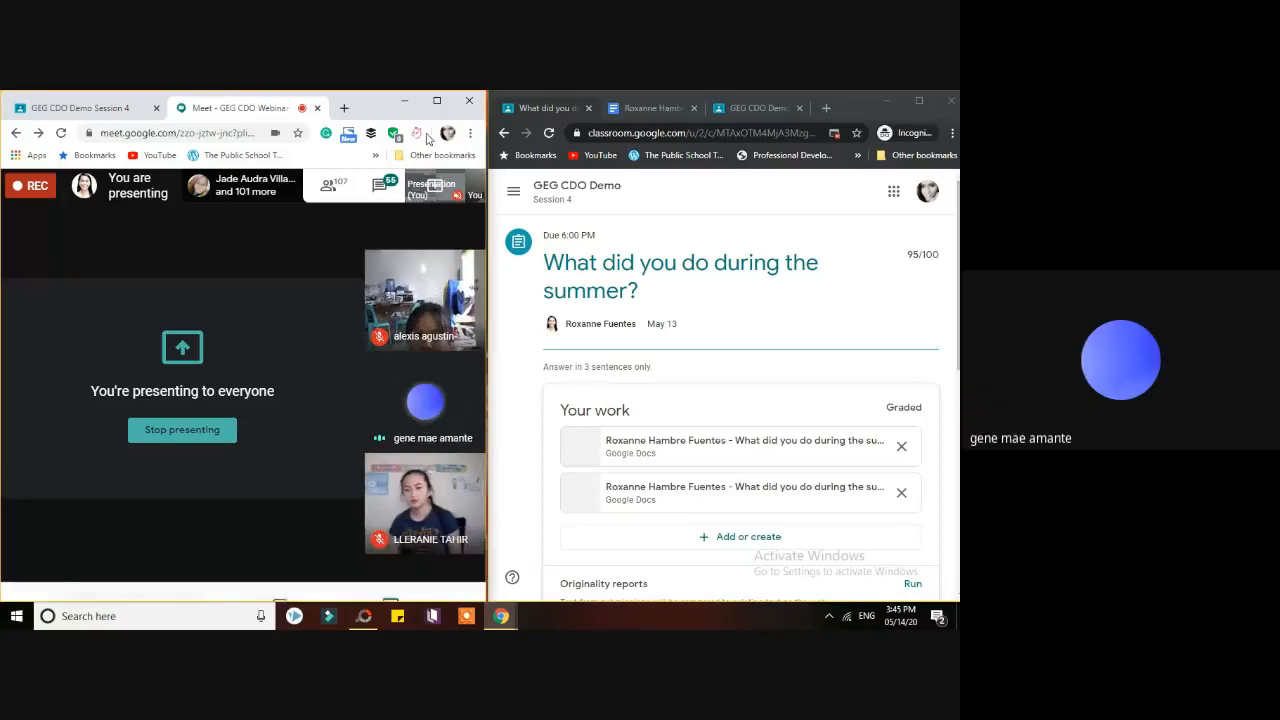
pyautogui.click(885, 101)
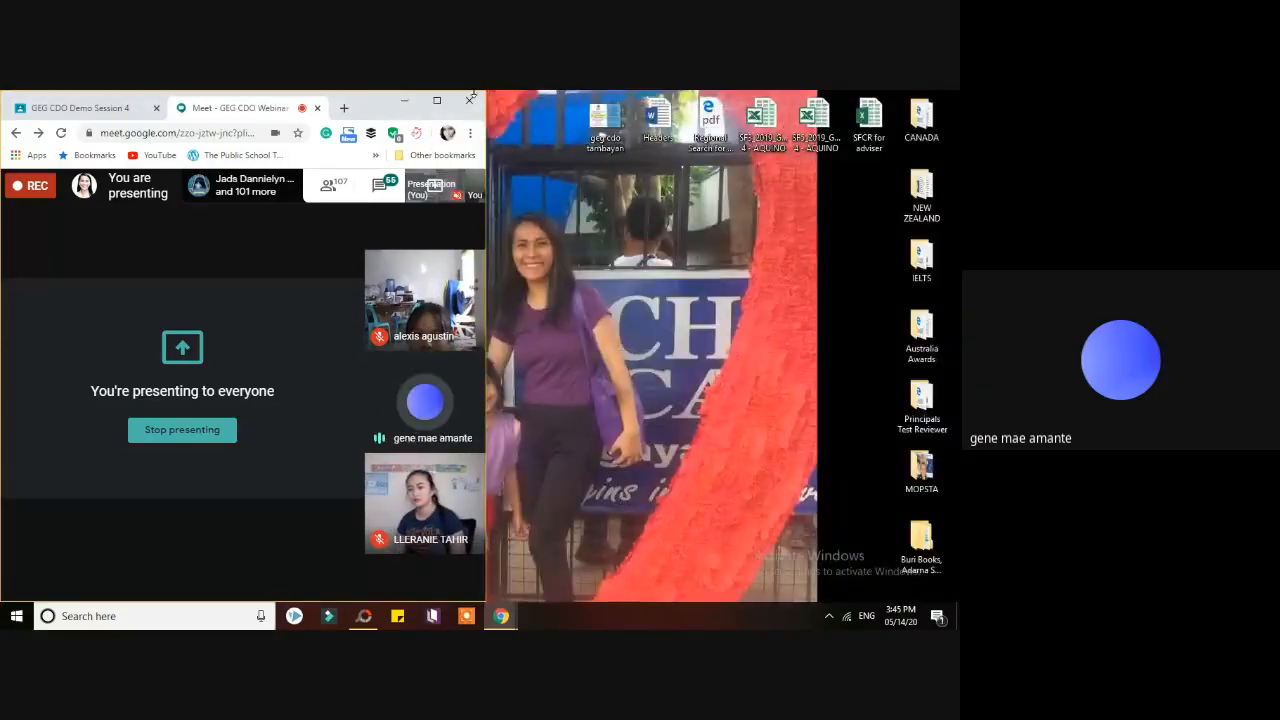
pyautogui.click(436, 100)
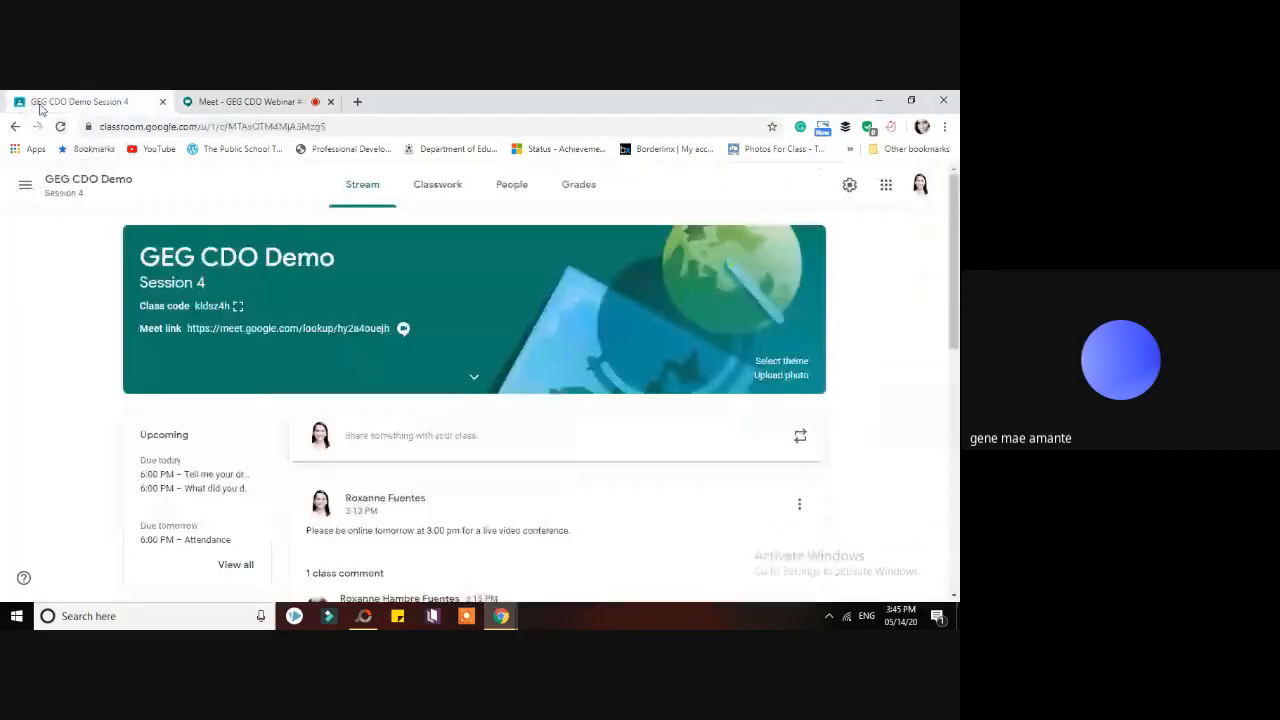
# - Leave the Meet tab for the GEG CDO Demo Session 4 class stream tab
pyautogui.click(42, 104)
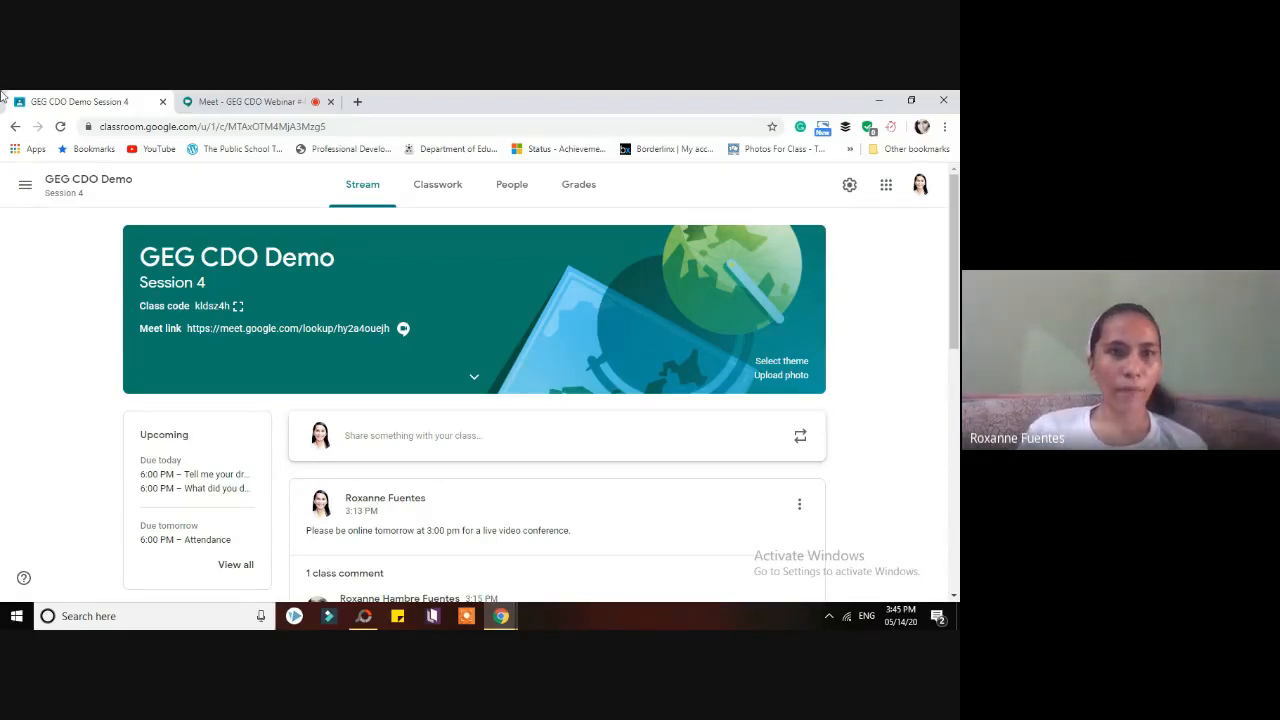
# - Flip between Meet and the class stream, then show the Classwork page with its three assignments
pyautogui.click(276, 107)
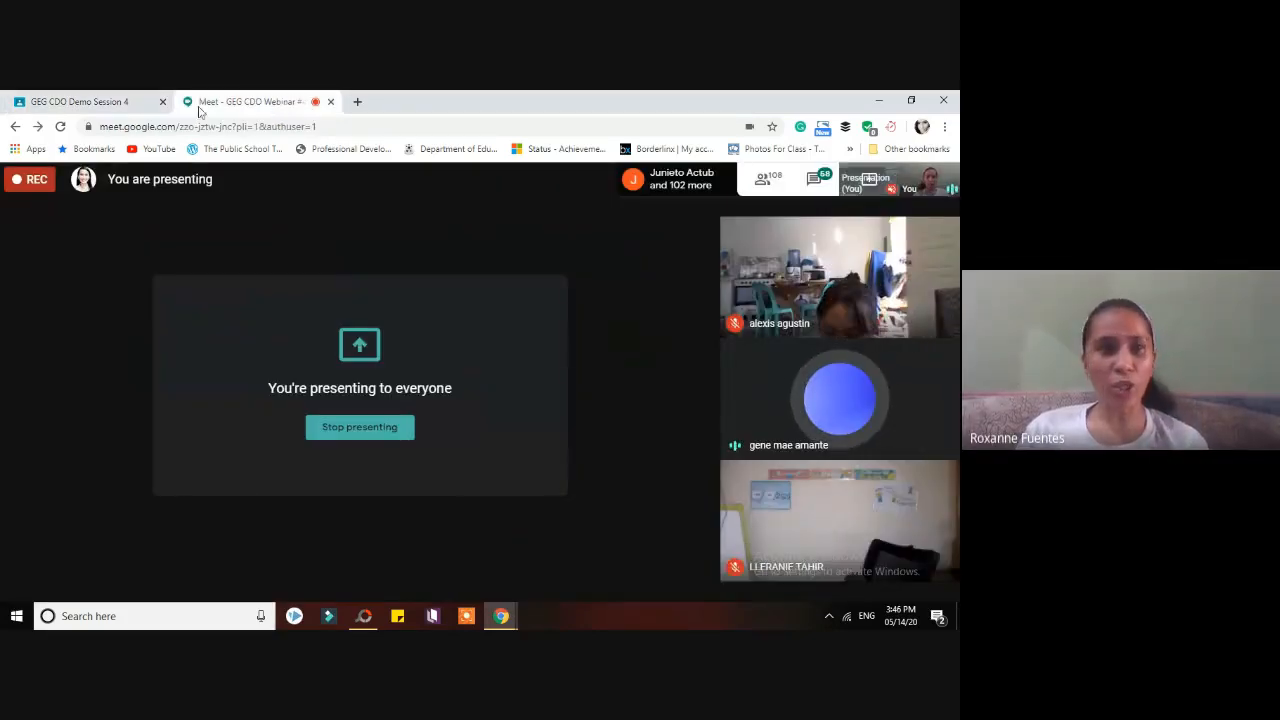
pyautogui.click(85, 104)
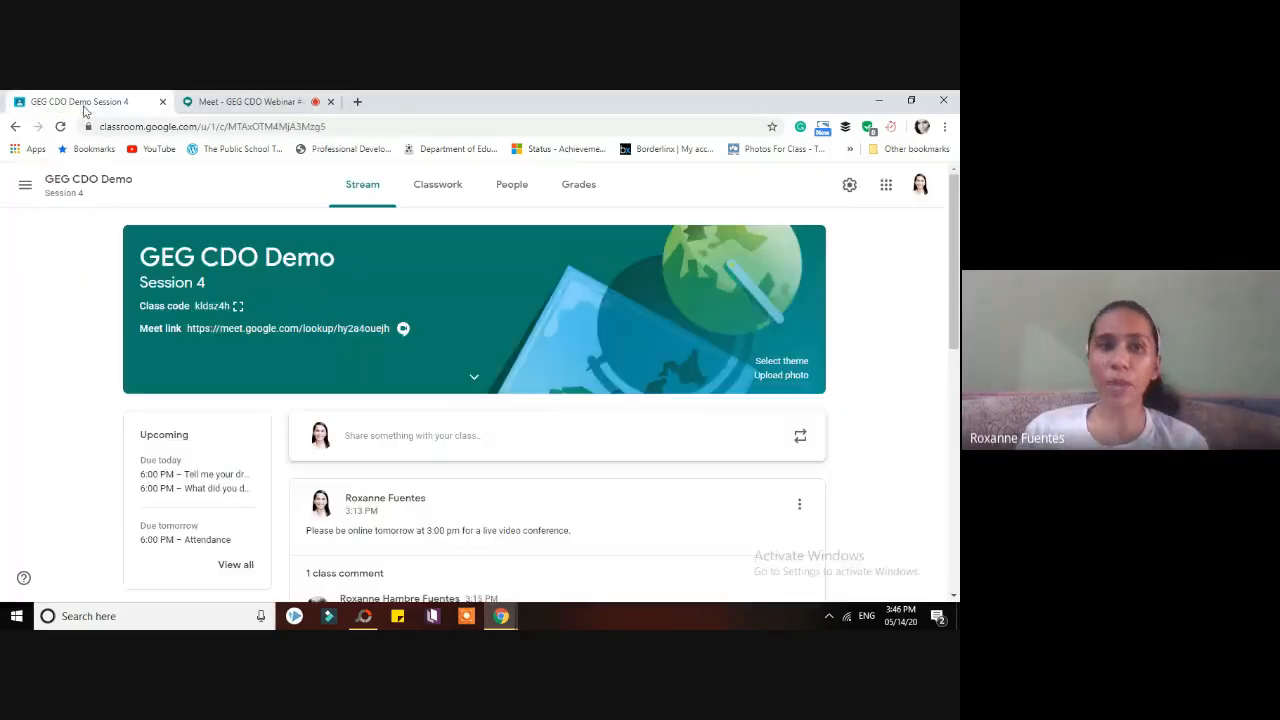
pyautogui.click(250, 102)
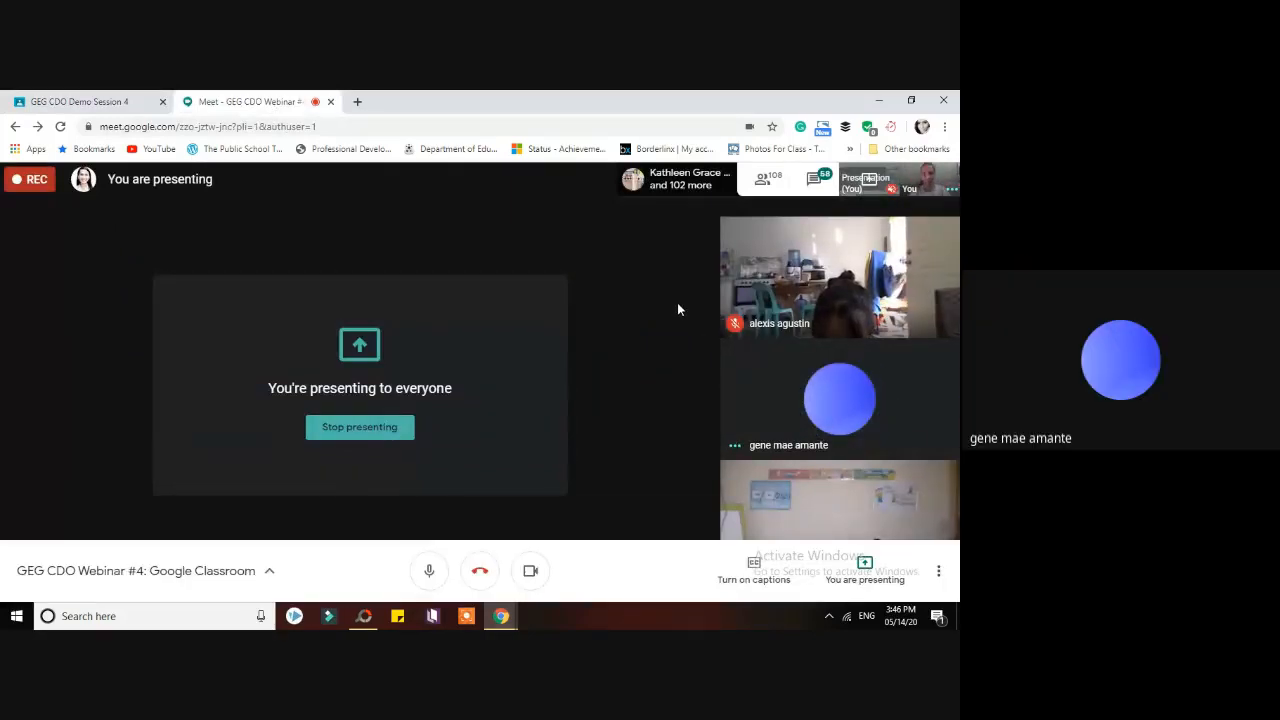
pyautogui.click(102, 97)
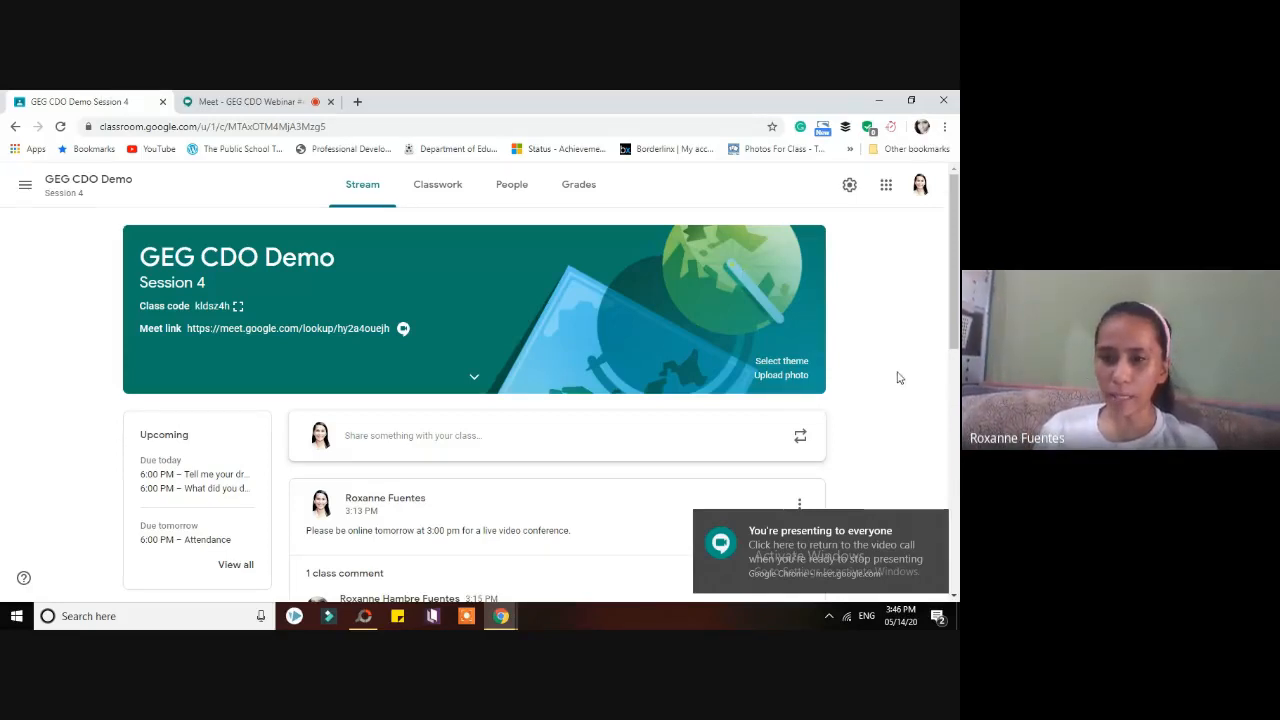
pyautogui.scroll(-3, 957, 337)
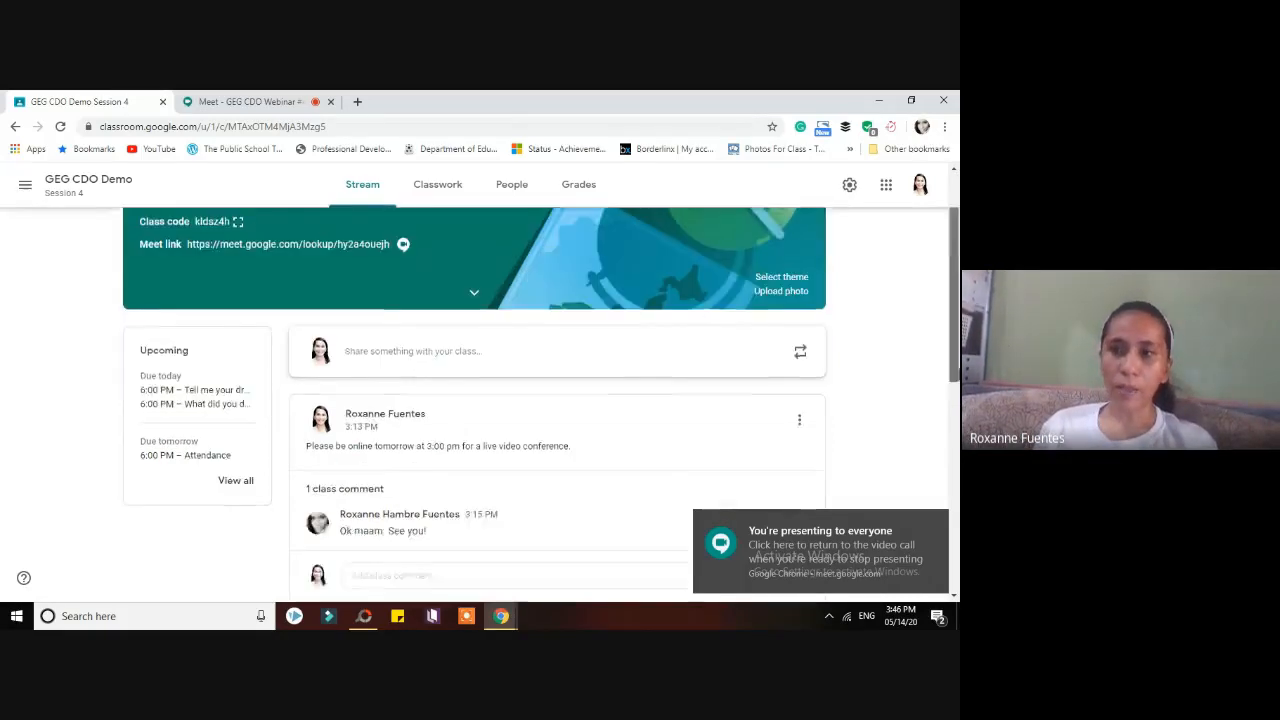
pyautogui.scroll(3, 957, 320)
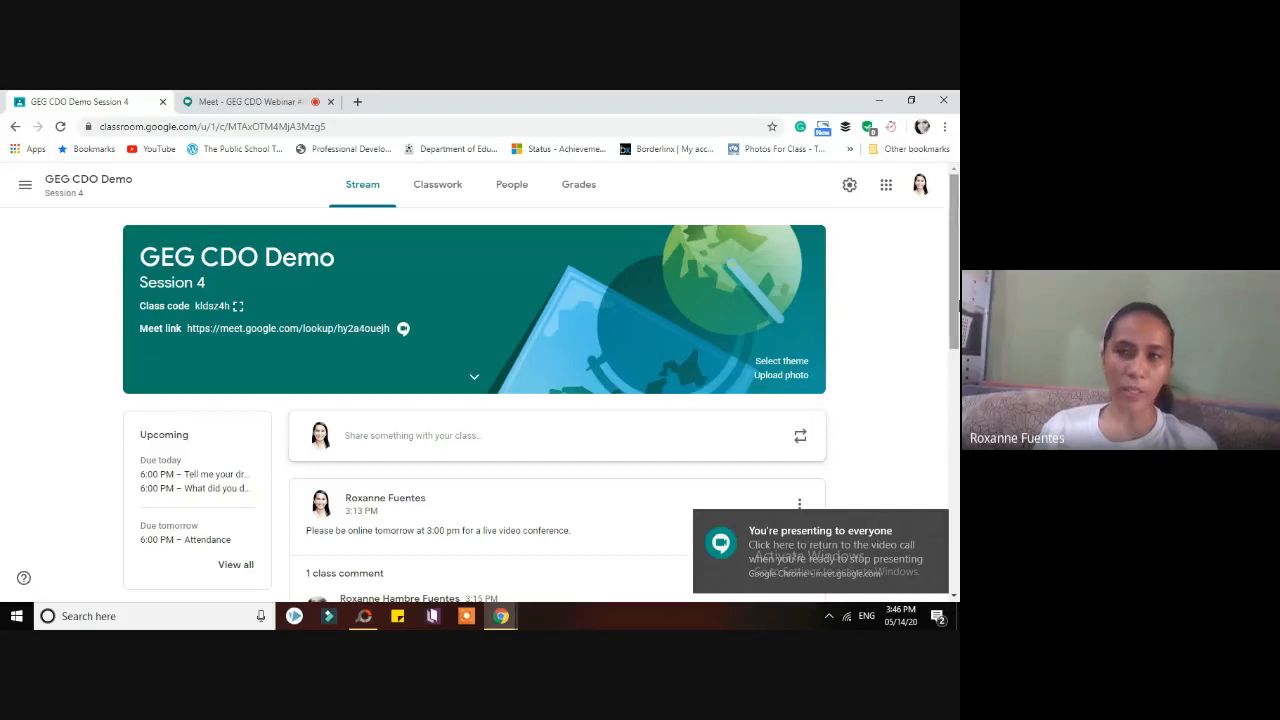
pyautogui.click(463, 192)
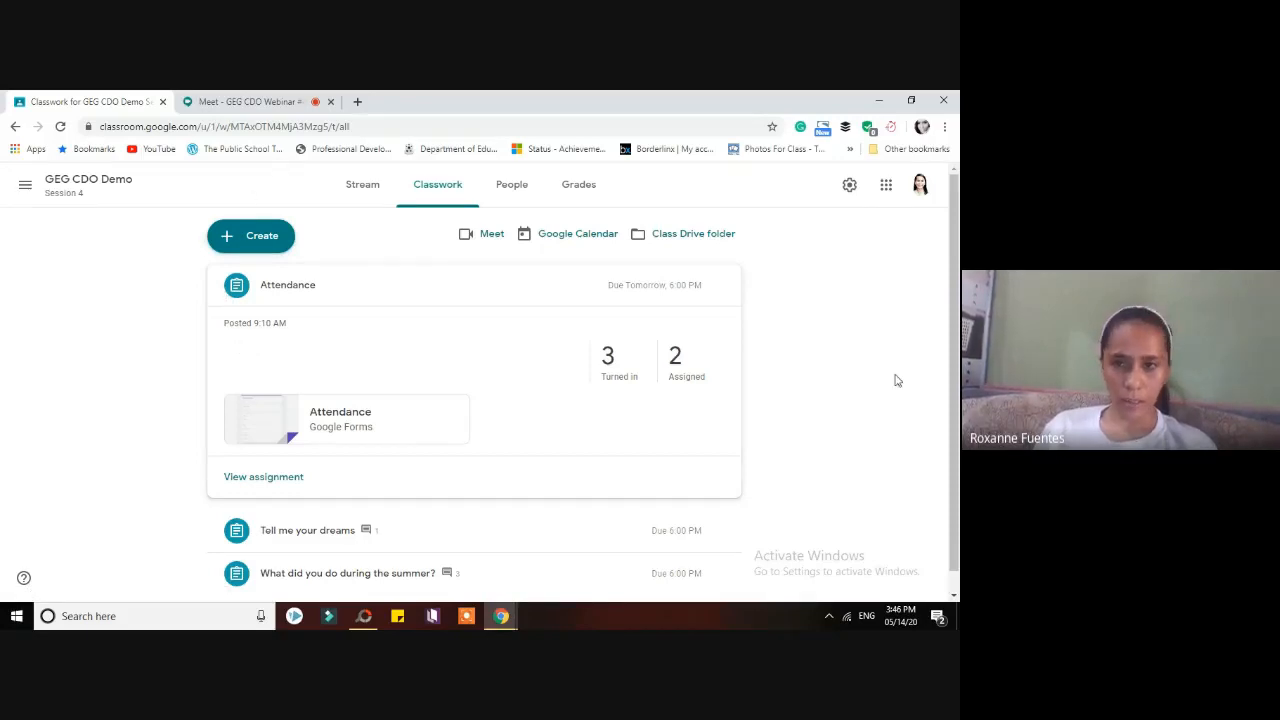
# - Collapse Attendance, return to the GEG CDO Demo stream, select the class code, and go to Meet
pyautogui.scroll(-1, 600, 450)
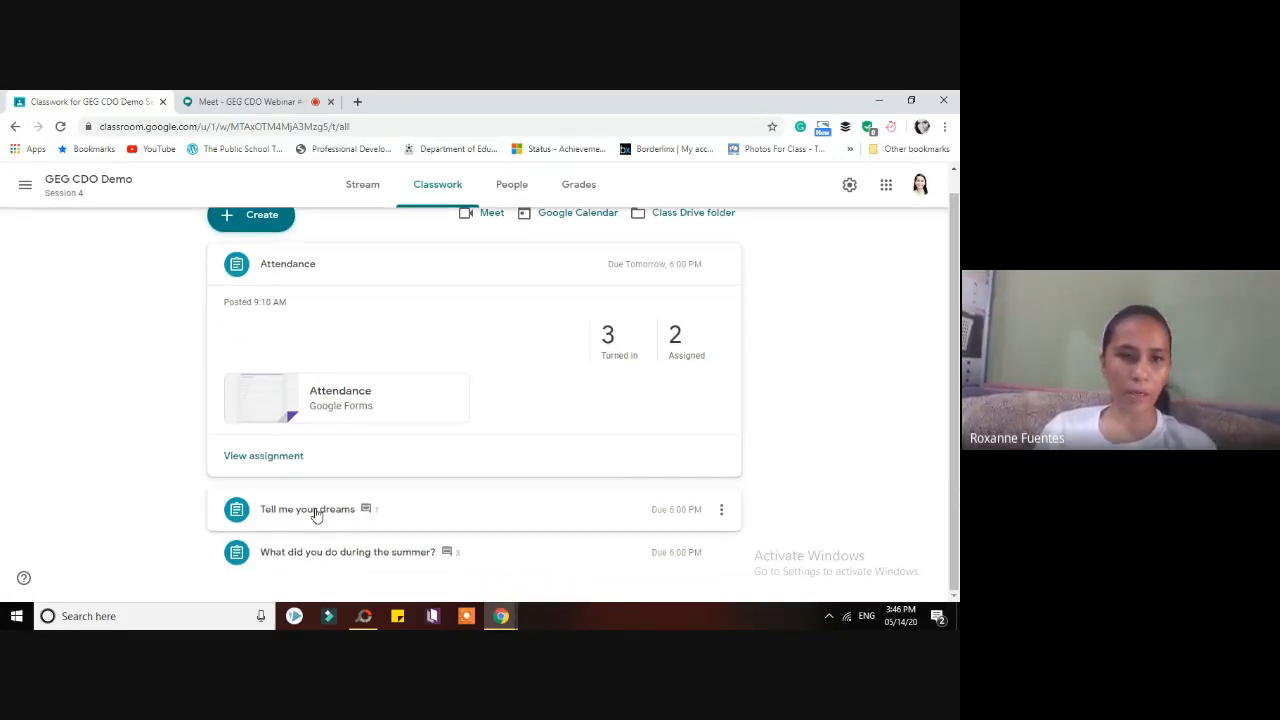
pyautogui.click(289, 272)
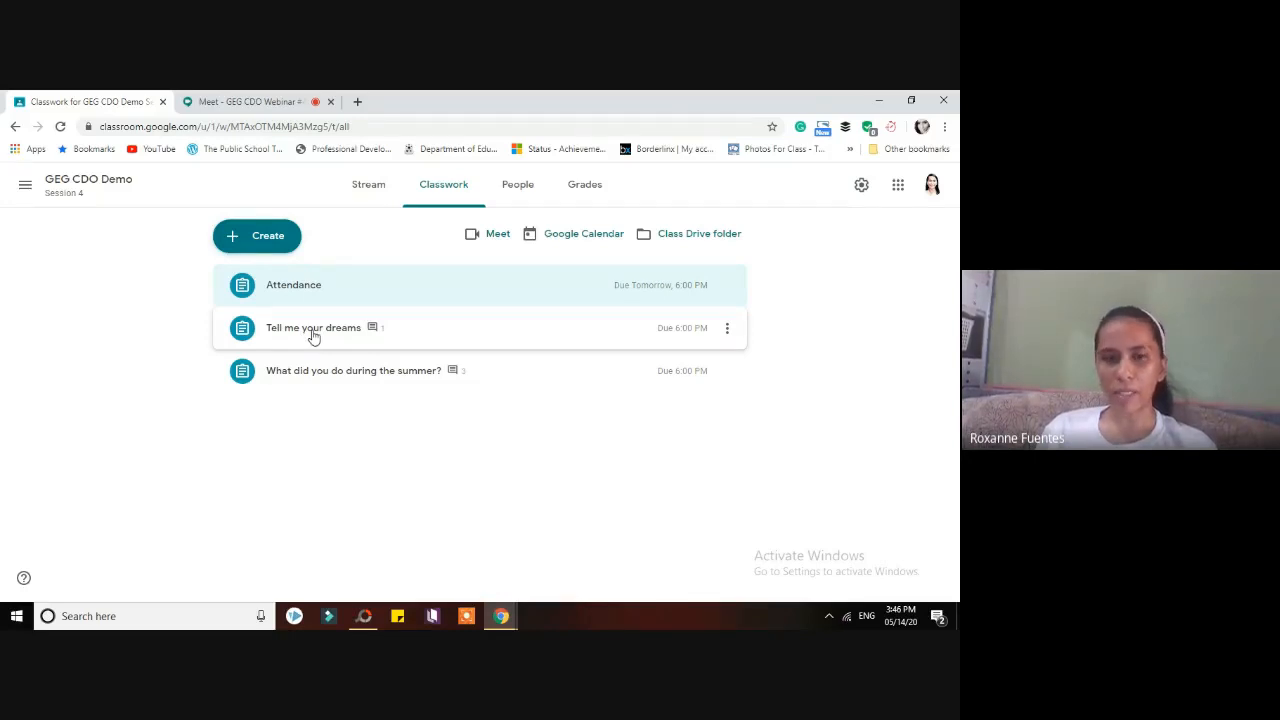
pyautogui.click(26, 188)
pyautogui.click(62, 356)
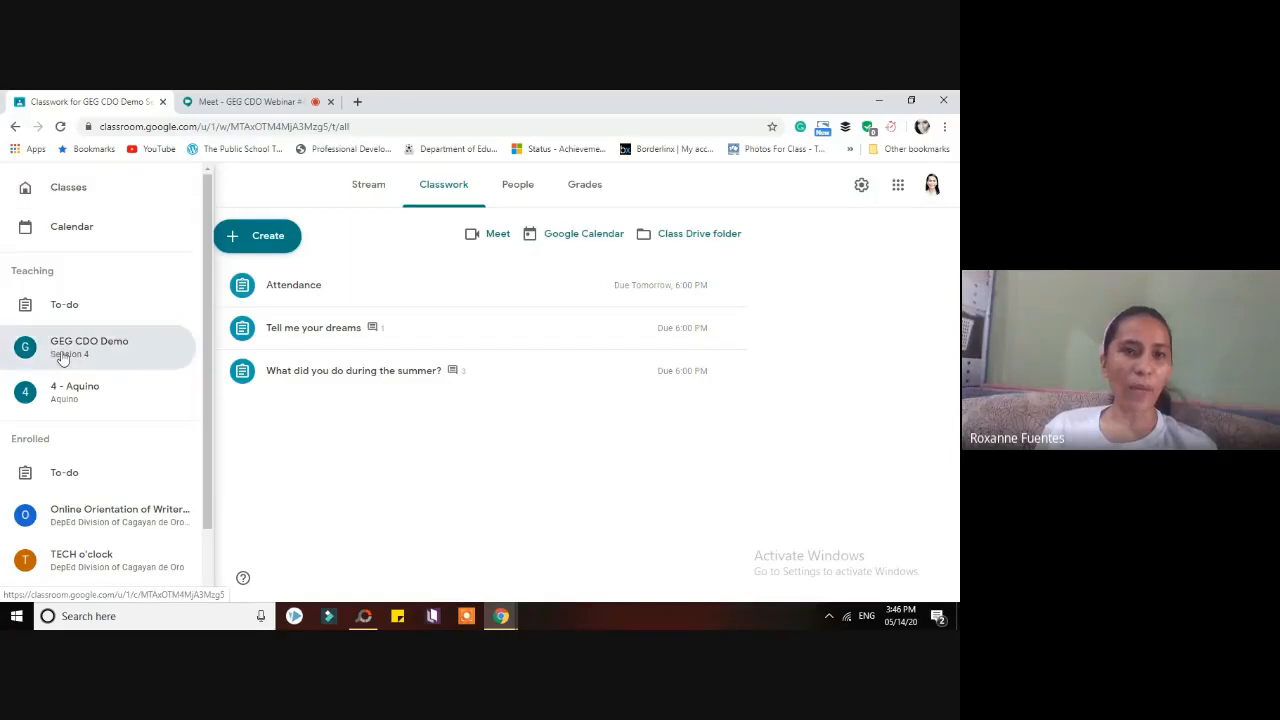
pyautogui.moveTo(195, 306); pyautogui.dragTo(229, 307)
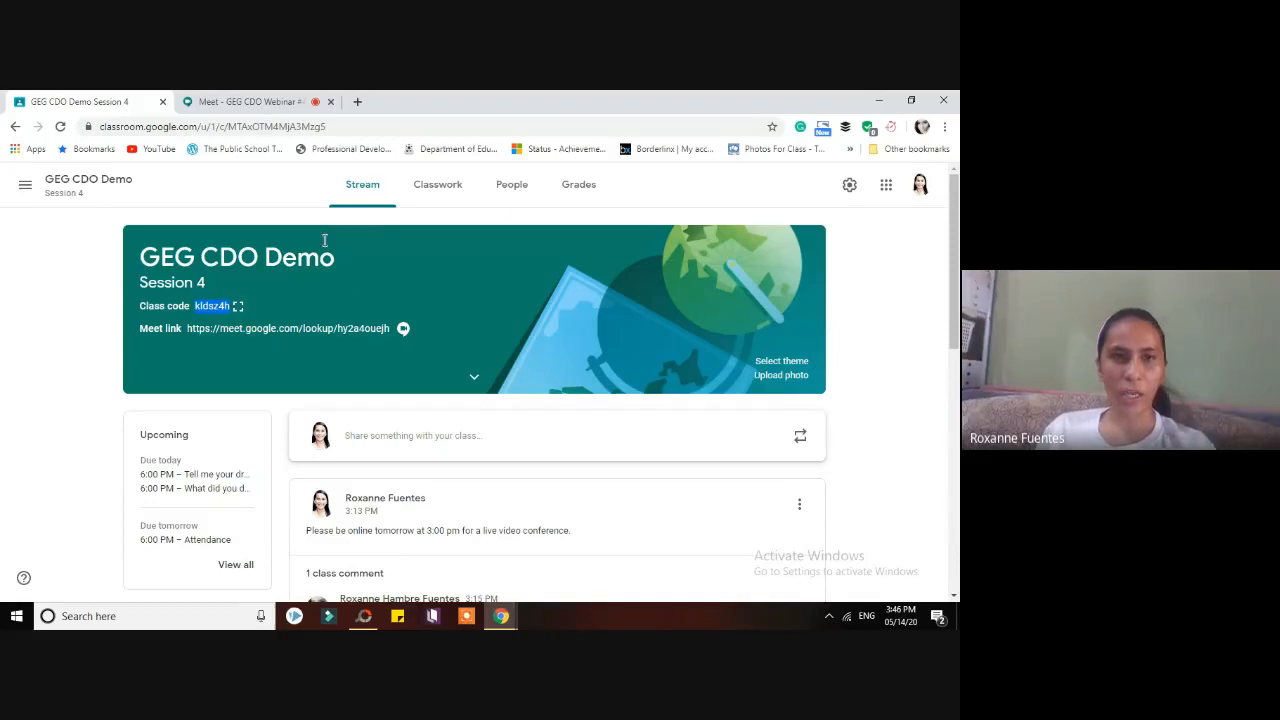
pyautogui.click(281, 103)
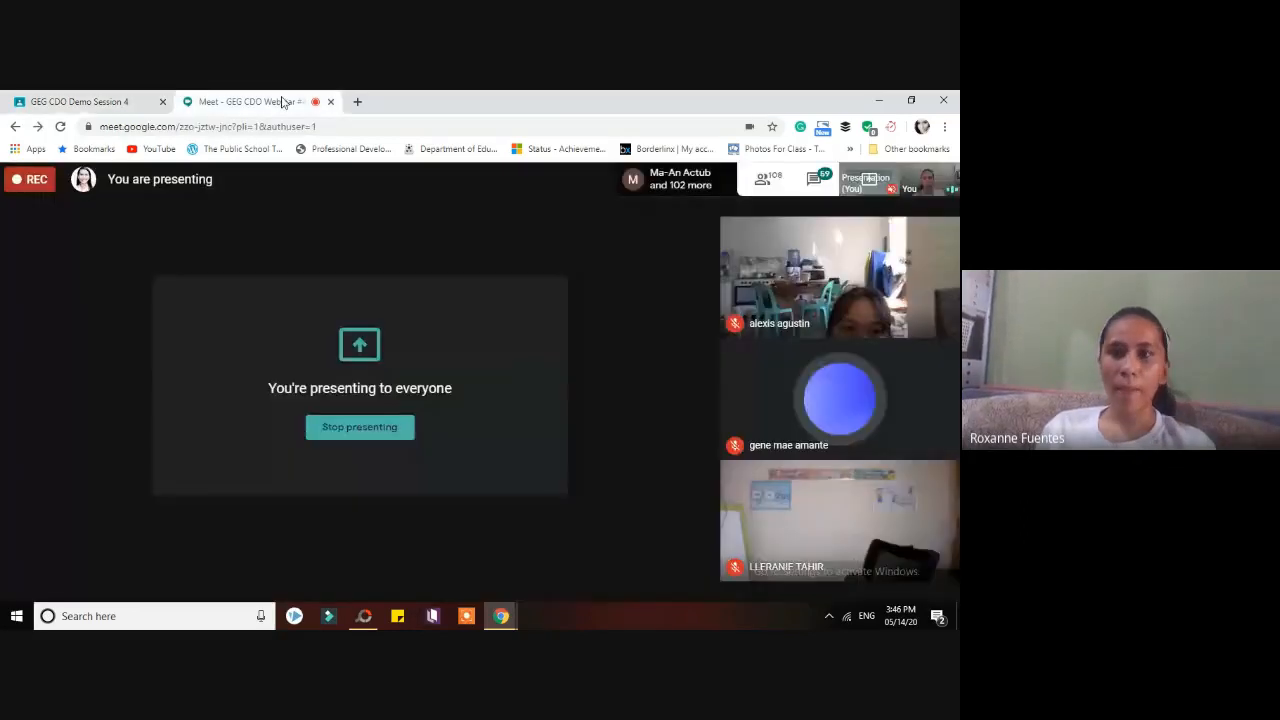
# - Post 'classroom.google.com', 'Click Join Class' and 'Enter the code!' with the class code in Meet chat
pyautogui.click(816, 186)
pyautogui.click(857, 579)
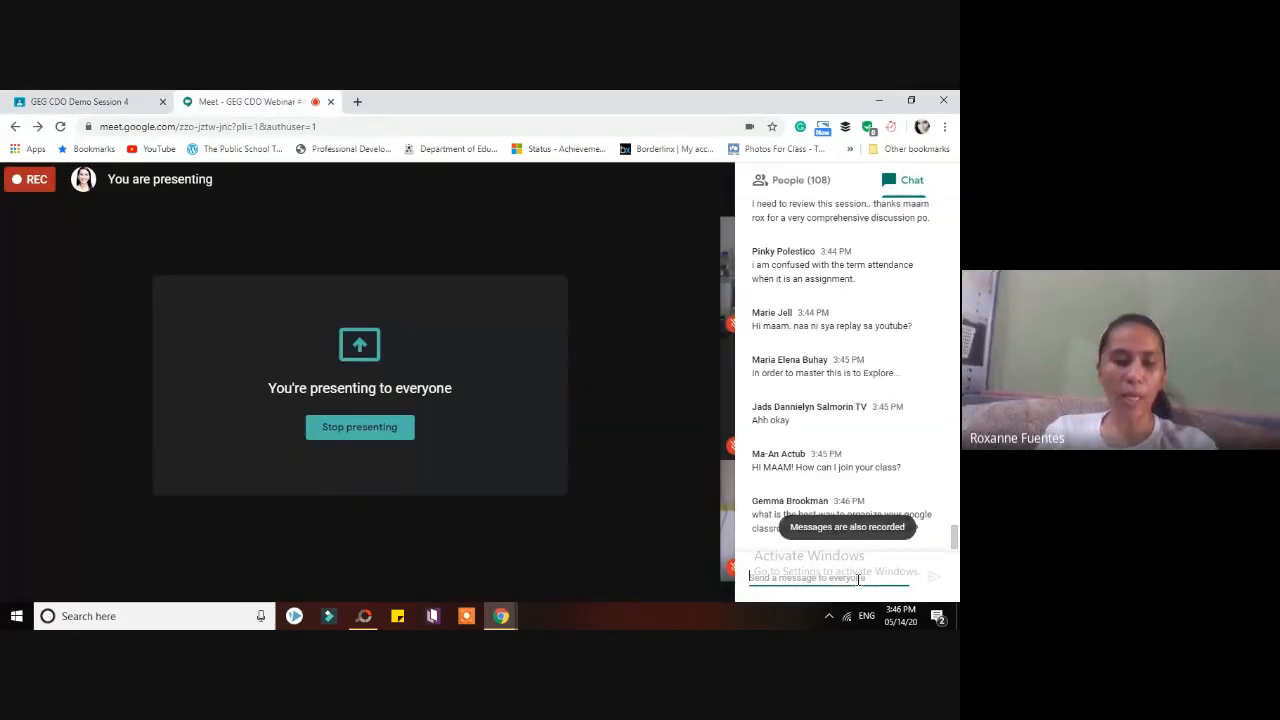
pyautogui.write('classroo')
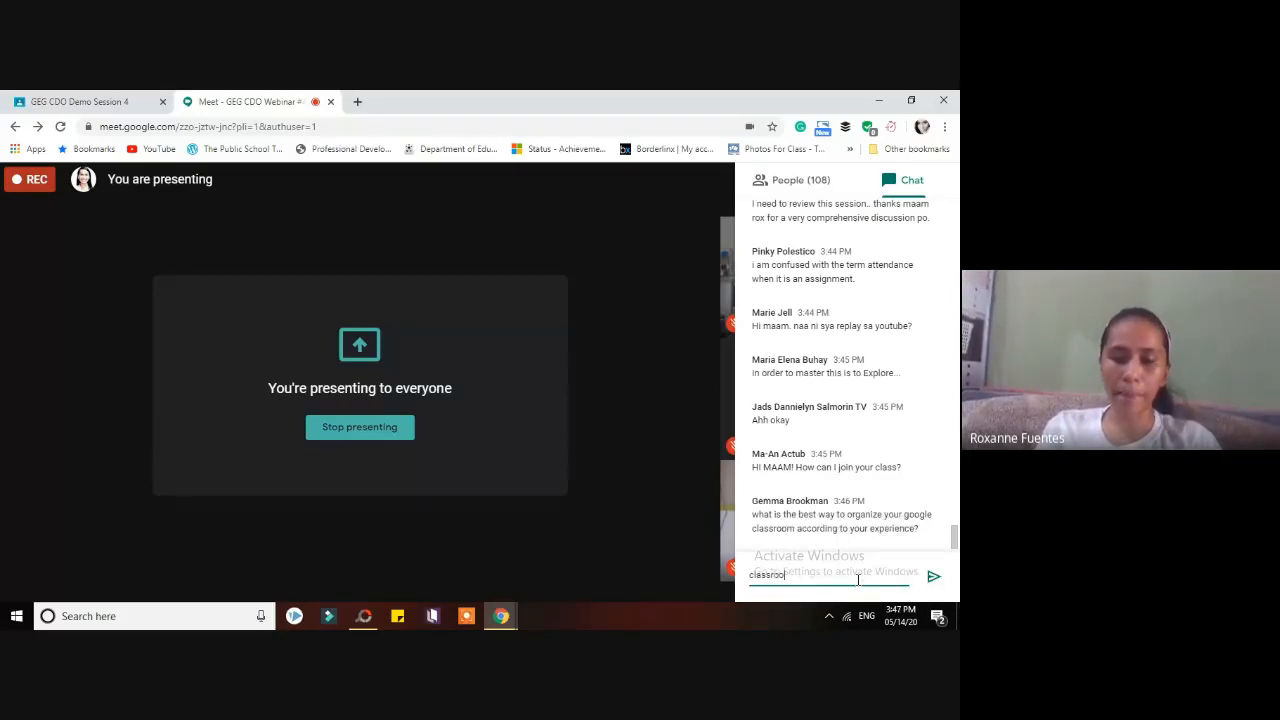
pyautogui.write('m.google.com')
pyautogui.press('Return')
pyautogui.write('Click Join Class')
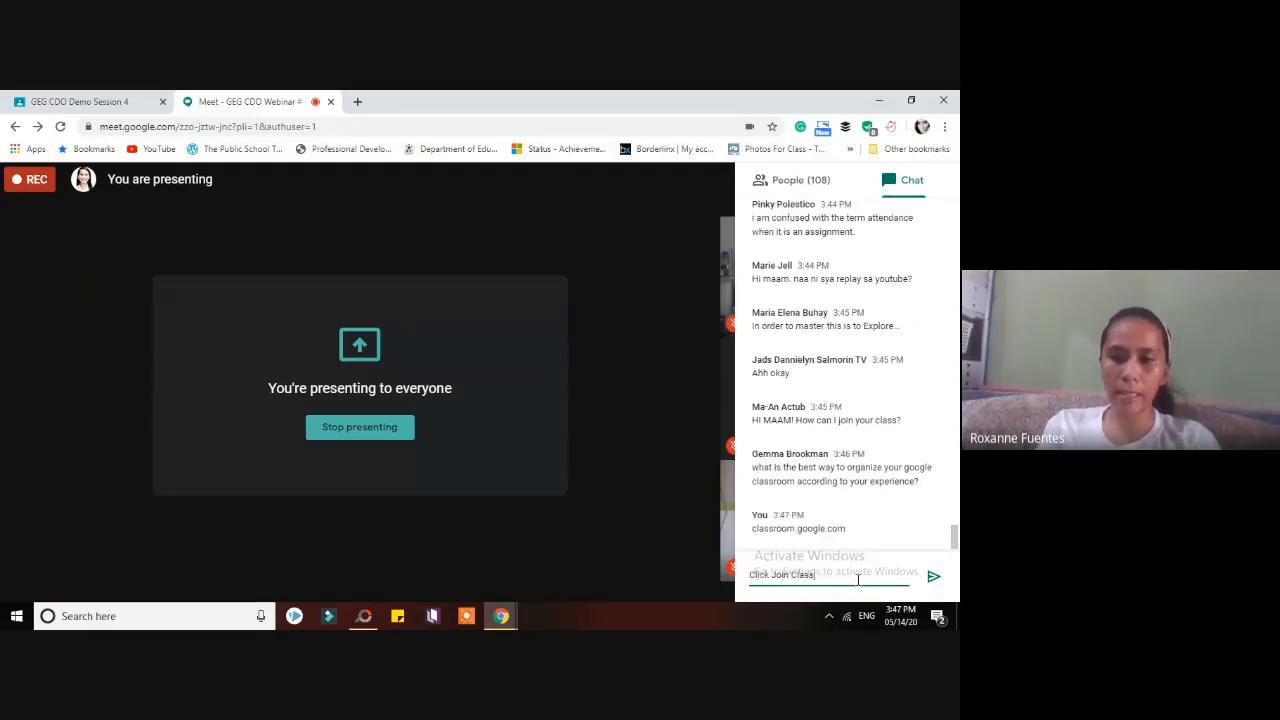
pyautogui.press('Return')
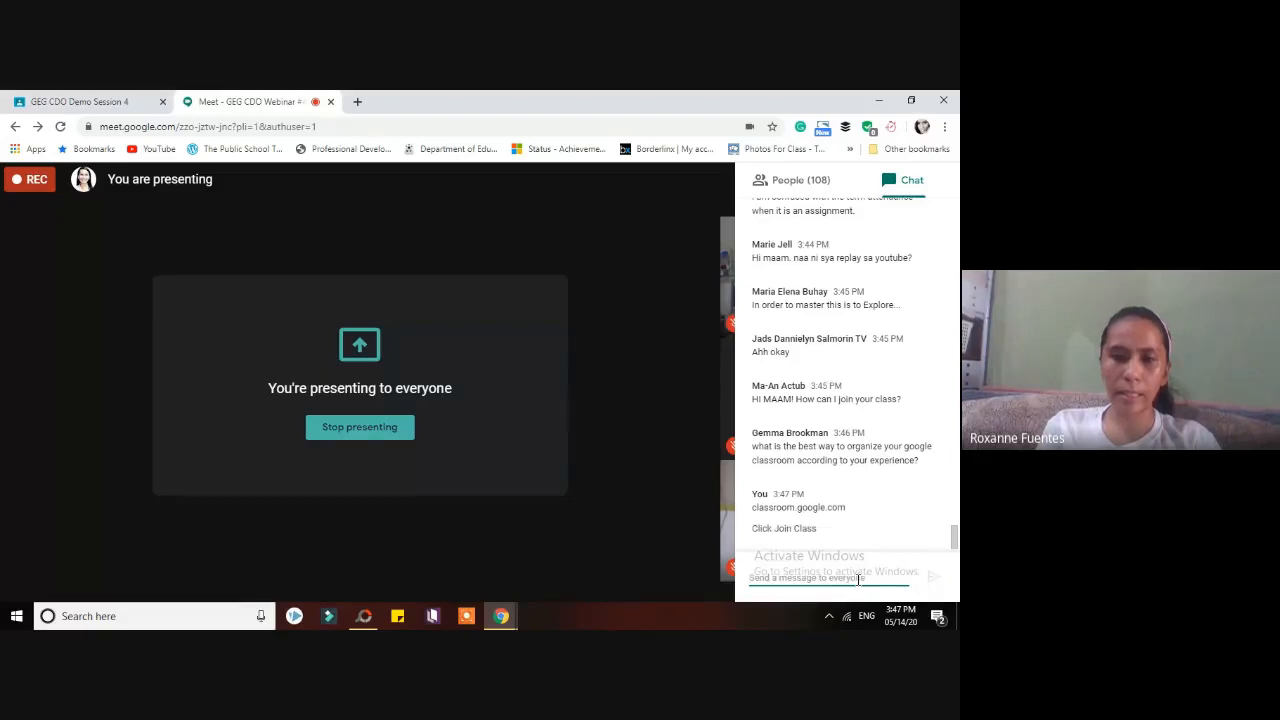
pyautogui.write('Enter th')
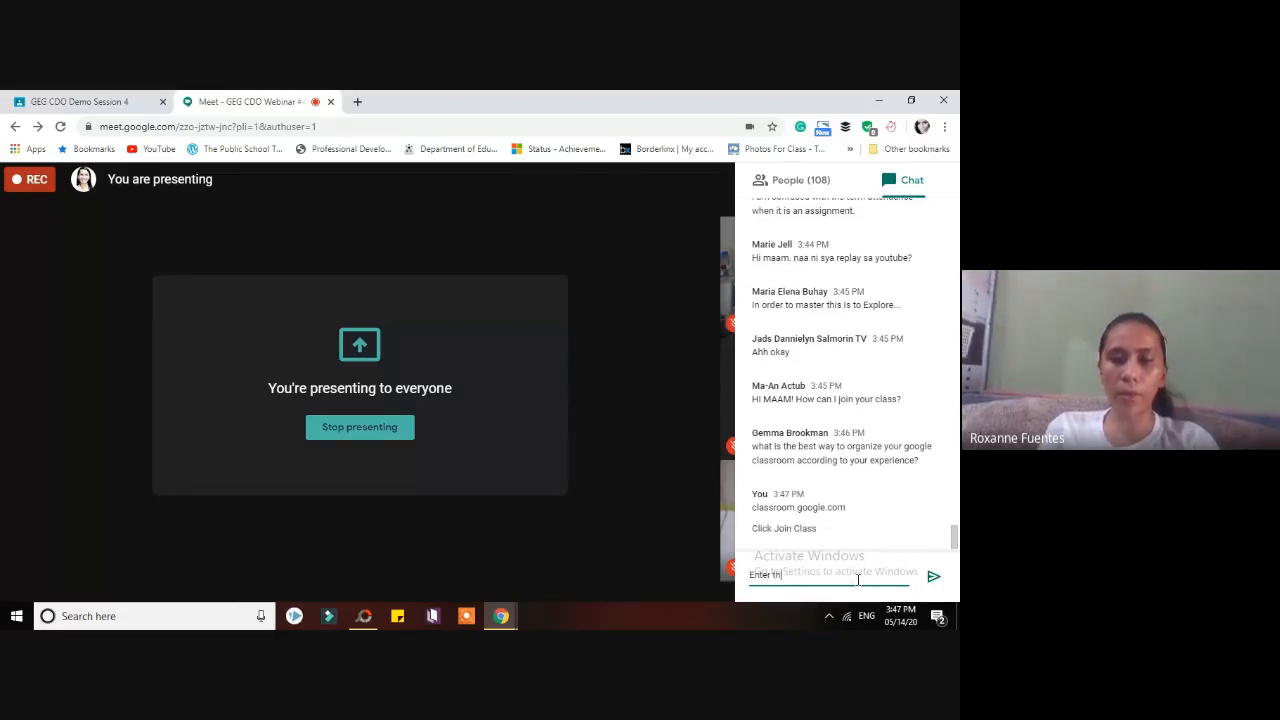
pyautogui.write('e code!')
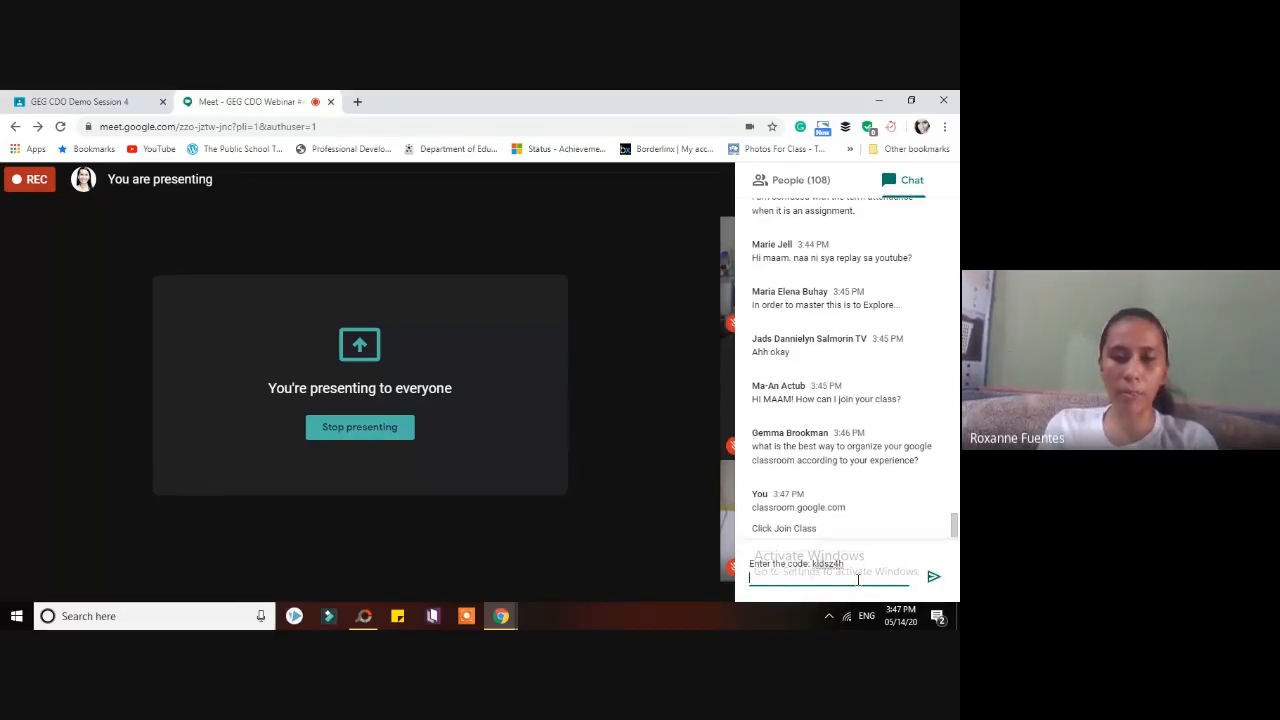
pyautogui.press('Return')
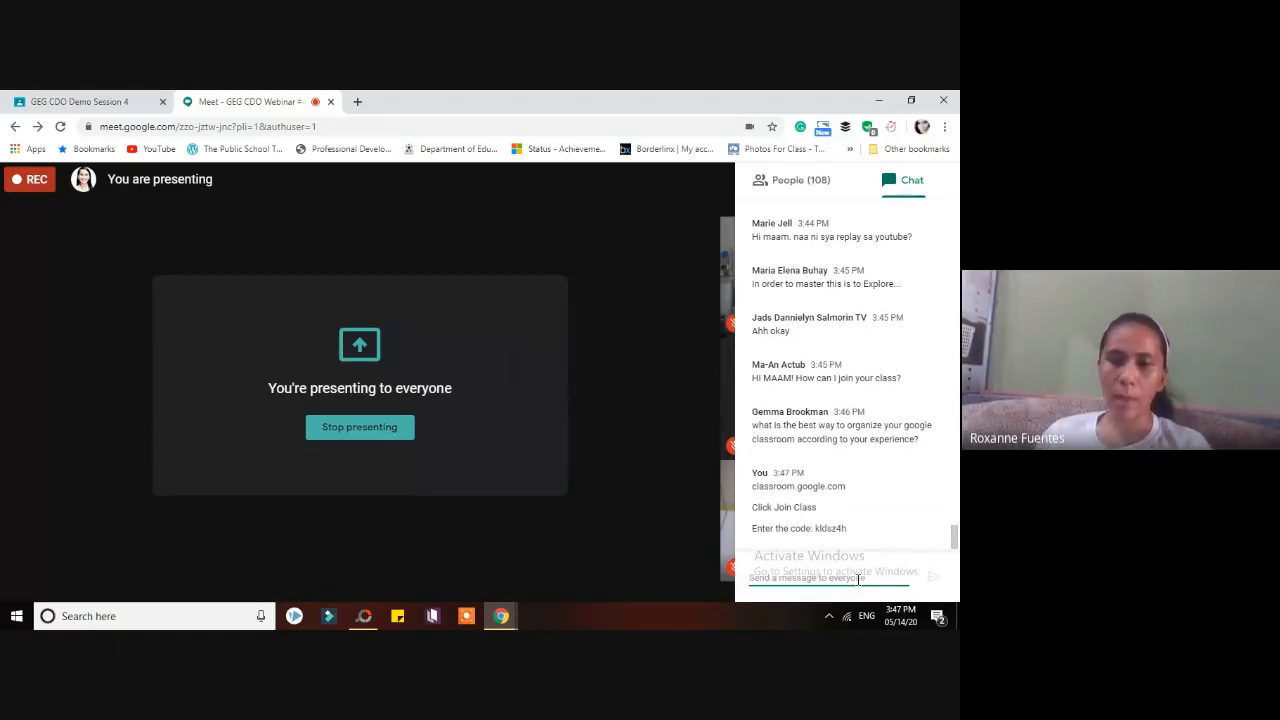
pyautogui.click(110, 100)
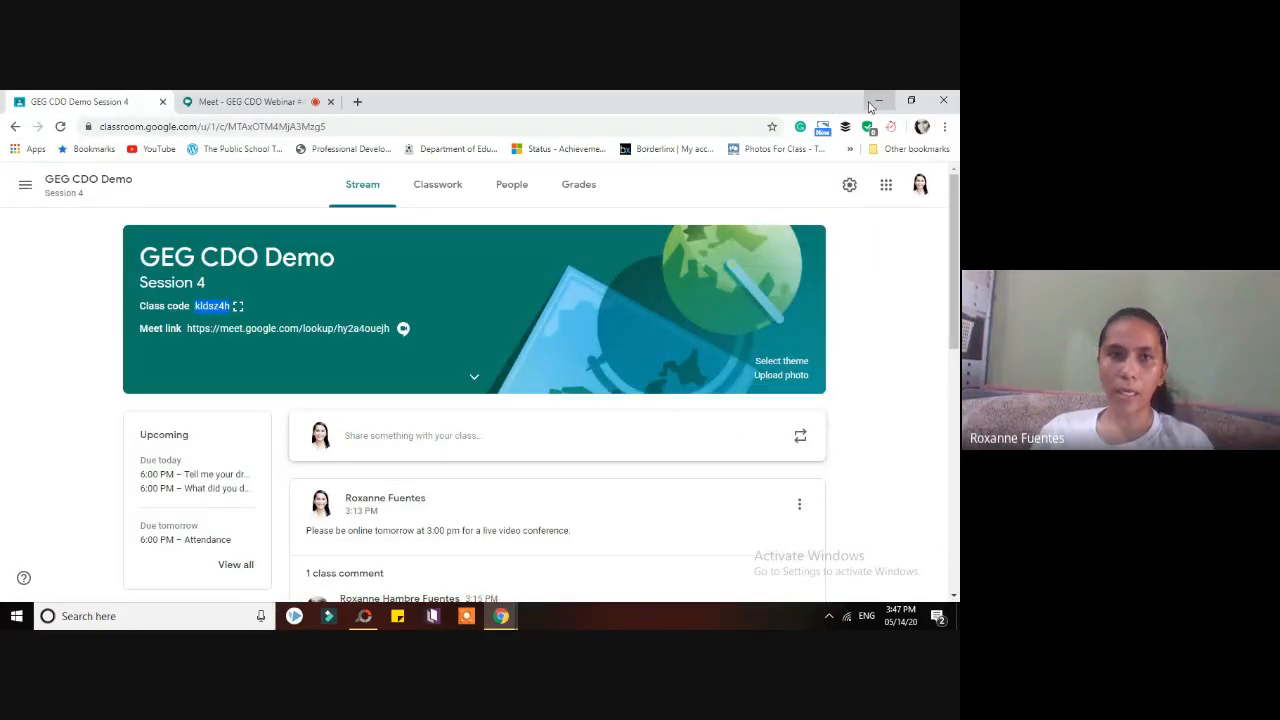
# - Maximize the student's Classroom window, go to Classes, and open the join-or-create class menu
pyautogui.click(222, 97)
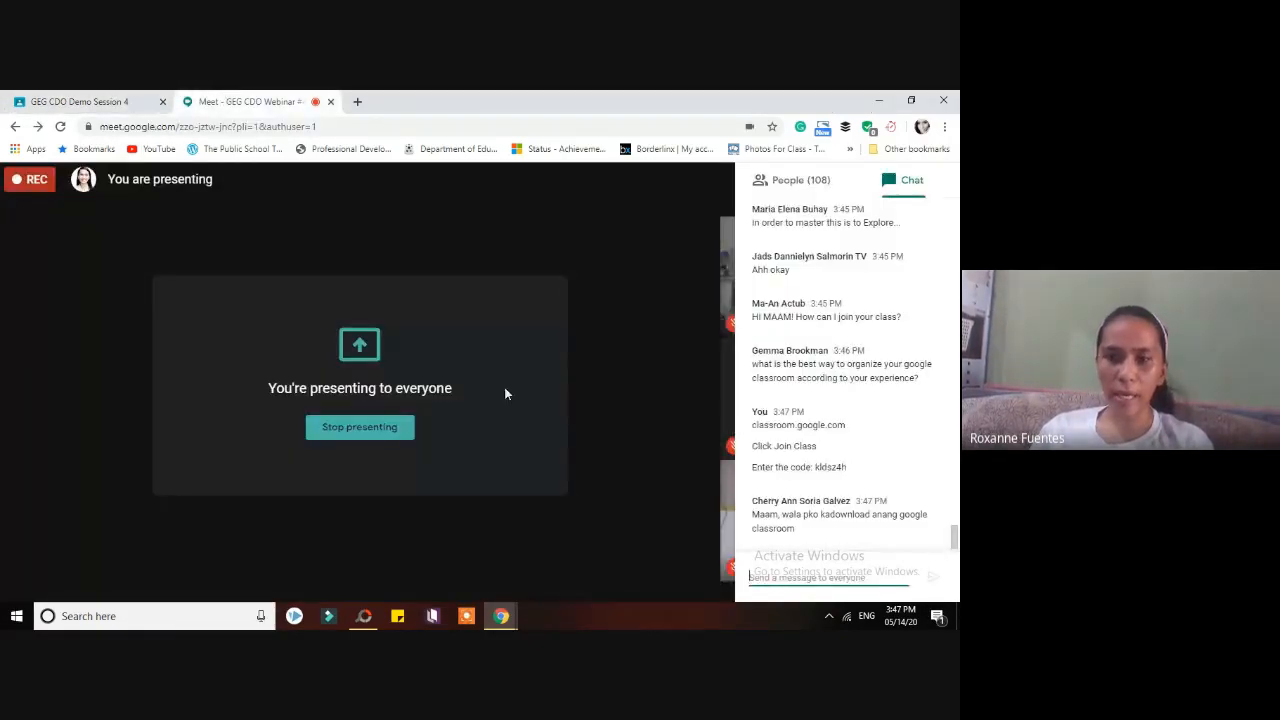
pyautogui.click(503, 616)
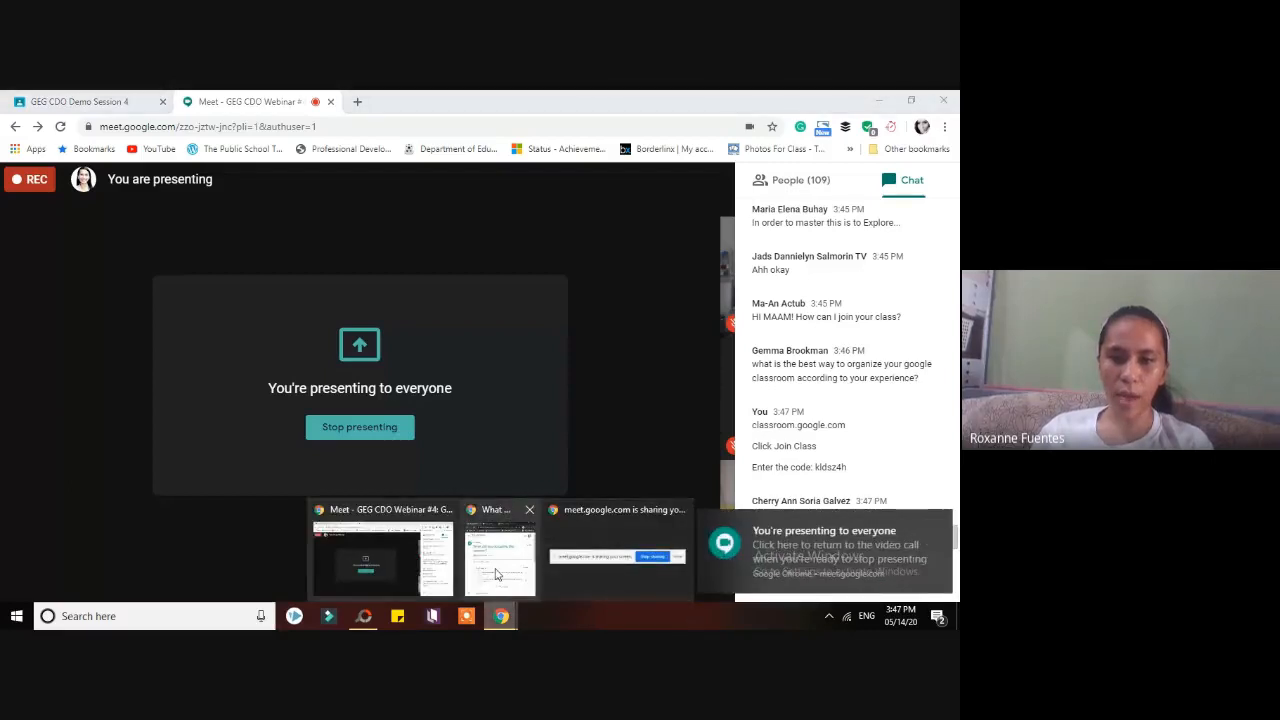
pyautogui.click(500, 555)
pyautogui.click(921, 101)
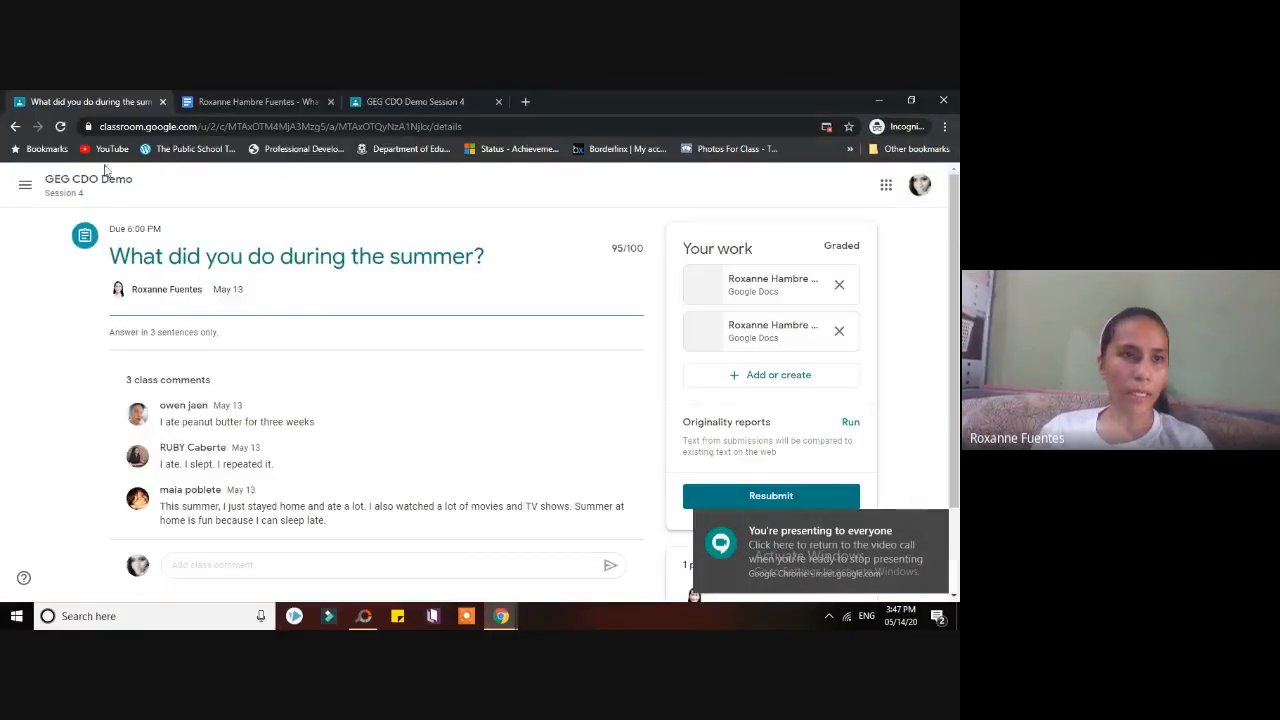
pyautogui.click(27, 187)
pyautogui.click(68, 188)
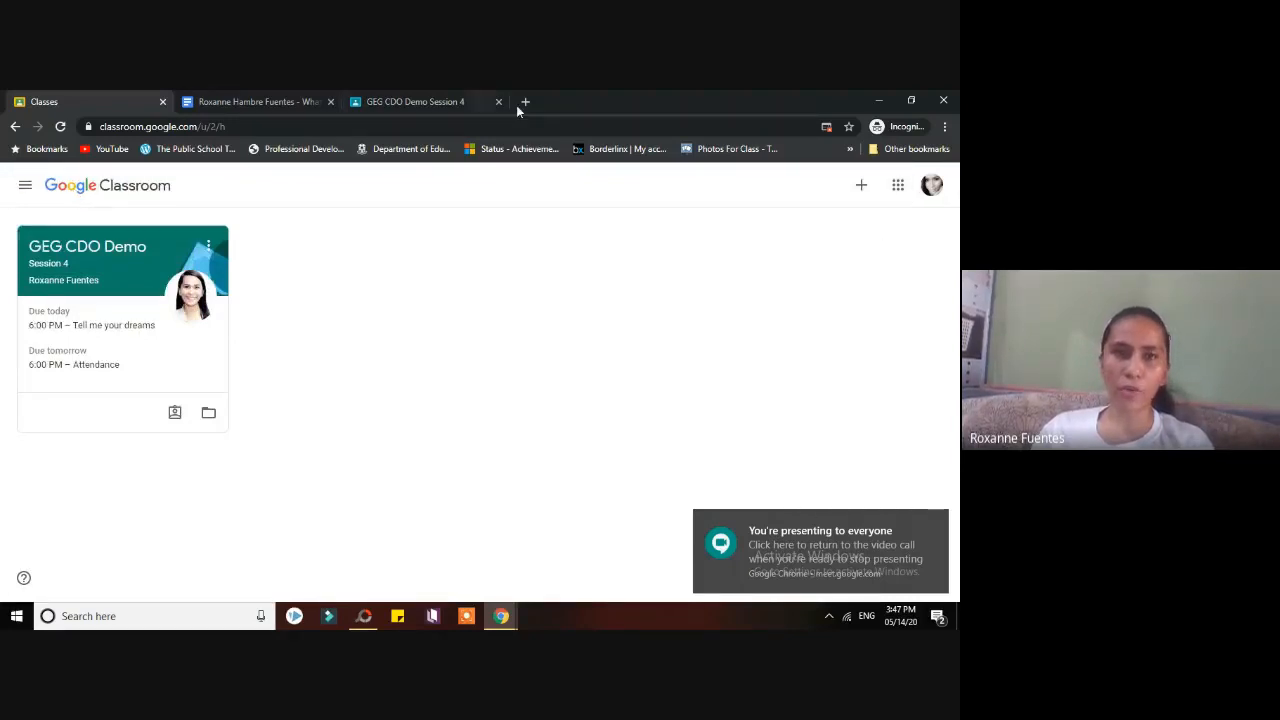
pyautogui.click(862, 186)
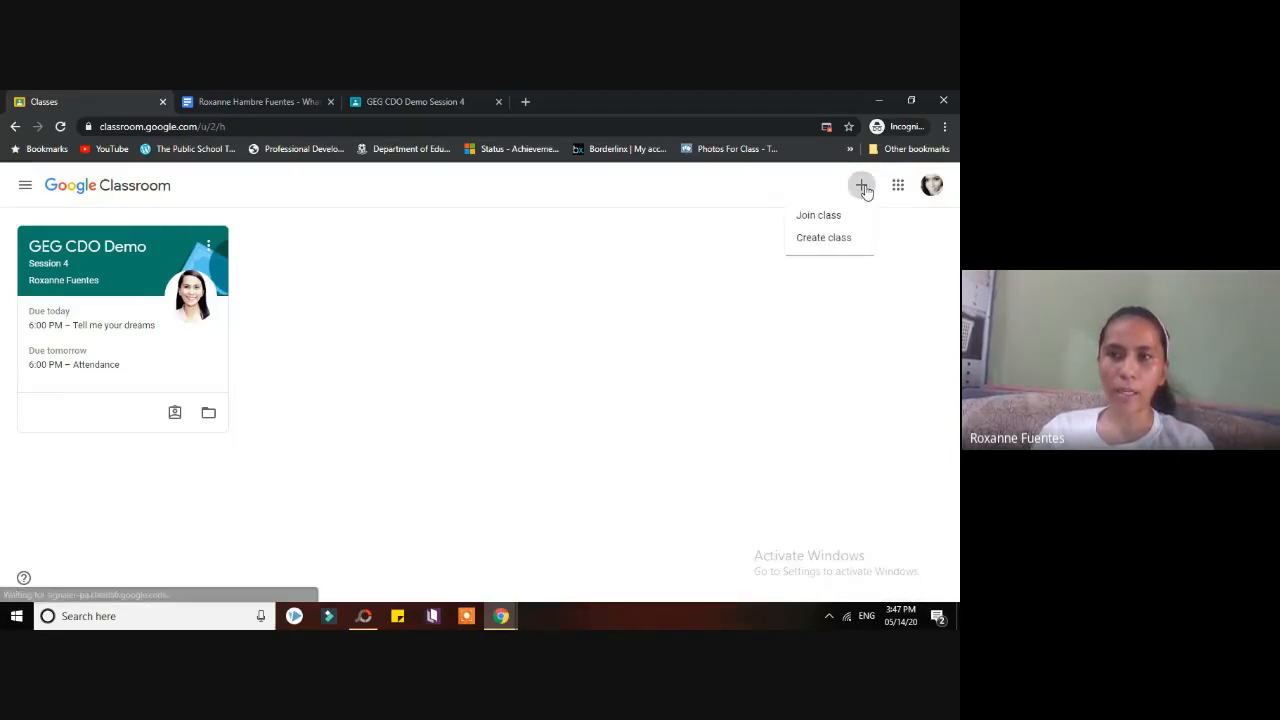
# - Choose Join class and paste the class code copied from the Meet chat into the code field
pyautogui.click(808, 216)
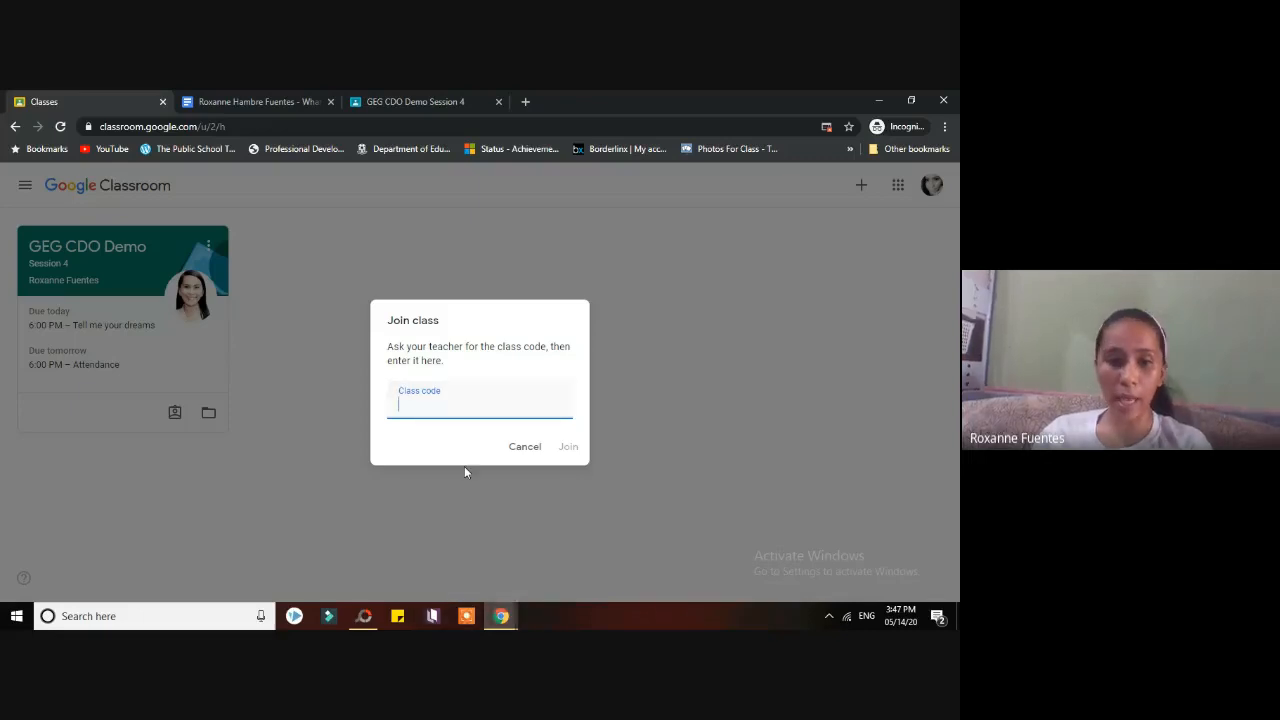
pyautogui.click(502, 614)
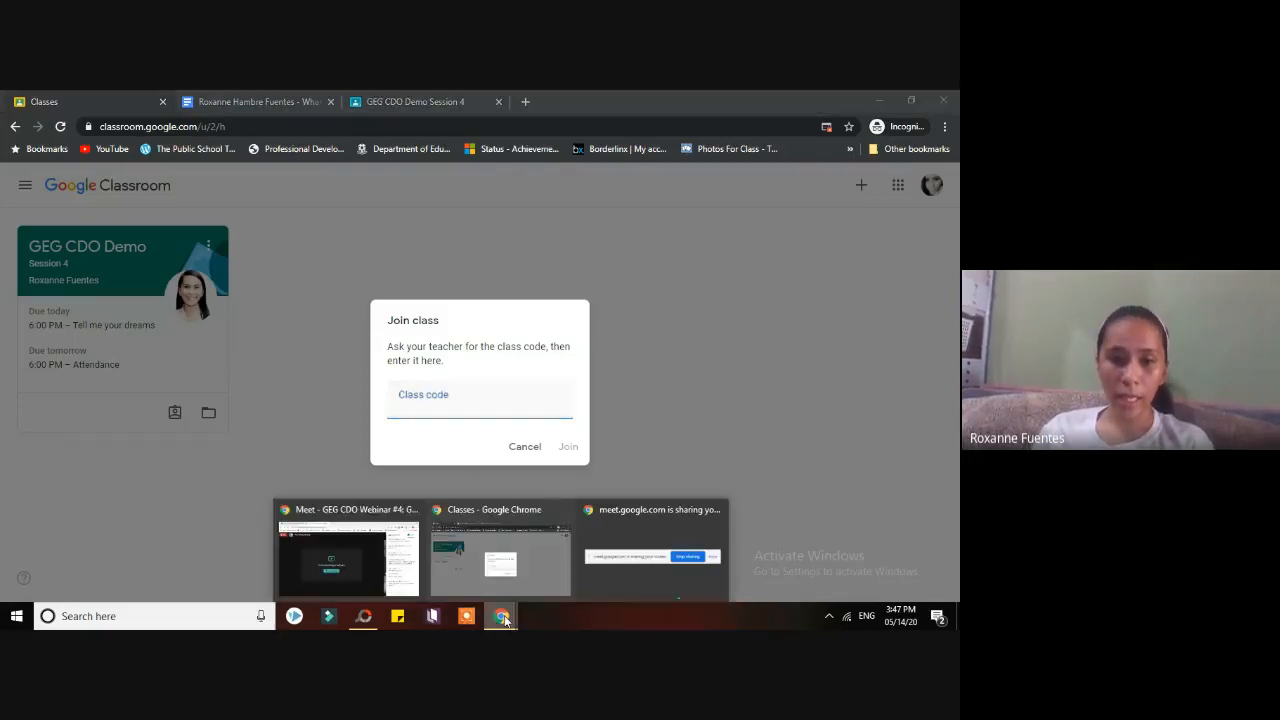
pyautogui.click(405, 572)
pyautogui.doubleClick(831, 467)
pyautogui.hotkey('ctrl', 'c')
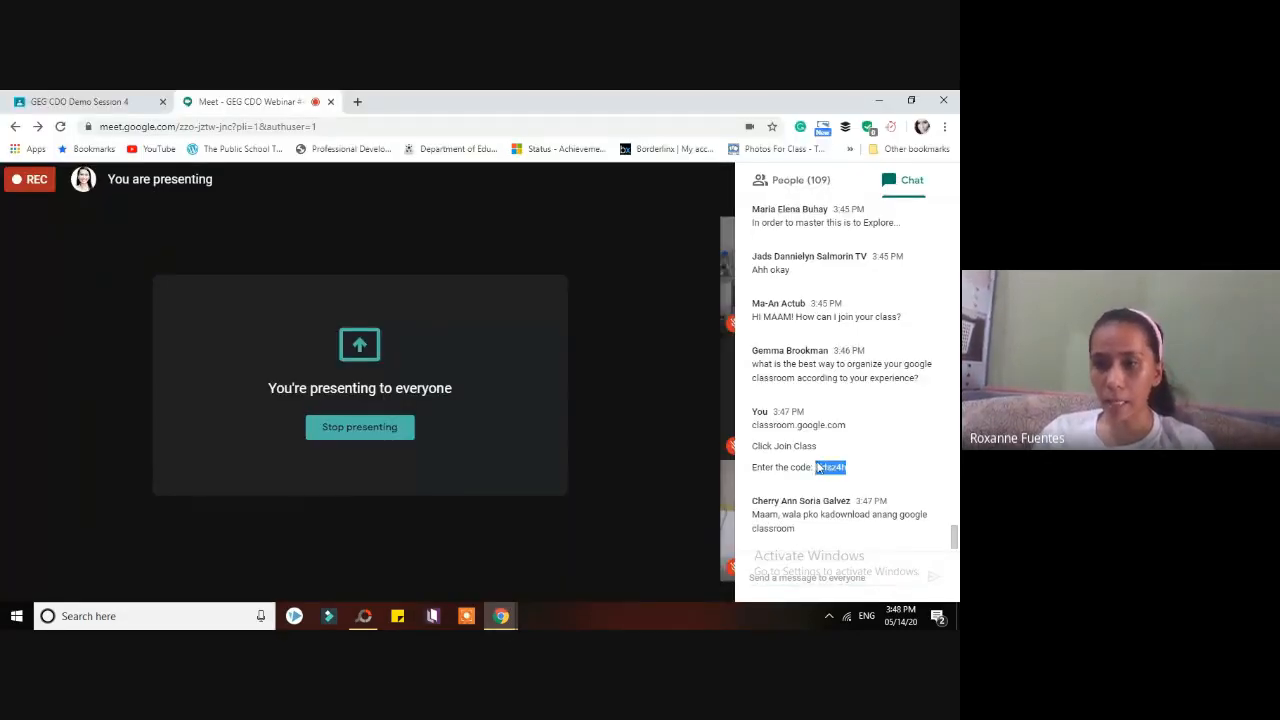
pyautogui.click(502, 614)
pyautogui.click(588, 557)
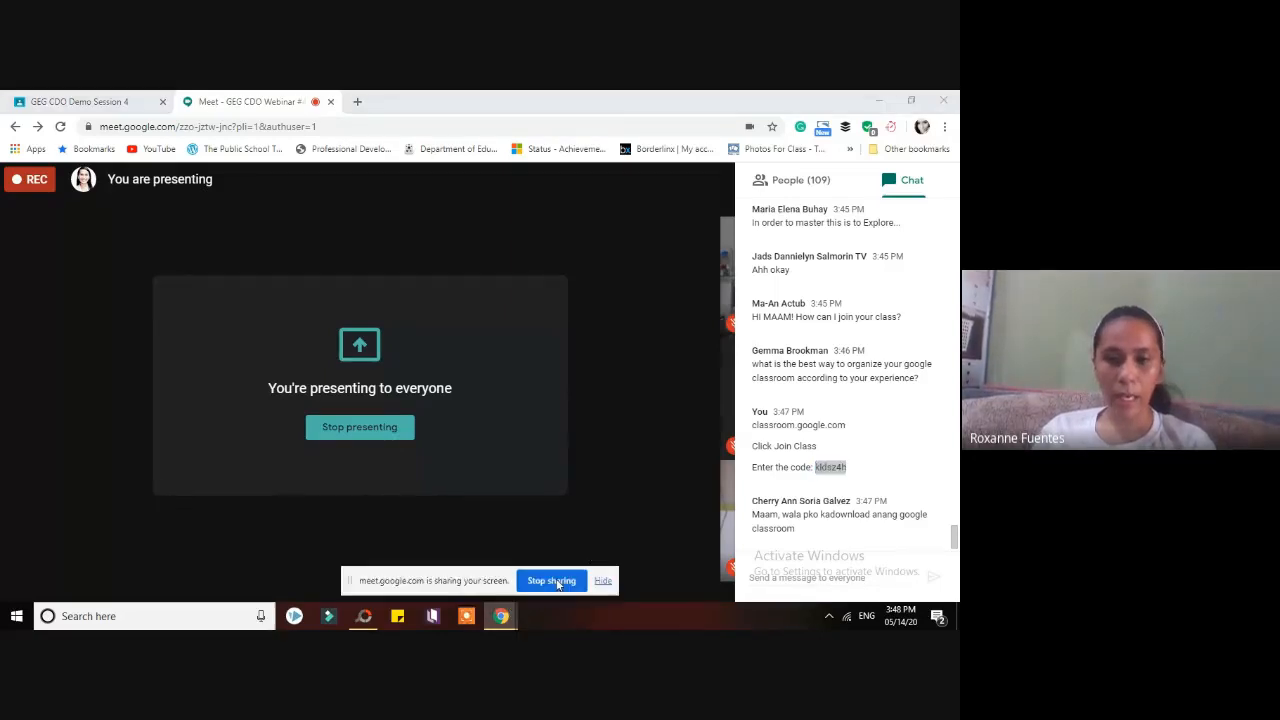
pyautogui.click(502, 614)
pyautogui.click(500, 560)
pyautogui.hotkey('ctrl', 'v')
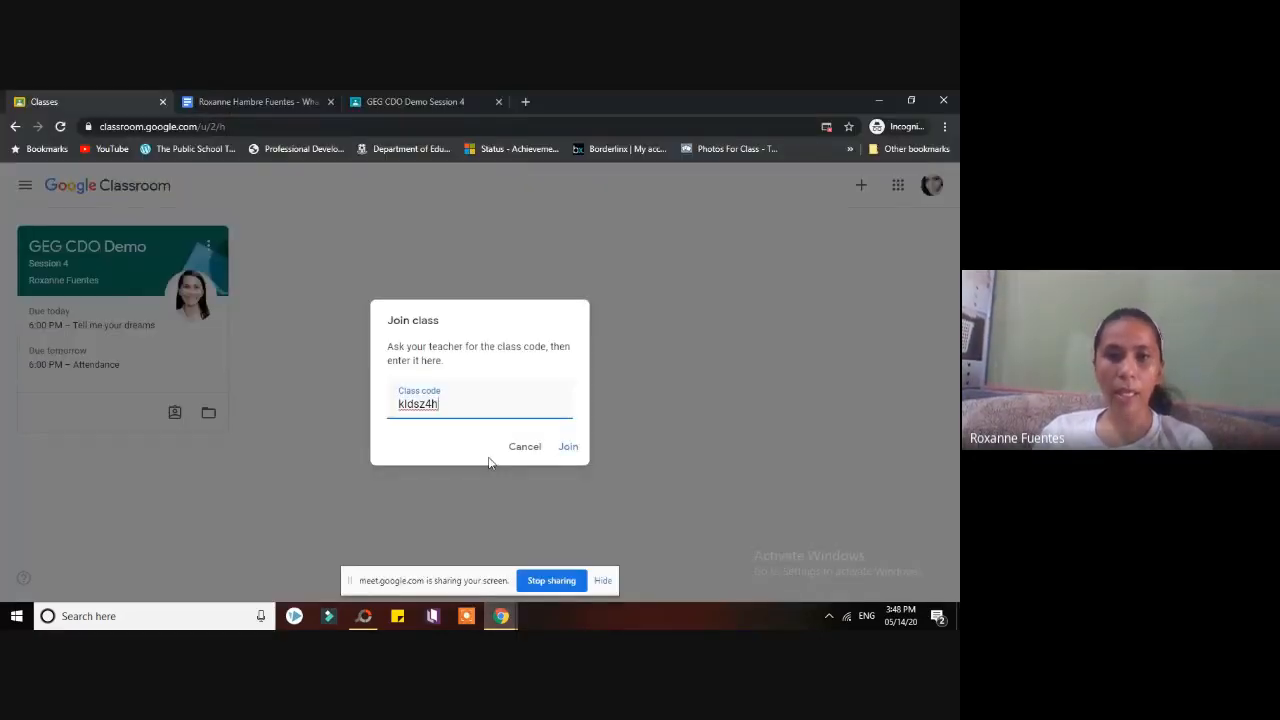
# - Submit the join request, dismiss the join dialog, and bring the Meet window forward
pyautogui.click(568, 447)
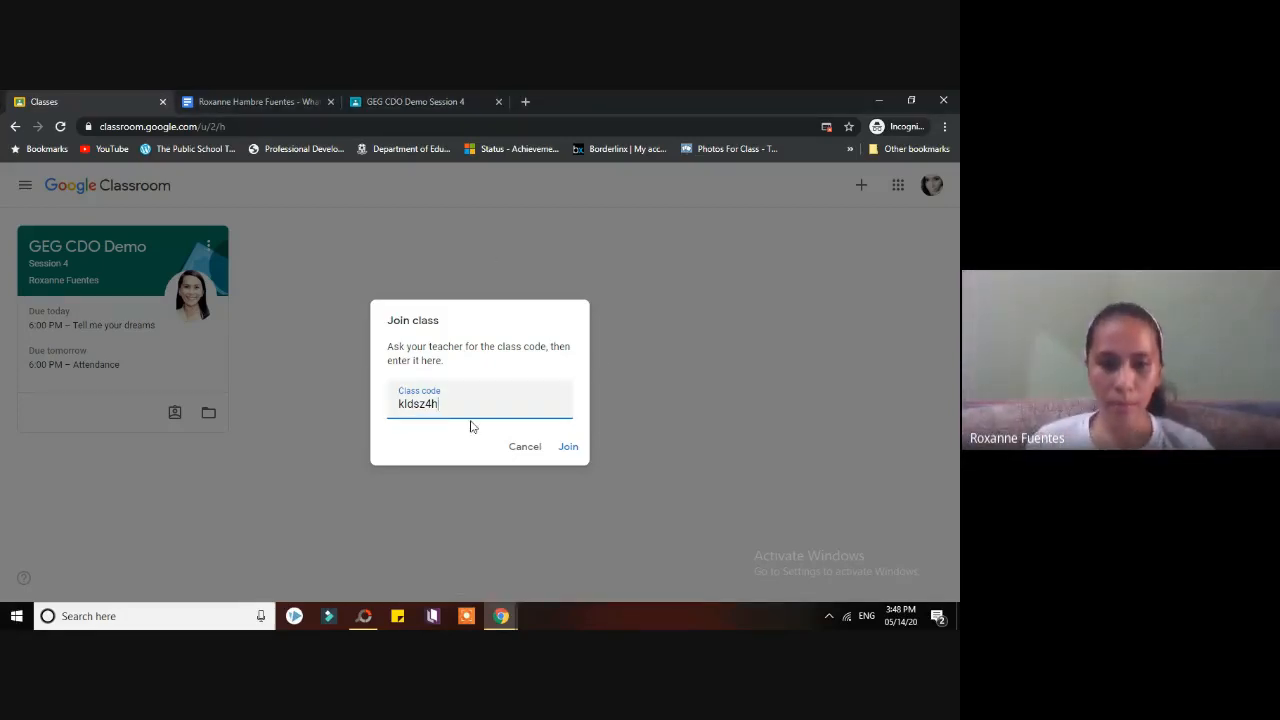
pyautogui.click(501, 616)
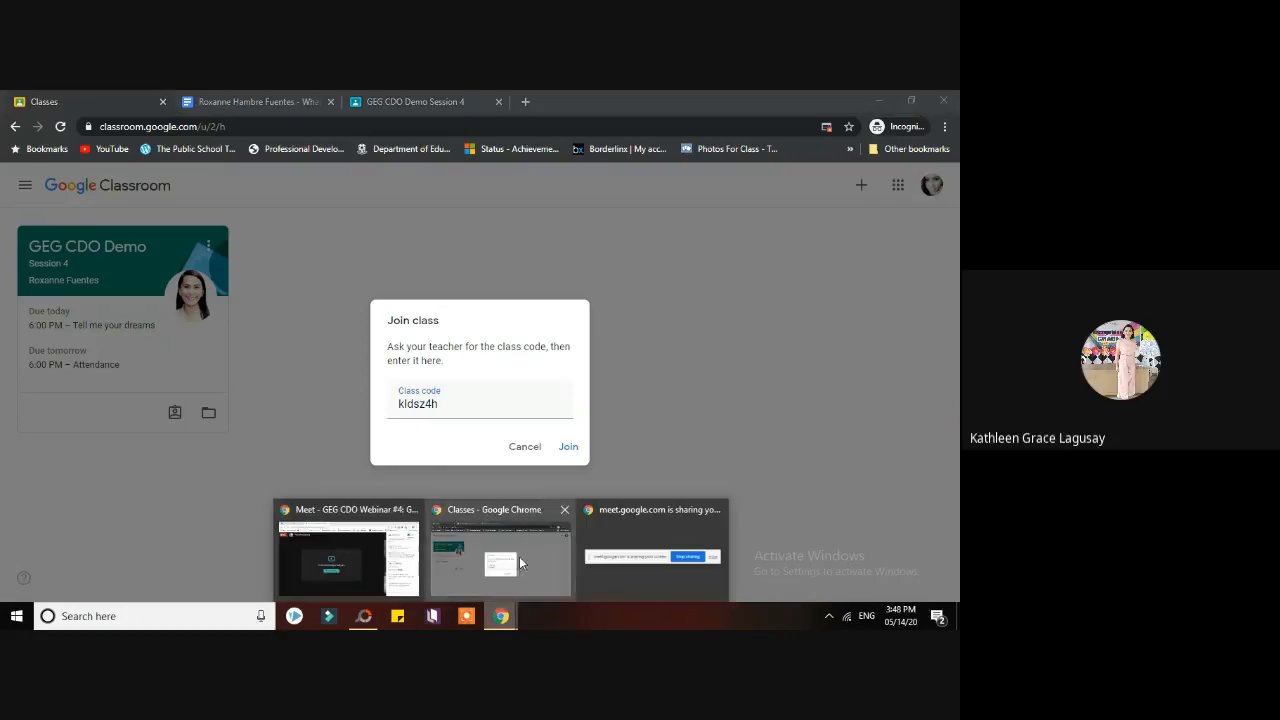
pyautogui.click(669, 426)
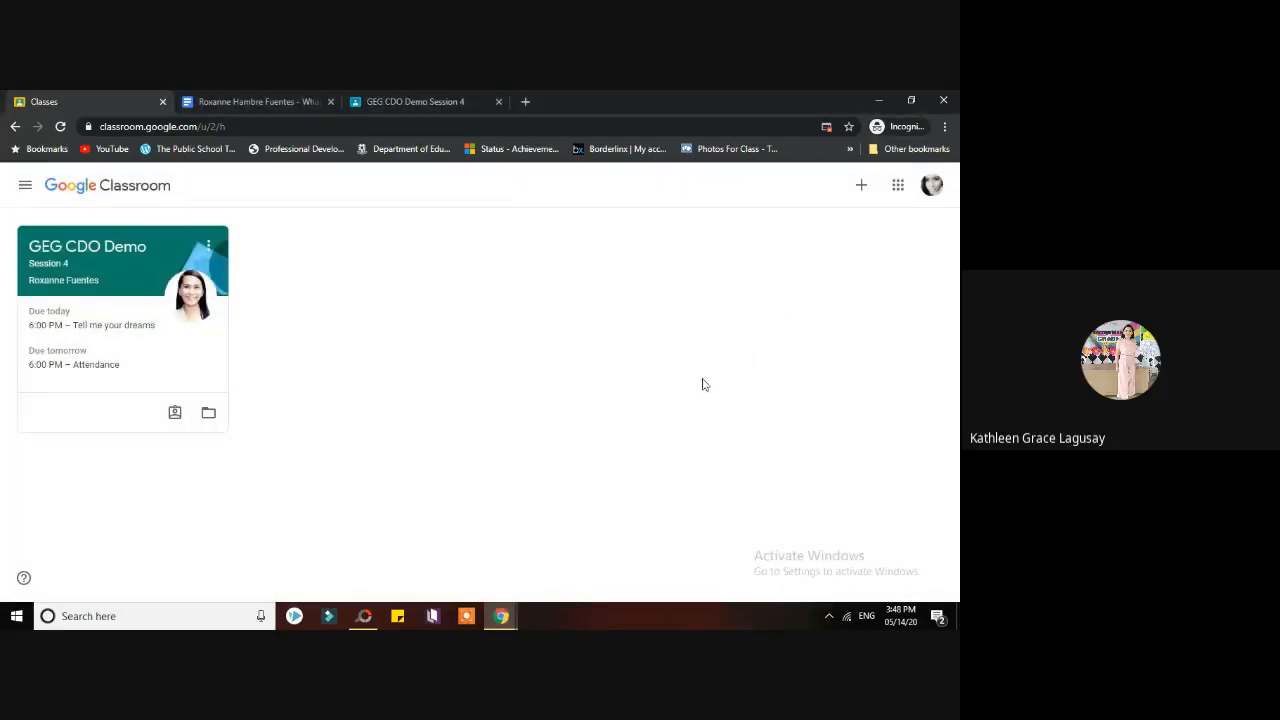
pyautogui.click(503, 614)
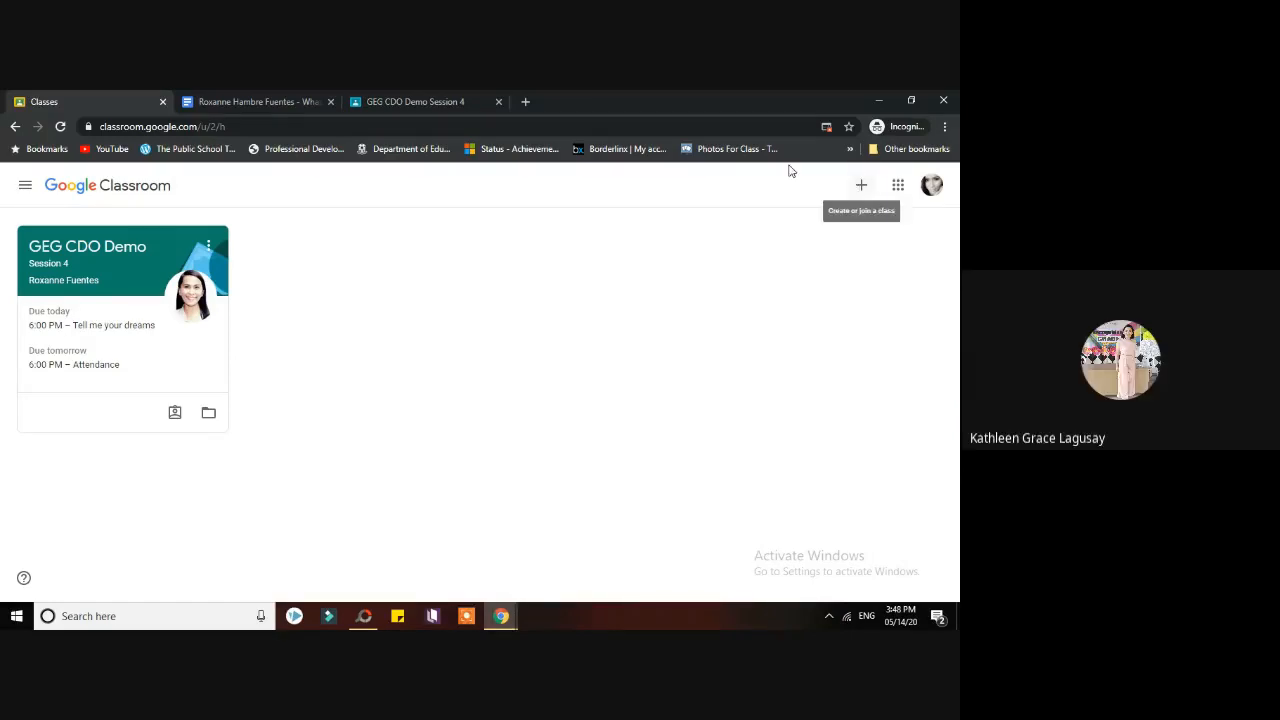
pyautogui.click(501, 616)
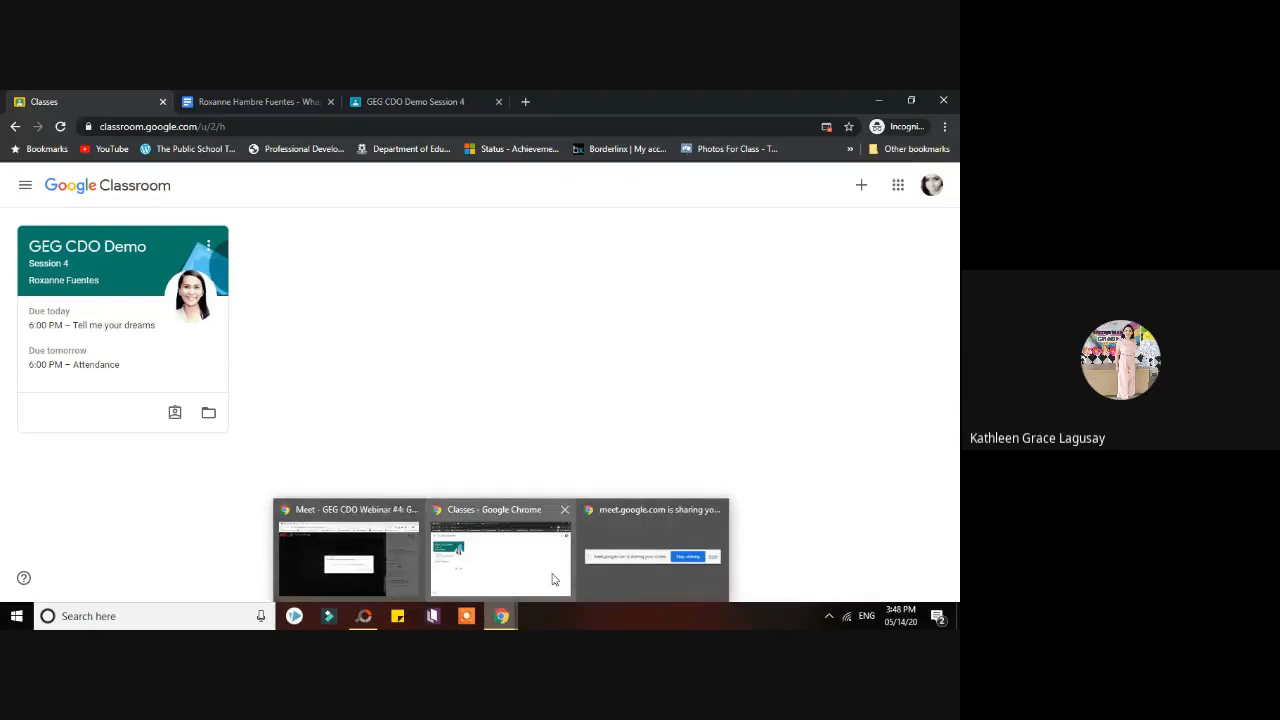
pyautogui.click(360, 562)
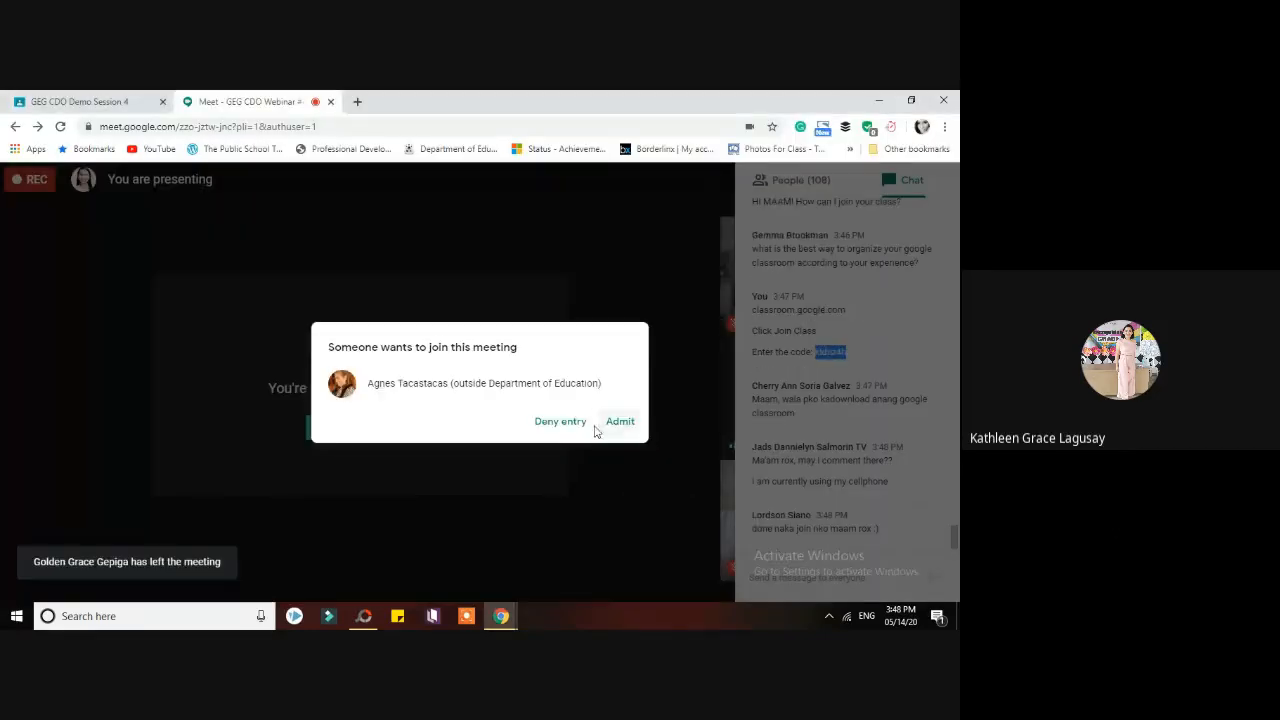
# - Admit the waiting student, check then minimize their Classroom window, and return to the teacher's stream
pyautogui.click(620, 424)
pyautogui.moveTo(501, 616)
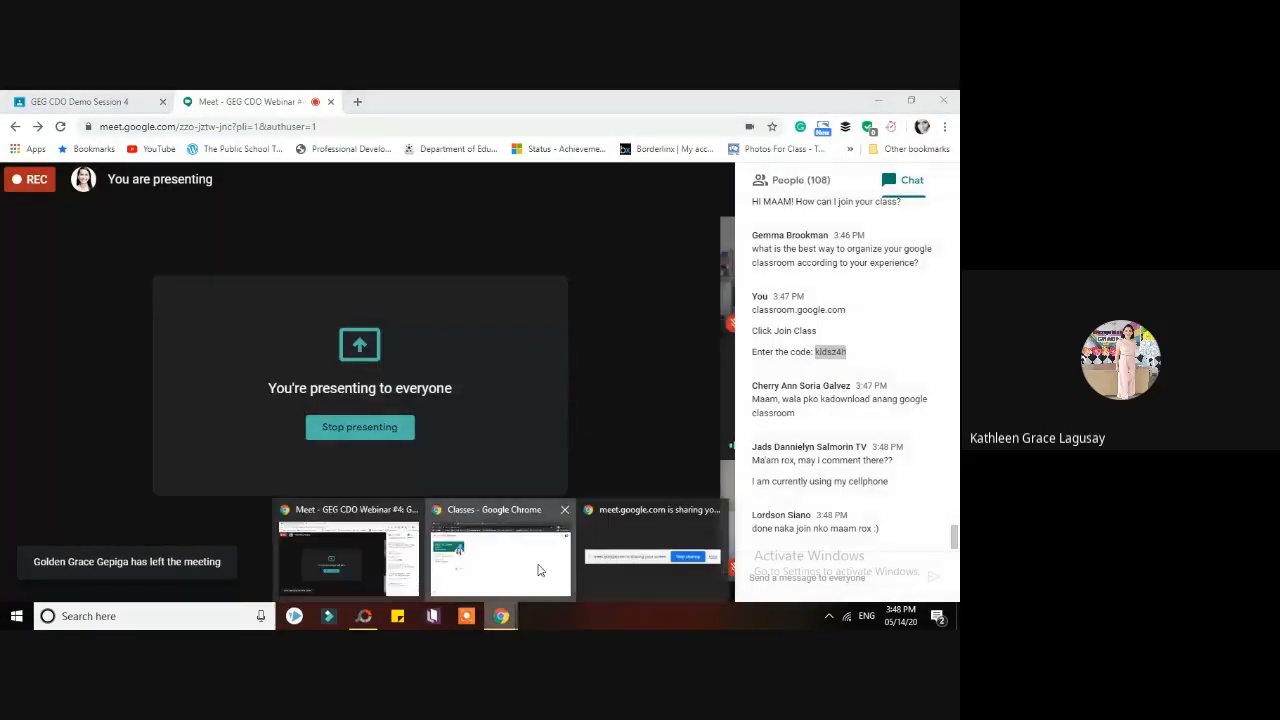
pyautogui.click(538, 570)
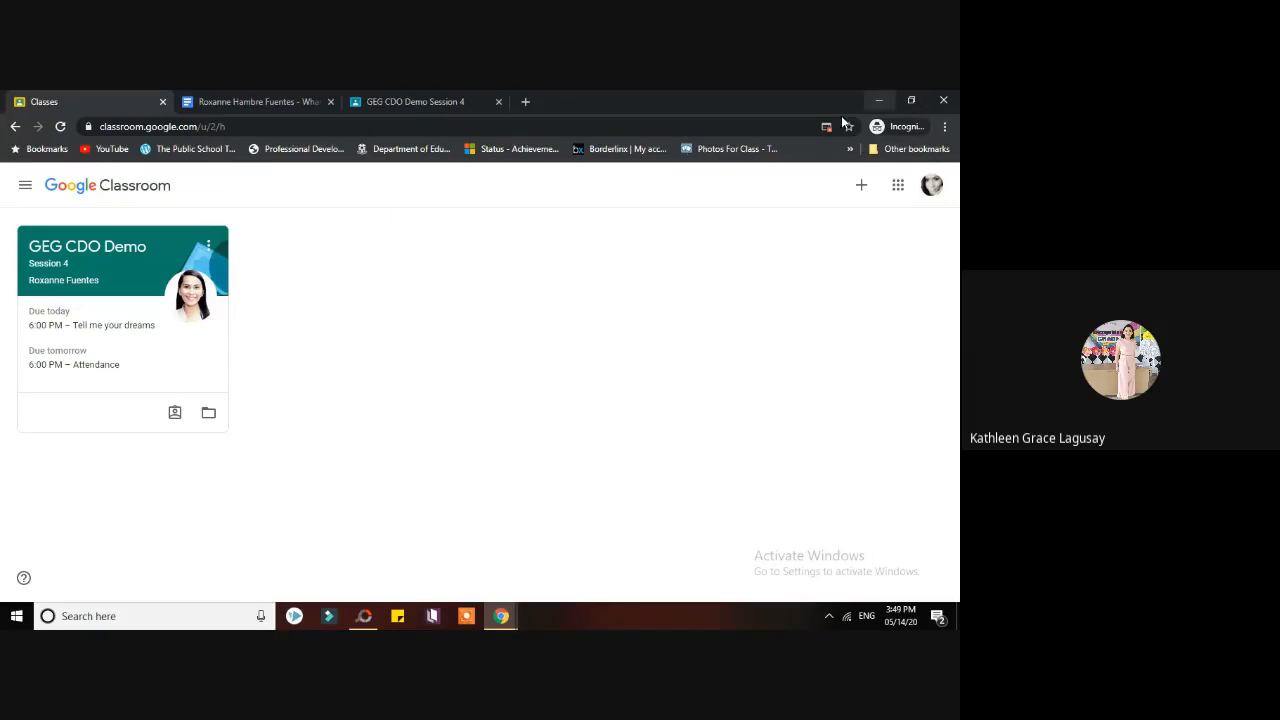
pyautogui.click(880, 100)
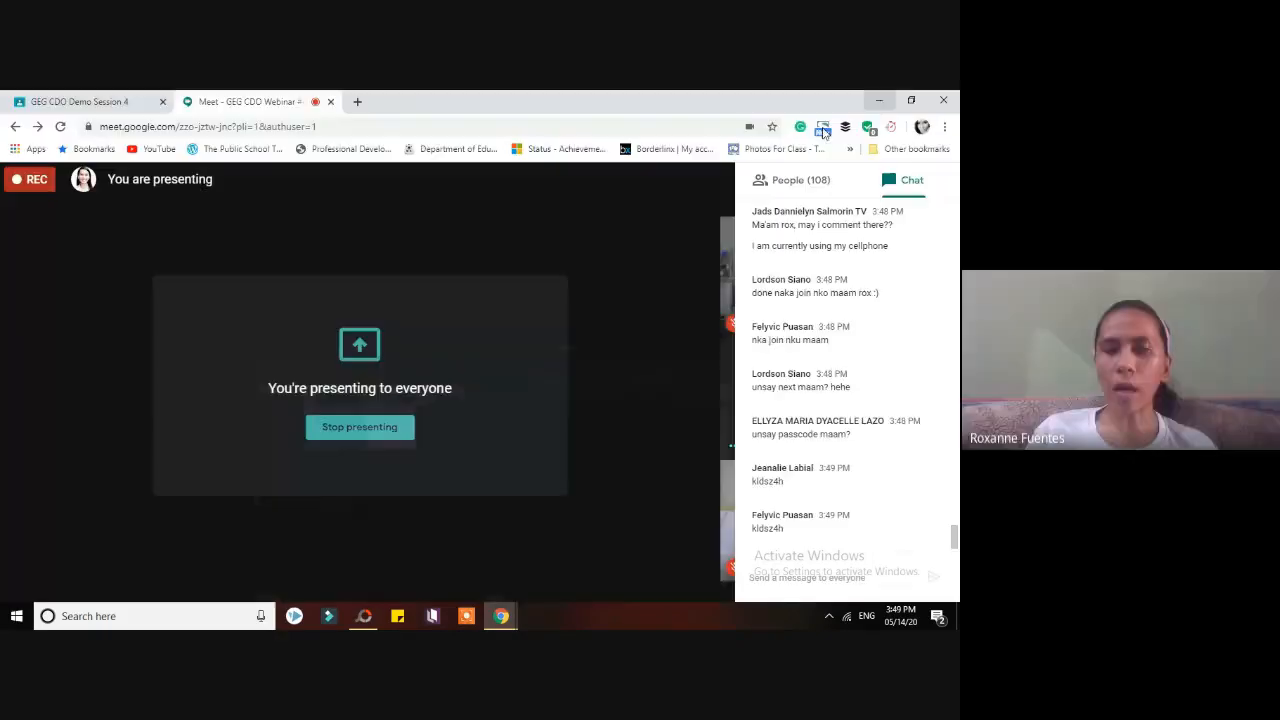
pyautogui.click(90, 101)
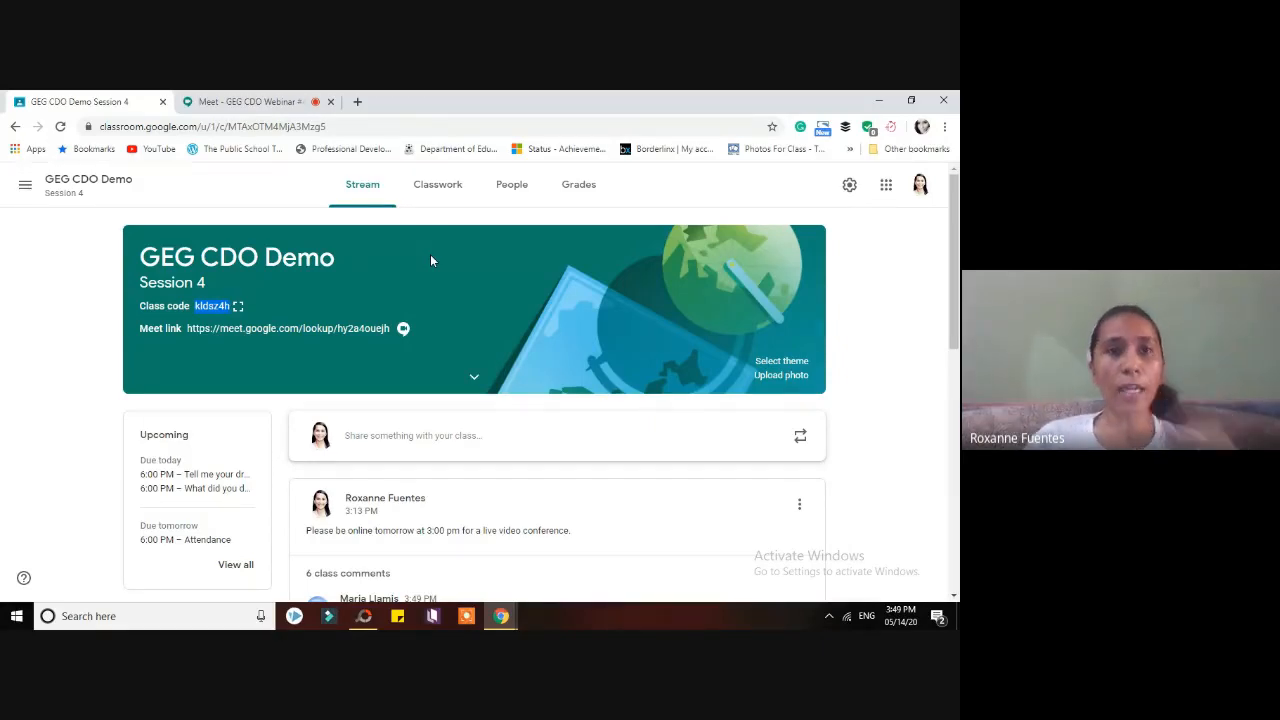
# - Back in Meet, close the chat and choose Stop recording from More options
pyautogui.click(306, 98)
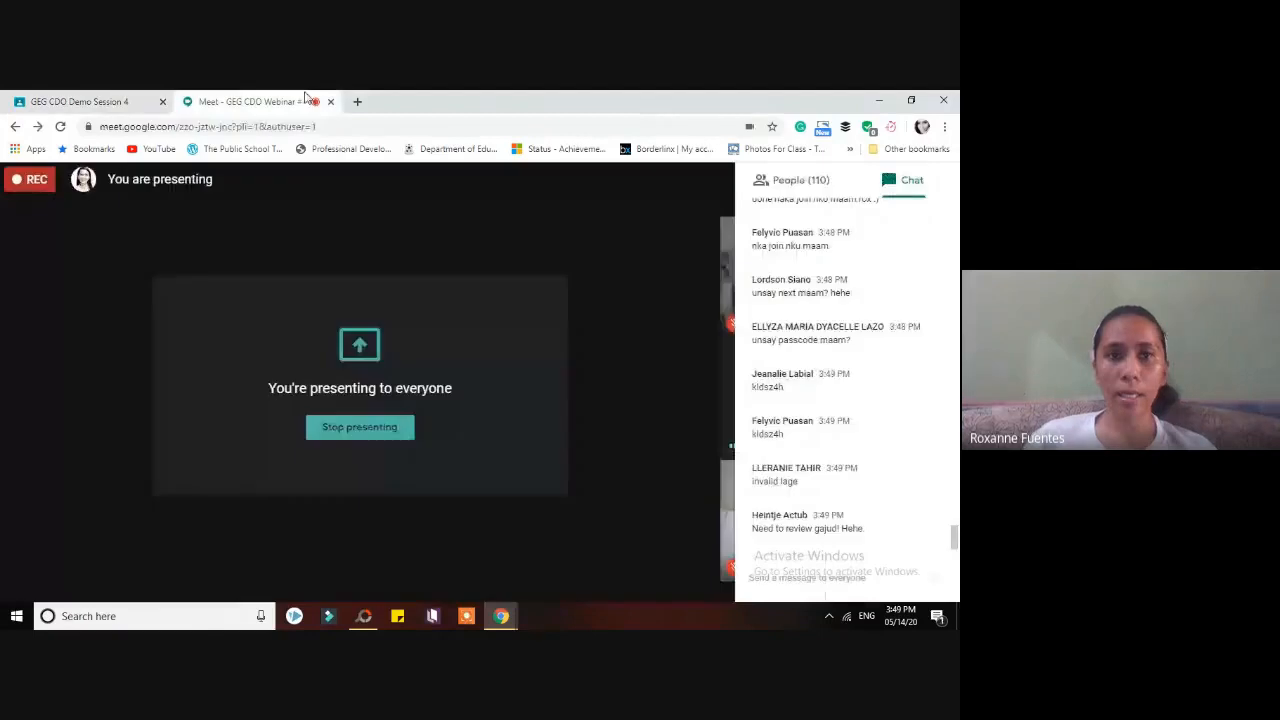
pyautogui.click(610, 248)
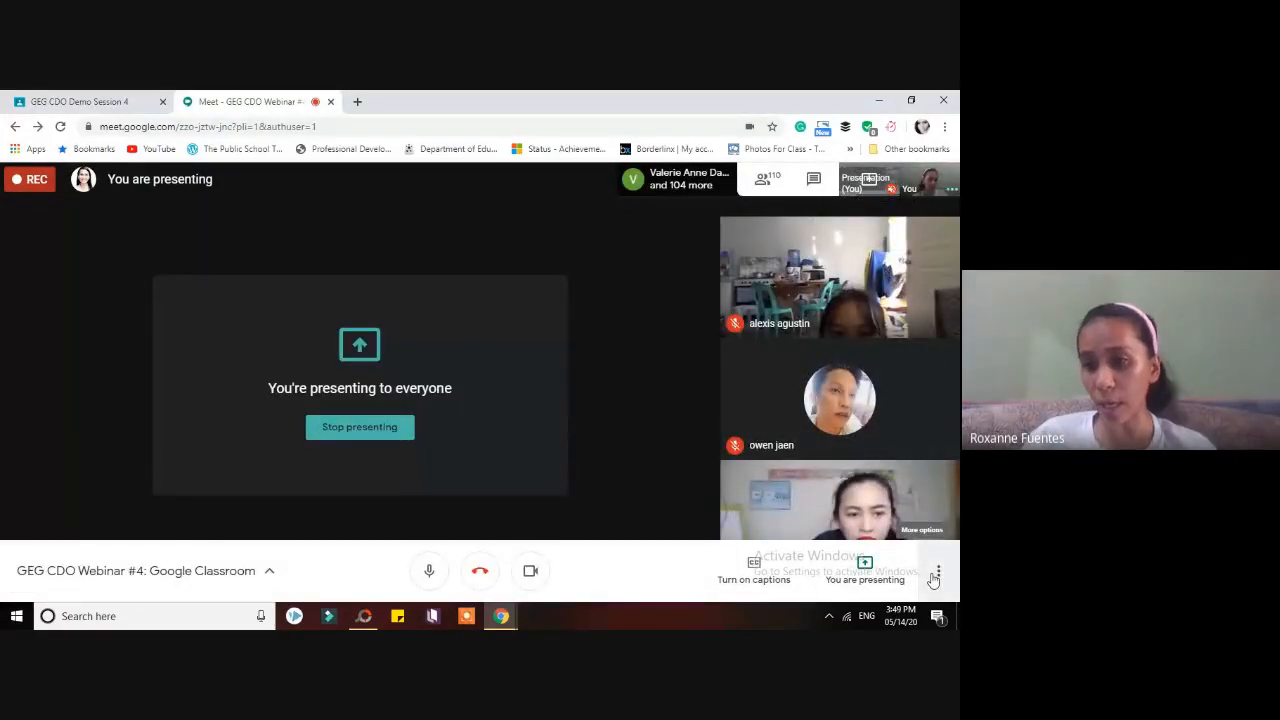
pyautogui.click(935, 574)
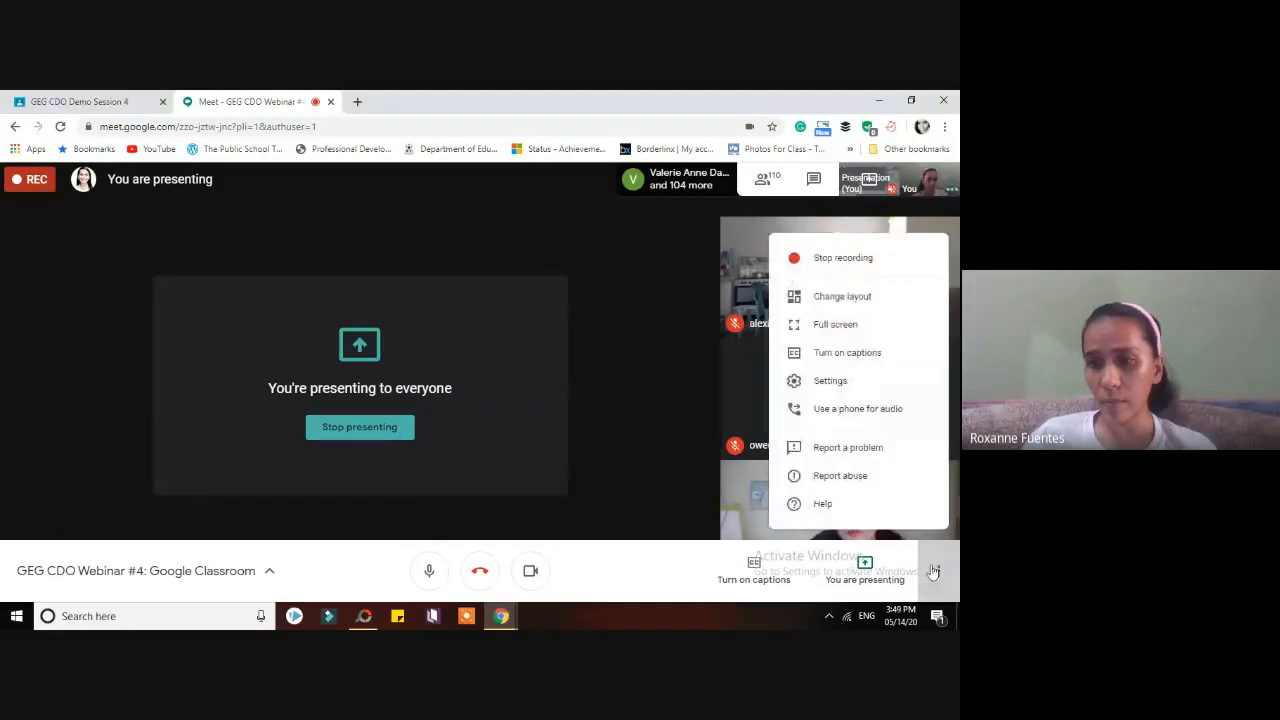
pyautogui.click(845, 258)
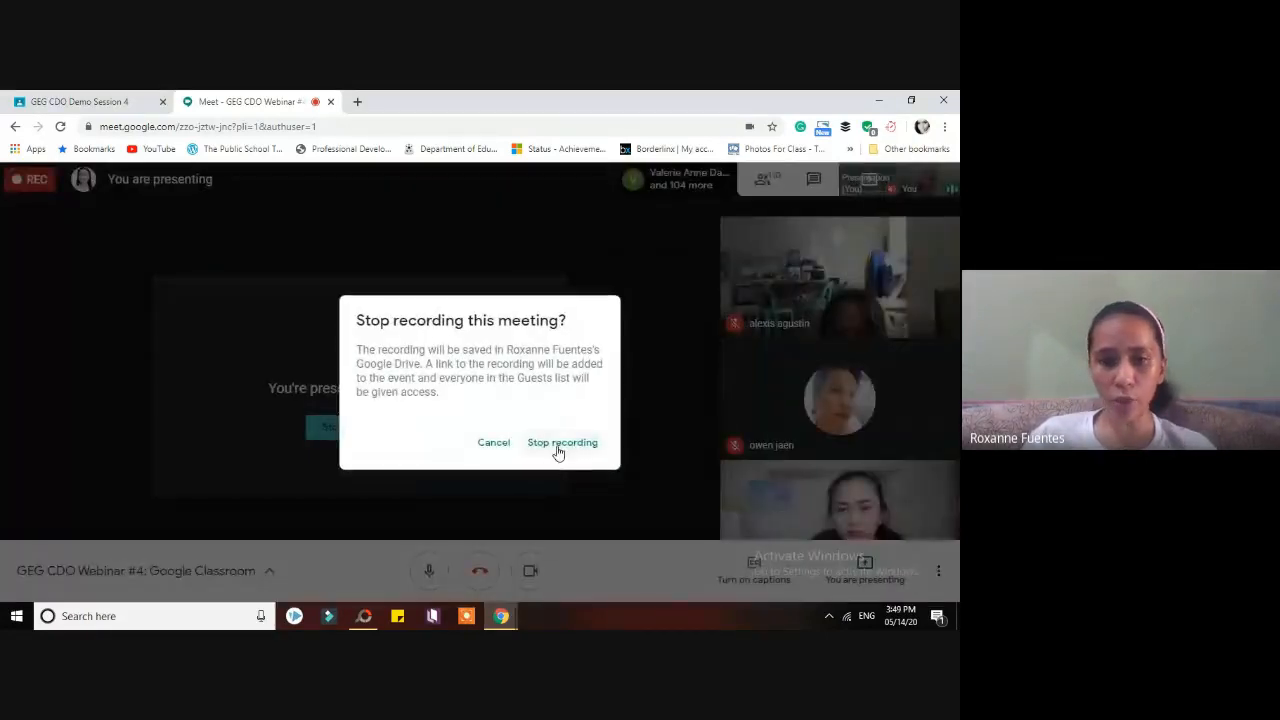